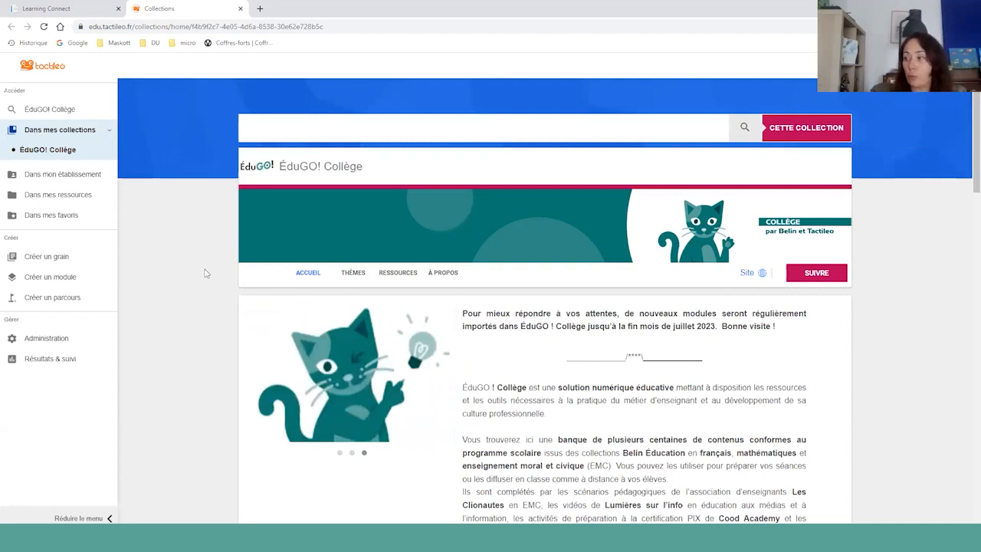
- Look through the themes of the ÉduGO! Collège collection and view its À propos page
{"action": "scroll", "coordinate": [205, 273], "scroll_direction": "down", "scroll_amount": 1}
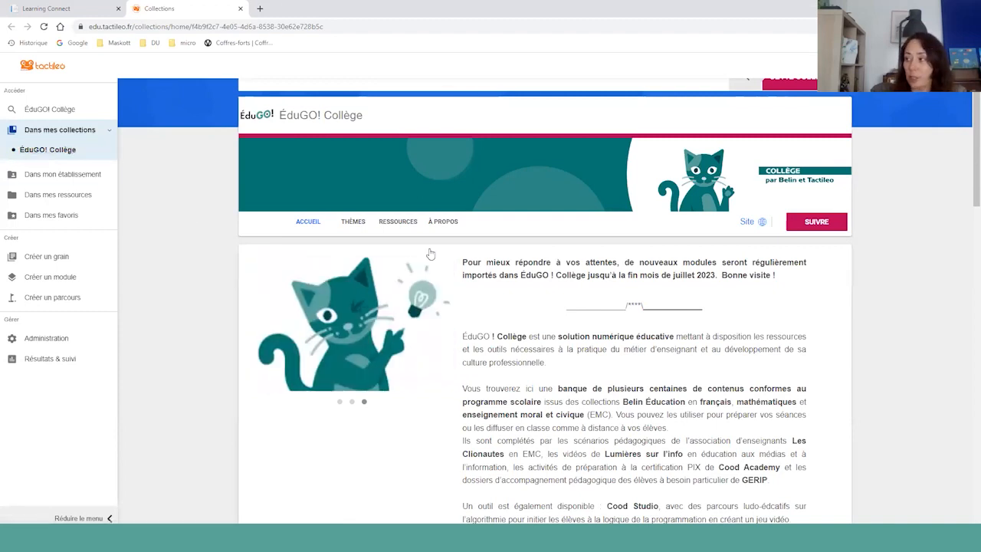
{"action": "left_click", "coordinate": [352, 223]}
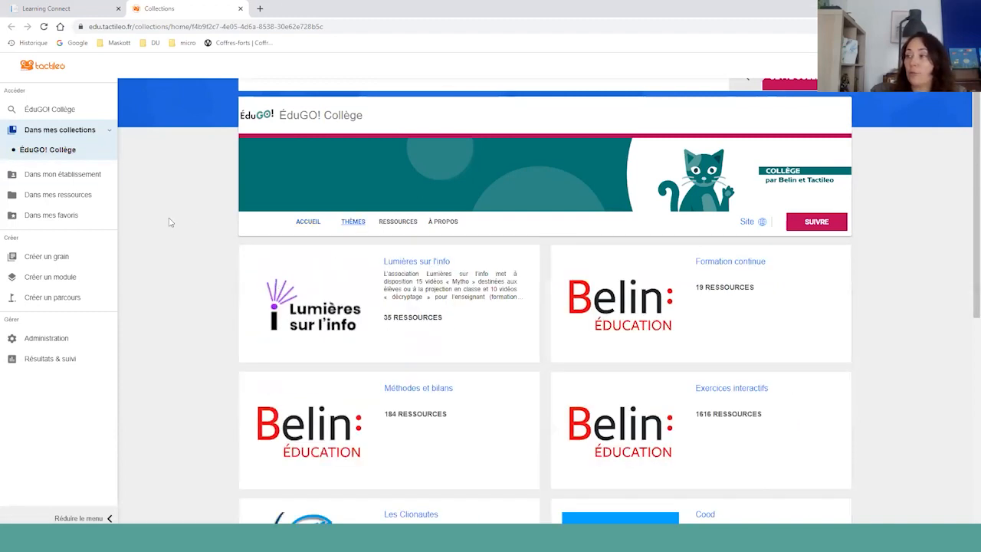
{"action": "scroll", "coordinate": [427, 407], "scroll_direction": "down", "scroll_amount": 5}
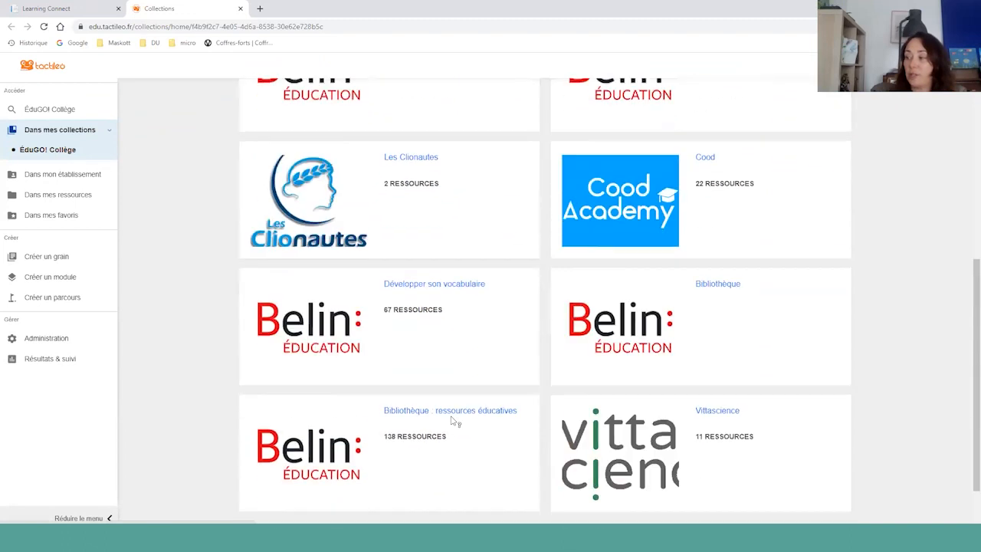
{"action": "scroll", "coordinate": [438, 422], "scroll_direction": "up", "scroll_amount": 5}
{"action": "left_click", "coordinate": [442, 274]}
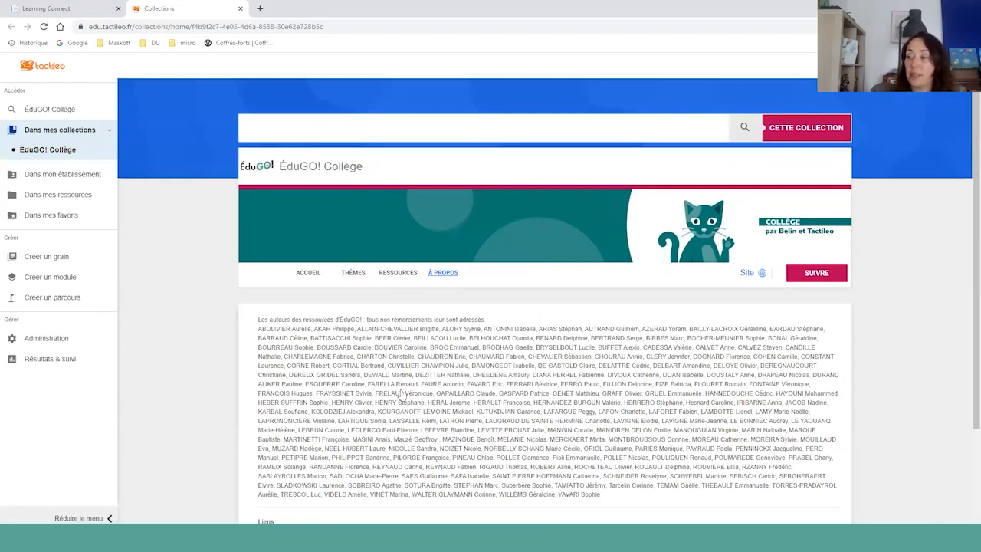
- Search the collection's resources for "petite sirène" and look through all the results
{"action": "left_click", "coordinate": [398, 273]}
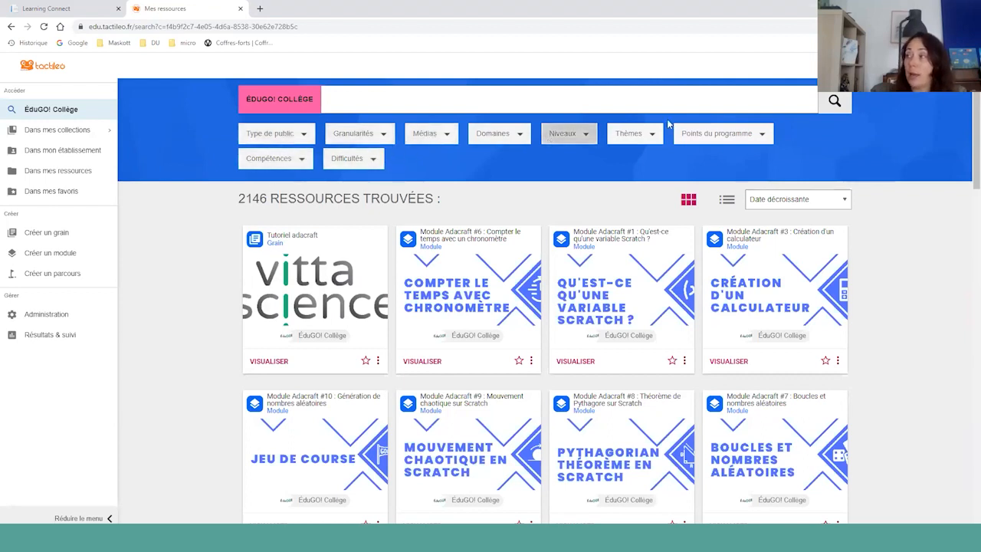
{"action": "left_click", "coordinate": [354, 102]}
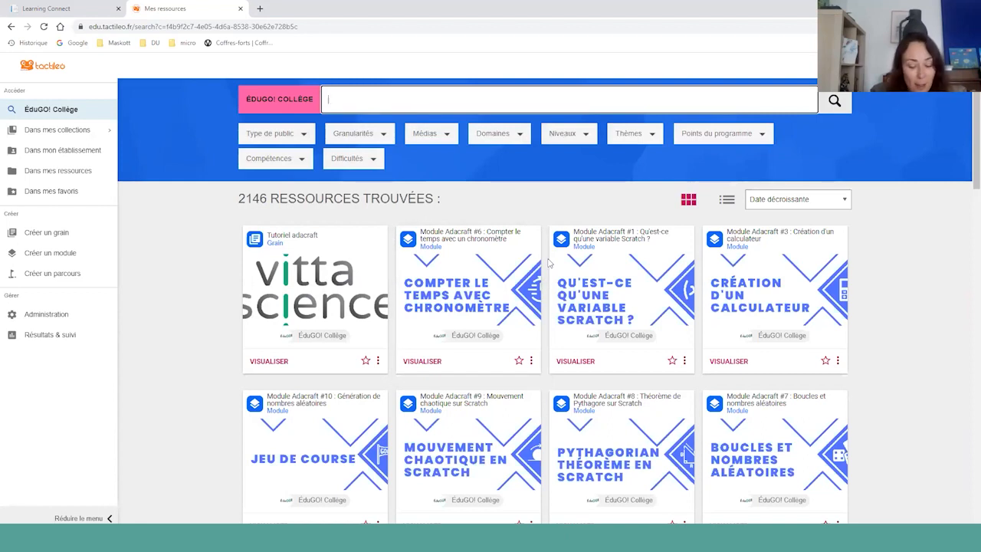
{"action": "type", "text": "petite si"}
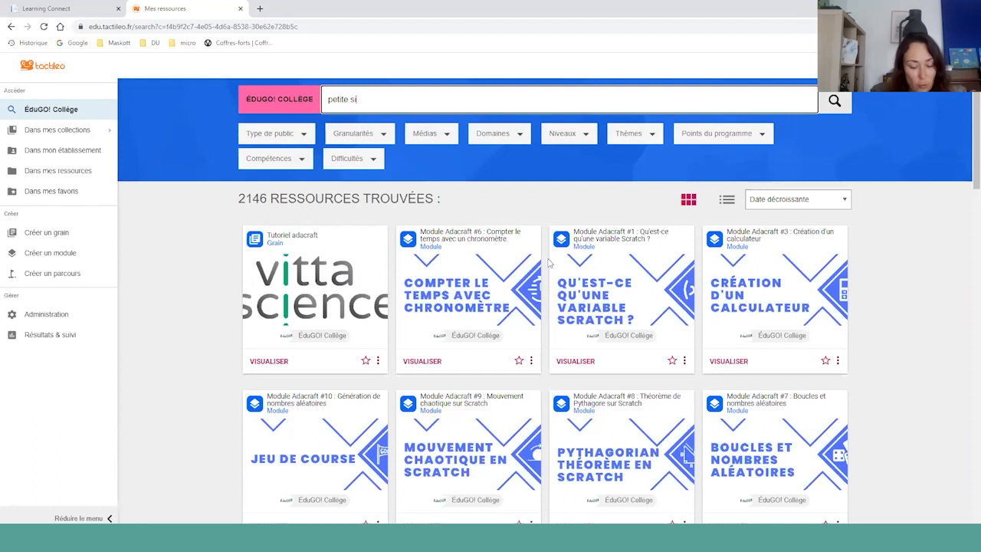
{"action": "type", "text": "rène"}
{"action": "key", "text": "Return"}
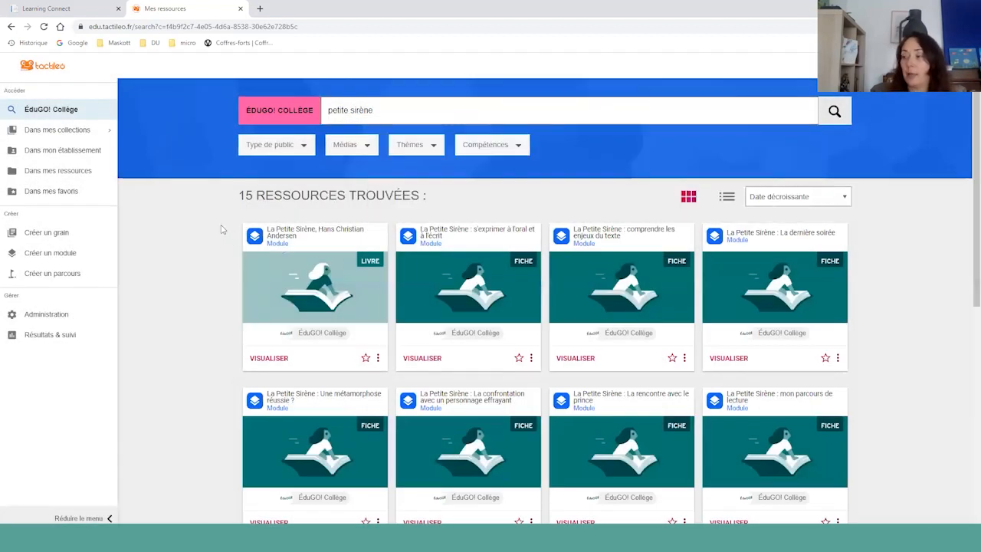
{"action": "scroll", "coordinate": [226, 253], "scroll_direction": "down", "scroll_amount": 5}
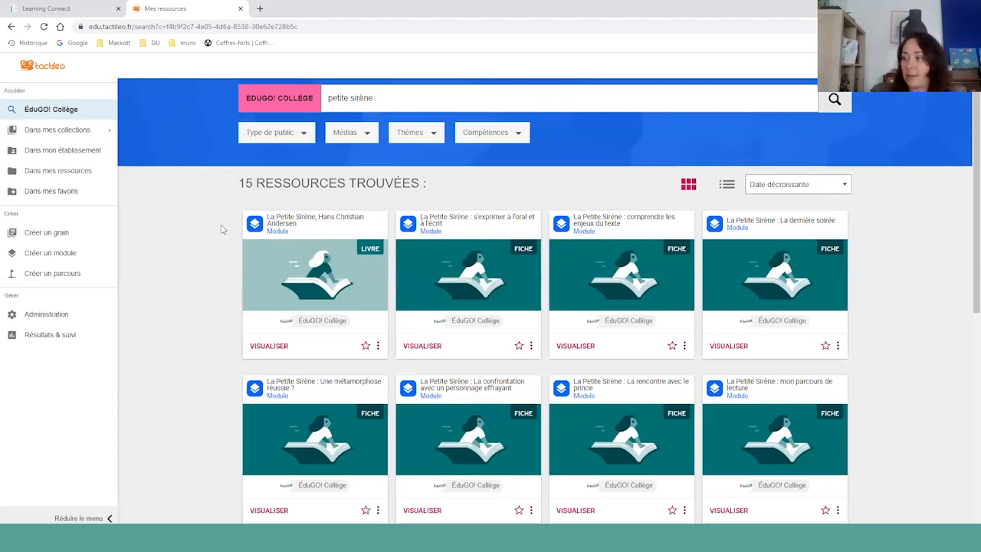
{"action": "scroll", "coordinate": [232, 278], "scroll_direction": "down", "scroll_amount": 2}
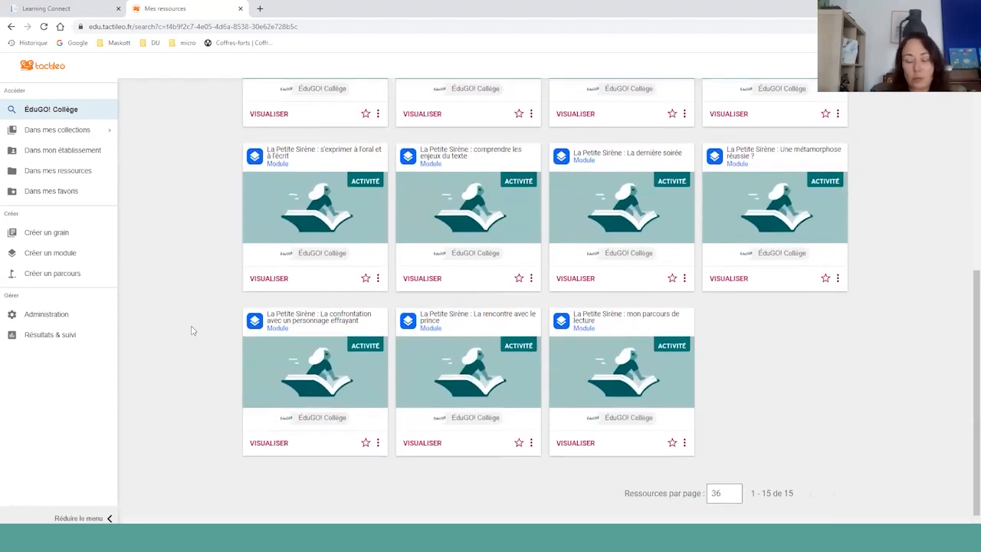
{"action": "scroll", "coordinate": [192, 331], "scroll_direction": "up", "scroll_amount": 7}
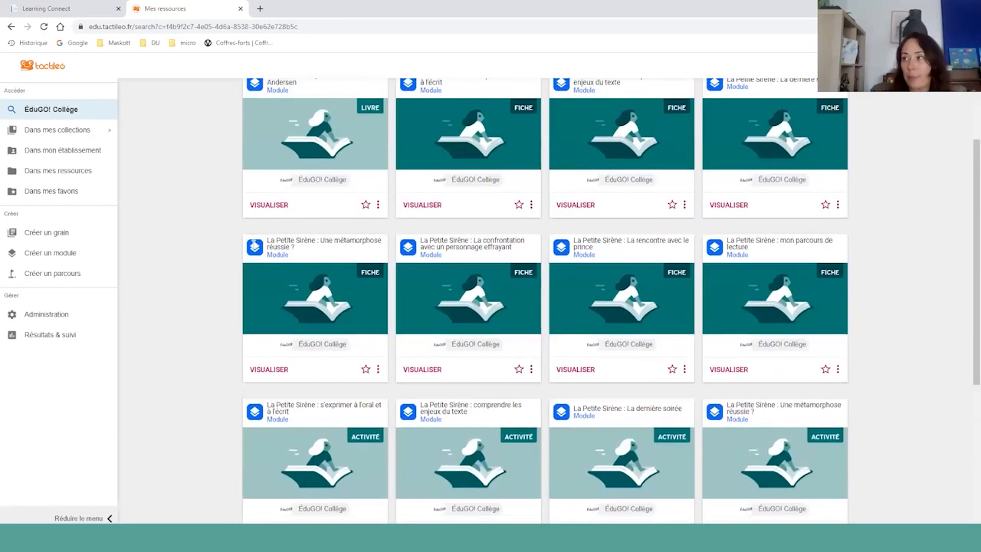
- Clear the search term and list all of the collection's resources again
{"action": "left_click_drag", "start_coordinate": [375, 110], "coordinate": [287, 109]}
{"action": "key", "text": "BackSpace"}
{"action": "key", "text": "Return"}
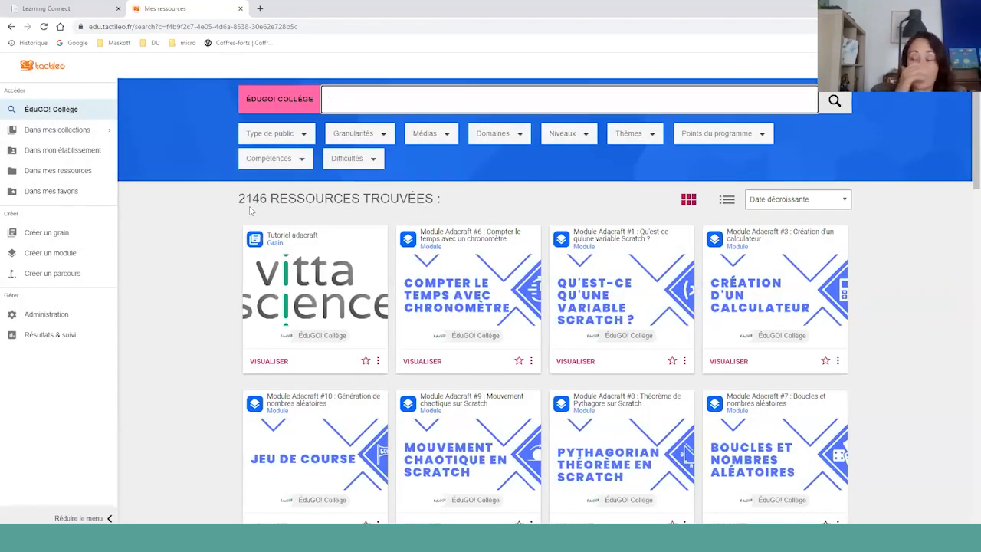
- Check the audience types available for filtering, and search the collection for "petite sirene"
{"action": "left_click", "coordinate": [299, 136]}
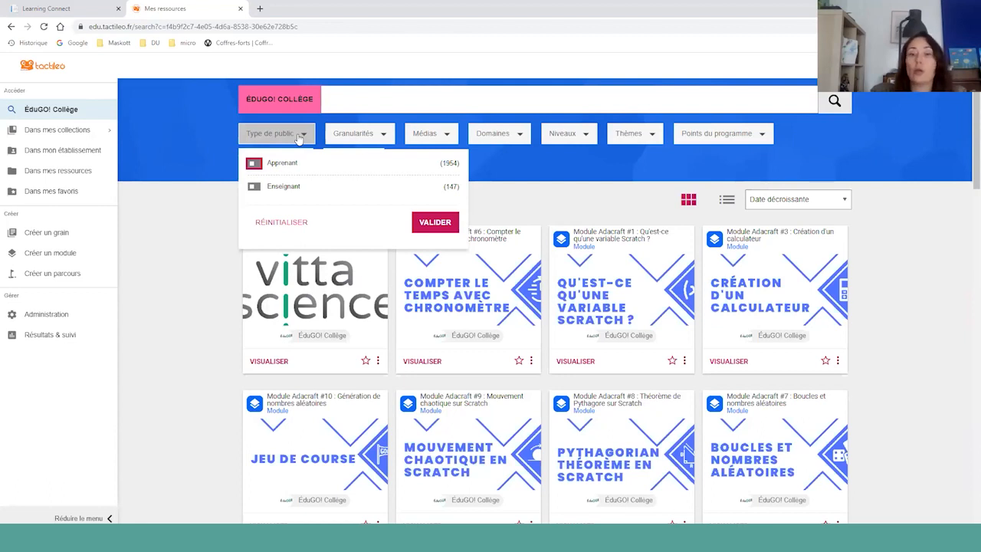
{"action": "left_click", "coordinate": [342, 102]}
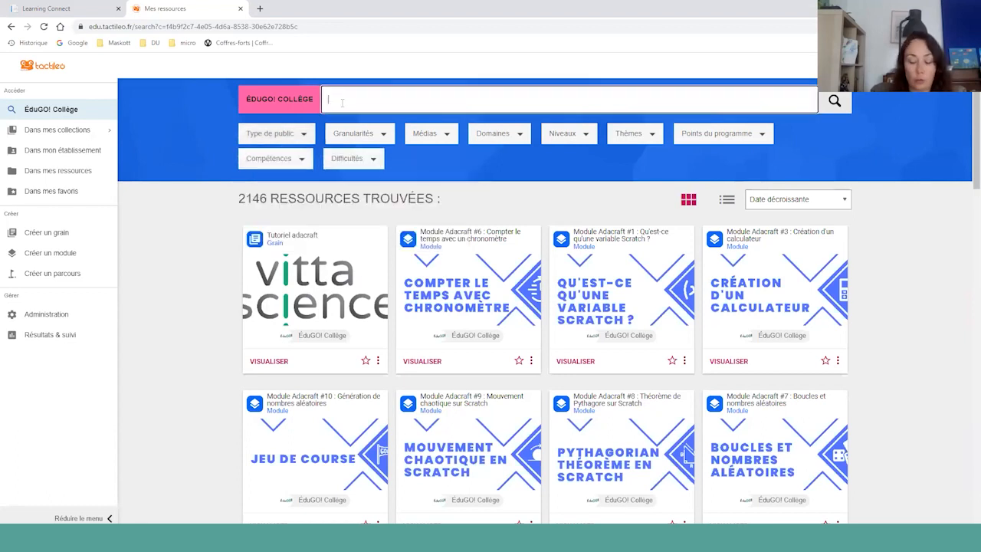
{"action": "type", "text": "petite sirene"}
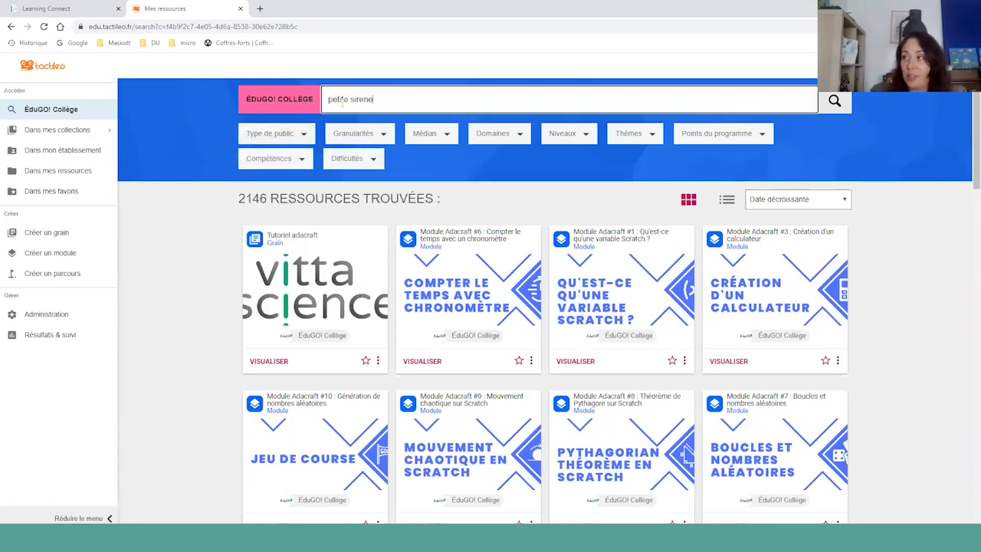
{"action": "key", "text": "Return"}
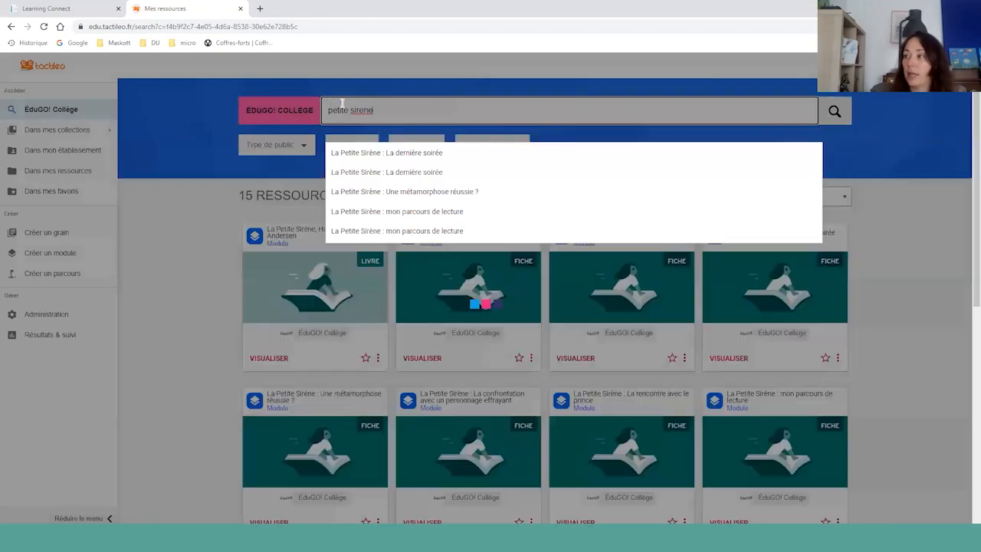
{"action": "left_click", "coordinate": [182, 173]}
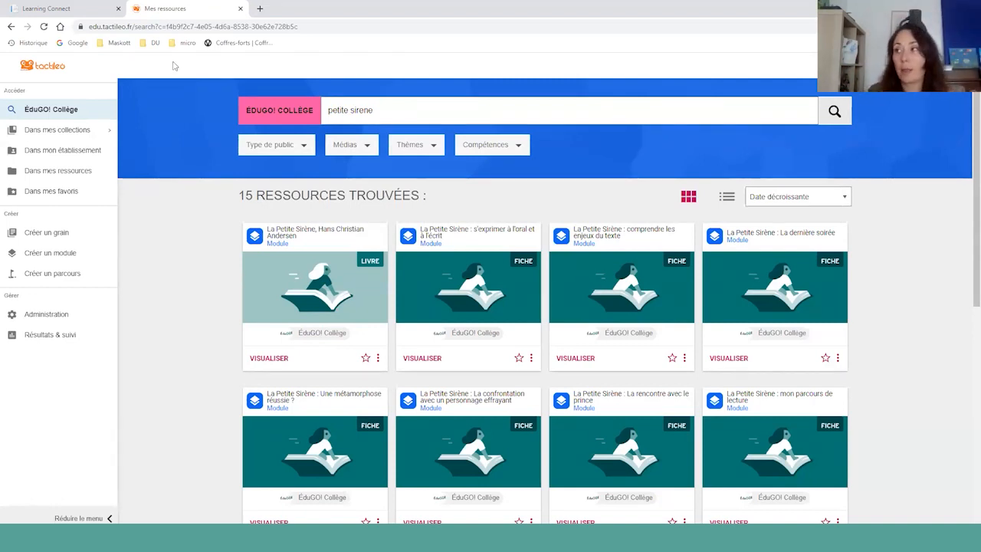
- Filter the search results by the audience type Enseignant and look over the matching modules
{"action": "left_click", "coordinate": [304, 150]}
{"action": "left_click", "coordinate": [254, 174]}
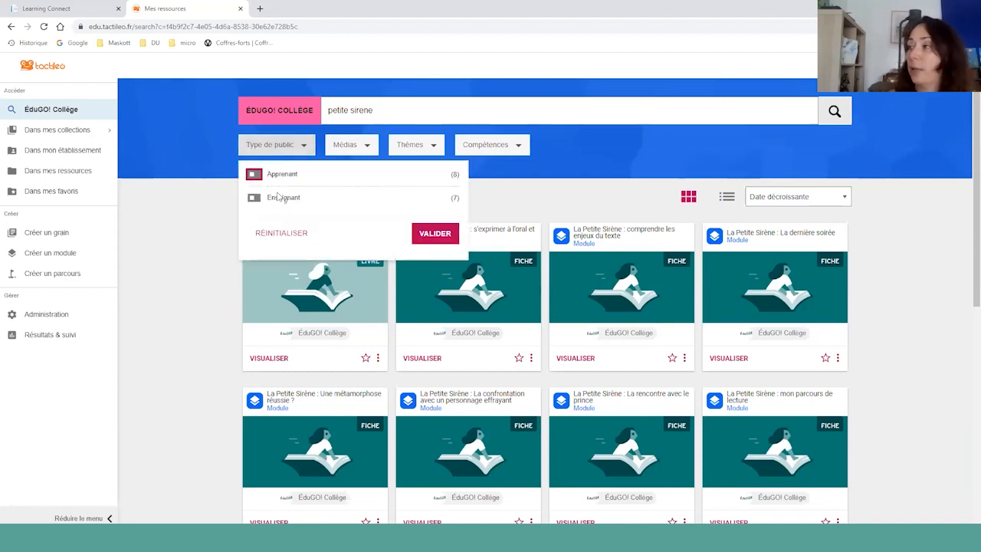
{"action": "left_click", "coordinate": [254, 198]}
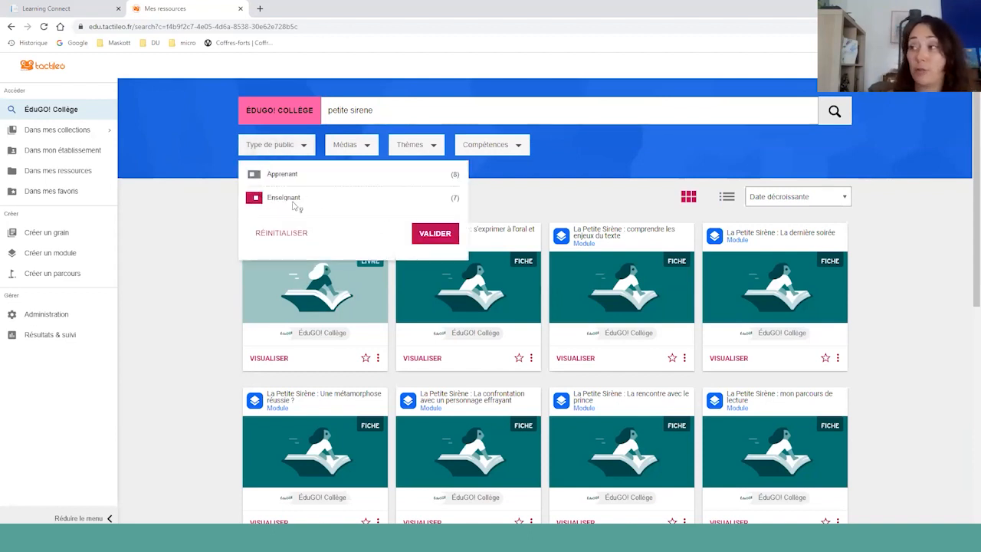
{"action": "left_click", "coordinate": [427, 234]}
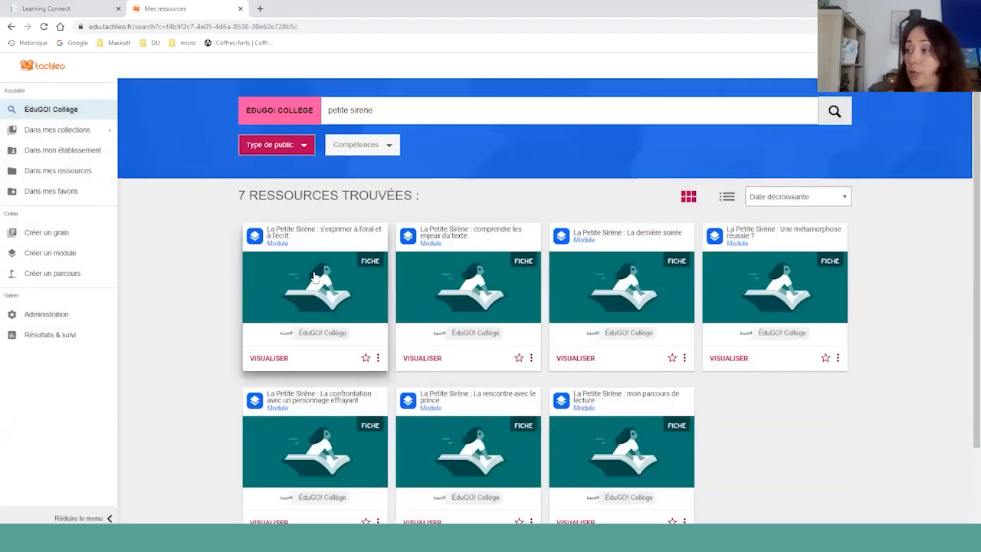
{"action": "scroll", "coordinate": [185, 322], "scroll_direction": "down", "scroll_amount": 1}
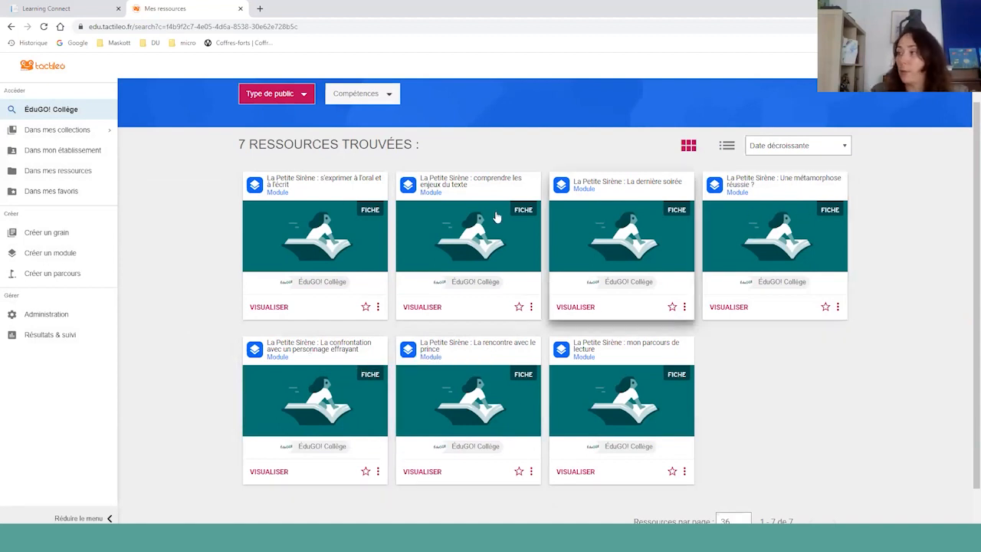
- Replace the Enseignant audience filter with Apprenant and apply it to the results
{"action": "left_click", "coordinate": [296, 93]}
{"action": "left_click", "coordinate": [280, 124]}
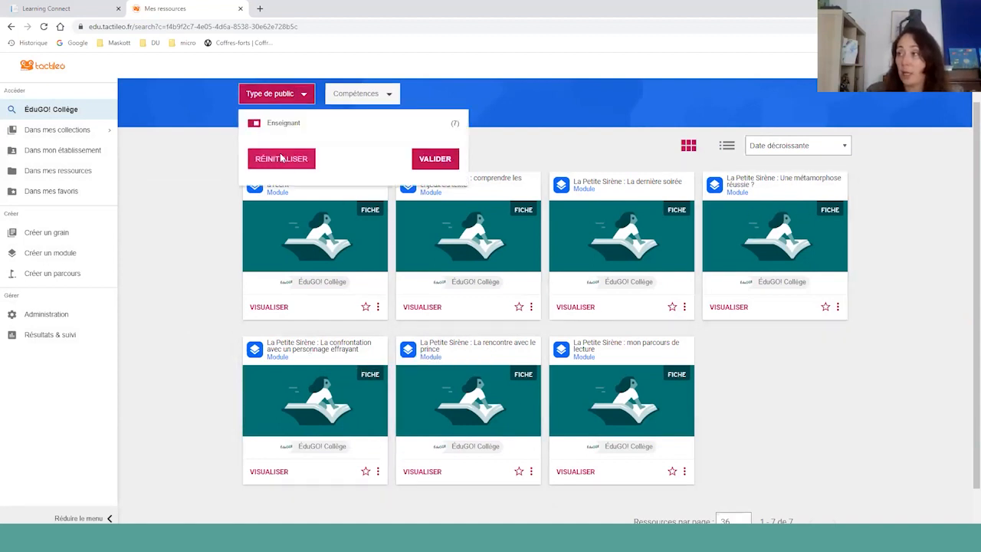
{"action": "left_click", "coordinate": [283, 122]}
{"action": "left_click", "coordinate": [288, 93]}
{"action": "left_click", "coordinate": [272, 123]}
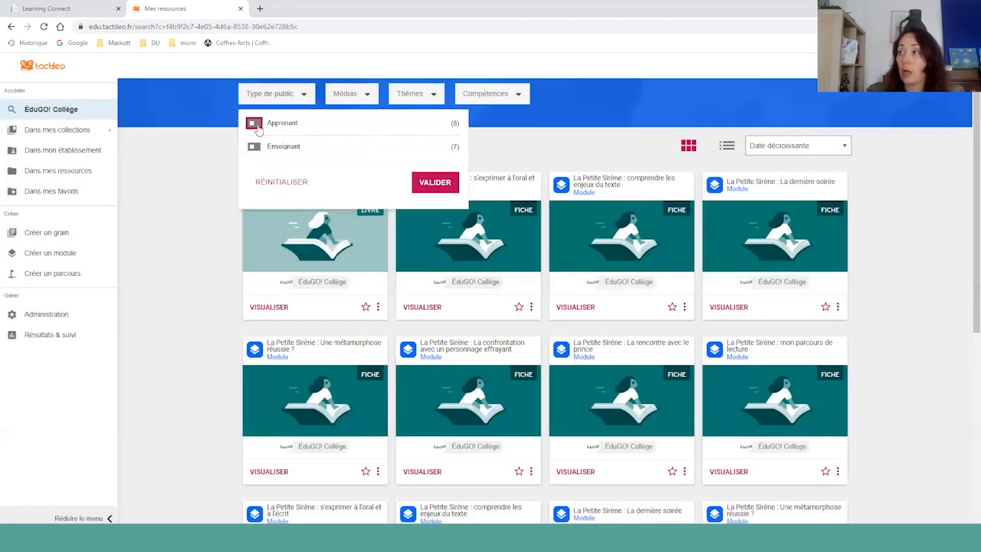
{"action": "left_click", "coordinate": [425, 190]}
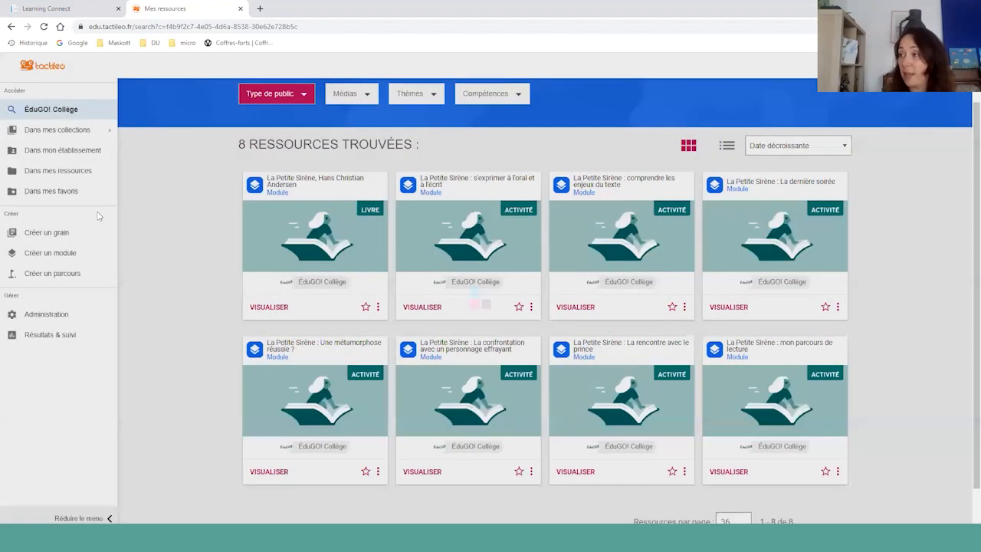
- Open the book module "La Petite Sirène, Hans Christian Andersen" for viewing and skim its text
{"action": "left_click", "coordinate": [300, 237]}
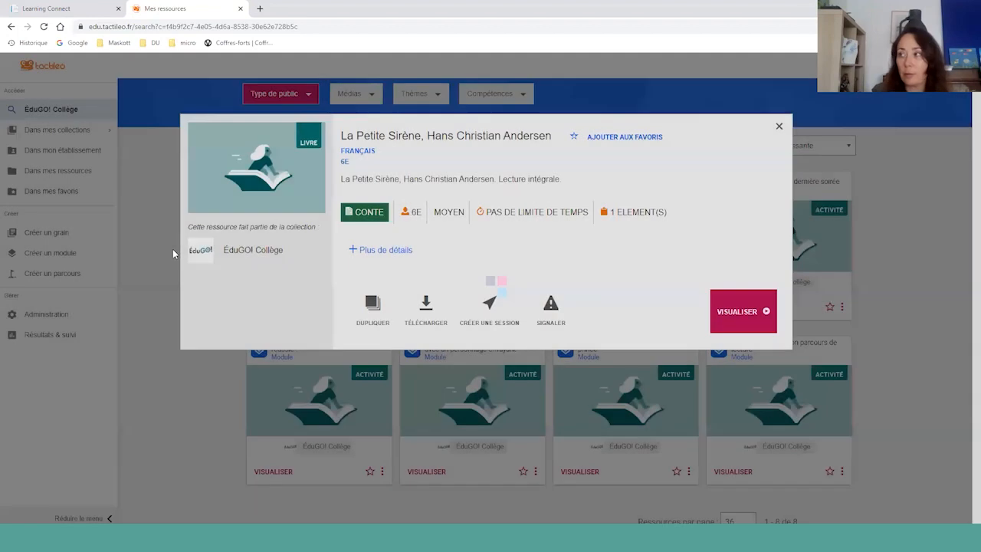
{"action": "left_click", "coordinate": [760, 301]}
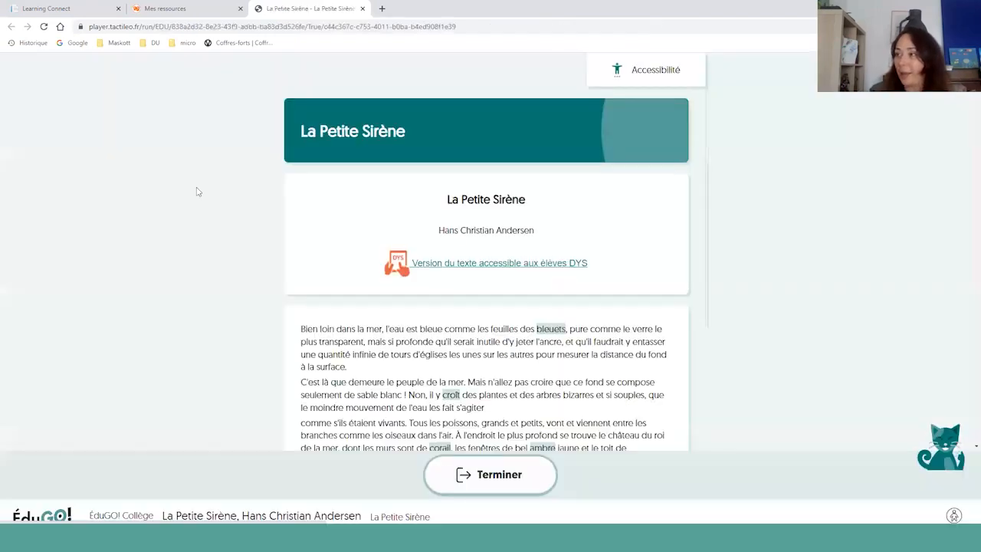
{"action": "scroll", "coordinate": [450, 338], "scroll_direction": "down", "scroll_amount": 1}
{"action": "scroll", "coordinate": [450, 338], "scroll_direction": "down", "scroll_amount": 2}
{"action": "scroll", "coordinate": [506, 252], "scroll_direction": "up", "scroll_amount": 3}
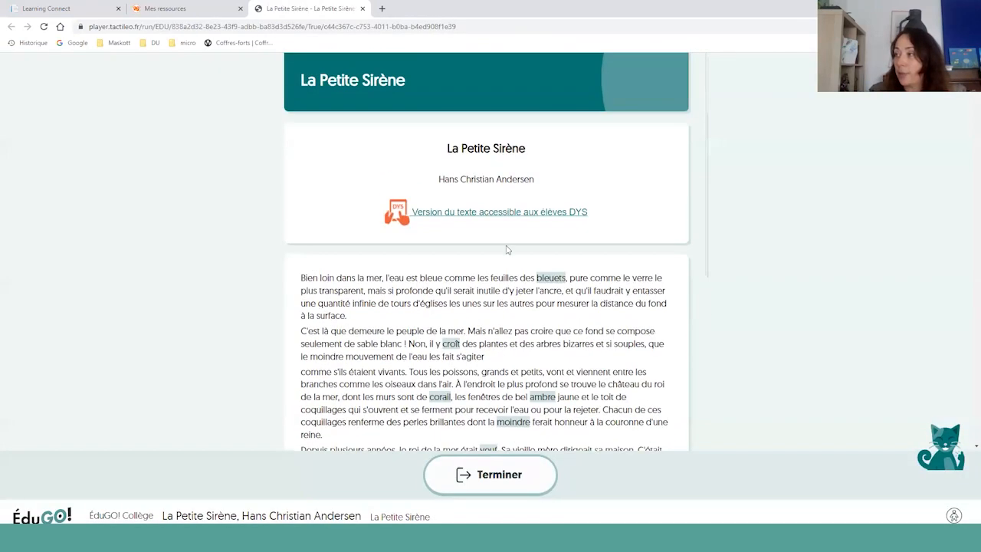
- Open the text's version for DYS pupils, go to page 3, enlarge it to 193% and view its vocabulary notes
{"action": "left_click", "coordinate": [517, 214]}
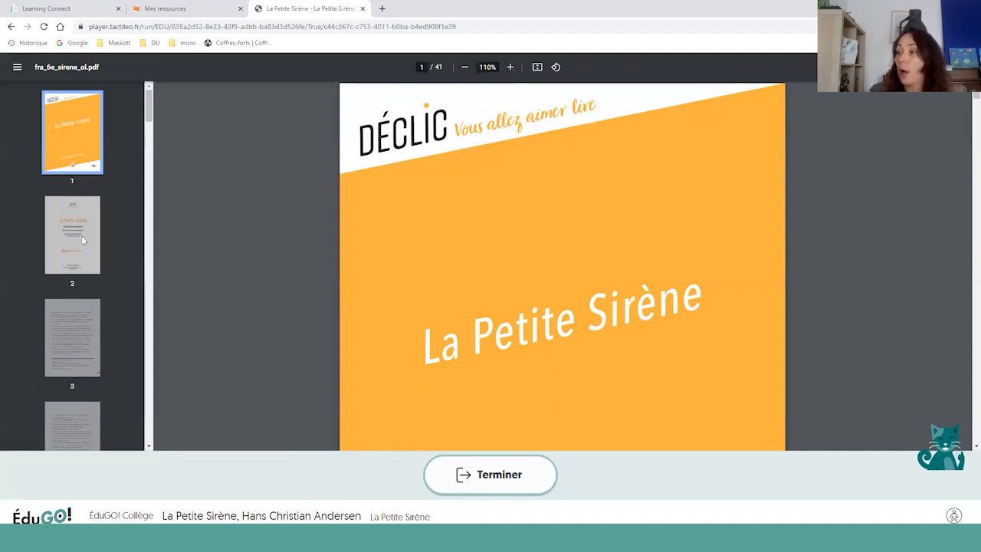
{"action": "left_click", "coordinate": [87, 348]}
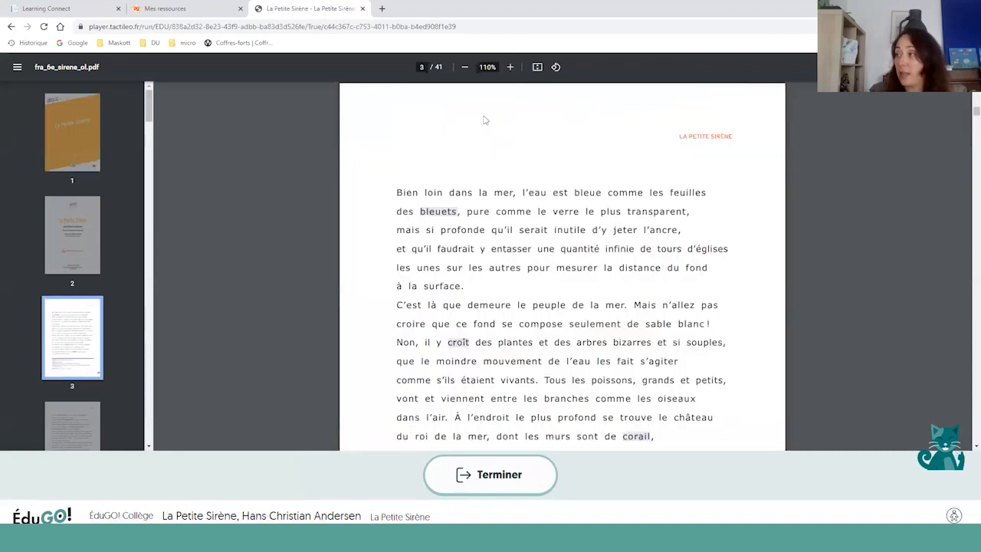
{"action": "left_click", "coordinate": [510, 67]}
{"action": "left_click", "coordinate": [511, 67]}
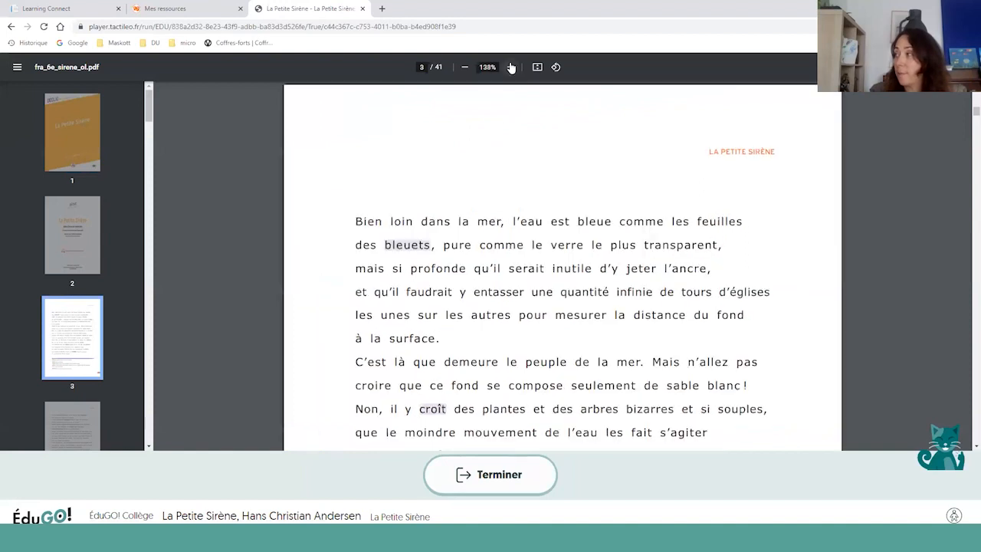
{"action": "left_click", "coordinate": [510, 66]}
{"action": "left_click", "coordinate": [510, 67]}
{"action": "scroll", "coordinate": [414, 170], "scroll_direction": "down", "scroll_amount": 2}
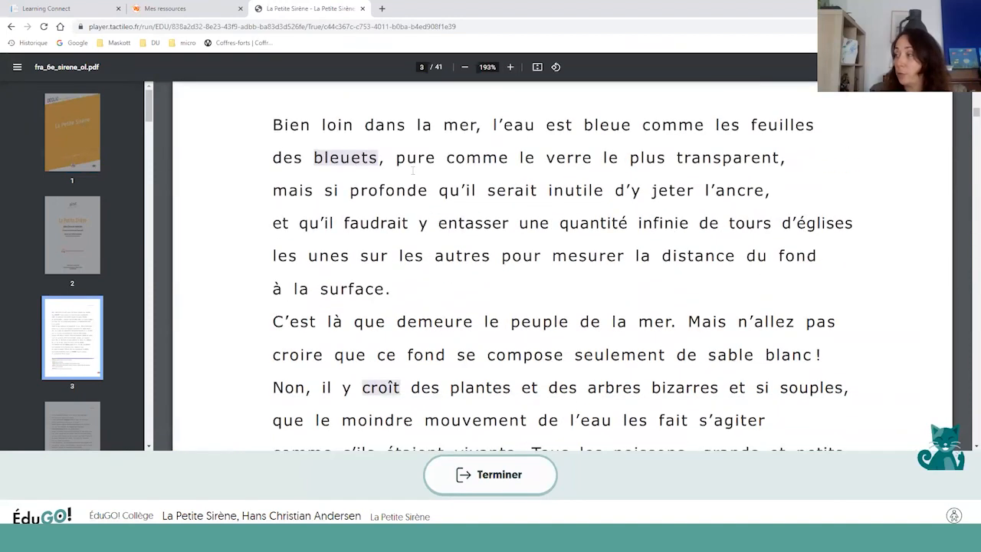
{"action": "scroll", "coordinate": [364, 157], "scroll_direction": "down", "scroll_amount": 8}
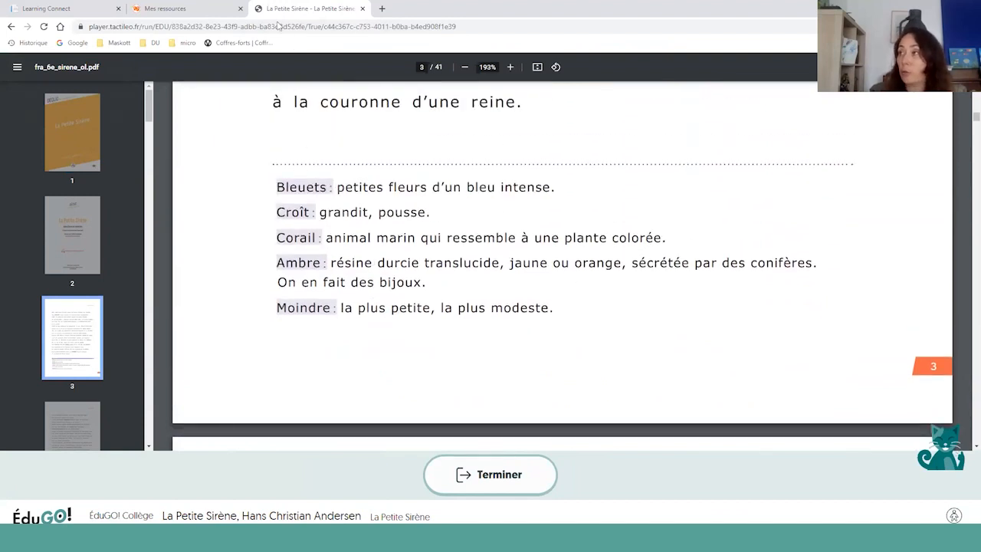
- Close the book and its details window, and clear the "petite sirene" search term
{"action": "left_click", "coordinate": [363, 9]}
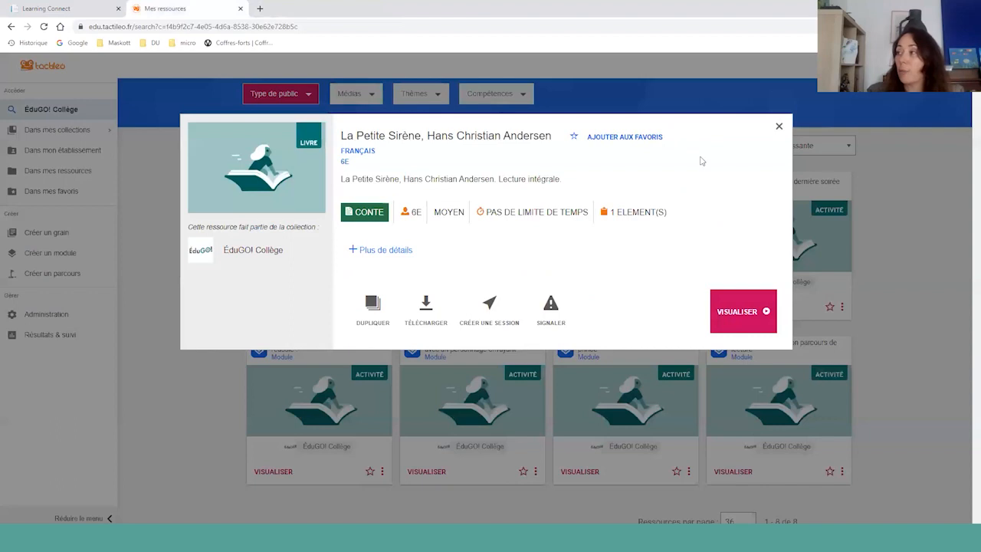
{"action": "left_click", "coordinate": [778, 126]}
{"action": "scroll", "coordinate": [399, 112], "scroll_direction": "up", "scroll_amount": 2}
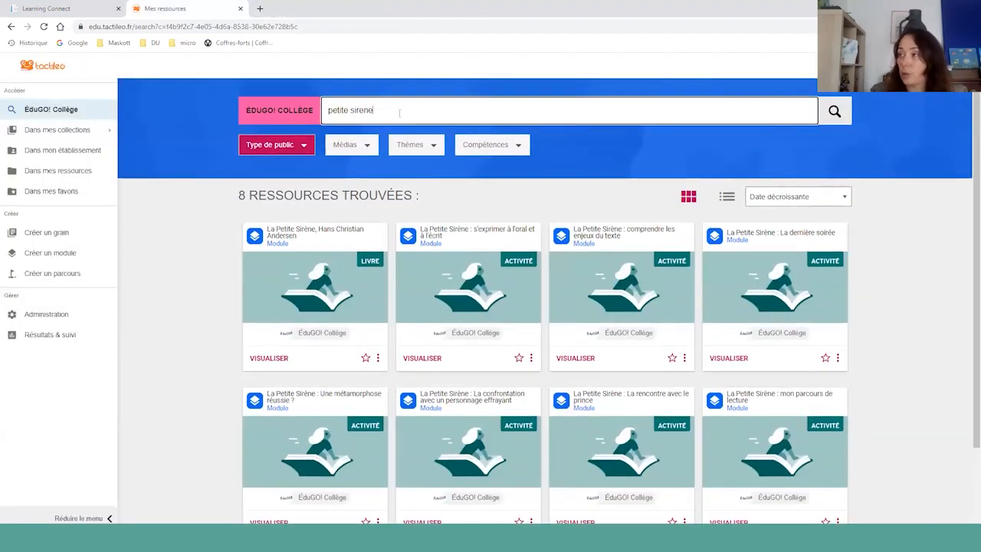
{"action": "left_click_drag", "start_coordinate": [398, 113], "coordinate": [252, 108]}
{"action": "key", "text": "BackSpace"}
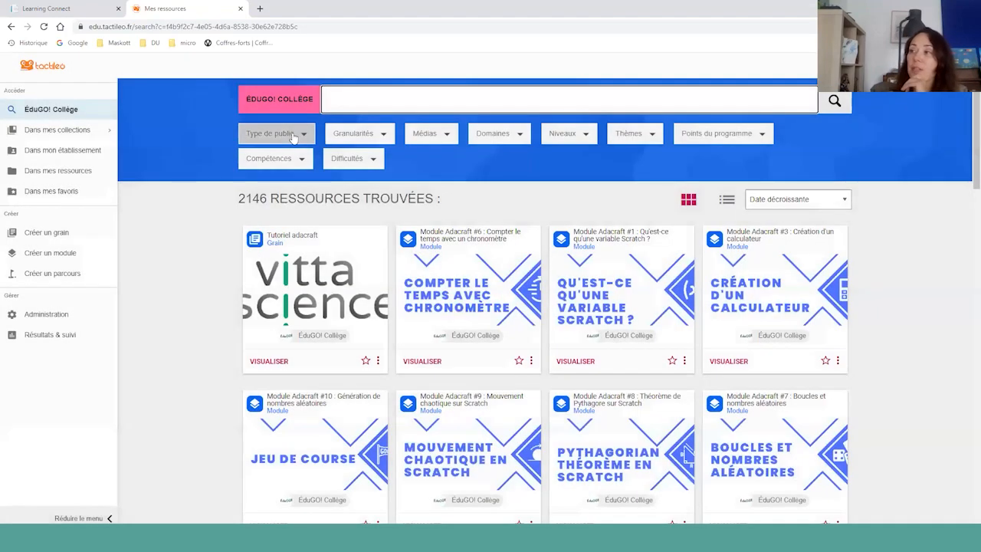
- Check the granularity options, then filter the collection by the media type "activité pédagogique"
{"action": "left_click", "coordinate": [382, 135]}
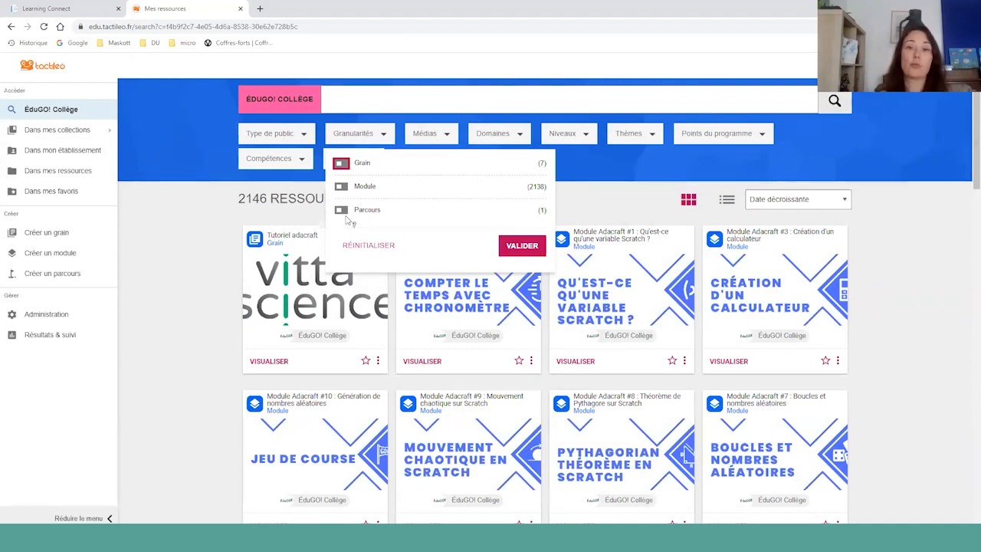
{"action": "left_click", "coordinate": [240, 202]}
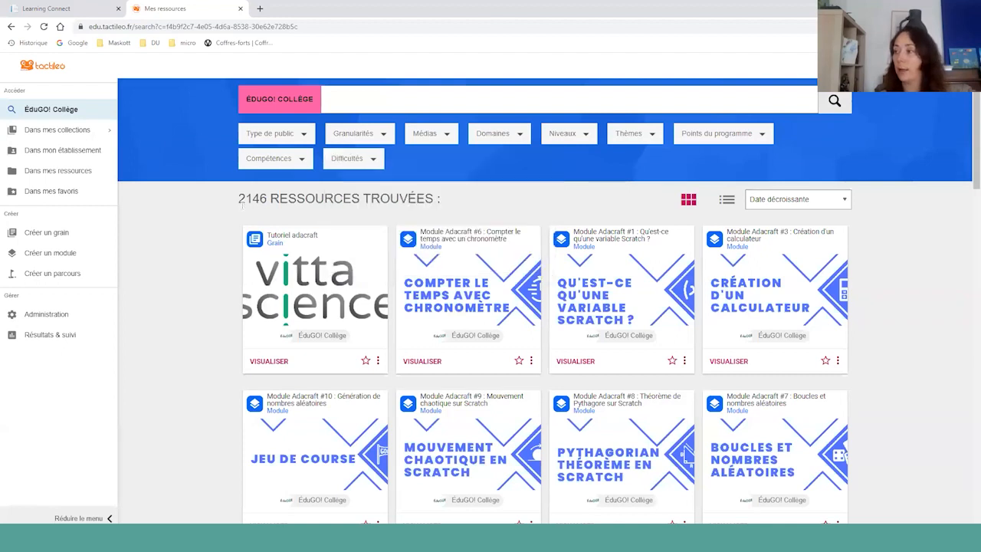
{"action": "left_click", "coordinate": [438, 137]}
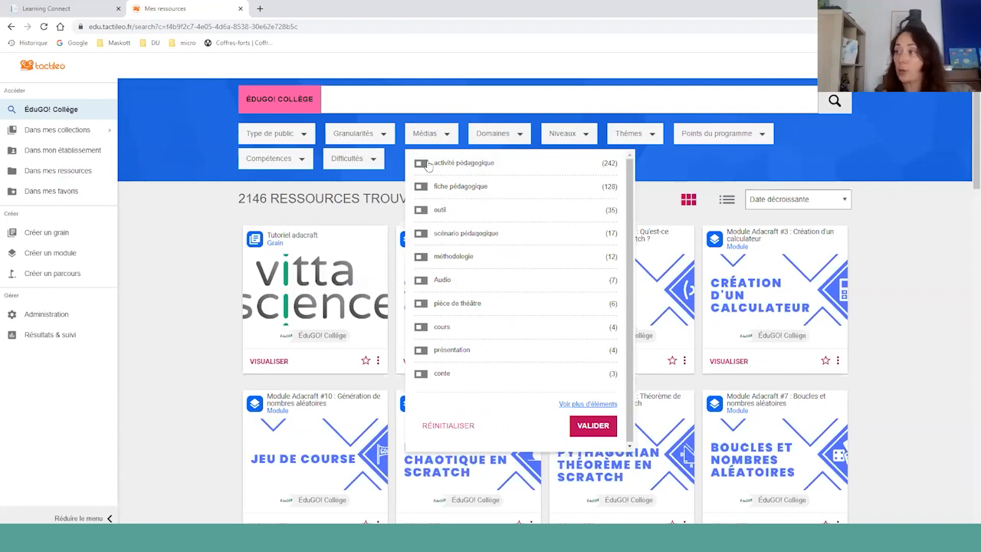
{"action": "left_click", "coordinate": [587, 425]}
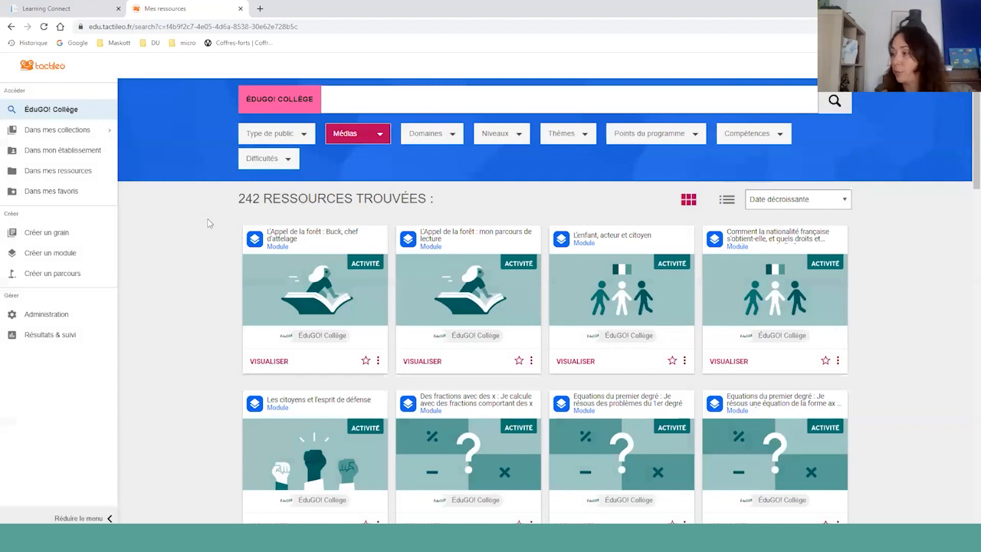
- Browse the filtered activities and narrow them to the domain "français"
{"action": "scroll", "coordinate": [207, 223], "scroll_direction": "down", "scroll_amount": 3}
{"action": "scroll", "coordinate": [207, 223], "scroll_direction": "down", "scroll_amount": 1}
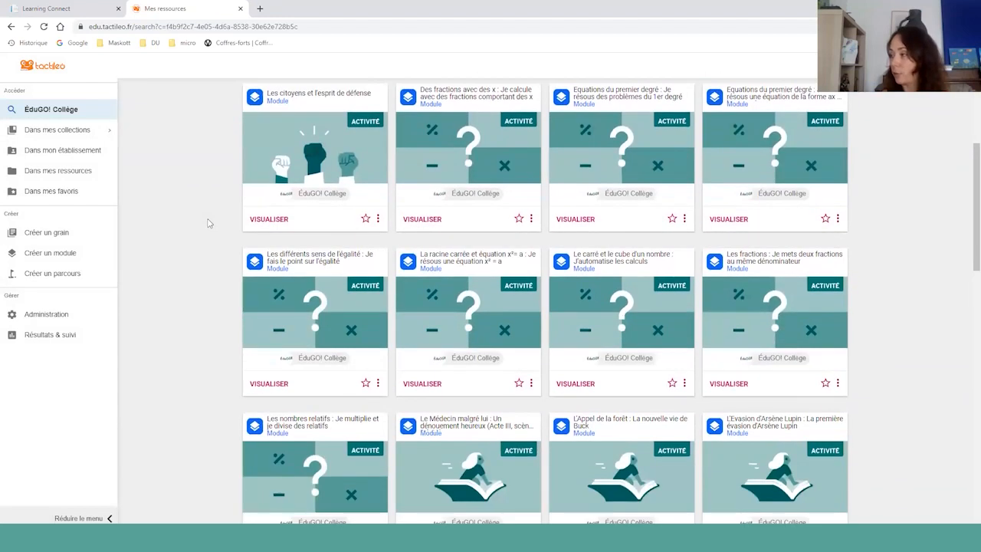
{"action": "scroll", "coordinate": [207, 223], "scroll_direction": "up", "scroll_amount": 3}
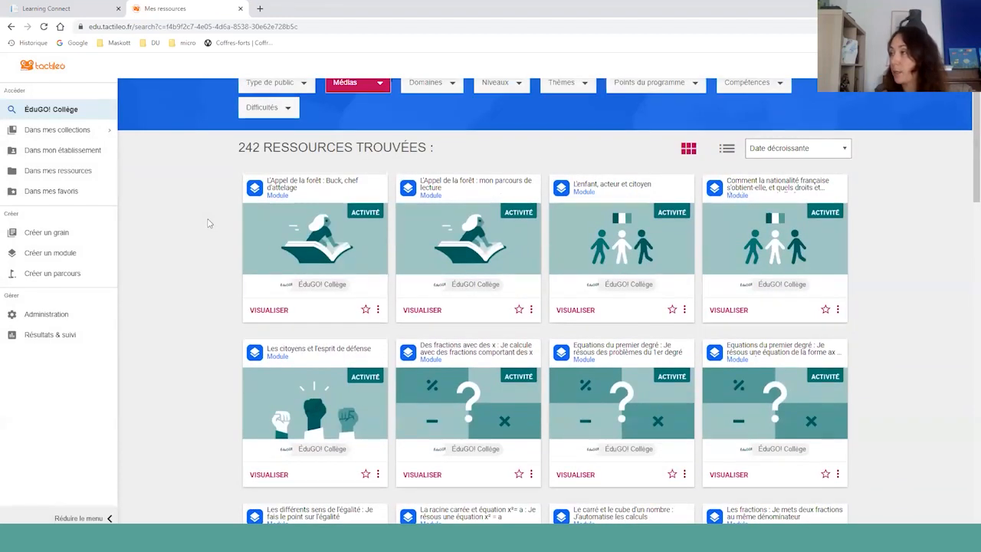
{"action": "scroll", "coordinate": [239, 349], "scroll_direction": "down", "scroll_amount": 3}
{"action": "scroll", "coordinate": [393, 220], "scroll_direction": "up", "scroll_amount": 3}
{"action": "scroll", "coordinate": [415, 162], "scroll_direction": "up", "scroll_amount": 1}
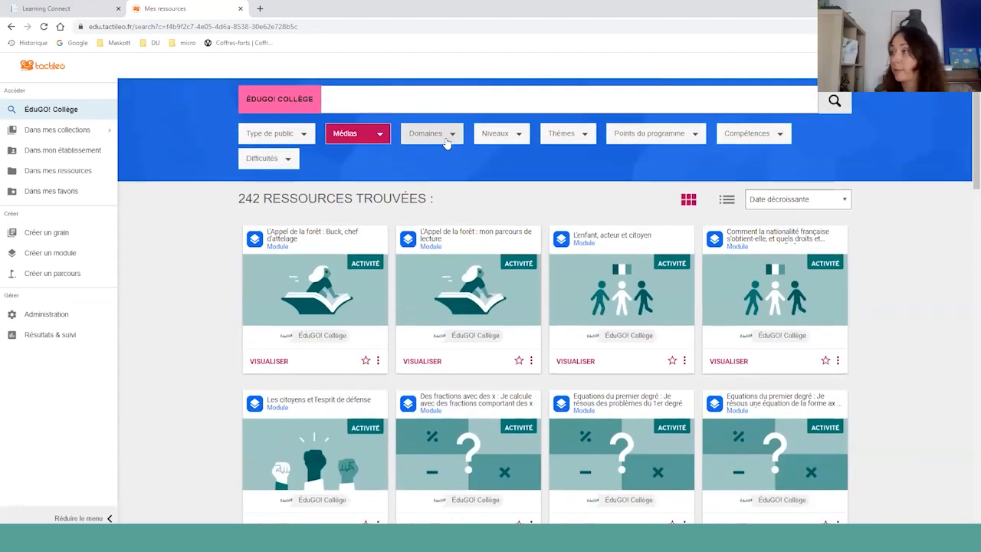
{"action": "left_click", "coordinate": [430, 133]}
{"action": "left_click", "coordinate": [416, 163]}
{"action": "left_click", "coordinate": [581, 252]}
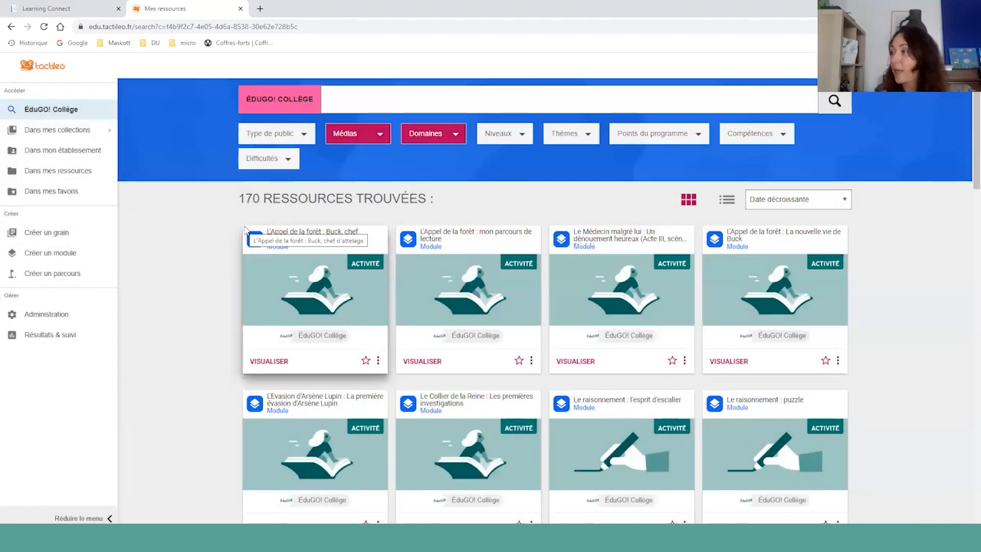
- Open the activity "Le raisonnement : travailler son champ lexical (1/3)" for viewing
{"action": "scroll", "coordinate": [226, 251], "scroll_direction": "down", "scroll_amount": 5}
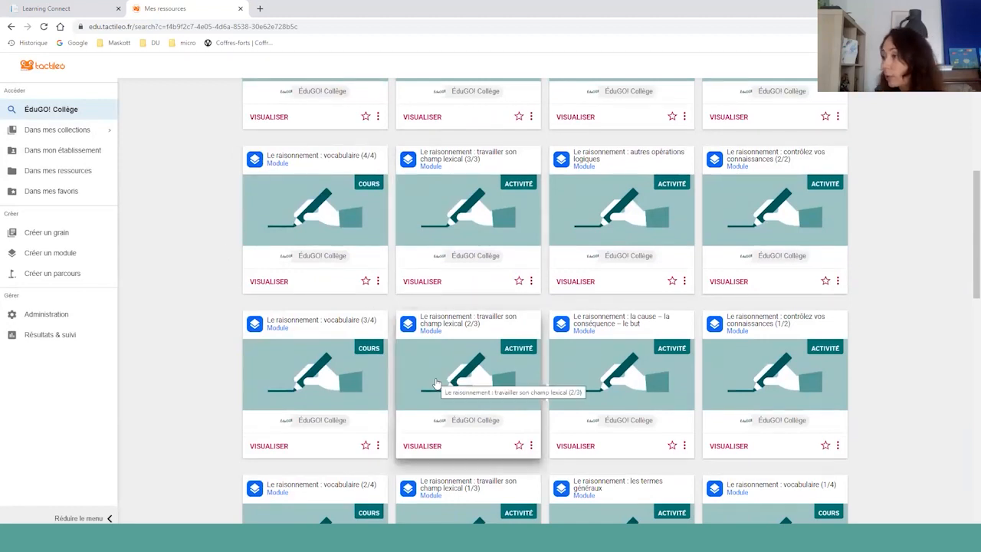
{"action": "scroll", "coordinate": [458, 378], "scroll_direction": "down", "scroll_amount": 2}
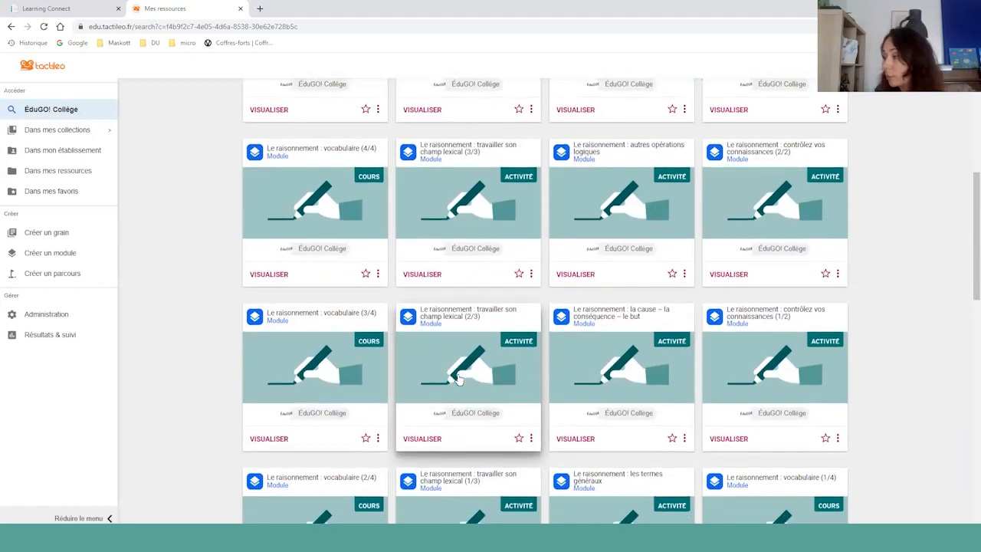
{"action": "left_click", "coordinate": [426, 366]}
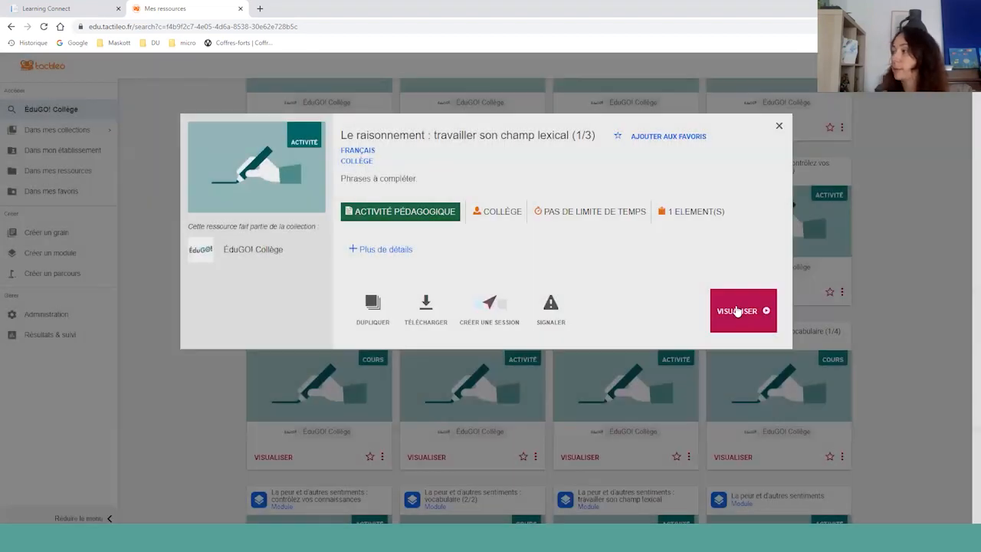
{"action": "left_click", "coordinate": [741, 308]}
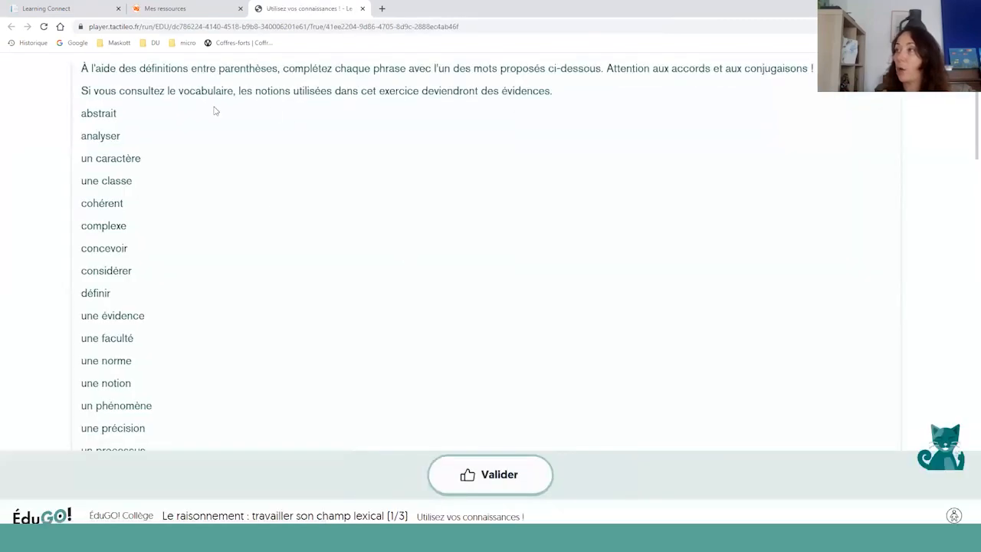
- Fill the gap in sentence 1 with "concevoir", validate the exercise and show its correction
{"action": "scroll", "coordinate": [211, 130], "scroll_direction": "down", "scroll_amount": 8}
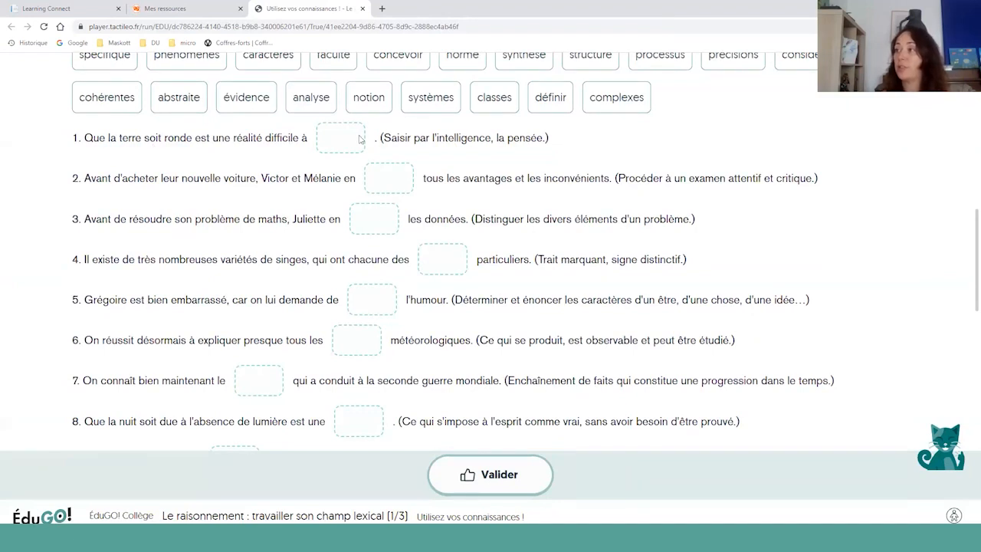
{"action": "scroll", "coordinate": [473, 149], "scroll_direction": "up", "scroll_amount": 1}
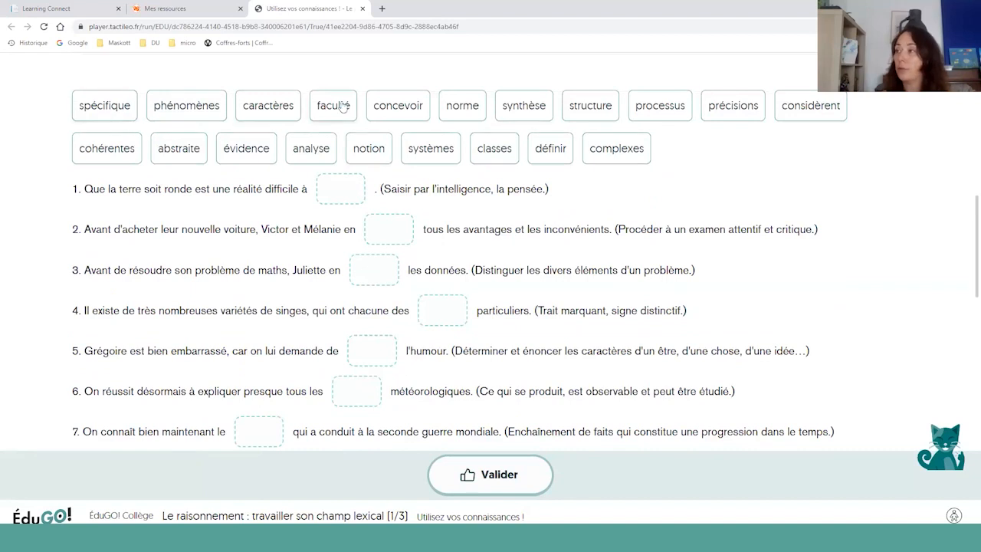
{"action": "left_click_drag", "start_coordinate": [387, 113], "coordinate": [340, 201]}
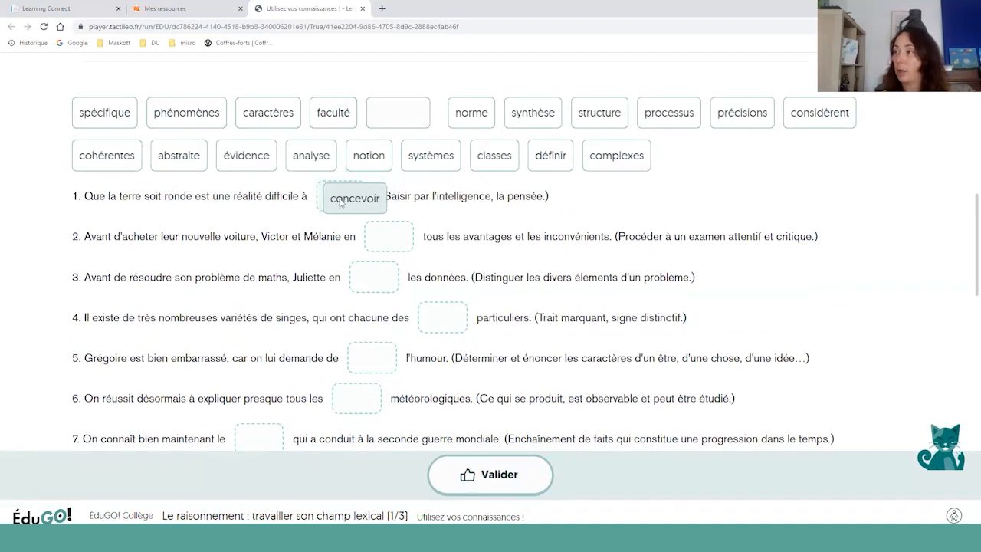
{"action": "left_click", "coordinate": [470, 475]}
{"action": "left_click", "coordinate": [470, 475]}
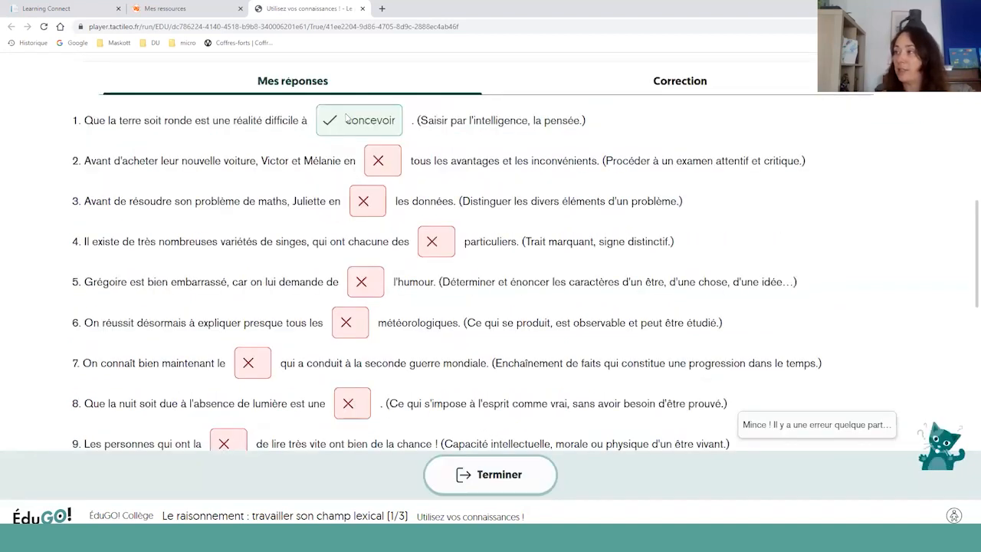
{"action": "left_click", "coordinate": [694, 83]}
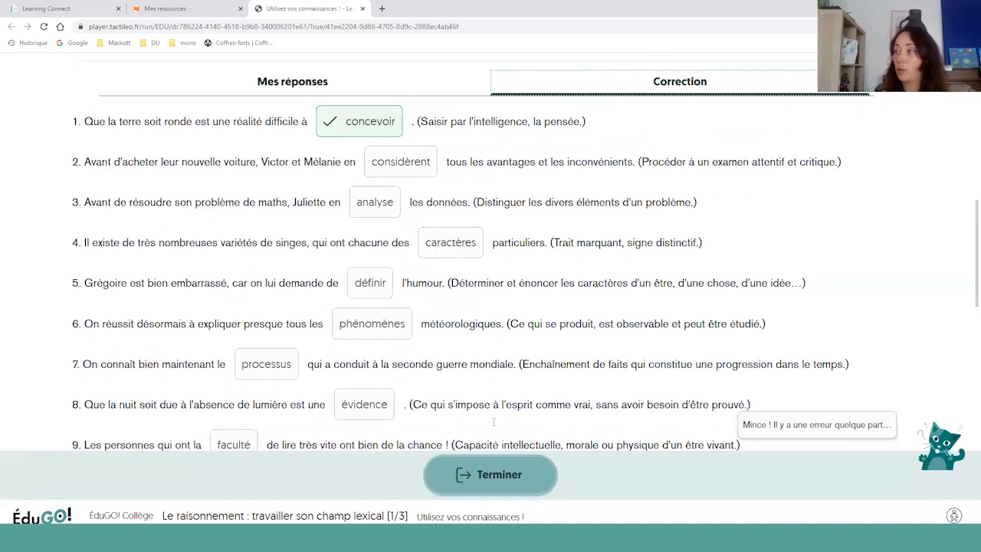
- Go back to the resource search page and close the activity's details window
{"action": "left_click", "coordinate": [198, 7]}
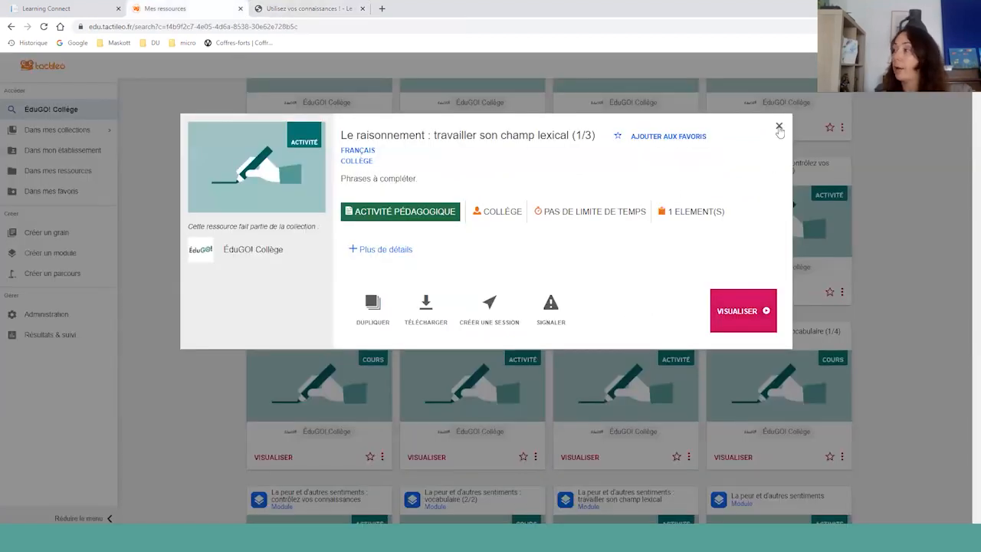
{"action": "left_click", "coordinate": [157, 250]}
{"action": "scroll", "coordinate": [205, 253], "scroll_direction": "up", "scroll_amount": 6}
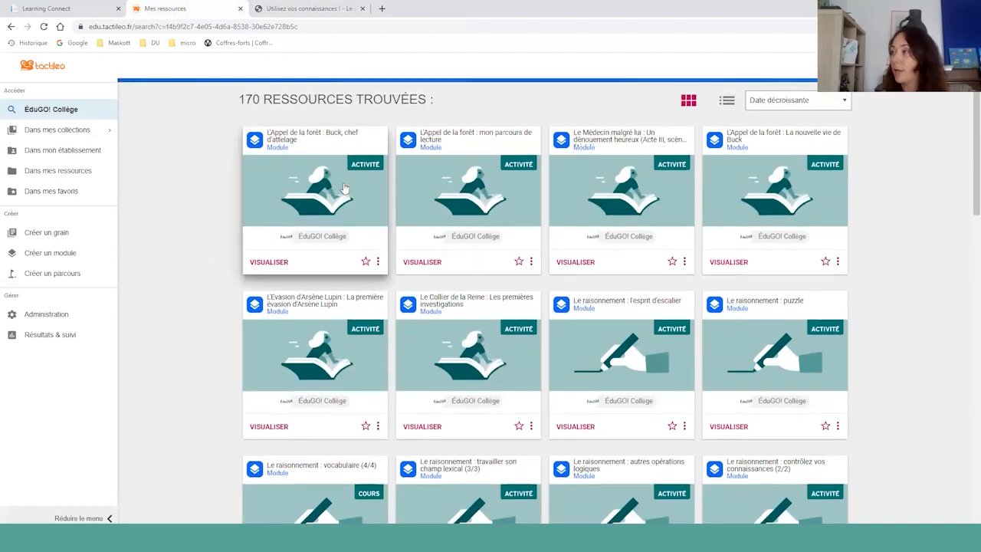
{"action": "scroll", "coordinate": [337, 184], "scroll_direction": "up", "scroll_amount": 2}
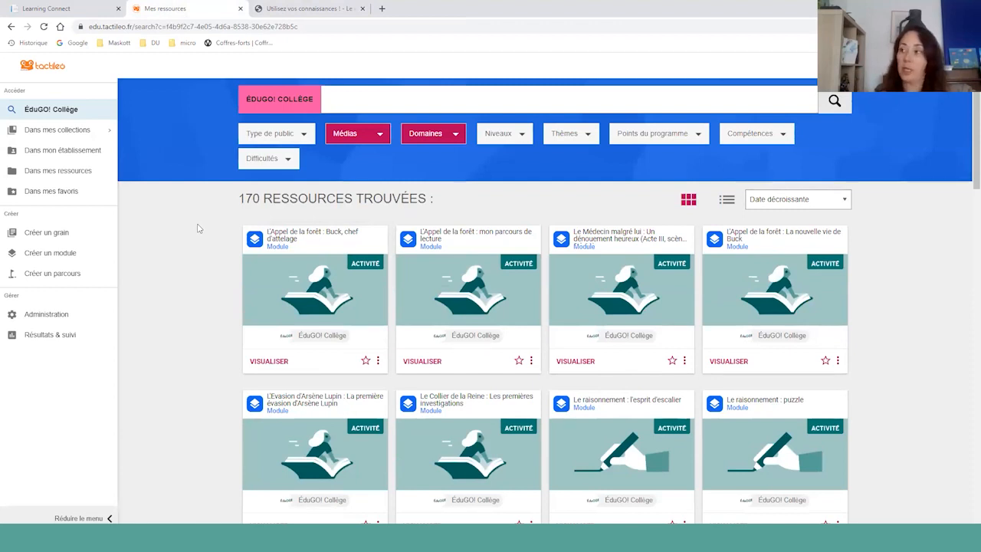
- Reset the Domaines and Médias filters to list the whole collection
{"action": "left_click", "coordinate": [452, 134]}
{"action": "left_click", "coordinate": [451, 199]}
{"action": "left_click", "coordinate": [377, 134]}
{"action": "left_click", "coordinate": [367, 201]}
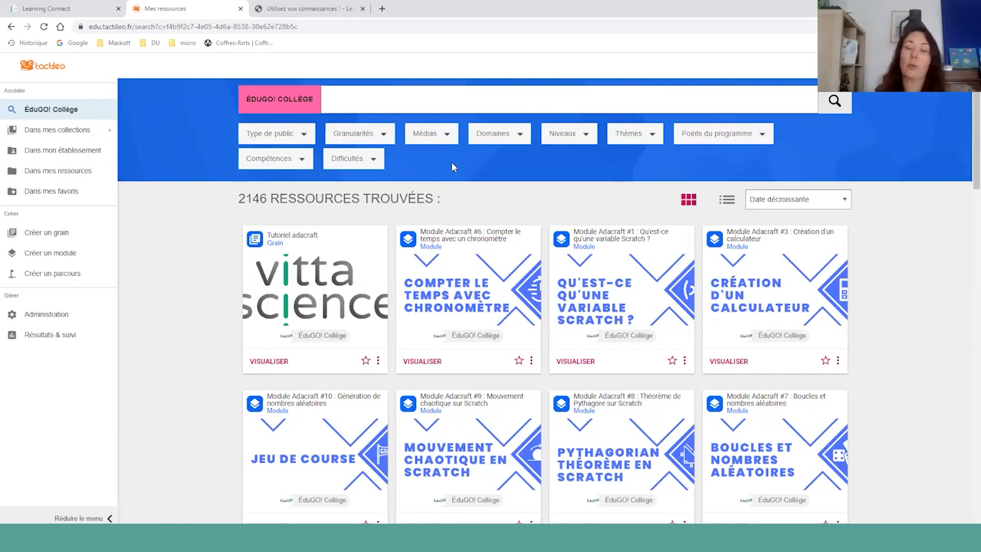
- Look over the domain and level options, then filter the resources by the theme "Bibliothèque : ressources éducatives"
{"action": "left_click", "coordinate": [510, 135]}
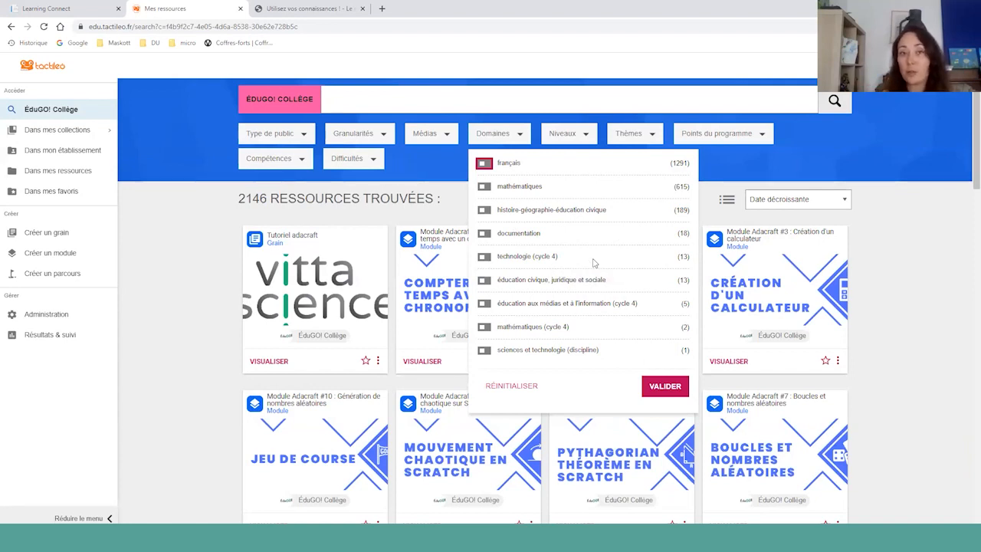
{"action": "left_click", "coordinate": [557, 132]}
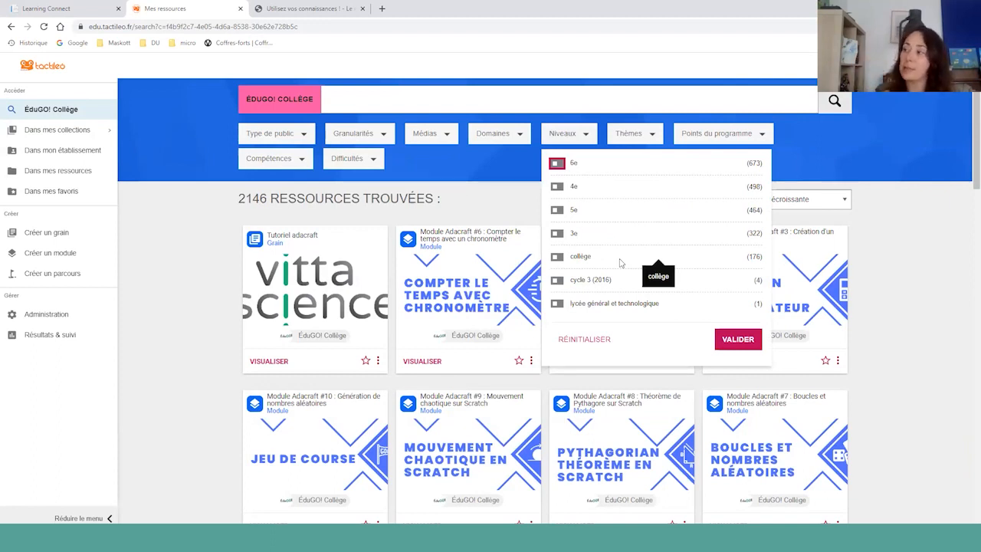
{"action": "left_click", "coordinate": [633, 134]}
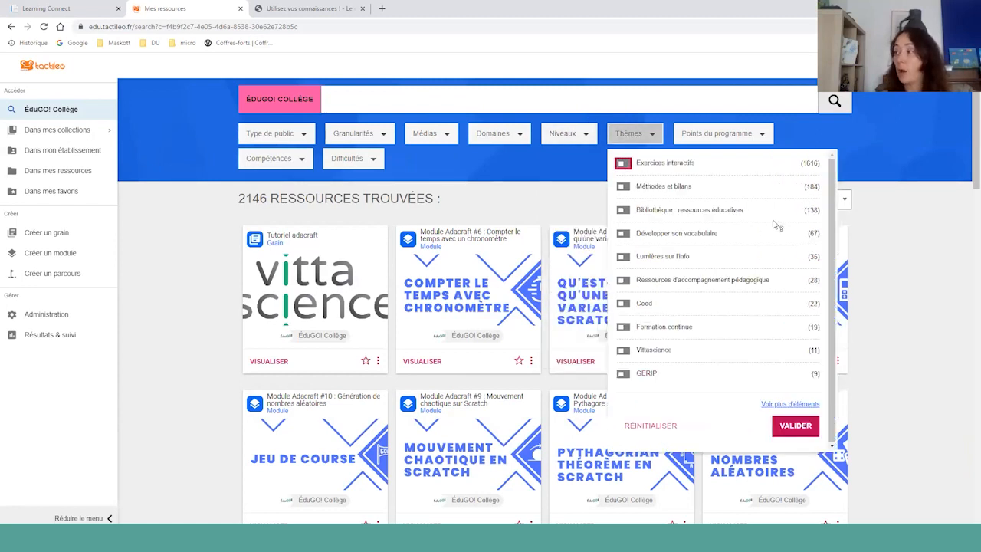
{"action": "left_click", "coordinate": [622, 166]}
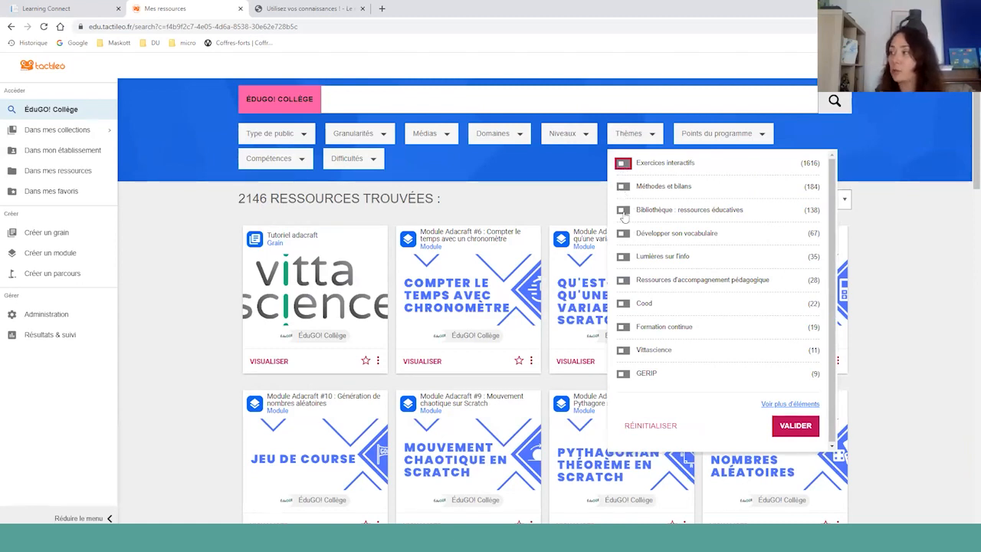
{"action": "left_click", "coordinate": [623, 211]}
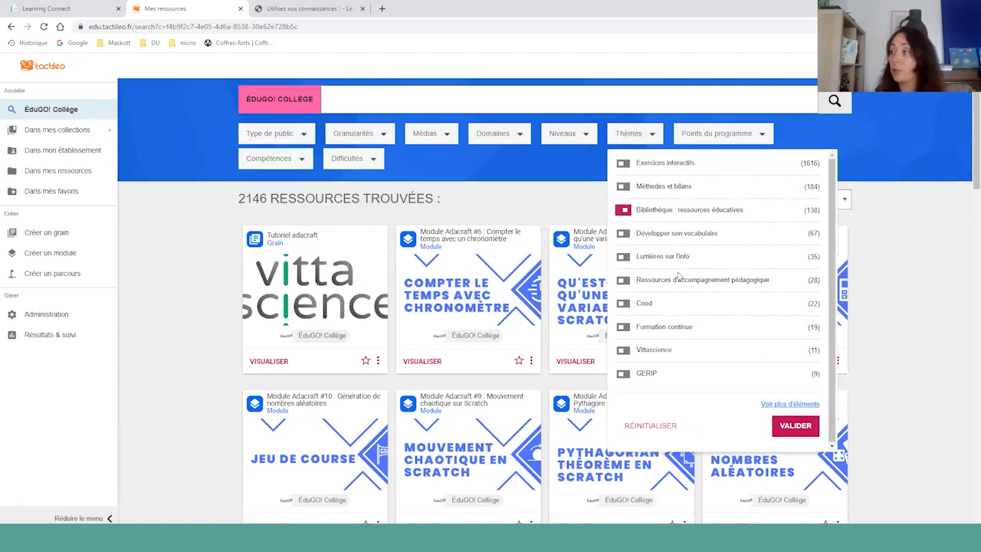
{"action": "left_click", "coordinate": [794, 425]}
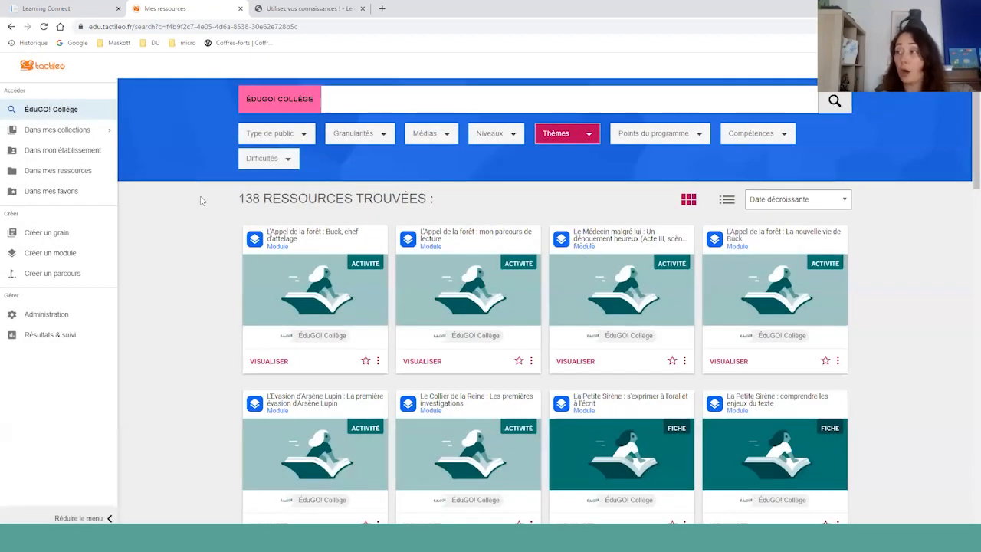
- Browse the library resources and clear the theme filter
{"action": "scroll", "coordinate": [200, 201], "scroll_direction": "down", "scroll_amount": 1}
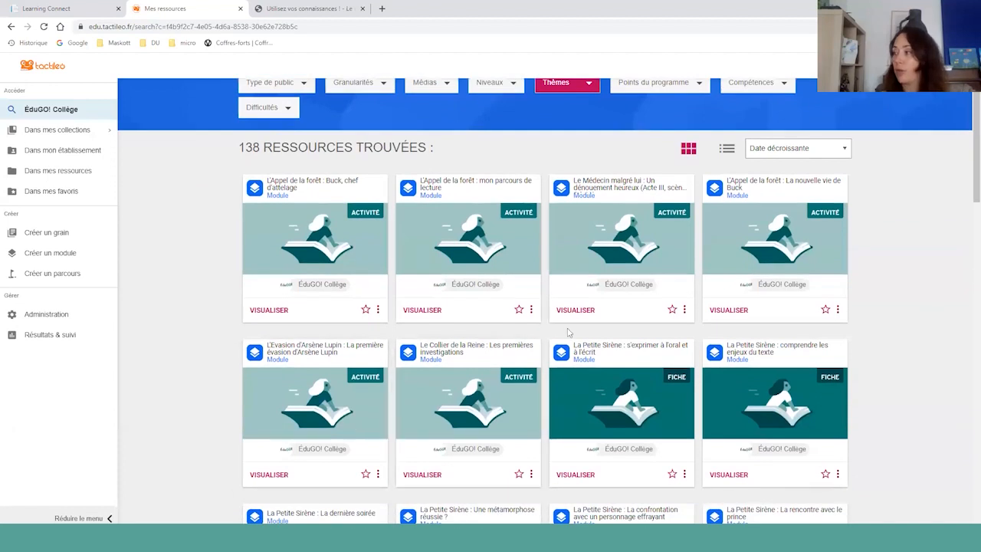
{"action": "scroll", "coordinate": [471, 323], "scroll_direction": "down", "scroll_amount": 6}
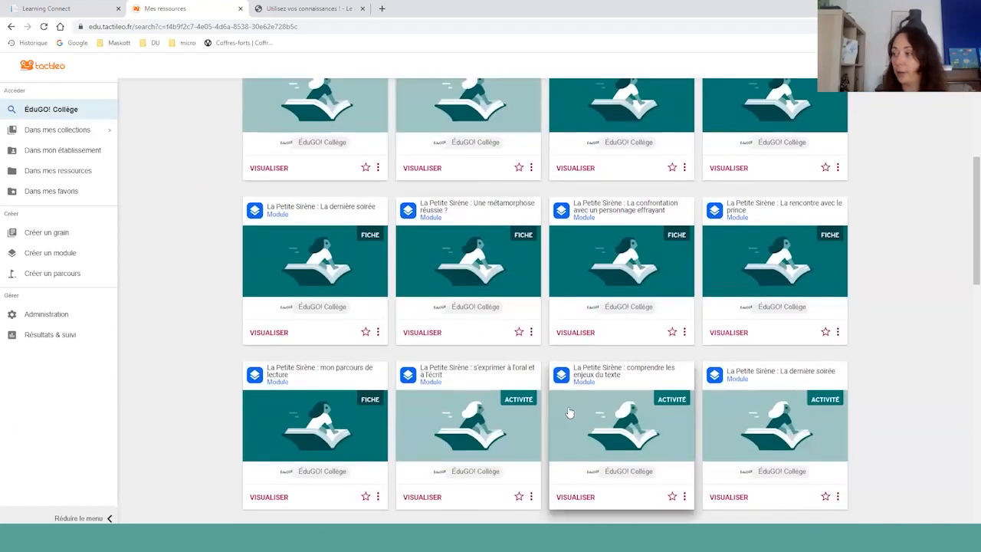
{"action": "scroll", "coordinate": [475, 307], "scroll_direction": "up", "scroll_amount": 7}
{"action": "left_click", "coordinate": [558, 133]}
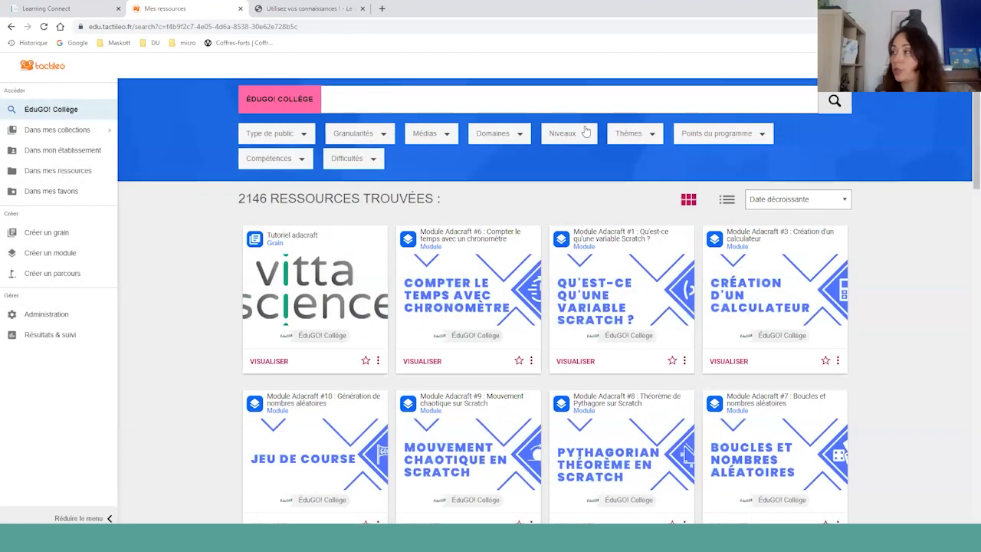
- Filter by the theme "Formation continue" and open the module "Pourquoi et comment mettre en œuvre des tâches complexes en classe ?" for viewing
{"action": "left_click", "coordinate": [624, 130]}
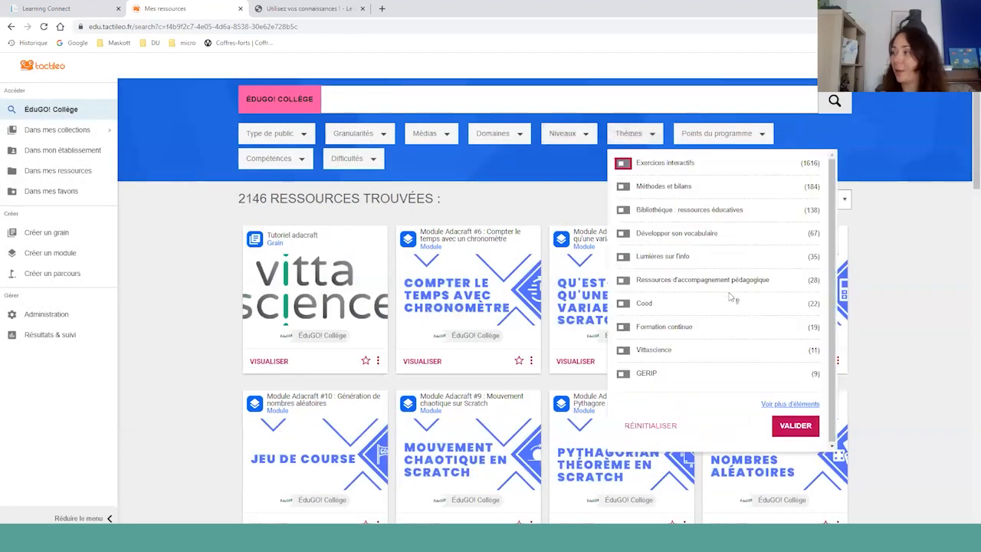
{"action": "left_click", "coordinate": [623, 327]}
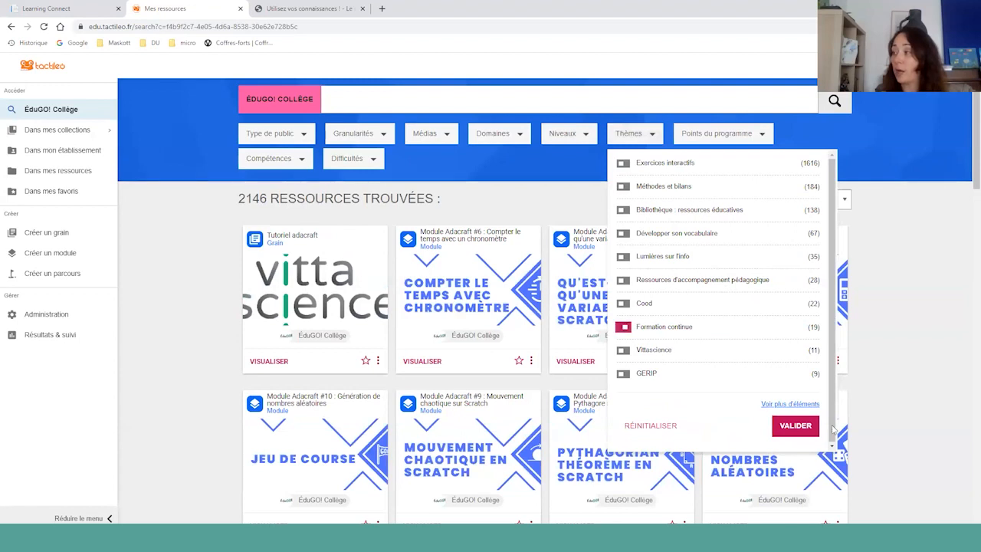
{"action": "left_click", "coordinate": [797, 424]}
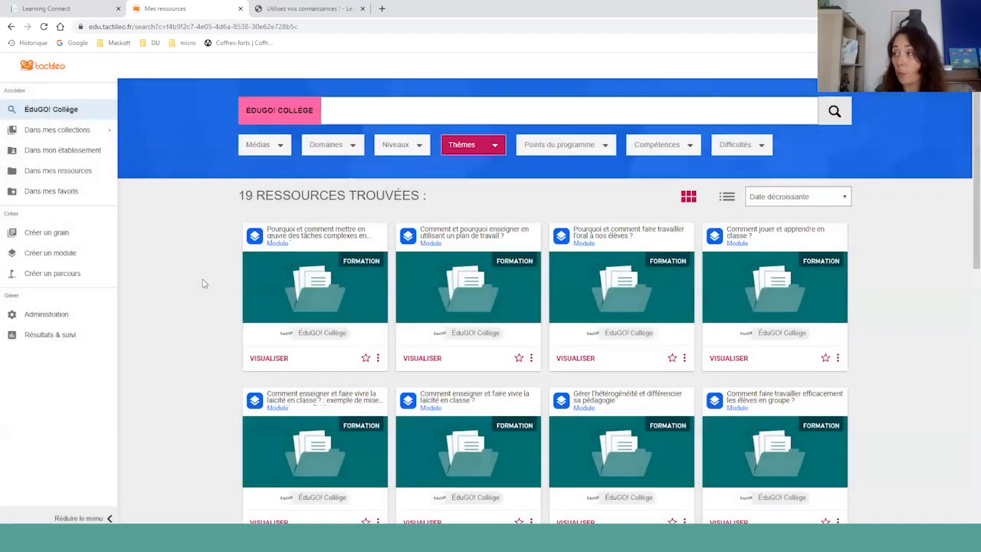
{"action": "left_click", "coordinate": [331, 284]}
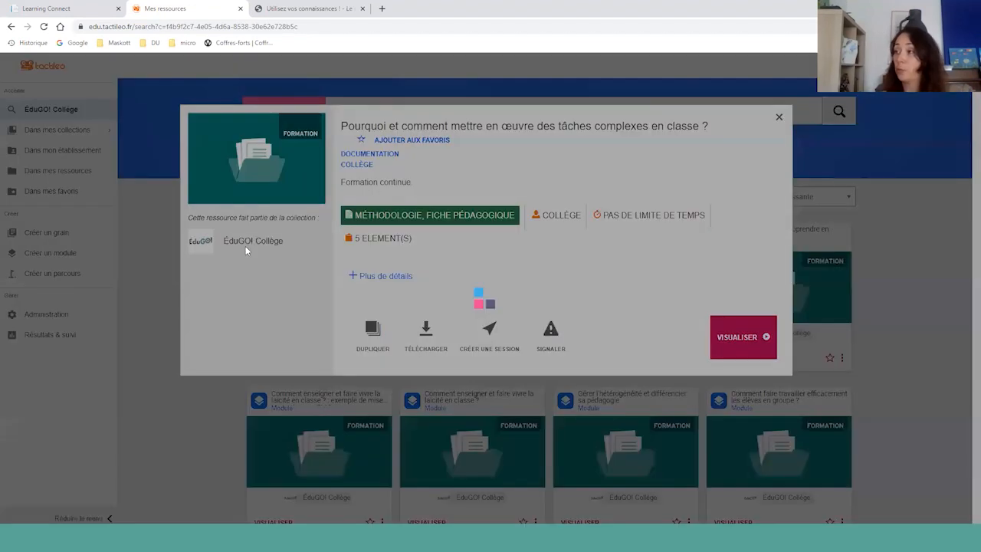
{"action": "left_click", "coordinate": [743, 337]}
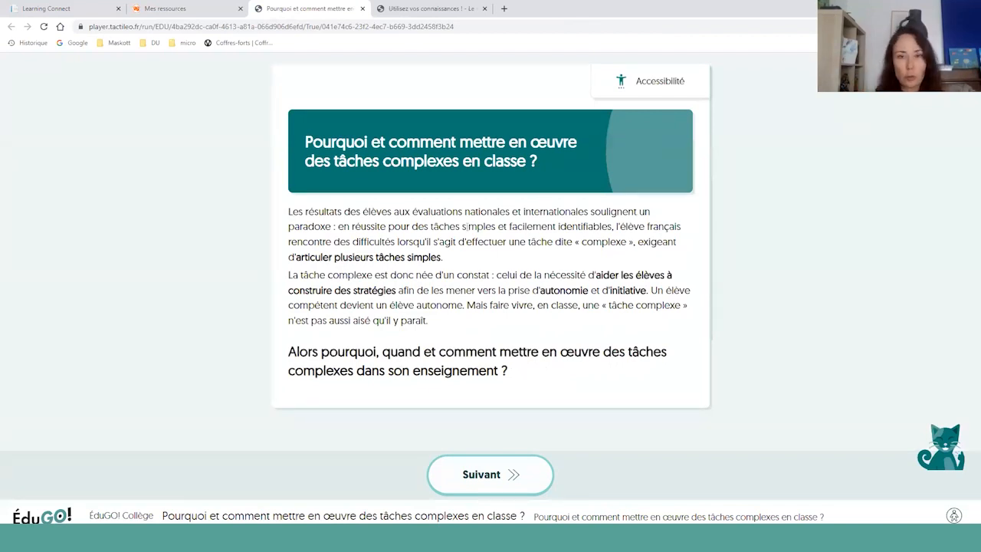
- Read the module's section "Qu'est-ce qu'une « tâche complexe » ?", down to the five principles and the mathematics example
{"action": "left_click", "coordinate": [519, 474]}
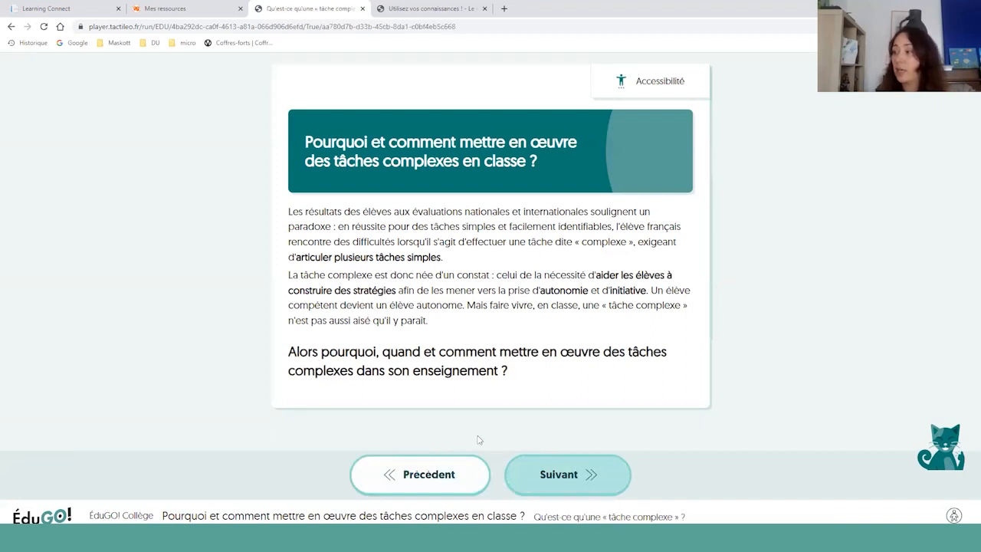
{"action": "scroll", "coordinate": [355, 260], "scroll_direction": "down", "scroll_amount": 2}
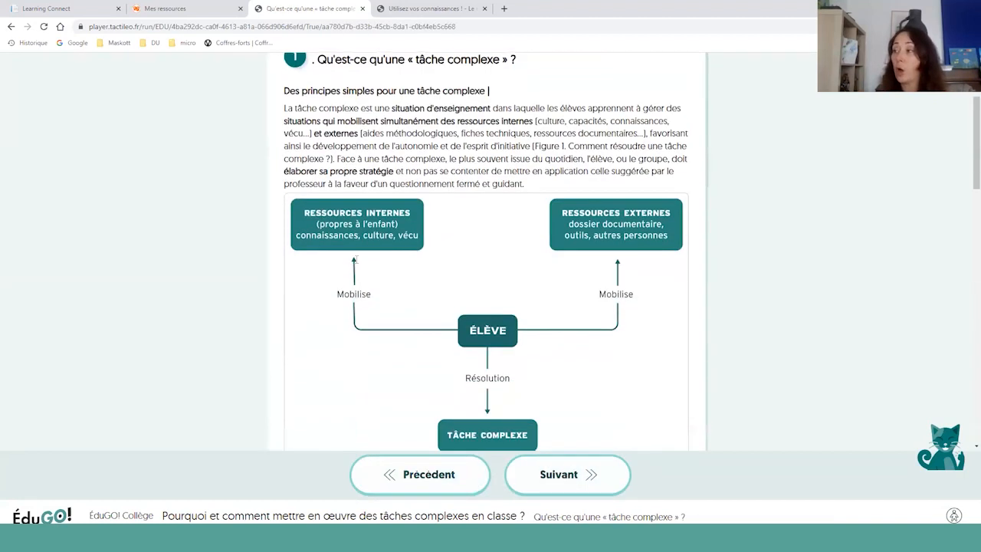
{"action": "scroll", "coordinate": [355, 261], "scroll_direction": "down", "scroll_amount": 5}
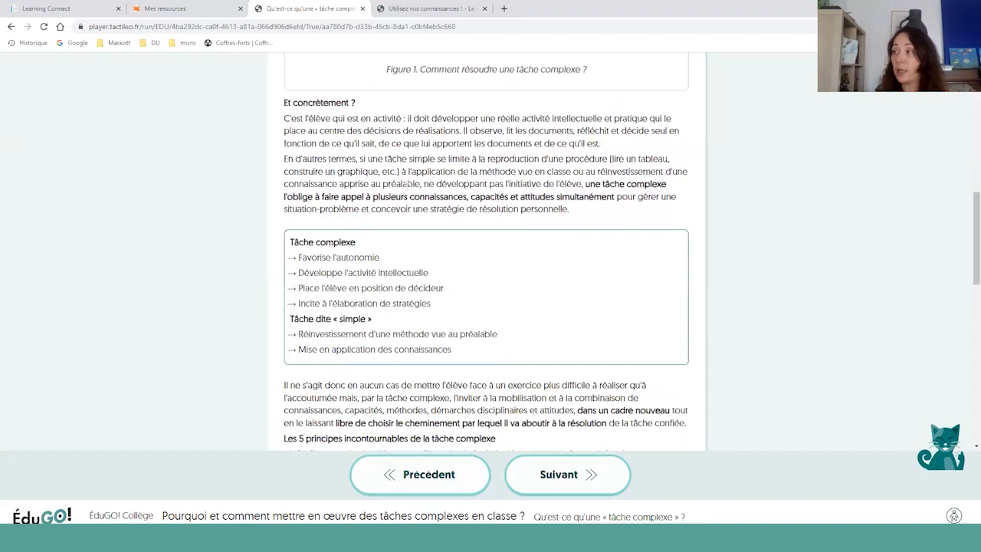
{"action": "scroll", "coordinate": [400, 241], "scroll_direction": "down", "scroll_amount": 6}
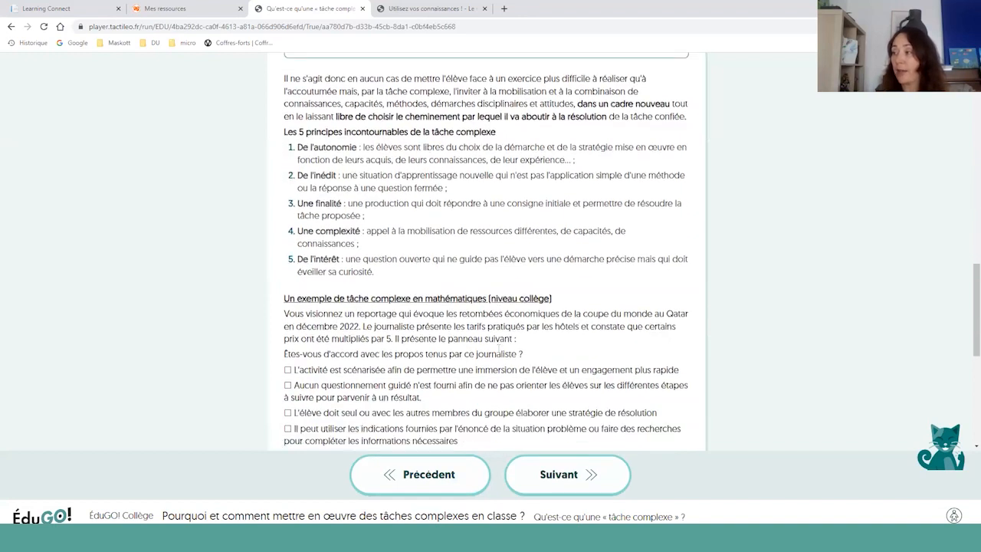
{"action": "left_click_drag", "start_coordinate": [296, 145], "coordinate": [510, 307]}
{"action": "scroll", "coordinate": [510, 307], "scroll_direction": "down", "scroll_amount": 3}
- Read the section "Dans la classe, comment mettre en œuvre une tâche complexe ?" and advance to the following page
{"action": "left_click", "coordinate": [555, 479]}
{"action": "scroll", "coordinate": [183, 265], "scroll_direction": "down", "scroll_amount": 3}
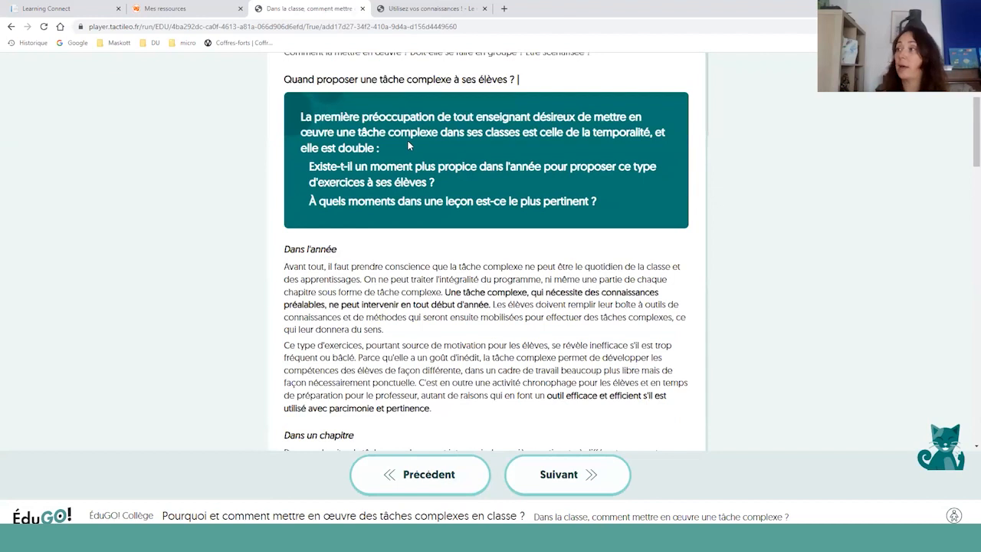
{"action": "scroll", "coordinate": [378, 201], "scroll_direction": "down", "scroll_amount": 5}
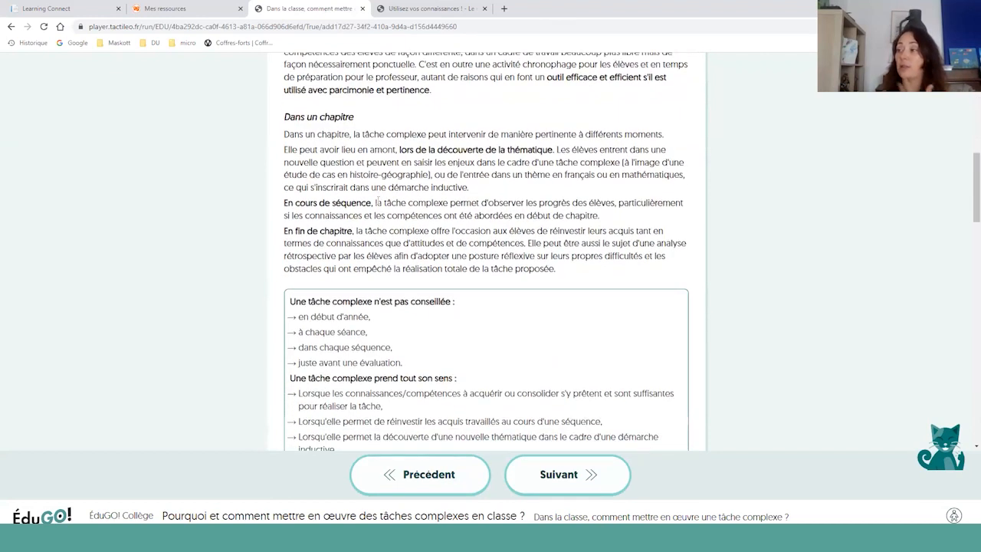
{"action": "scroll", "coordinate": [378, 201], "scroll_direction": "down", "scroll_amount": 2}
{"action": "left_click_drag", "start_coordinate": [404, 221], "coordinate": [298, 175]}
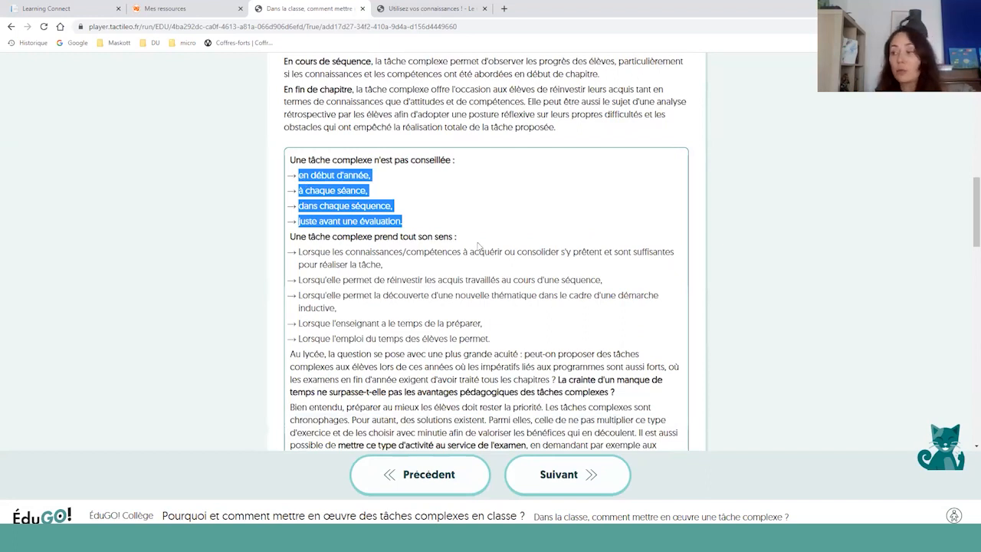
{"action": "scroll", "coordinate": [478, 245], "scroll_direction": "down", "scroll_amount": 3}
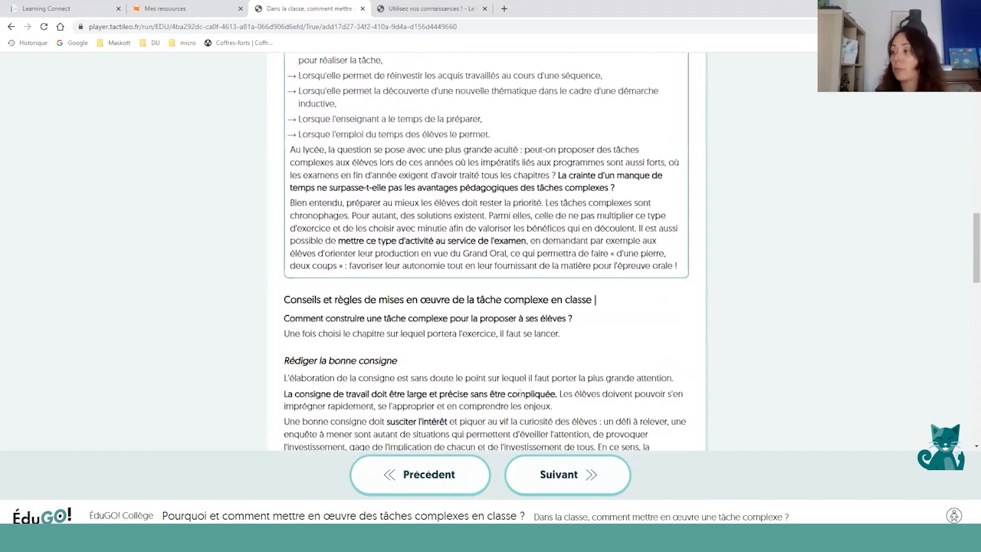
{"action": "left_click", "coordinate": [560, 475]}
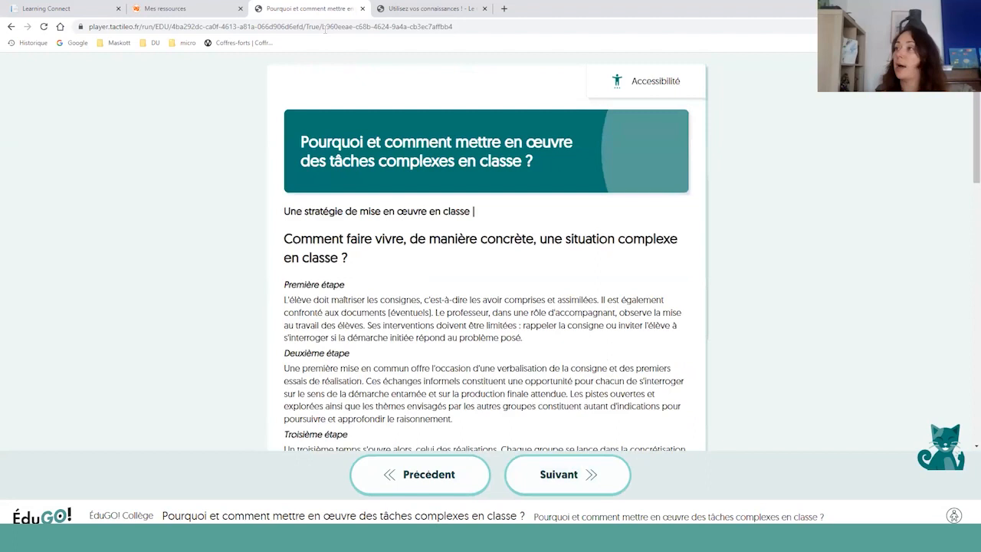
- Return to the collection search, close the module's details and look over the other "Formation continue" modules
{"action": "left_click", "coordinate": [196, 13]}
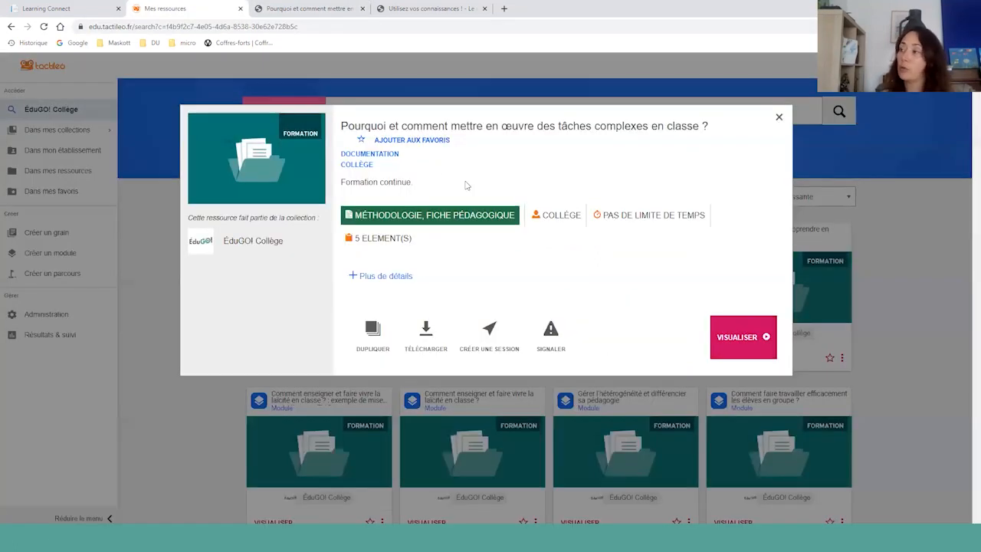
{"action": "left_click", "coordinate": [777, 117]}
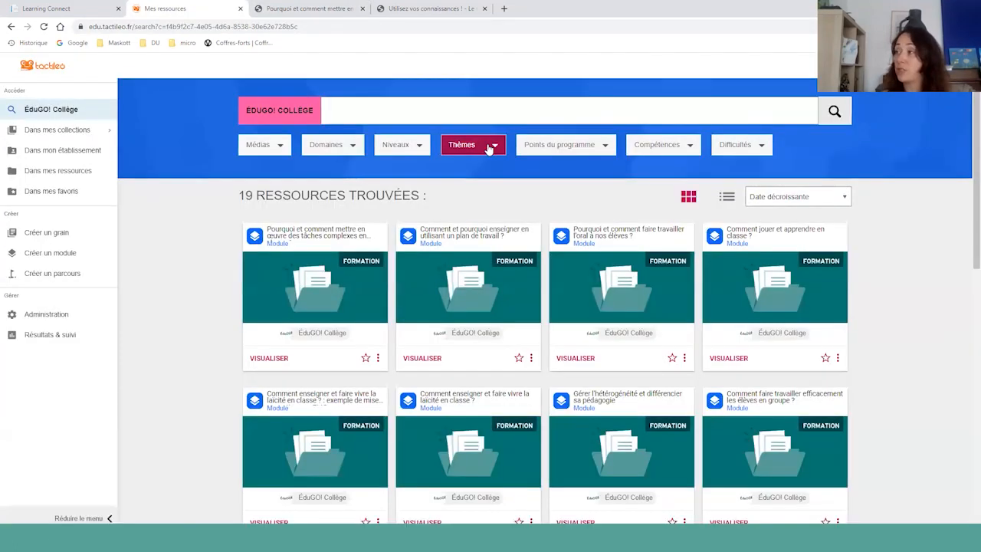
{"action": "scroll", "coordinate": [504, 269], "scroll_direction": "down", "scroll_amount": 5}
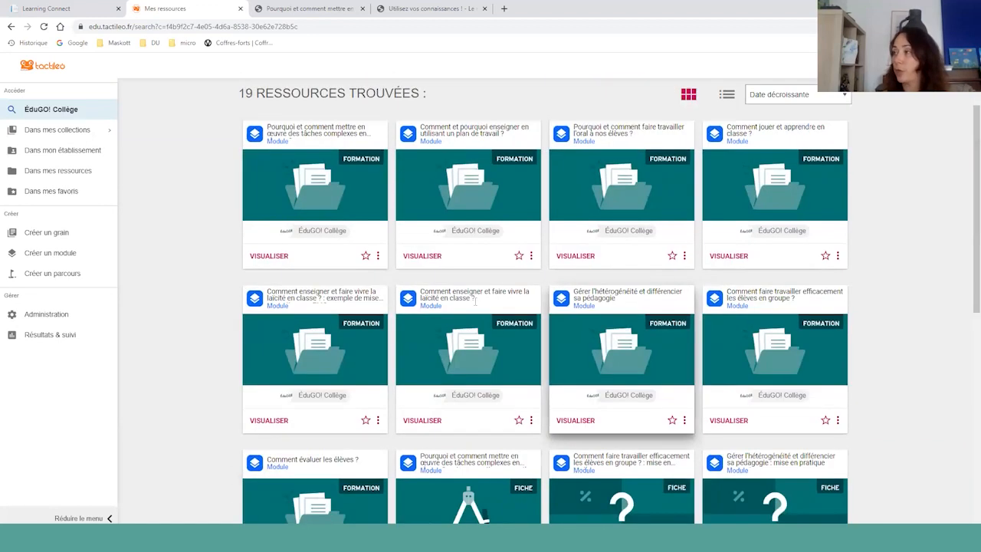
{"action": "scroll", "coordinate": [494, 177], "scroll_direction": "up", "scroll_amount": 2}
- Clear the "Formation continue" theme and filter the collection by the theme "GERIP"
{"action": "left_click", "coordinate": [490, 148]}
{"action": "left_click", "coordinate": [486, 208]}
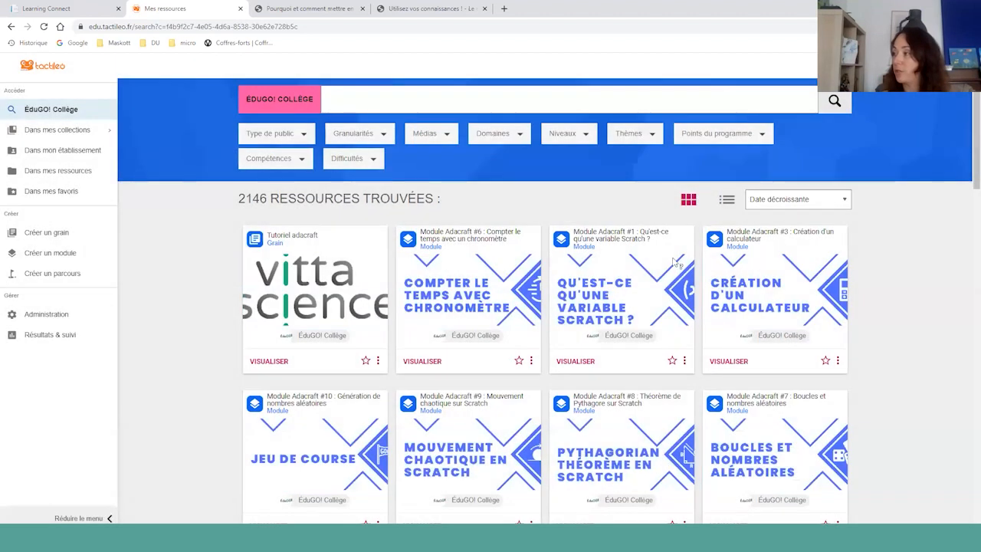
{"action": "left_click", "coordinate": [634, 134]}
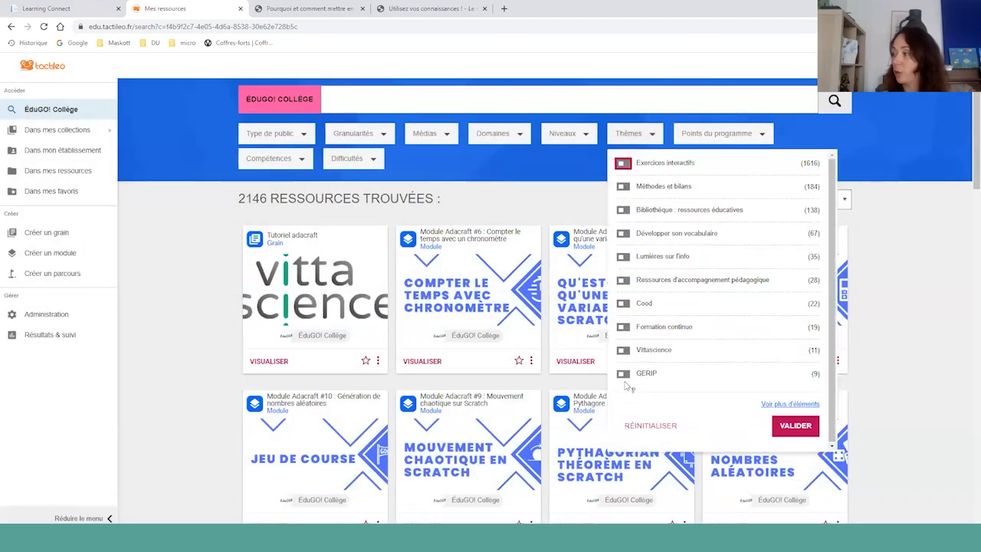
{"action": "left_click", "coordinate": [623, 375]}
{"action": "left_click", "coordinate": [796, 426]}
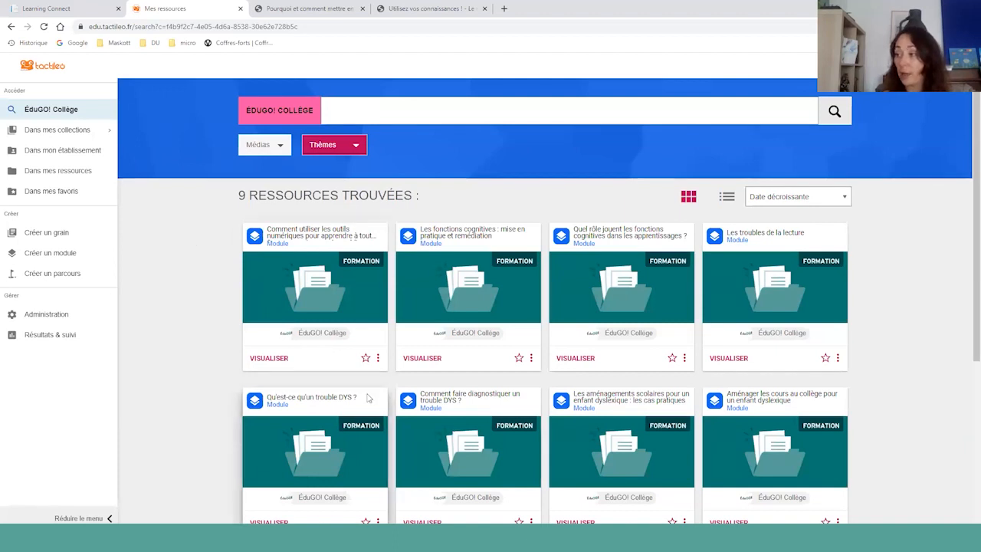
- Look over the GERIP modules and view the details of "Qu'est-ce qu'un trouble DYS ?", closing them again
{"action": "scroll", "coordinate": [334, 392], "scroll_direction": "down", "scroll_amount": 2}
{"action": "left_click_drag", "start_coordinate": [268, 296], "coordinate": [374, 306]}
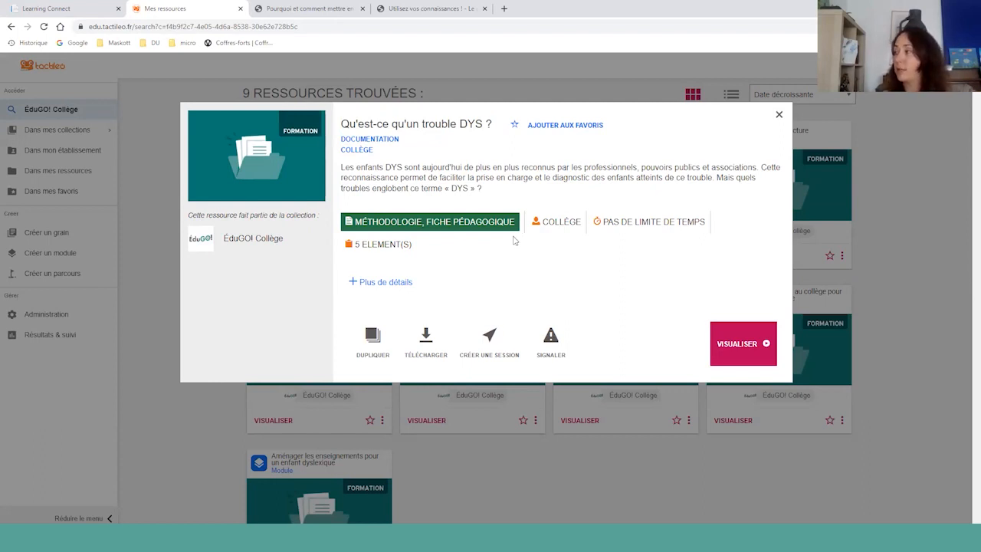
{"action": "left_click", "coordinate": [779, 114]}
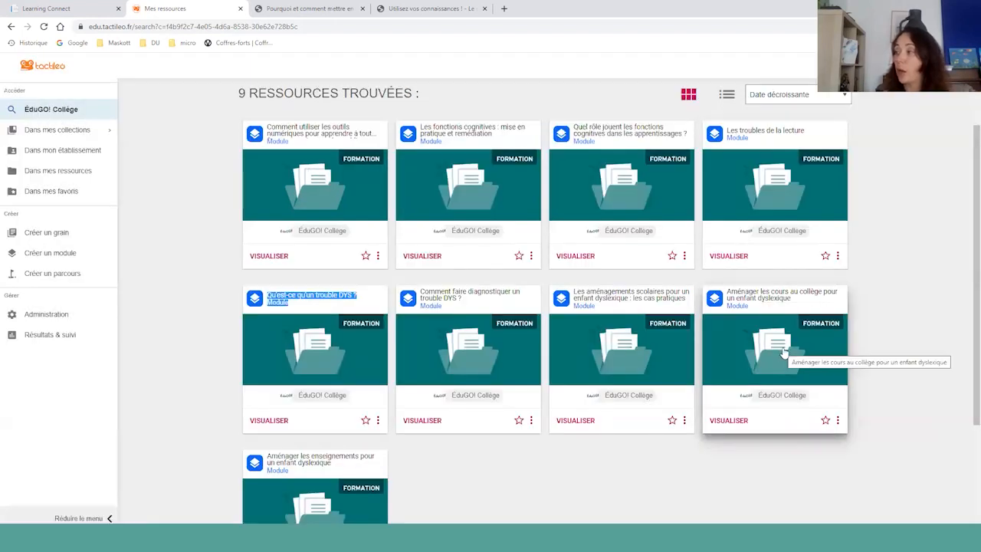
- Open the module "Les aménagements scolaires pour un enfant dyslexique : les cas pratiques" and read its page "Les principes généraux"
{"action": "left_click", "coordinate": [587, 354]}
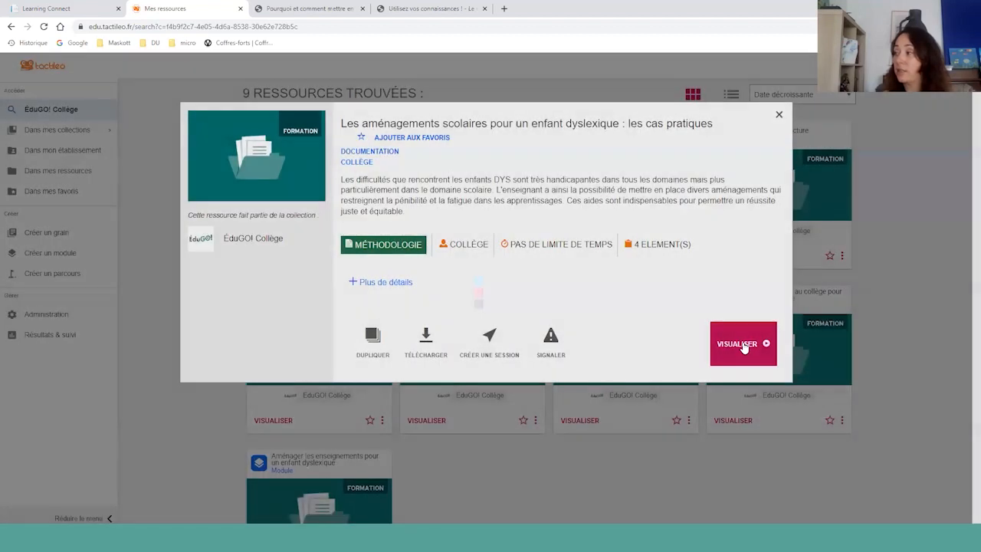
{"action": "left_click", "coordinate": [741, 345]}
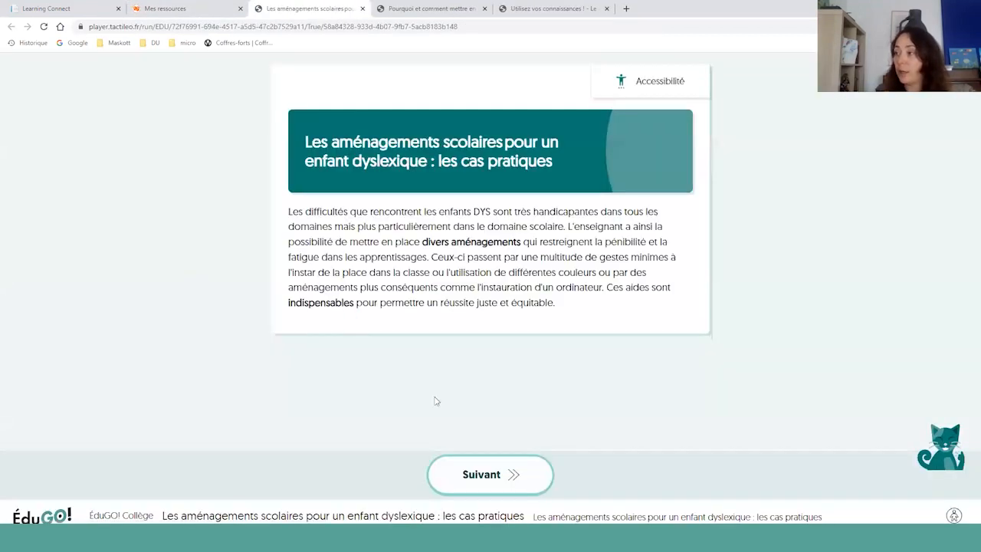
{"action": "left_click", "coordinate": [491, 476]}
{"action": "scroll", "coordinate": [376, 331], "scroll_direction": "down", "scroll_amount": 5}
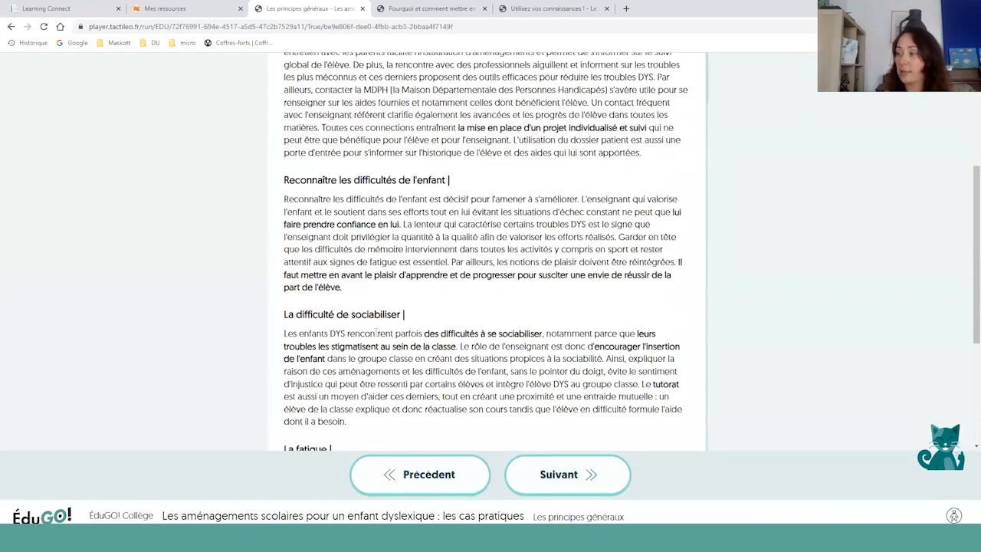
{"action": "scroll", "coordinate": [375, 331], "scroll_direction": "down", "scroll_amount": 3}
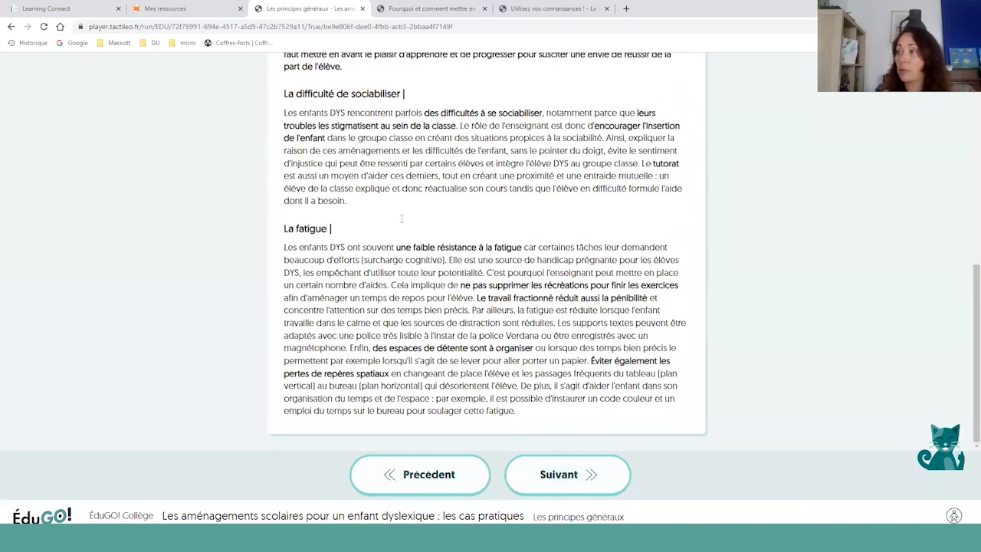
- Read the module's page "Les aménagements scolaires : le langage écrit"
{"action": "left_click", "coordinate": [562, 469]}
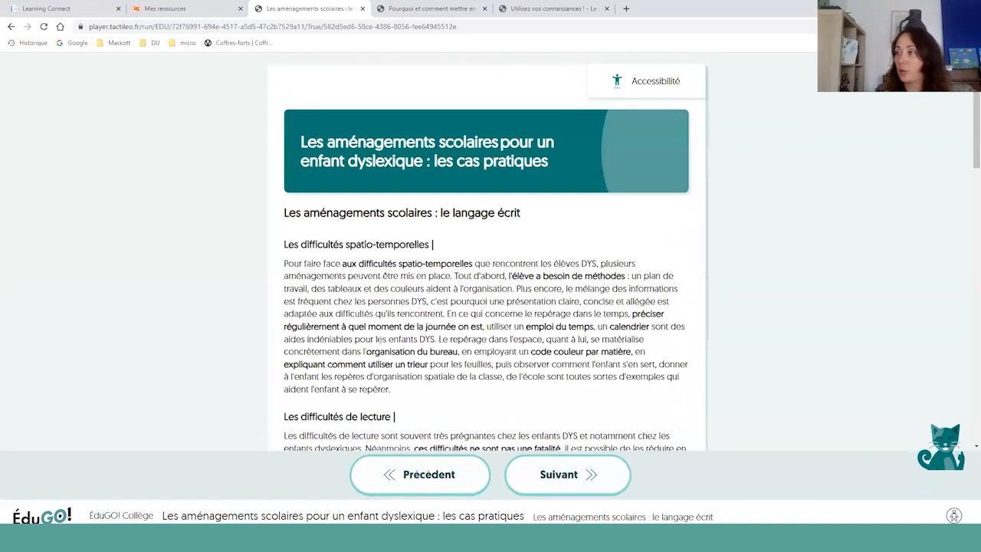
{"action": "scroll", "coordinate": [379, 340], "scroll_direction": "down", "scroll_amount": 2}
{"action": "scroll", "coordinate": [470, 340], "scroll_direction": "down", "scroll_amount": 3}
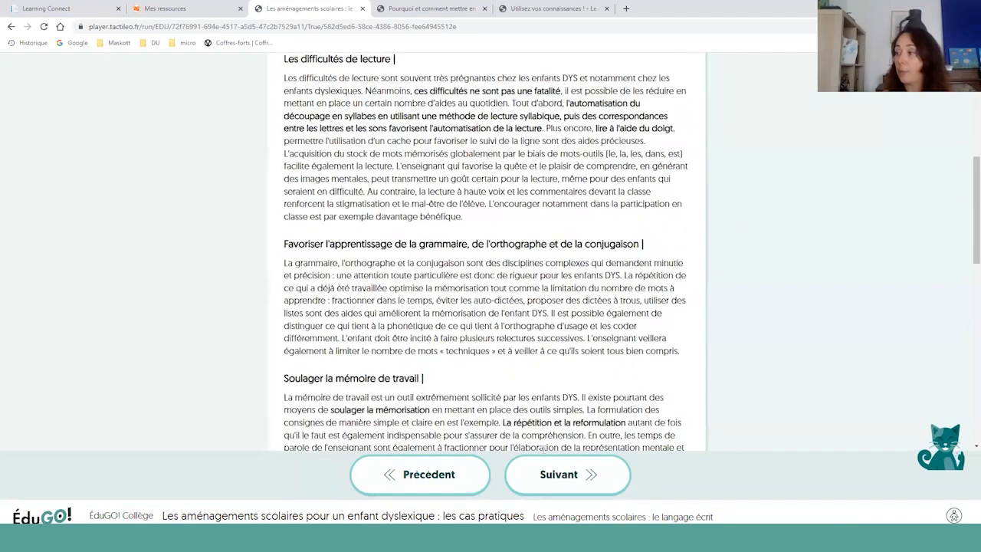
{"action": "scroll", "coordinate": [543, 432], "scroll_direction": "down", "scroll_amount": 1}
{"action": "left_click_drag", "start_coordinate": [394, 289], "coordinate": [604, 299]}
{"action": "scroll", "coordinate": [569, 412], "scroll_direction": "down", "scroll_amount": 5}
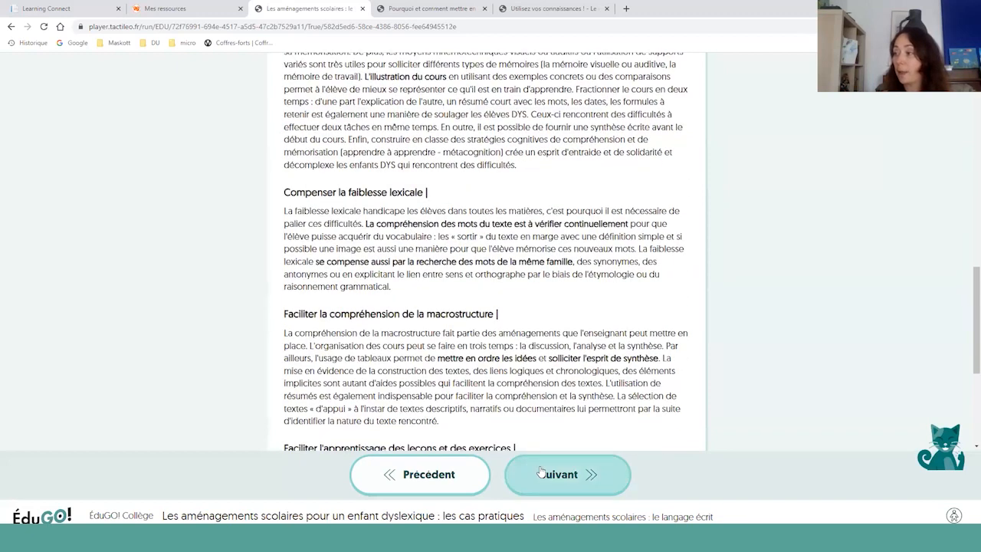
- Read the module's final page, "Les aménagements scolaires : la dyspraxie"
{"action": "left_click", "coordinate": [541, 472]}
{"action": "scroll", "coordinate": [398, 317], "scroll_direction": "down", "scroll_amount": 4}
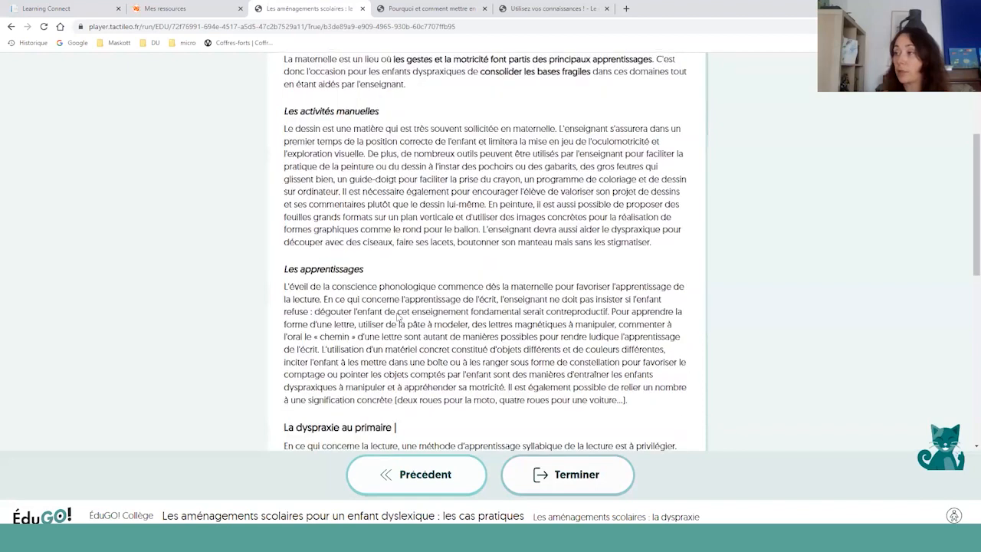
{"action": "scroll", "coordinate": [333, 349], "scroll_direction": "down", "scroll_amount": 4}
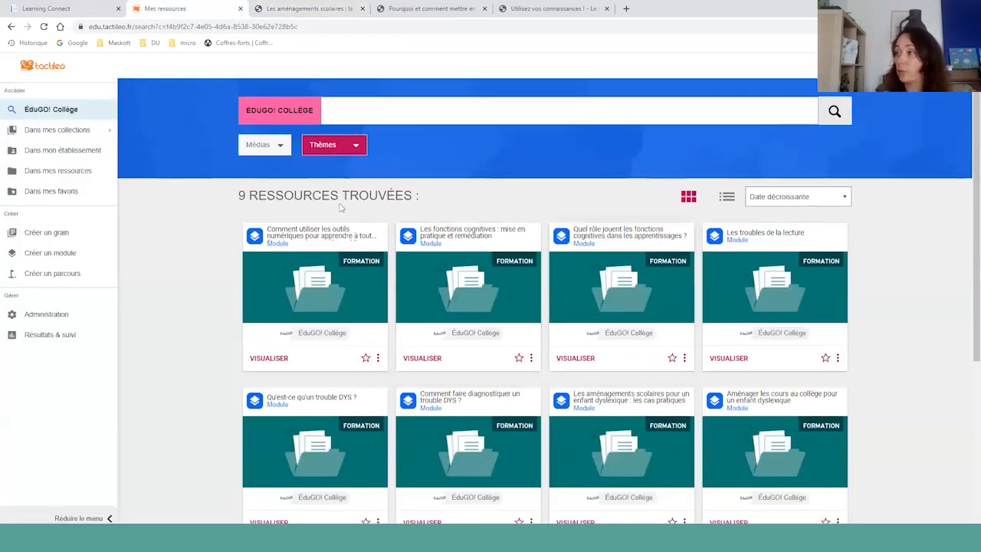
- Back in the collection search, clear the GERIP theme and filter the resources by the theme "Cood"
{"action": "left_click", "coordinate": [331, 144]}
{"action": "left_click", "coordinate": [357, 212]}
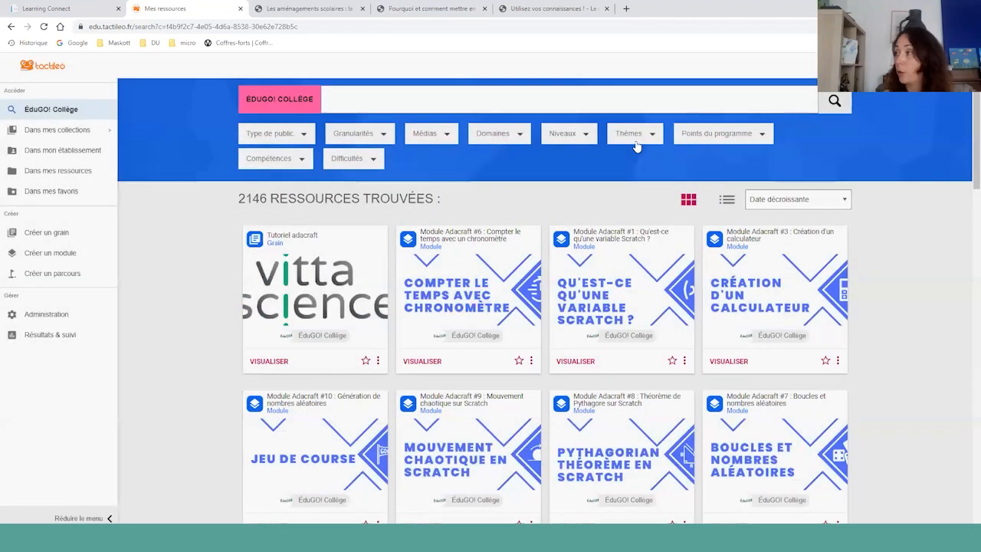
{"action": "left_click", "coordinate": [635, 135]}
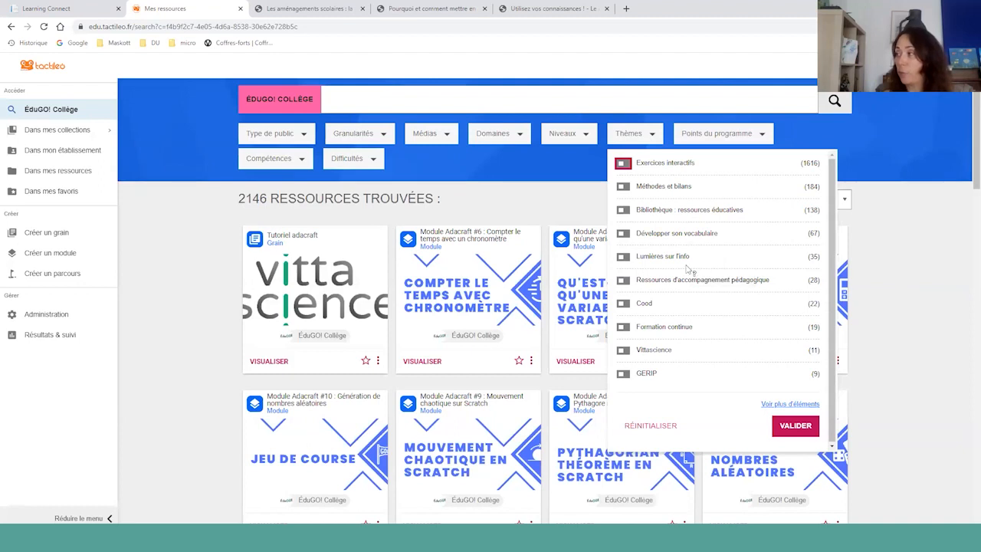
{"action": "left_click", "coordinate": [624, 305]}
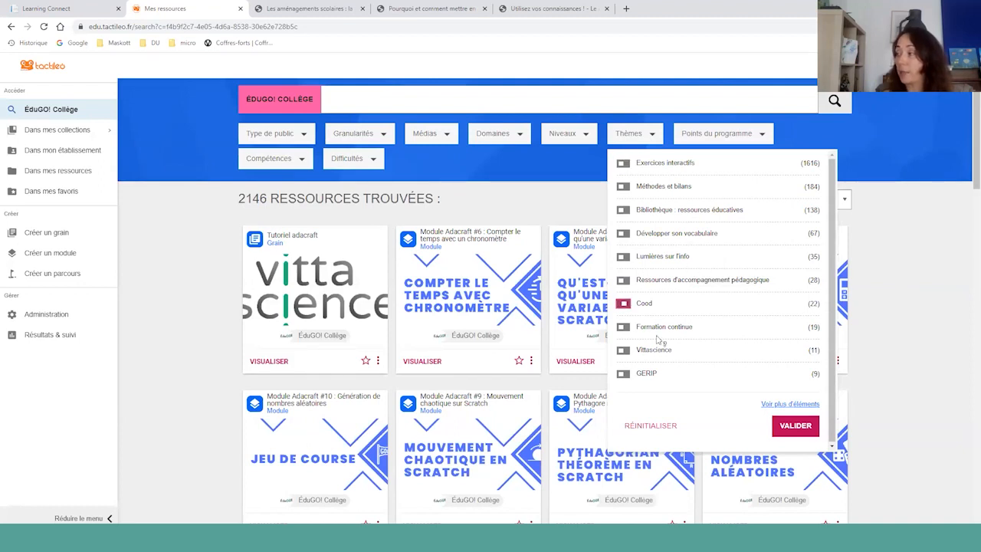
{"action": "left_click", "coordinate": [794, 425]}
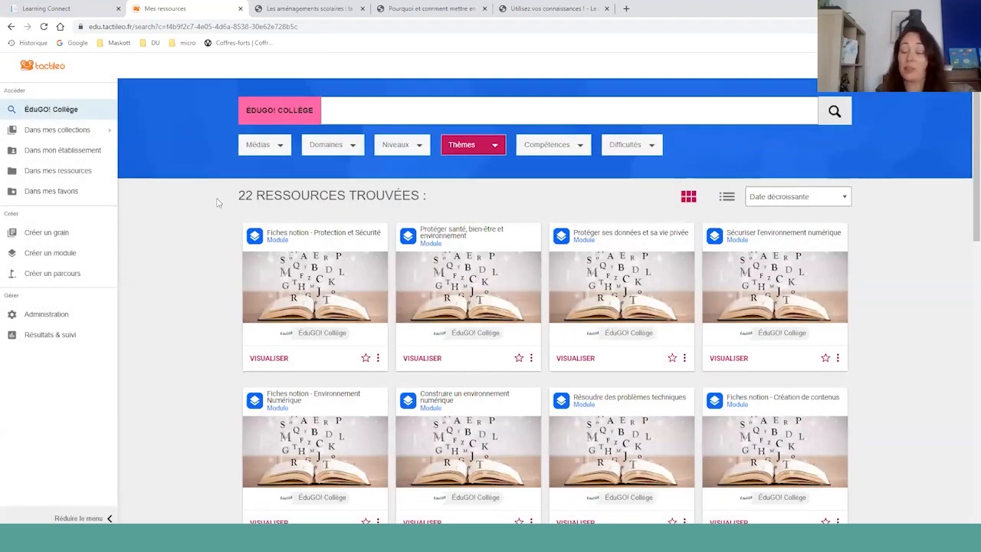
- Browse the Cood resources, open the module "Mener une recherche" for viewing and start its "Recherche en ligne" activity
{"action": "scroll", "coordinate": [217, 203], "scroll_direction": "down", "scroll_amount": 5}
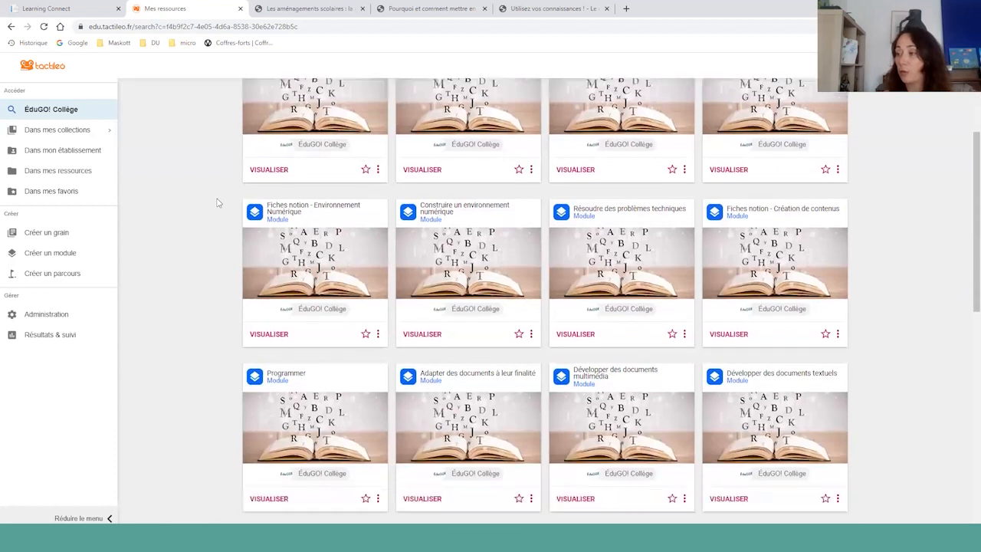
{"action": "scroll", "coordinate": [217, 202], "scroll_direction": "down", "scroll_amount": 3}
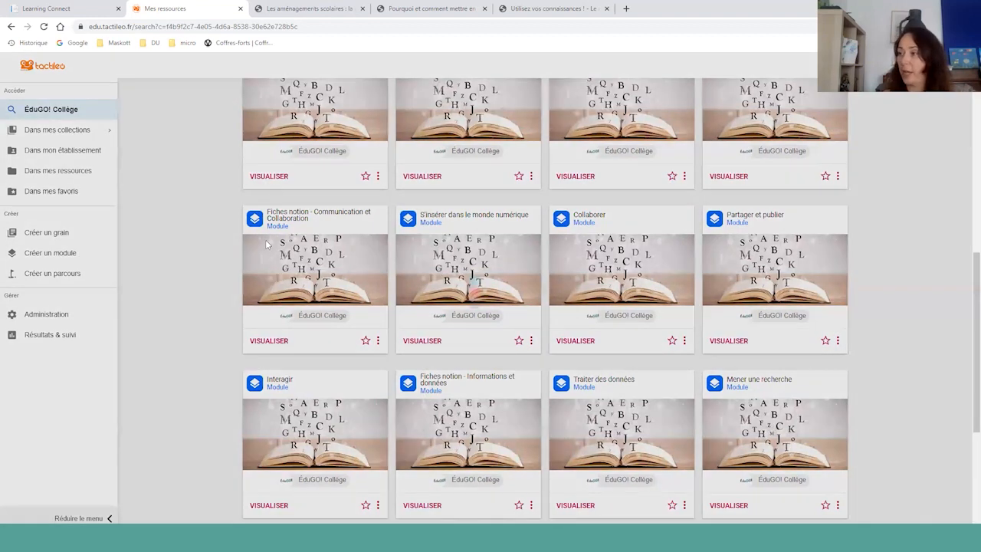
{"action": "left_click", "coordinate": [774, 429]}
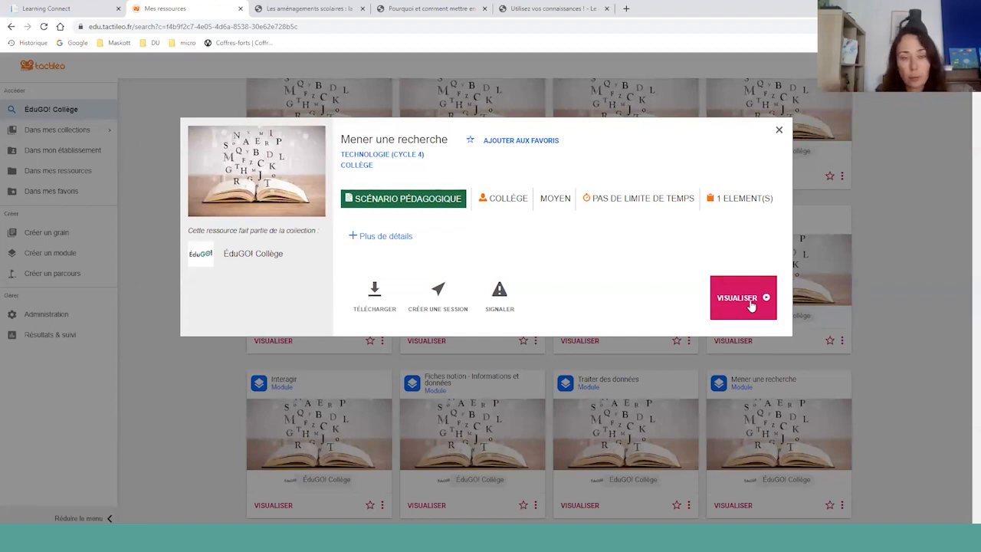
{"action": "left_click", "coordinate": [750, 305]}
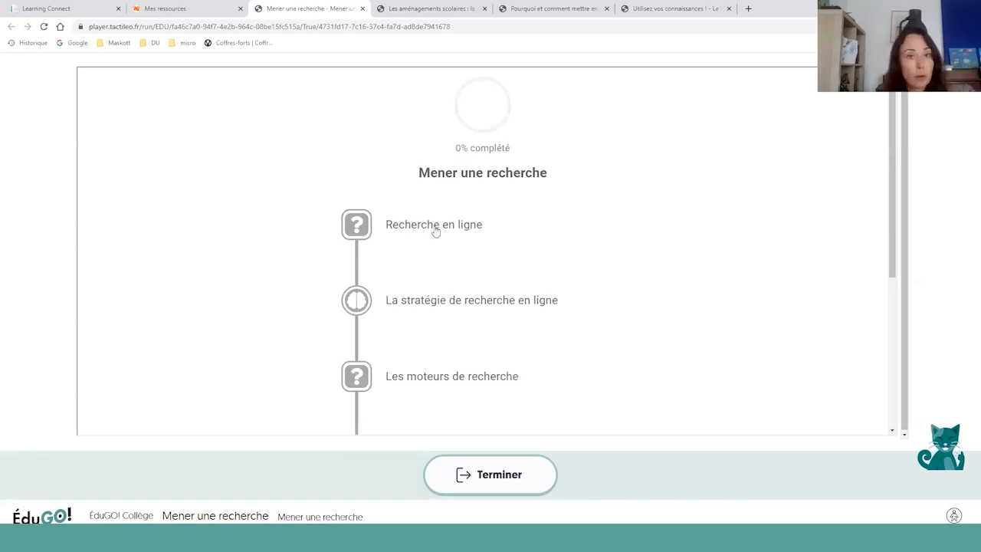
{"action": "left_click", "coordinate": [434, 227]}
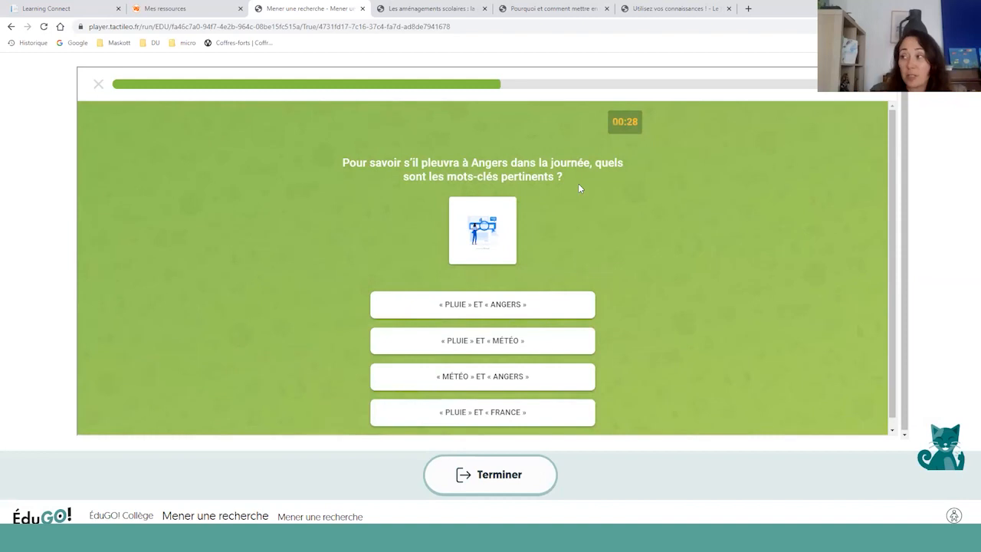
- Answer the quiz with « MÉTÉO » ET « ANGERS » and "POURQUOI ?", submit the answers and restart the quiz
{"action": "scroll", "coordinate": [648, 181], "scroll_direction": "down", "scroll_amount": 1}
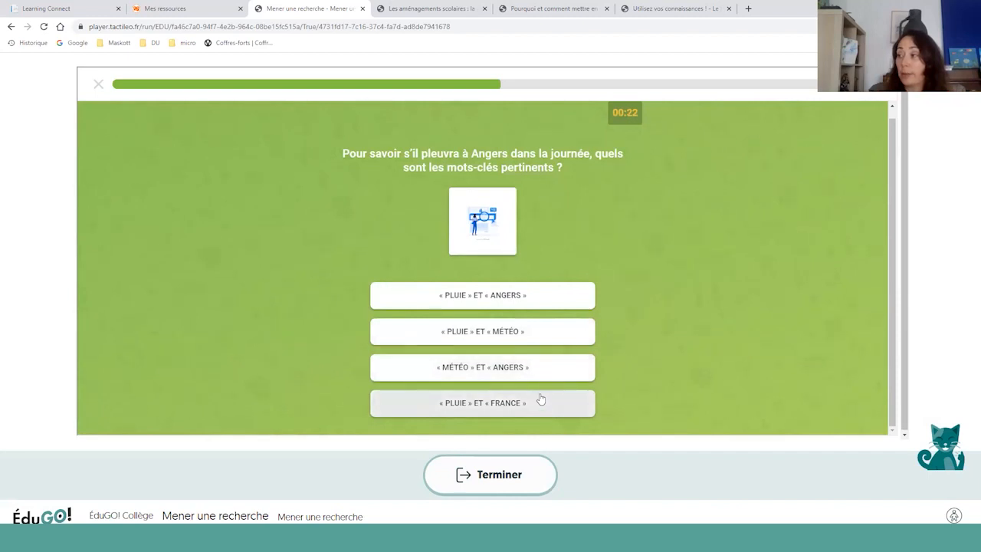
{"action": "left_click", "coordinate": [529, 368]}
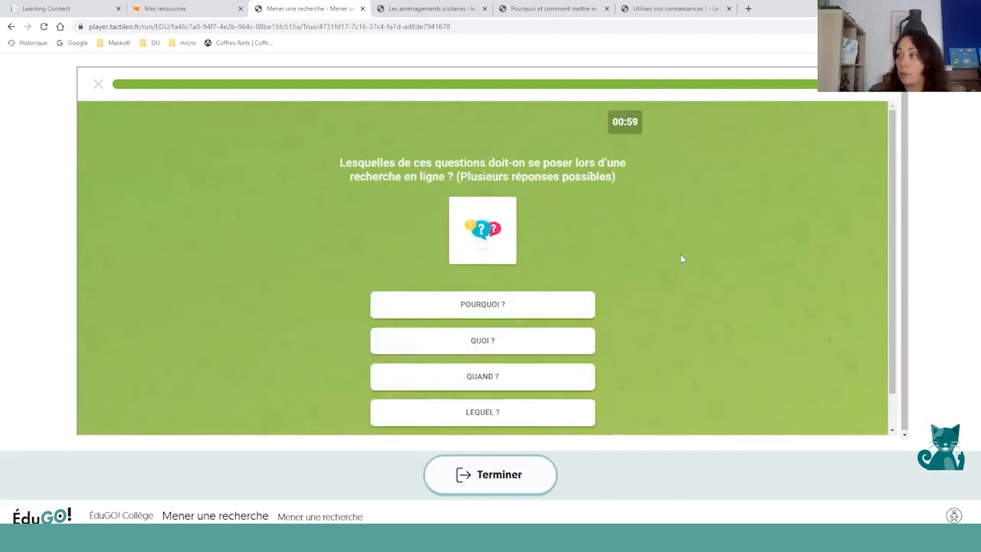
{"action": "scroll", "coordinate": [681, 255], "scroll_direction": "down", "scroll_amount": 1}
{"action": "left_click", "coordinate": [486, 266]}
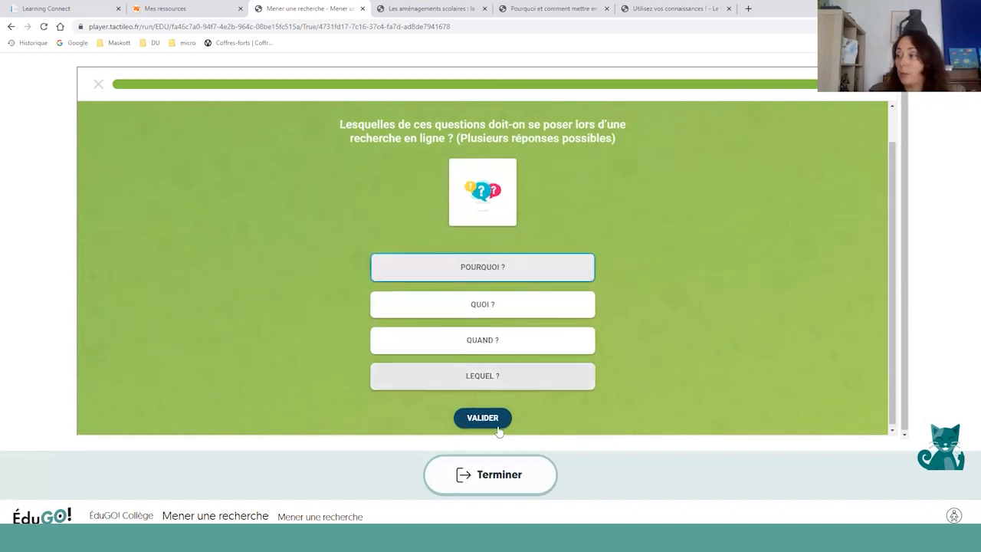
{"action": "left_click", "coordinate": [483, 417]}
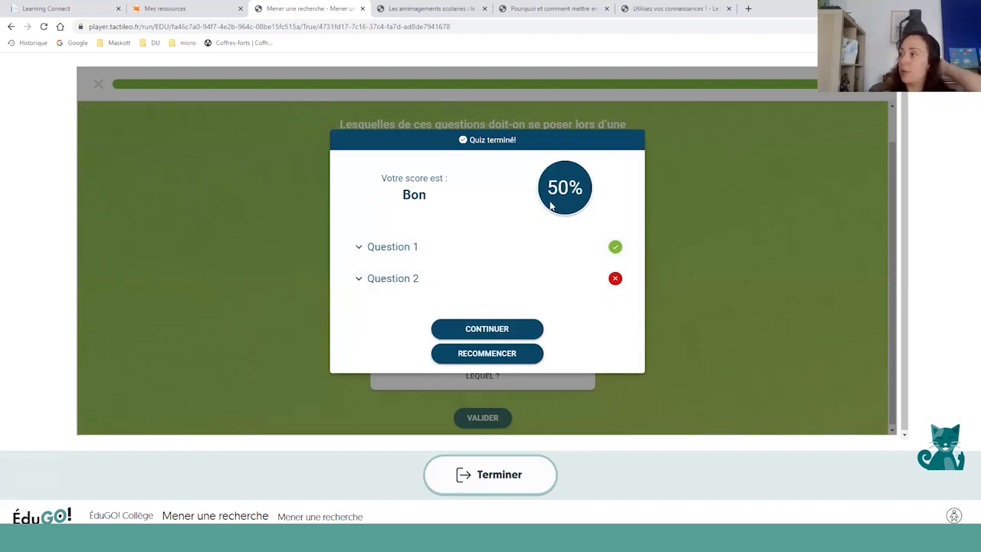
{"action": "left_click", "coordinate": [494, 354]}
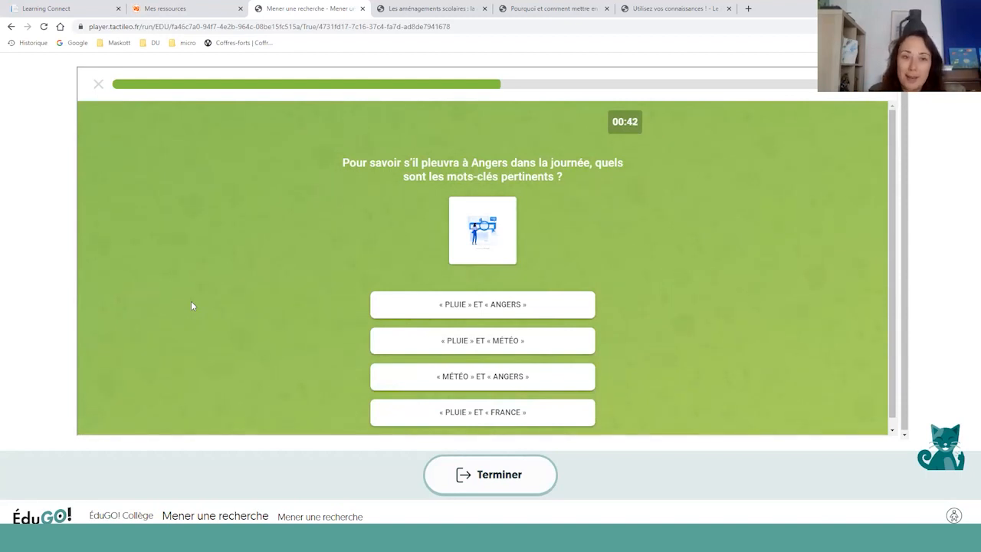
- Back in the collection search, close the module details and replace the Cood theme filter with "Lumières sur l'info"
{"action": "left_click", "coordinate": [176, 8]}
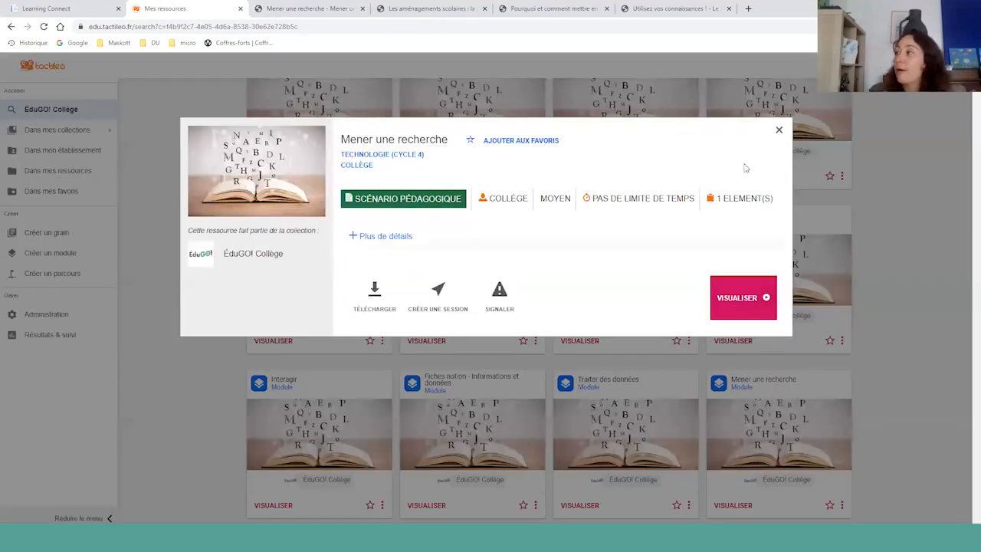
{"action": "left_click", "coordinate": [778, 131]}
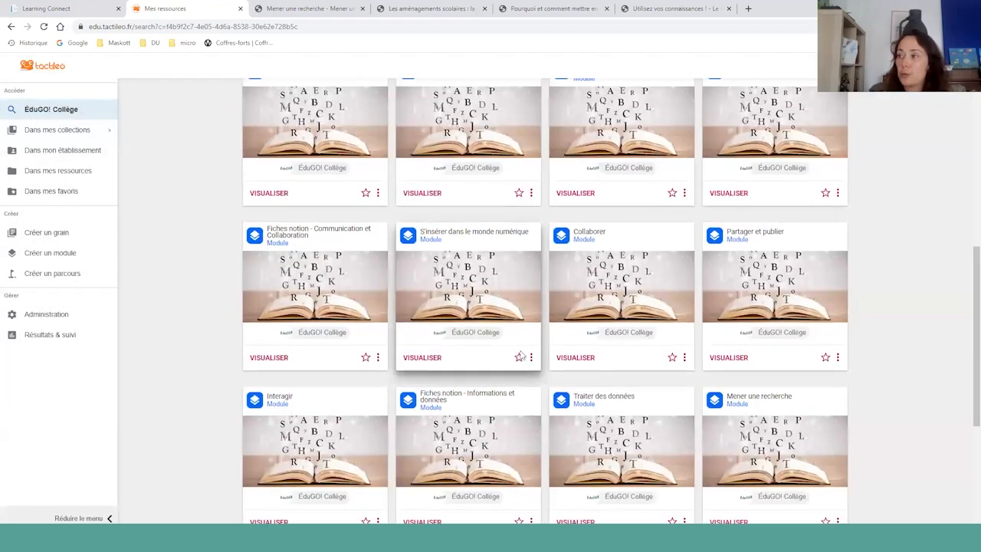
{"action": "scroll", "coordinate": [506, 307], "scroll_direction": "up", "scroll_amount": 5}
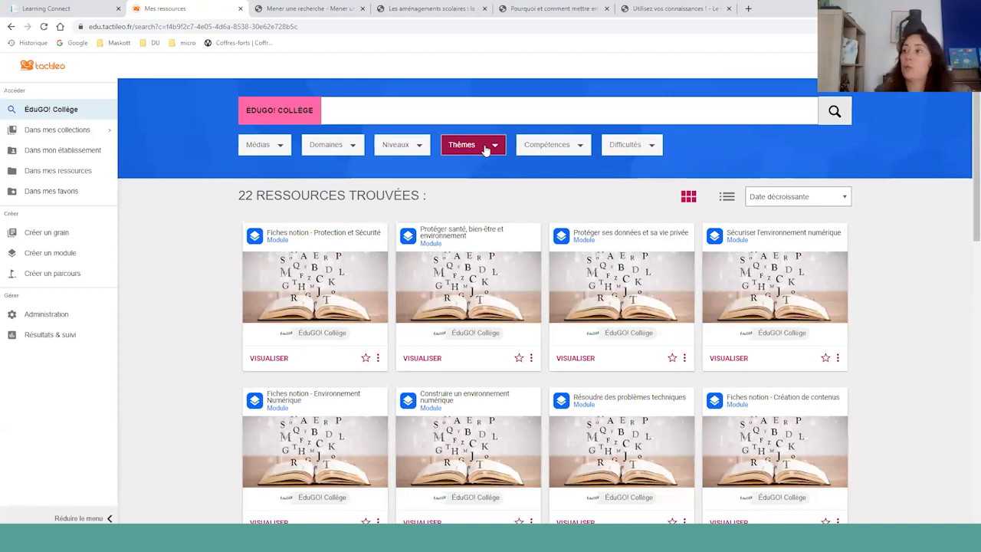
{"action": "left_click", "coordinate": [486, 150]}
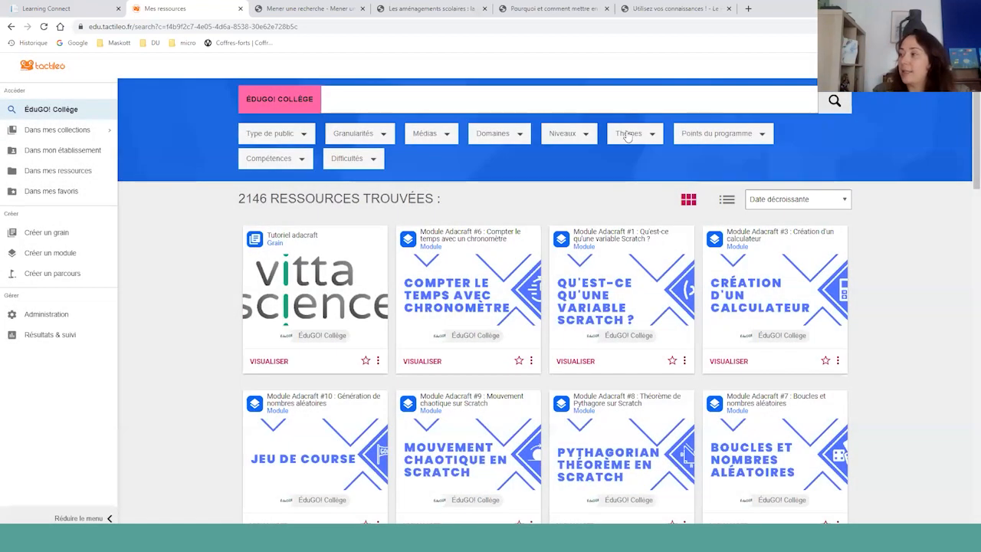
{"action": "left_click", "coordinate": [627, 134]}
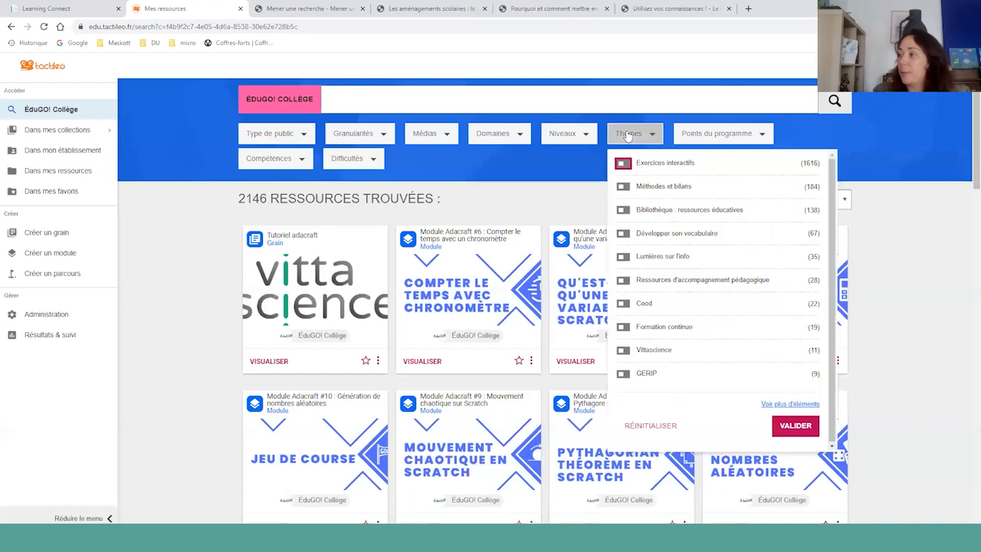
{"action": "left_click", "coordinate": [622, 258]}
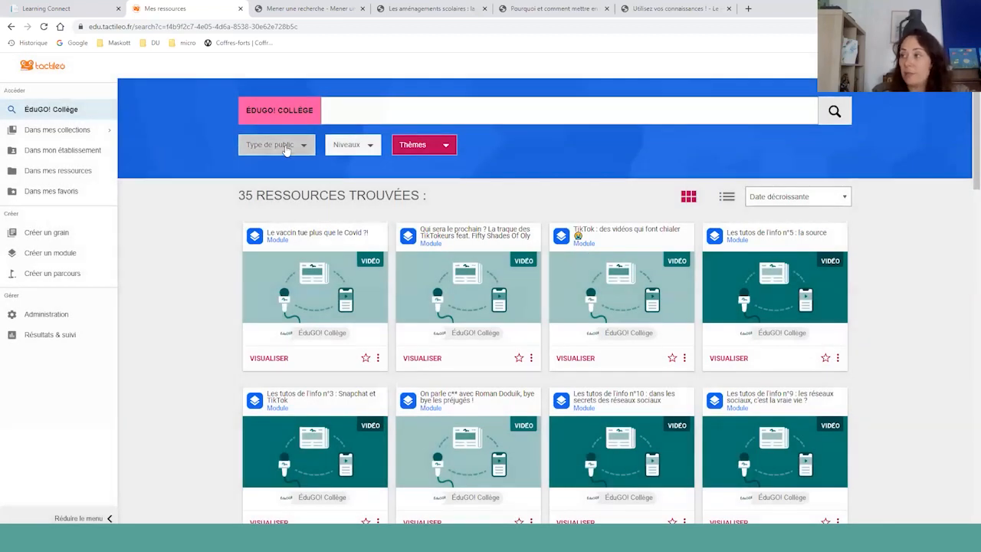
- Check which audience types can be used to filter the Lumières sur l'info resources, leaving none selected
{"action": "left_click", "coordinate": [274, 145]}
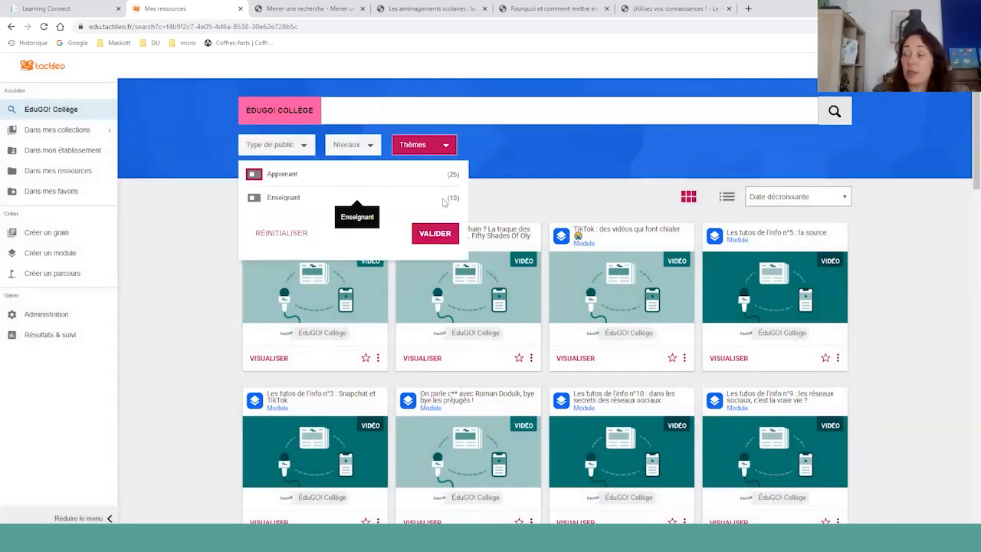
{"action": "left_click", "coordinate": [161, 213]}
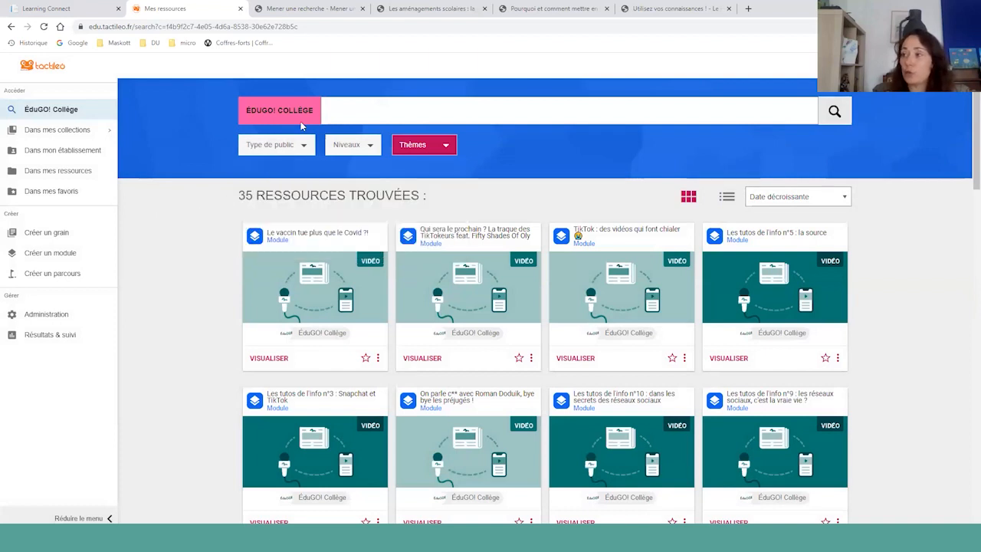
{"action": "left_click", "coordinate": [280, 148]}
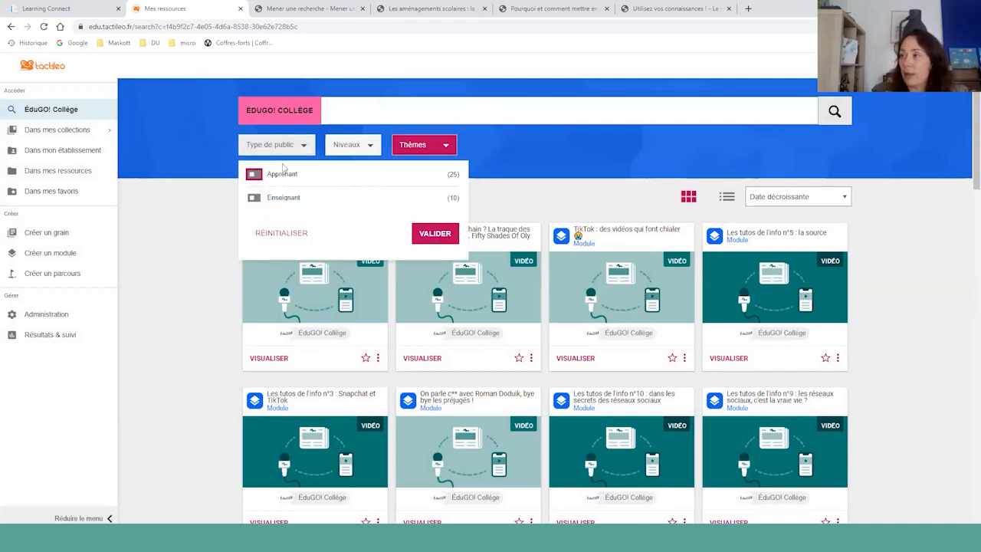
{"action": "left_click", "coordinate": [196, 212]}
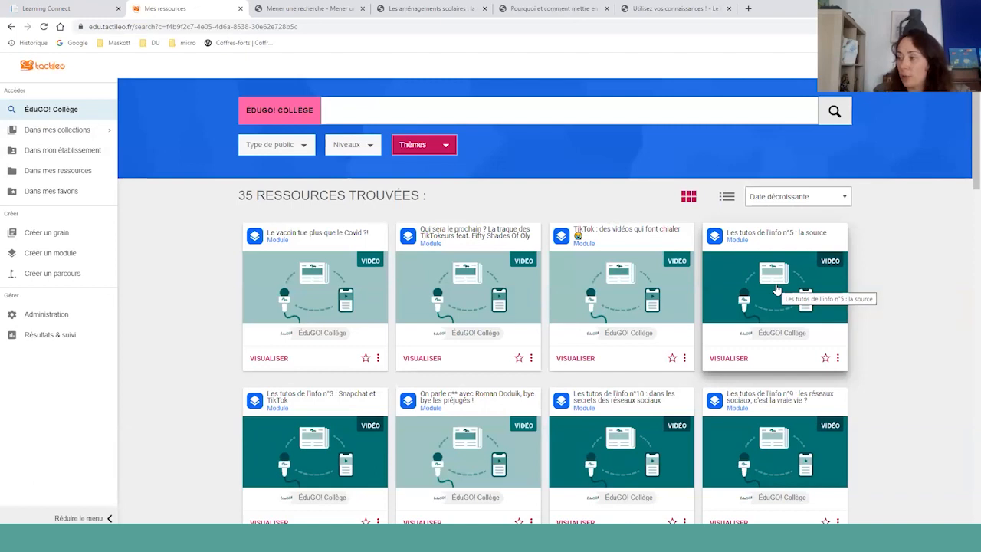
- Open the module "Scotty & Maïssa chez les platistes !" for viewing, read its introduction and advance to the episode 20 page
{"action": "scroll", "coordinate": [777, 289], "scroll_direction": "down", "scroll_amount": 5}
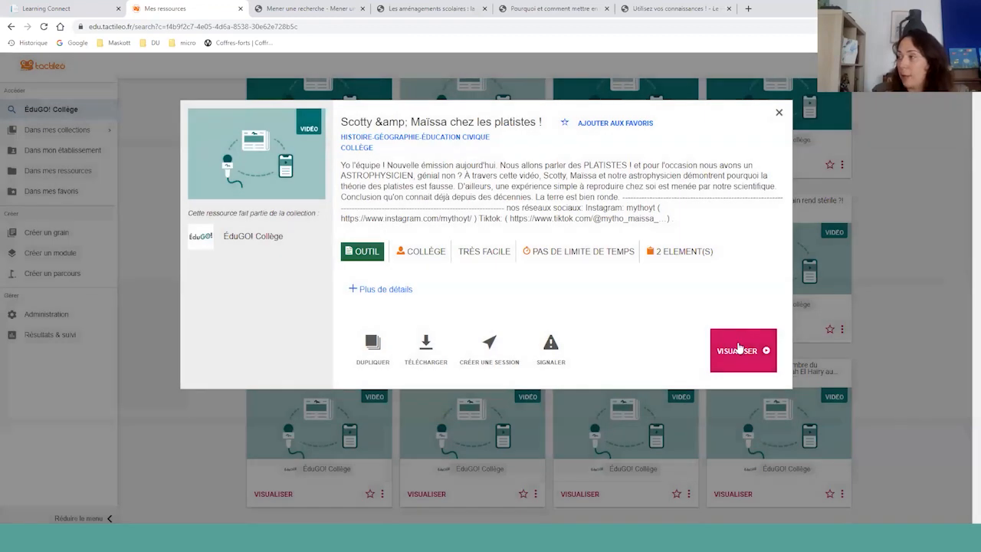
{"action": "left_click", "coordinate": [743, 350]}
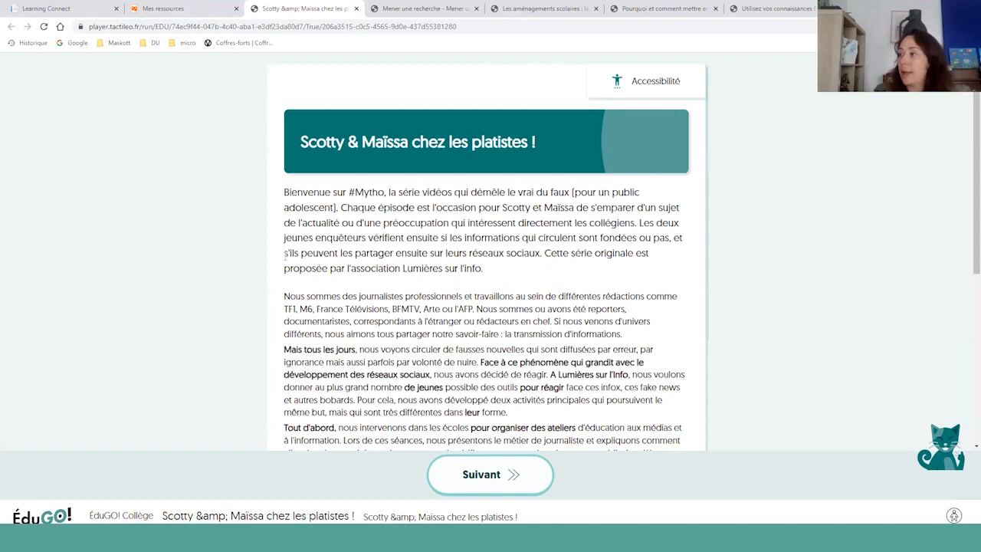
{"action": "scroll", "coordinate": [465, 187], "scroll_direction": "down", "scroll_amount": 5}
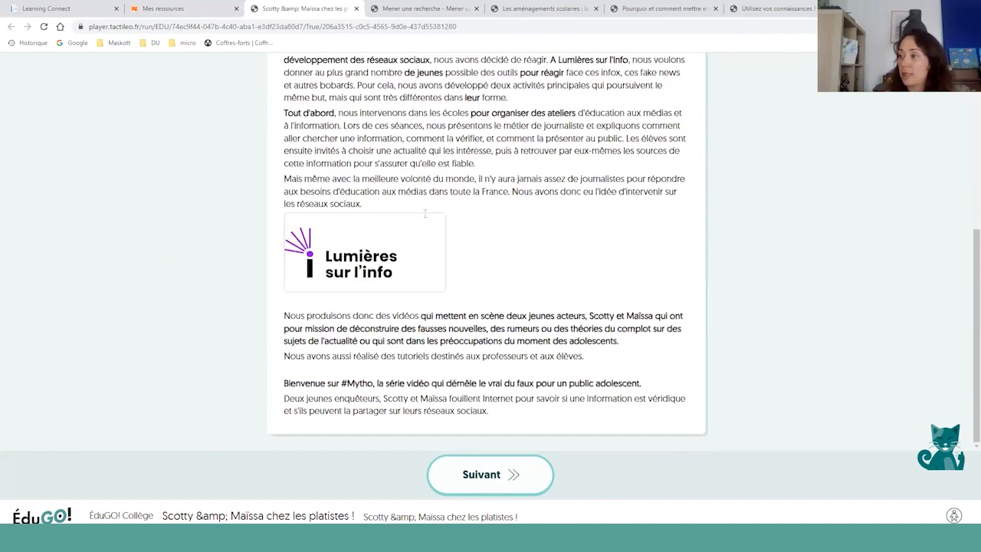
{"action": "left_click", "coordinate": [507, 464]}
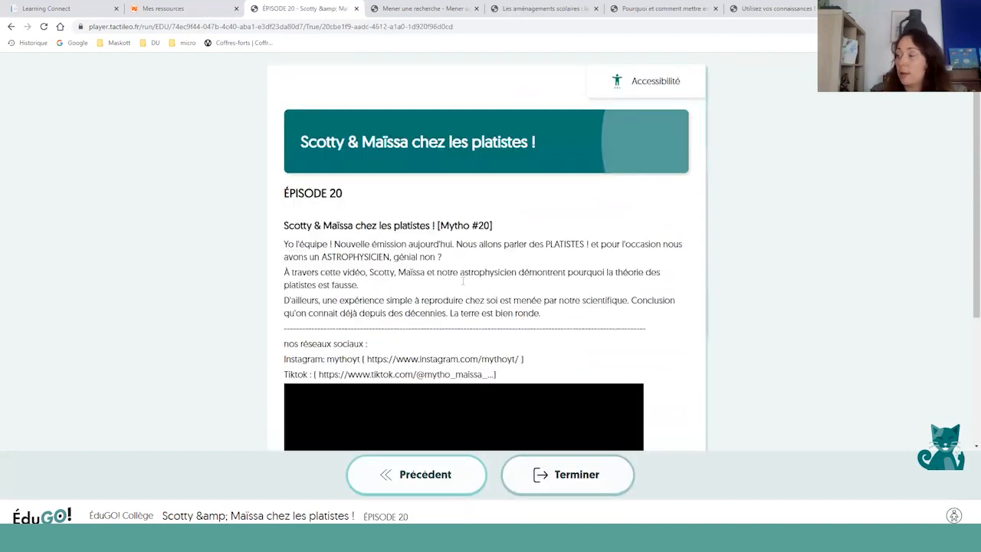
- Play the episode 20 video, mute it and skip ahead to about 2:50
{"action": "scroll", "coordinate": [463, 281], "scroll_direction": "down", "scroll_amount": 3}
{"action": "left_click", "coordinate": [298, 378]}
{"action": "left_click", "coordinate": [576, 375]}
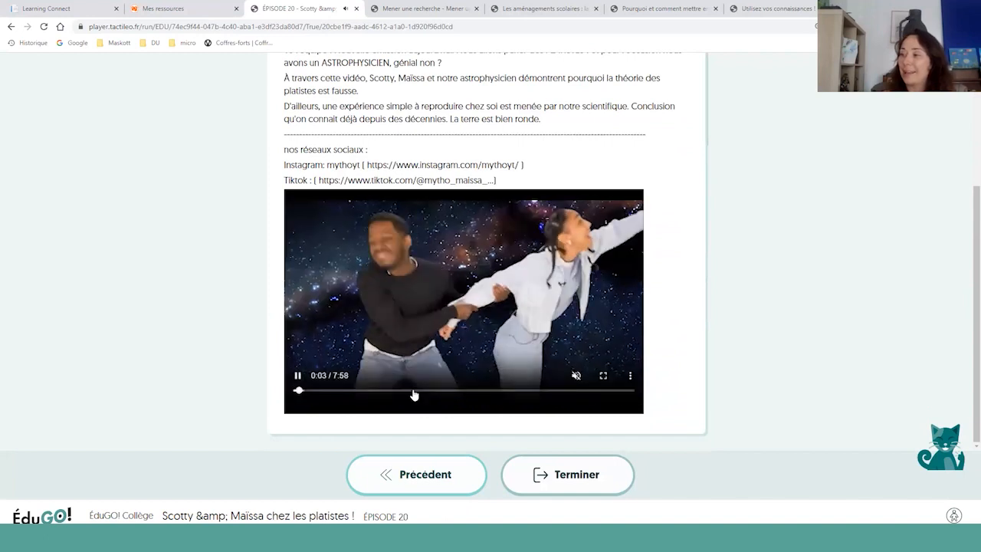
{"action": "left_click", "coordinate": [413, 392]}
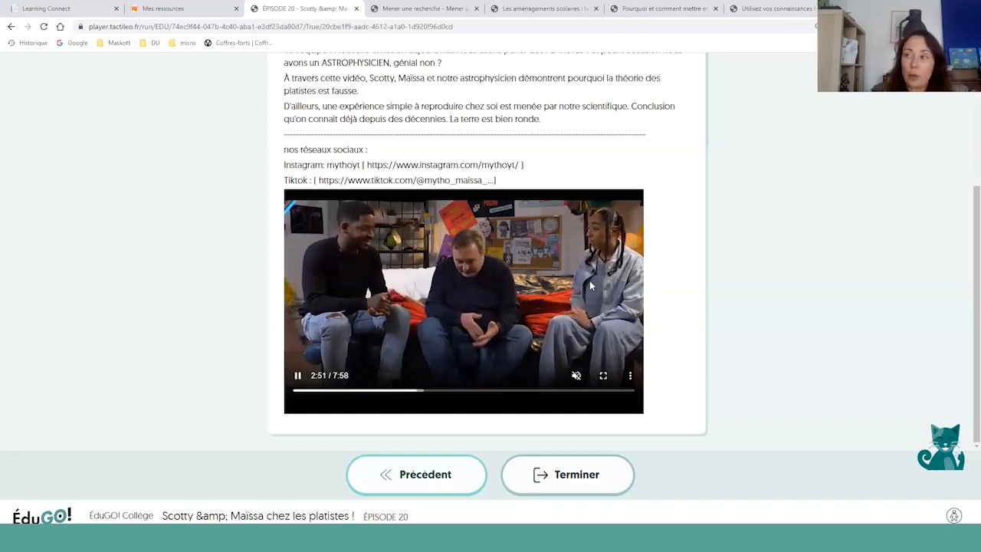
- Back in the collection, view the details of "Les tutos de l'info n°6 : les jeunes et les fakes" and highlight the speaker's name and title
{"action": "left_click", "coordinate": [156, 6]}
{"action": "left_click", "coordinate": [779, 113]}
{"action": "scroll", "coordinate": [392, 243], "scroll_direction": "down", "scroll_amount": 3}
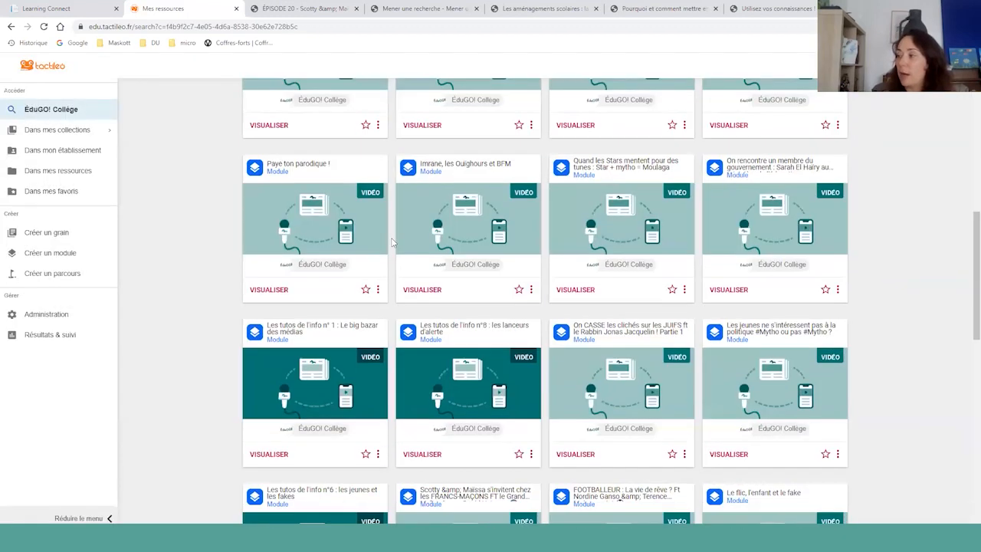
{"action": "scroll", "coordinate": [347, 384], "scroll_direction": "down", "scroll_amount": 3}
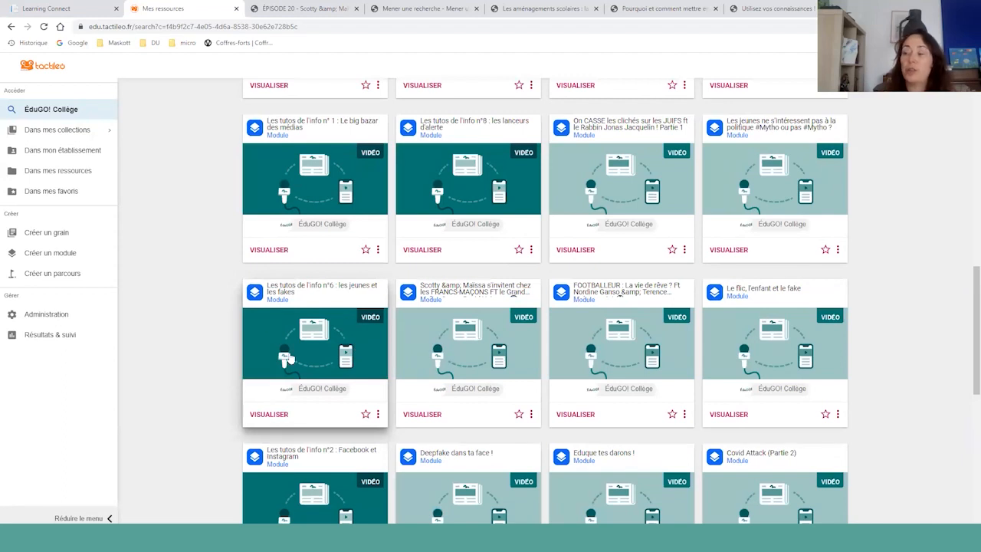
{"action": "left_click", "coordinate": [288, 357]}
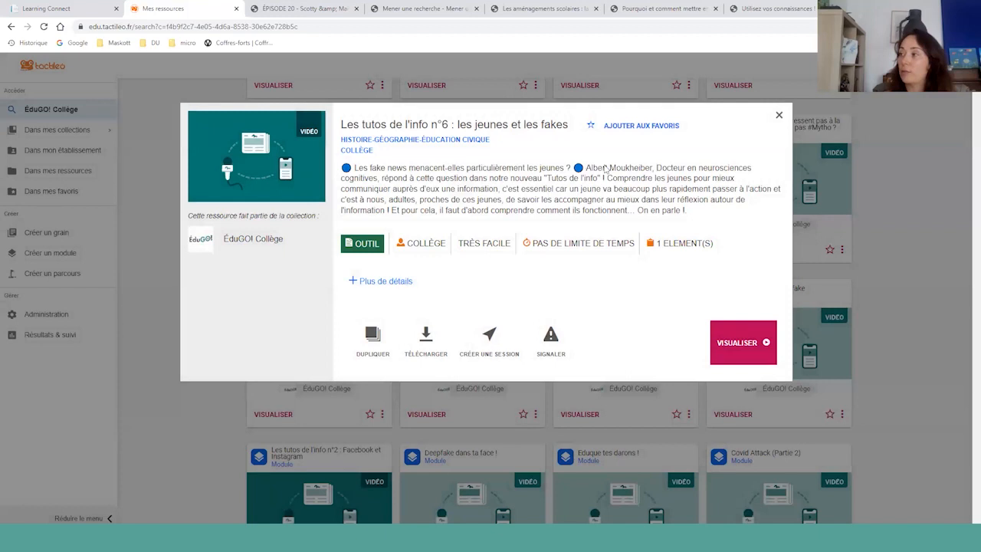
{"action": "left_click_drag", "start_coordinate": [586, 168], "coordinate": [755, 169]}
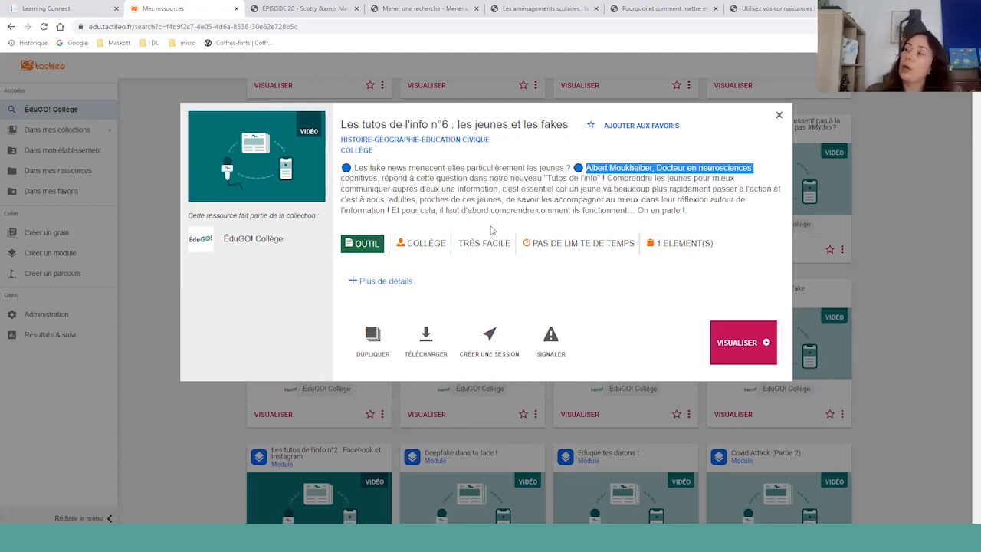
{"action": "left_click", "coordinate": [776, 116]}
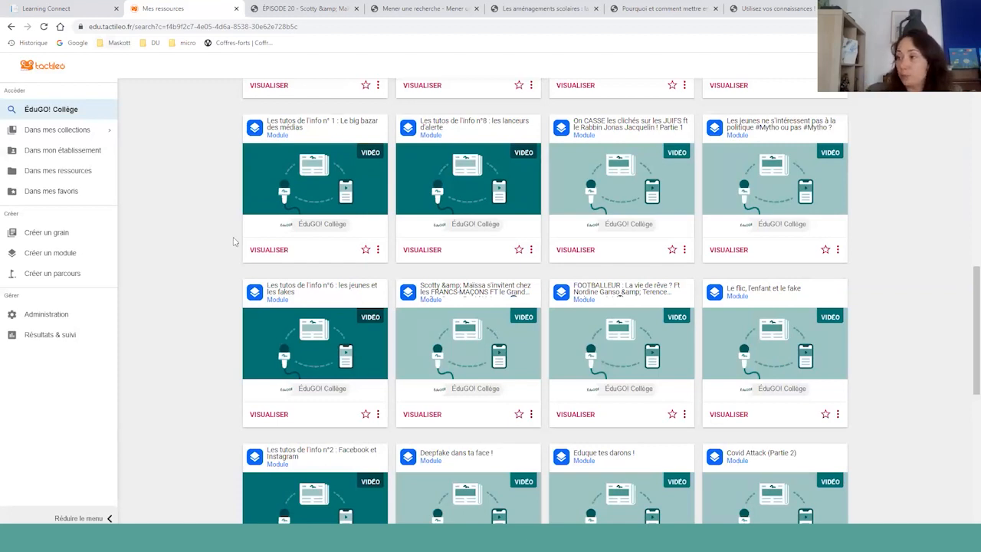
- Clear the Lumières sur l'info theme and filter the collection's resources by the theme "Vittascience"
{"action": "scroll", "coordinate": [234, 241], "scroll_direction": "up", "scroll_amount": 10}
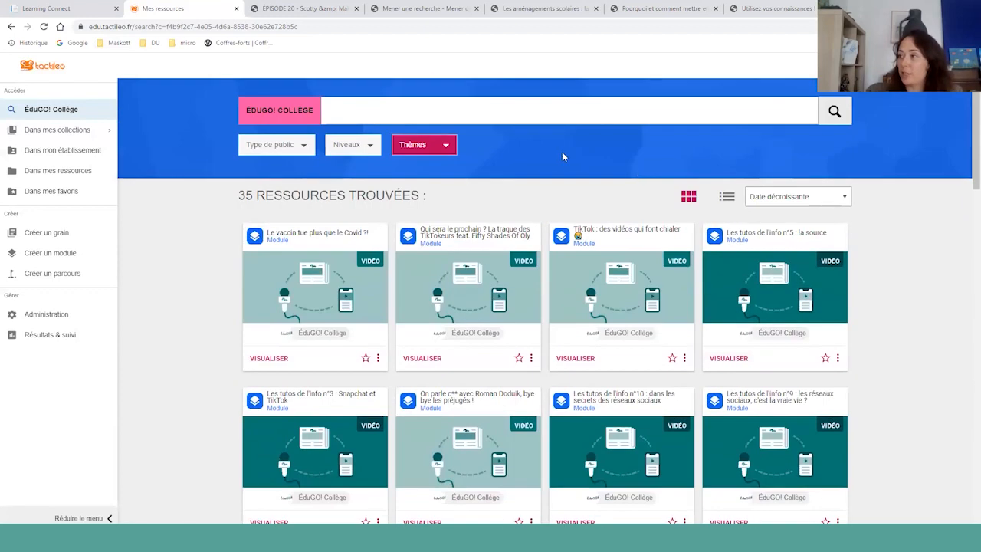
{"action": "left_click", "coordinate": [448, 145]}
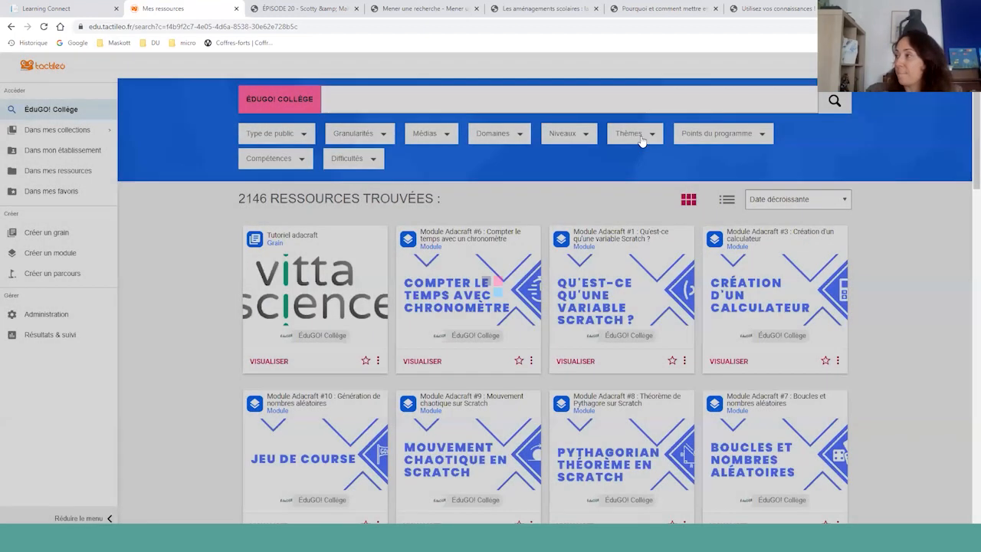
{"action": "left_click", "coordinate": [630, 135]}
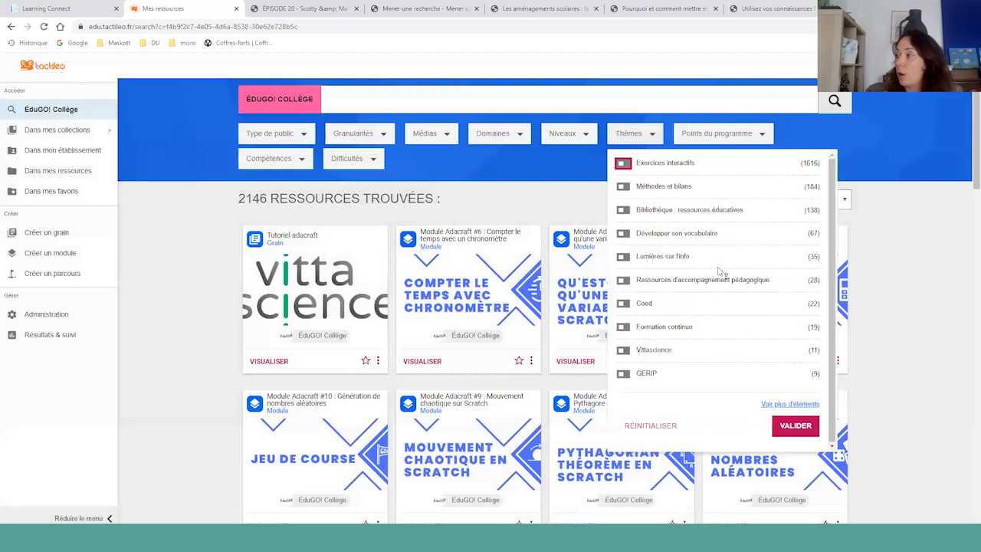
{"action": "left_click", "coordinate": [638, 355]}
{"action": "left_click", "coordinate": [799, 429]}
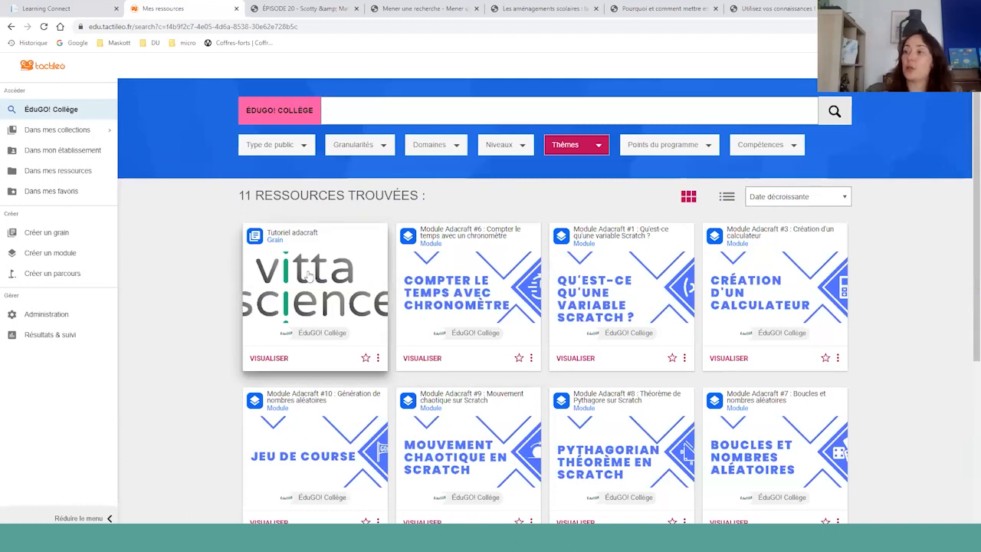
- Open the "Tutoriel adacraft" resource for viewing, mute its video and pause it at 0:17
{"action": "left_click", "coordinate": [309, 282]}
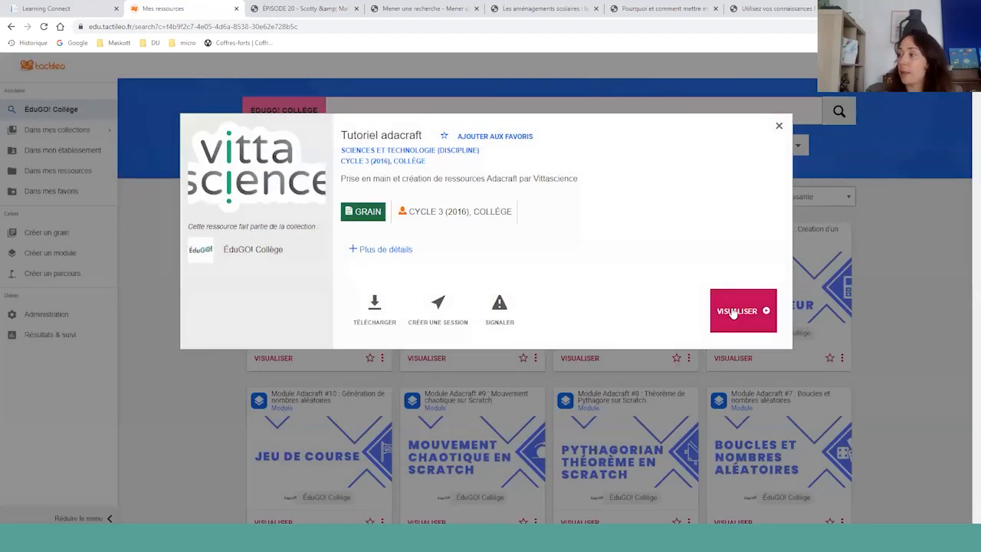
{"action": "left_click", "coordinate": [736, 311]}
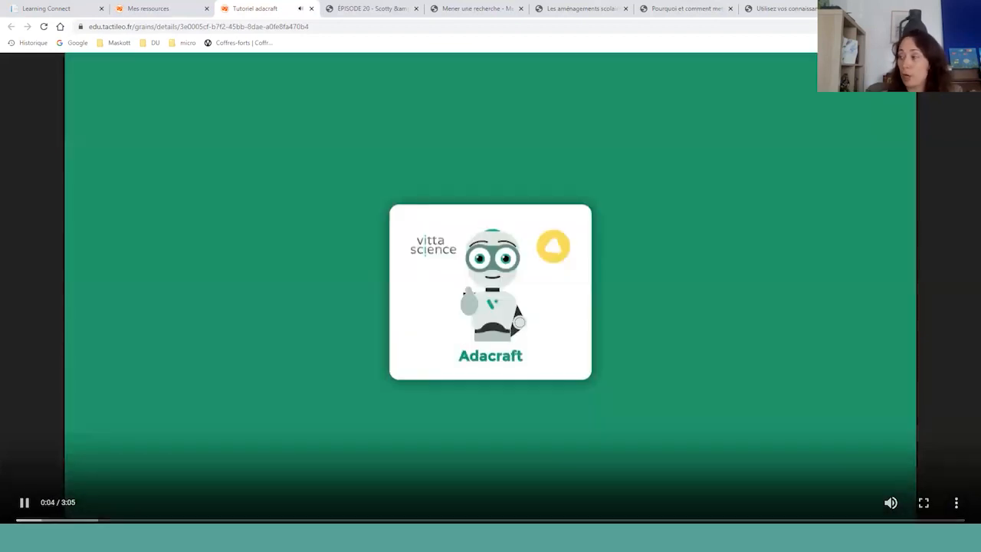
{"action": "left_click", "coordinate": [890, 503]}
{"action": "left_click", "coordinate": [114, 521]}
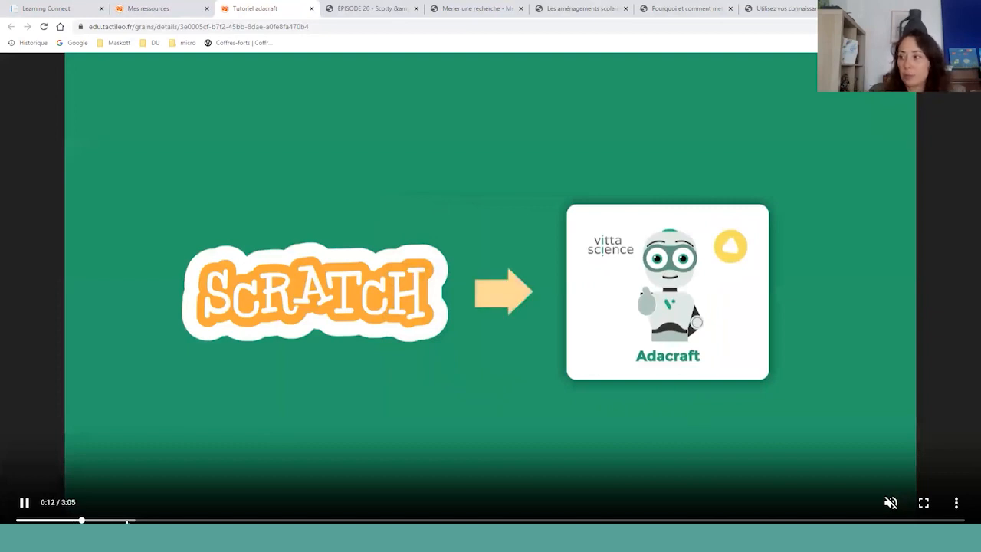
{"action": "left_click_drag", "start_coordinate": [91, 521], "coordinate": [269, 521]}
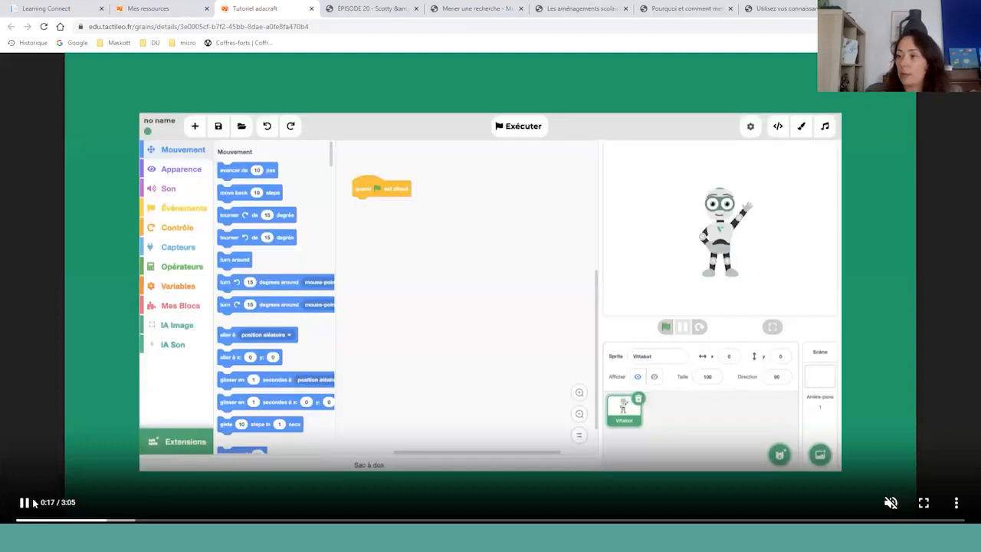
{"action": "left_click", "coordinate": [26, 503]}
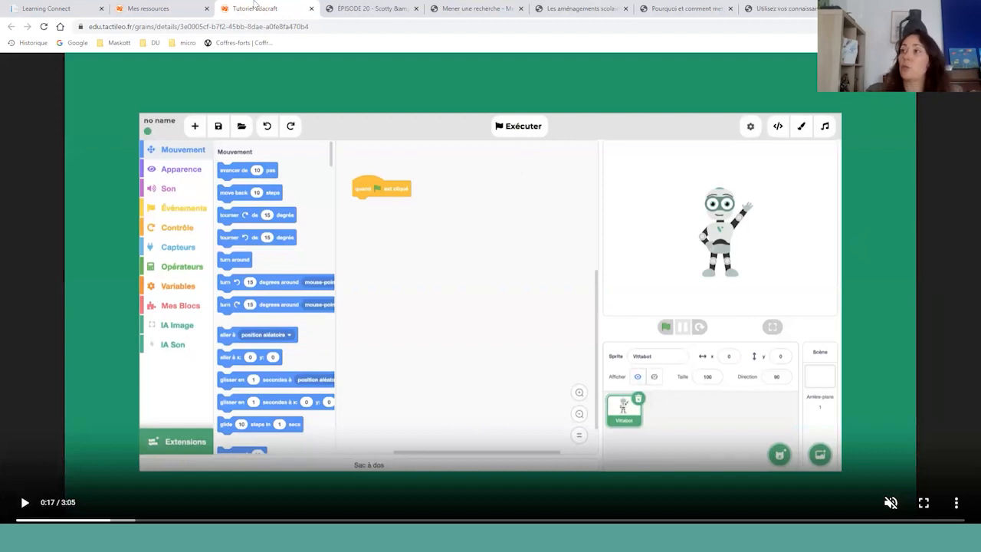
- Back in the collection, open "Module Adacraft #1 : Qu'est-ce qu'une variable Scratch ?" for viewing and advance to its programming exercise
{"action": "left_click", "coordinate": [165, 9]}
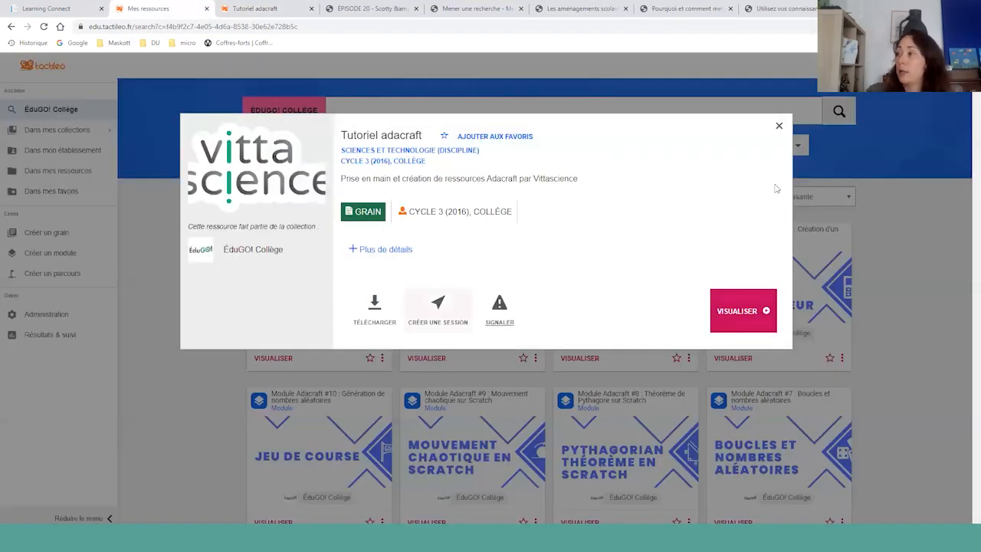
{"action": "left_click", "coordinate": [779, 126]}
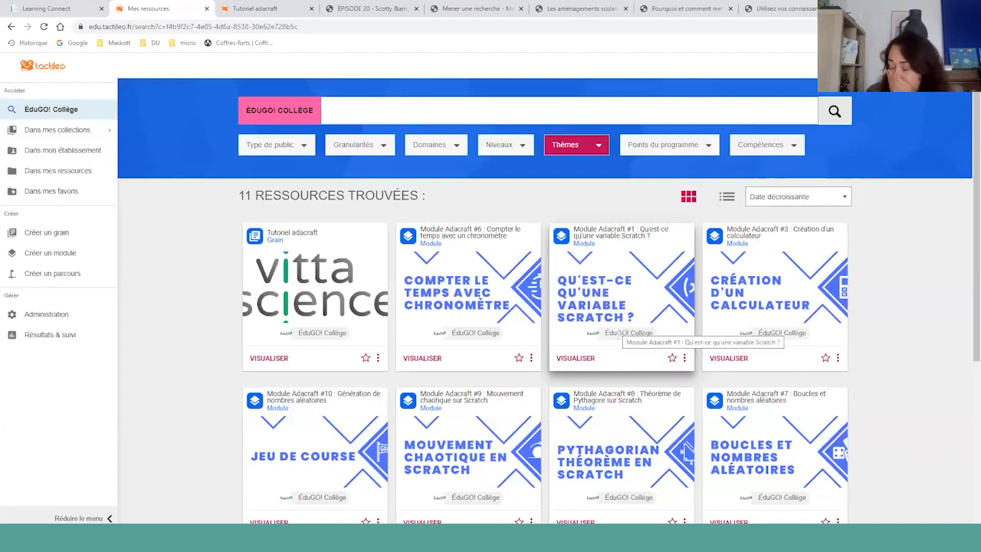
{"action": "left_click", "coordinate": [623, 309]}
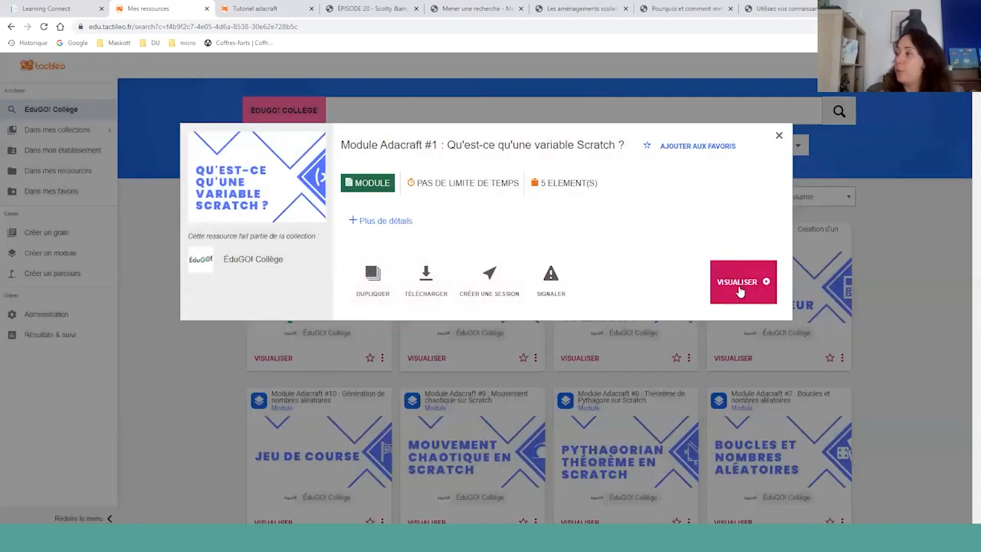
{"action": "left_click", "coordinate": [740, 284]}
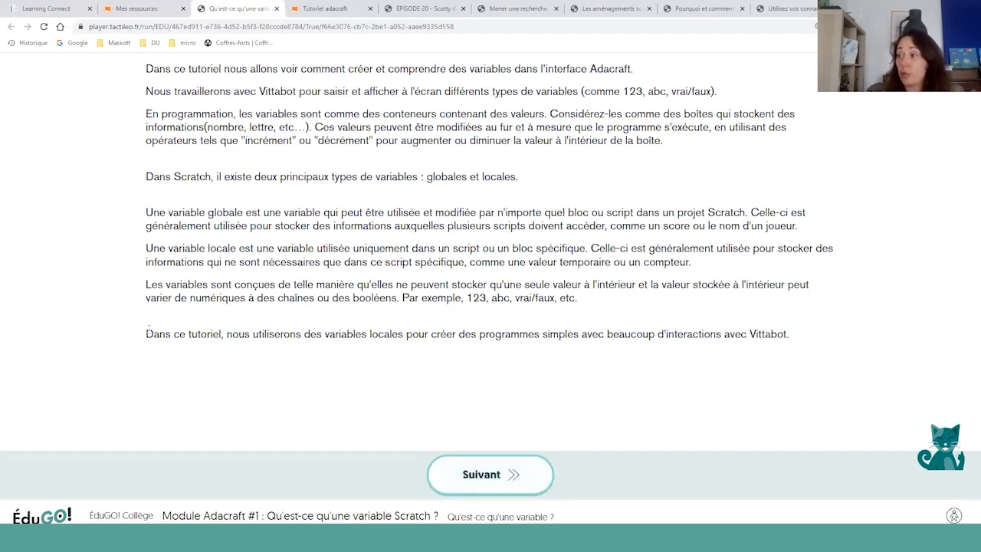
{"action": "left_click_drag", "start_coordinate": [243, 331], "coordinate": [580, 334]}
{"action": "left_click", "coordinate": [508, 491]}
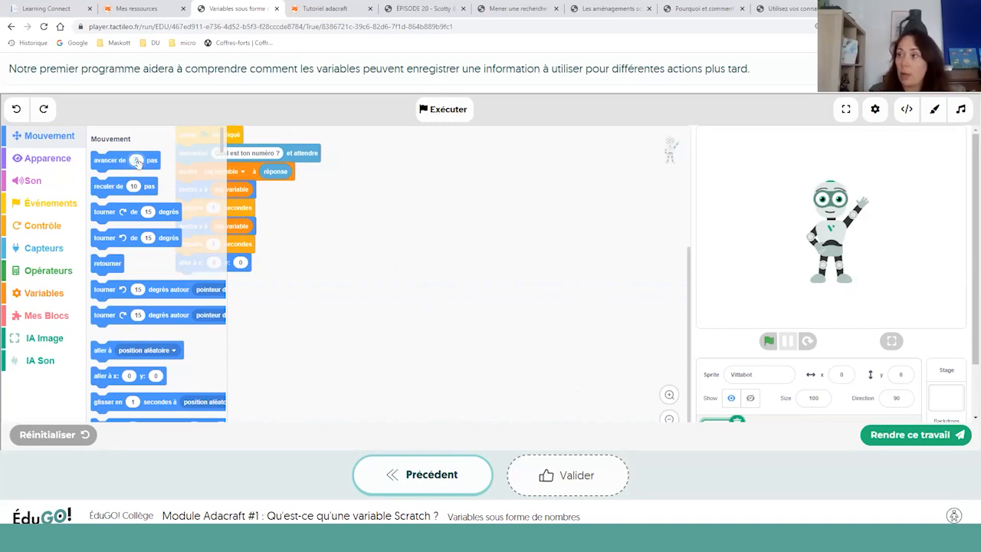
- Add an "avancer de 5 pas" block with a counterclockwise "tourner de 15 degrés" block attached below, and submit and validate the work
{"action": "left_click_drag", "start_coordinate": [111, 160], "coordinate": [407, 227]}
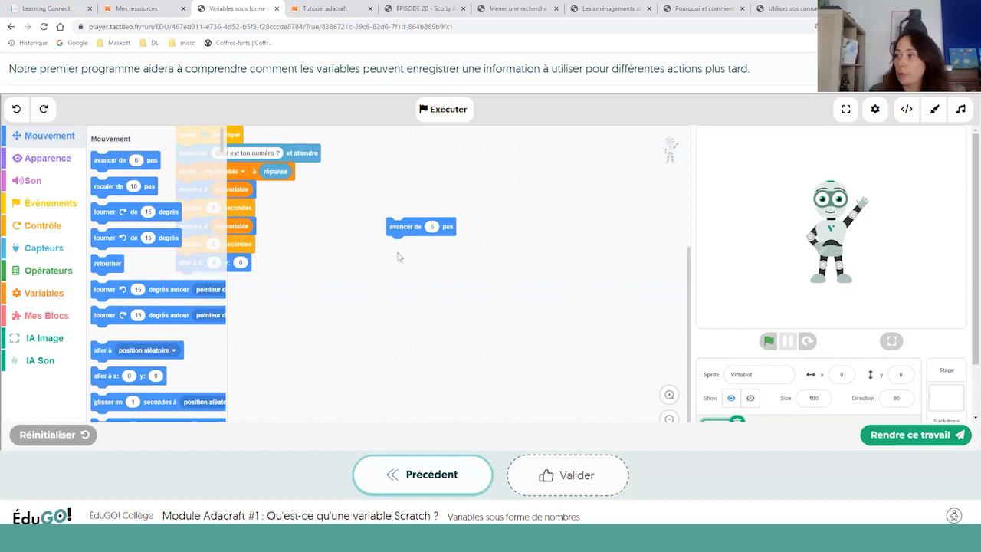
{"action": "left_click", "coordinate": [432, 226]}
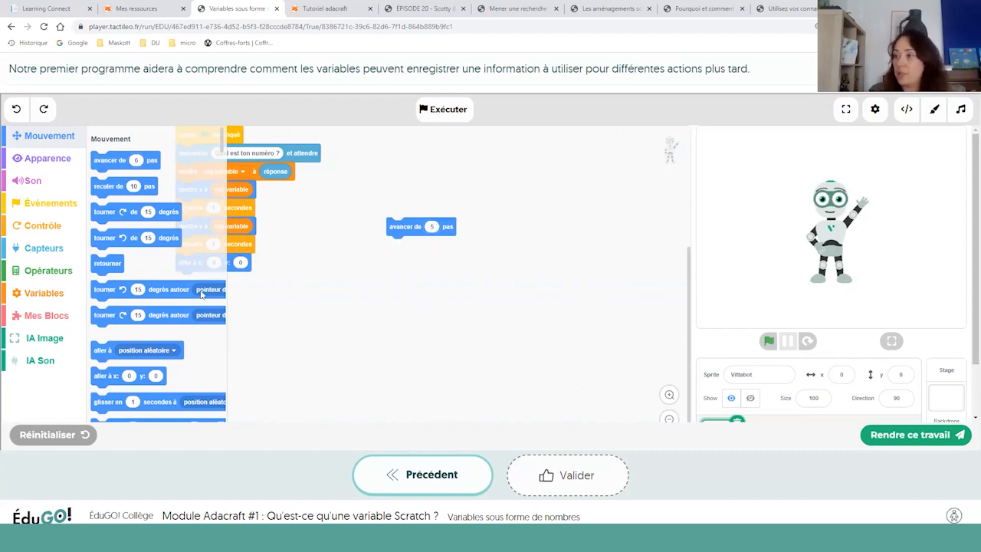
{"action": "left_click_drag", "start_coordinate": [138, 239], "coordinate": [468, 250]}
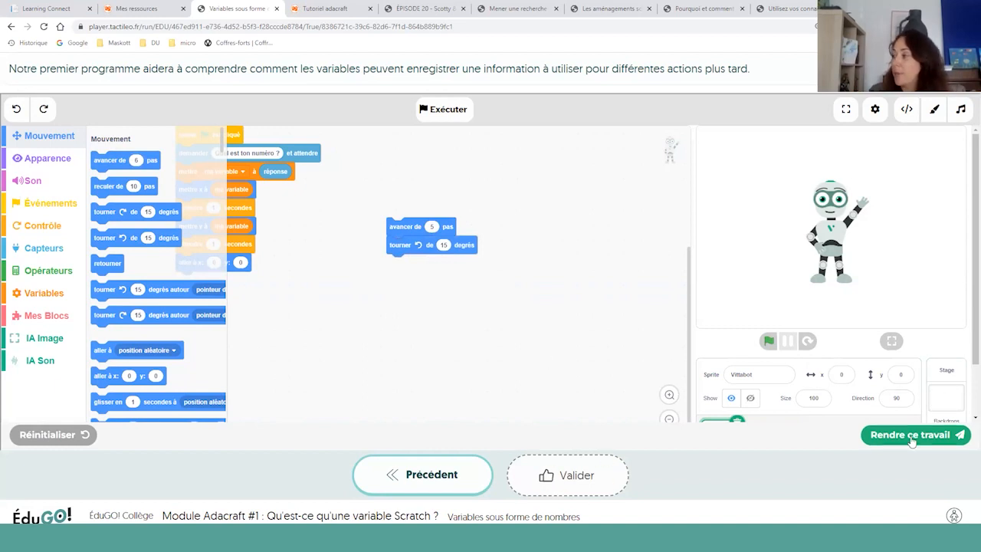
{"action": "left_click", "coordinate": [912, 440]}
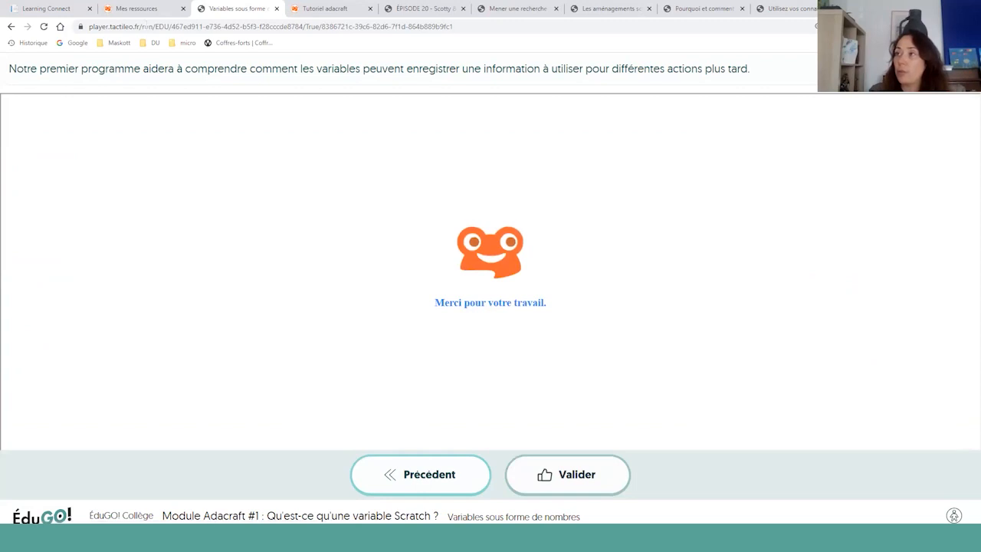
{"action": "left_click", "coordinate": [574, 482]}
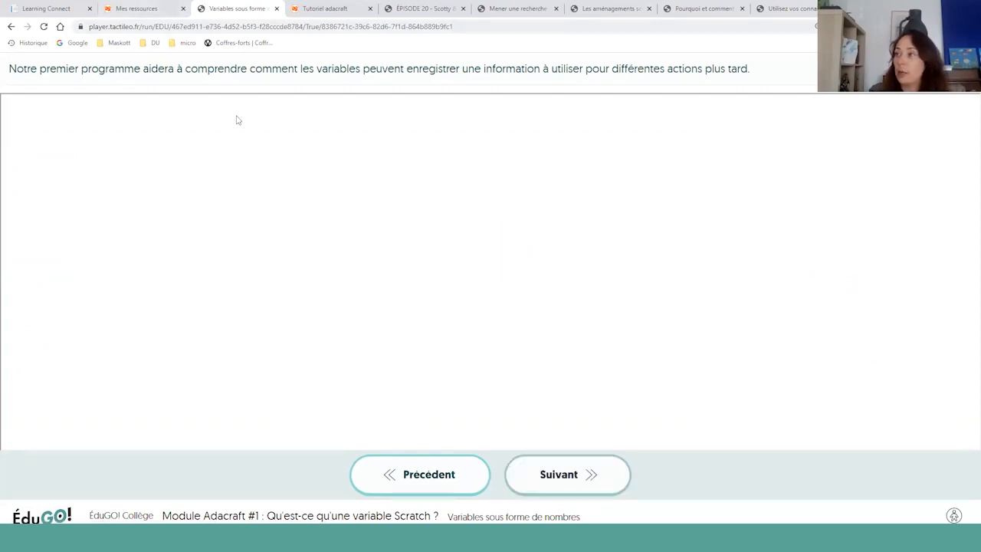
- Return to the collection, look over the Vittascience modules and clear the Vittascience theme filter
{"action": "left_click", "coordinate": [161, 6]}
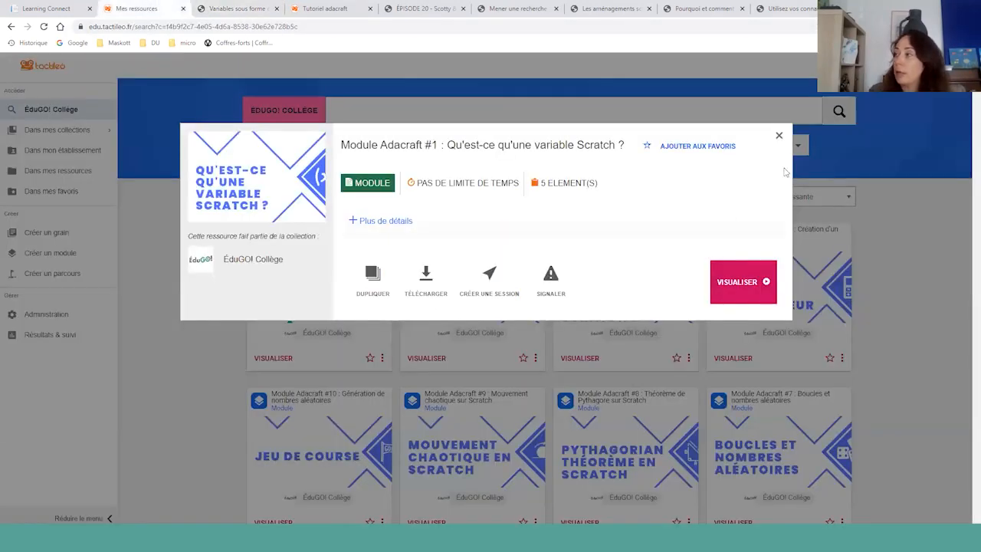
{"action": "left_click", "coordinate": [779, 136]}
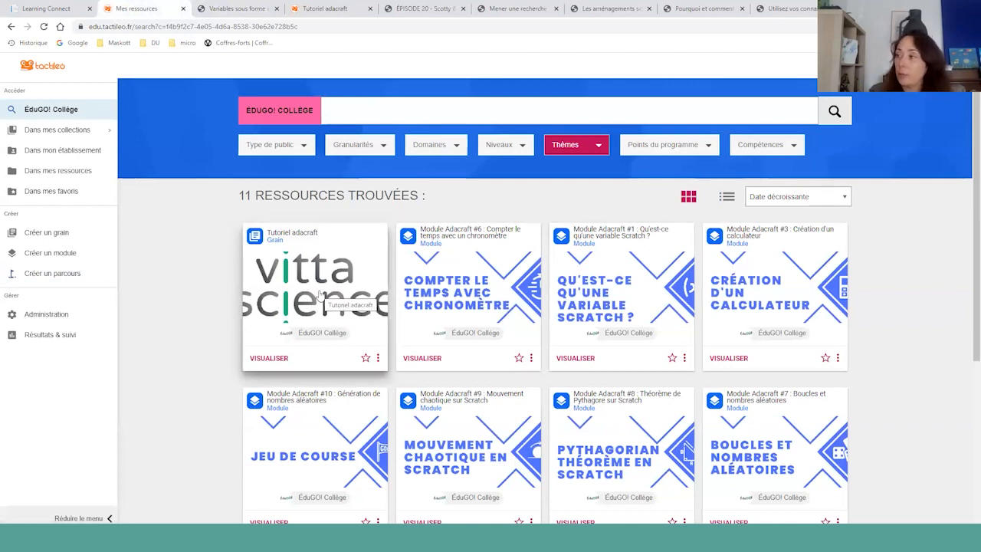
{"action": "scroll", "coordinate": [320, 299], "scroll_direction": "down", "scroll_amount": 2}
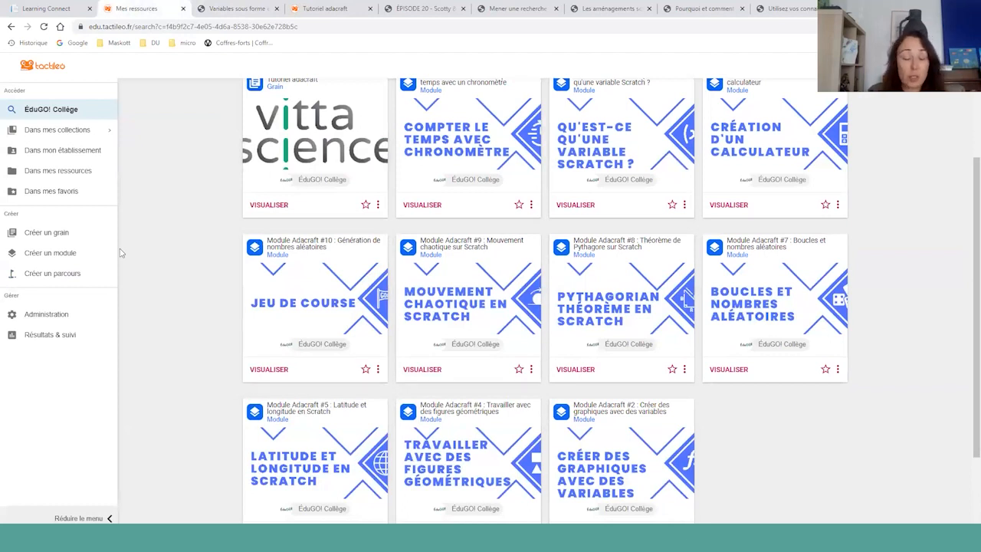
{"action": "scroll", "coordinate": [145, 282], "scroll_direction": "up", "scroll_amount": 2}
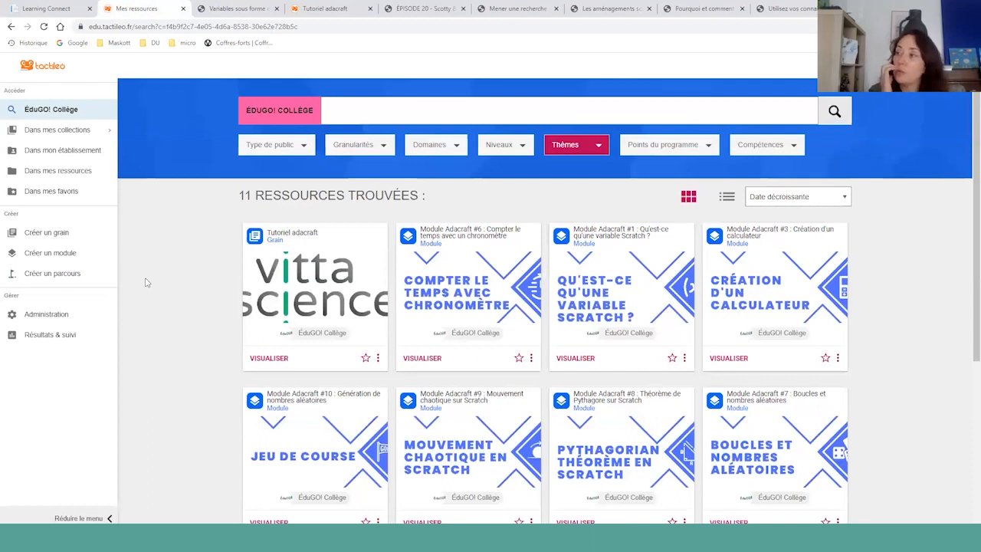
{"action": "left_click", "coordinate": [575, 144]}
{"action": "left_click", "coordinate": [586, 209]}
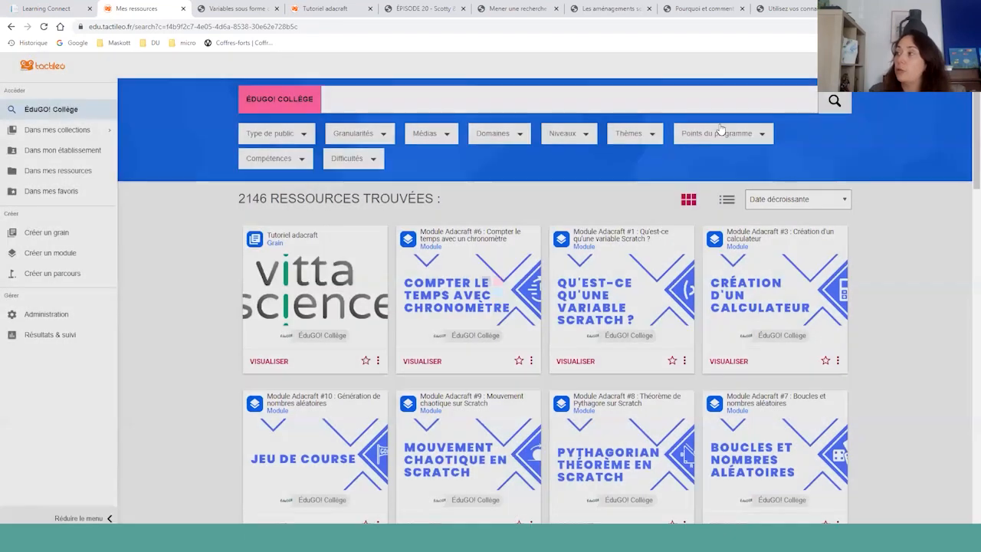
- Examine the filter options for Points du programme, including the full list, and for Compétences and Difficultés
{"action": "left_click", "coordinate": [720, 130]}
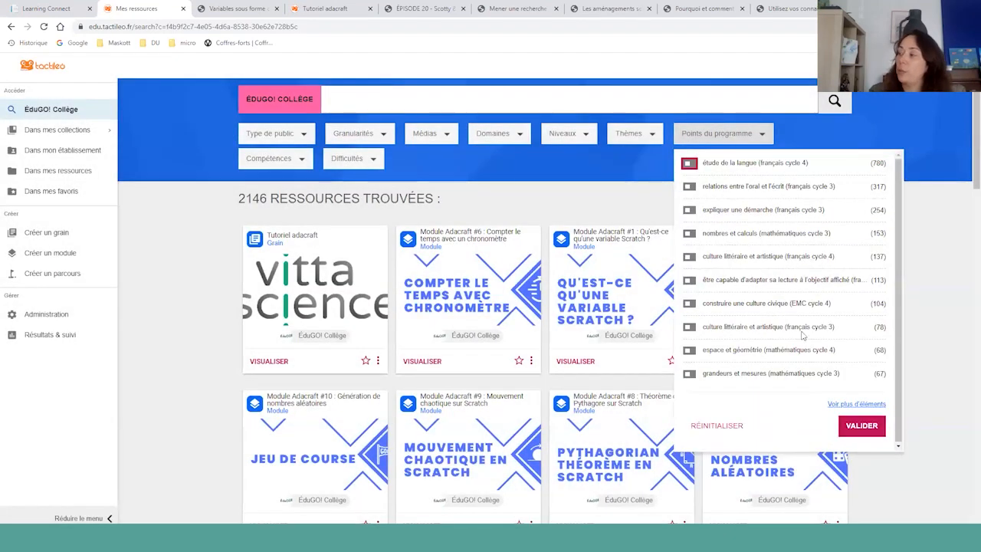
{"action": "left_click", "coordinate": [856, 405]}
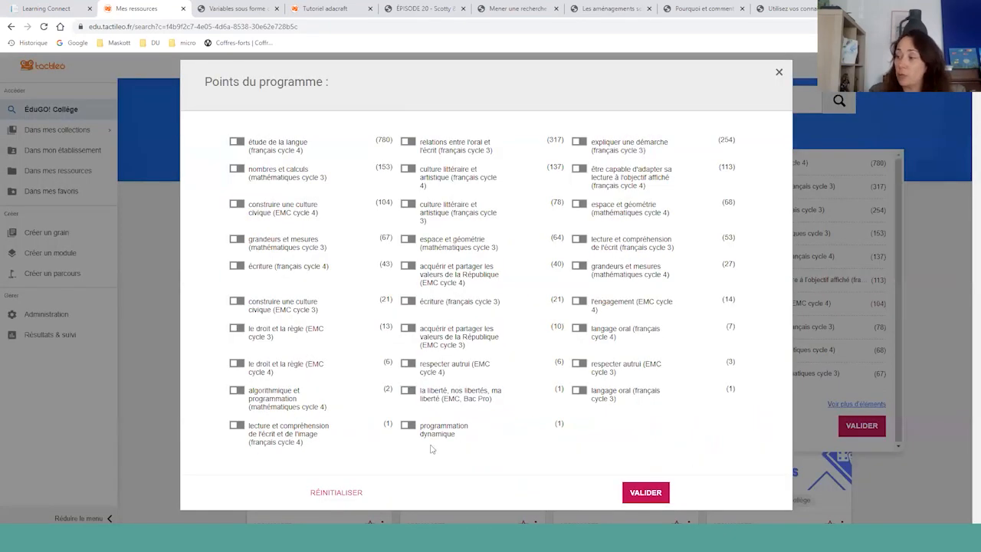
{"action": "left_click", "coordinate": [779, 72]}
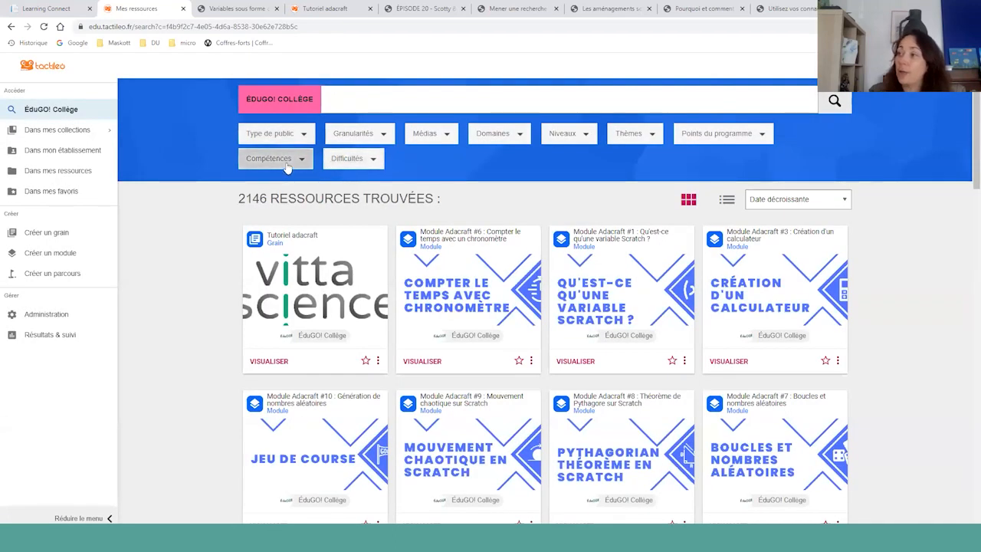
{"action": "left_click", "coordinate": [288, 167]}
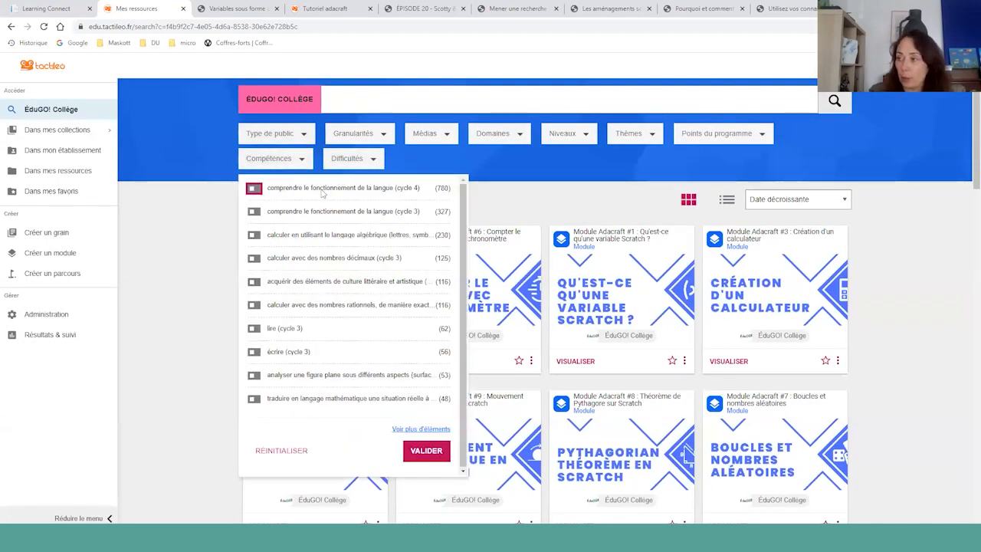
{"action": "left_click", "coordinate": [191, 180]}
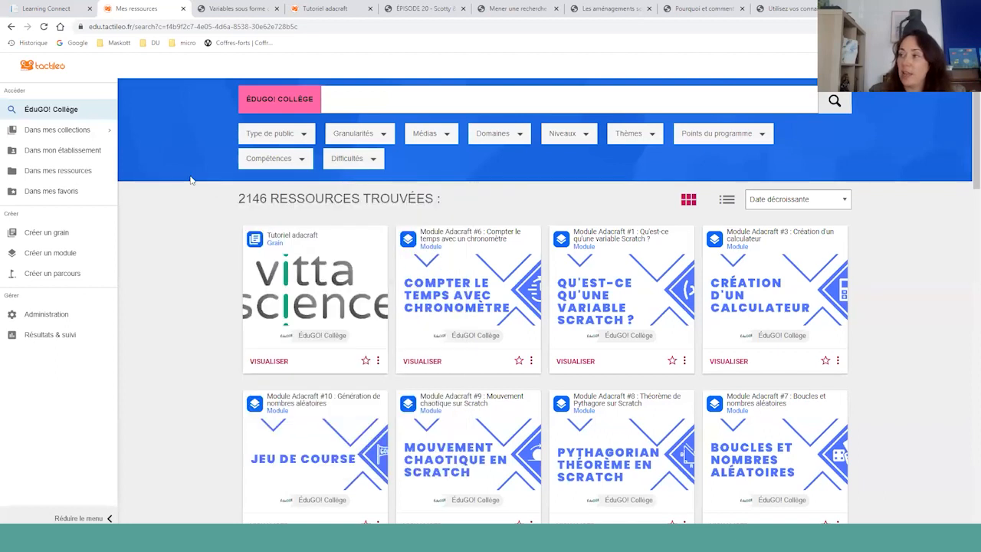
{"action": "left_click", "coordinate": [350, 158]}
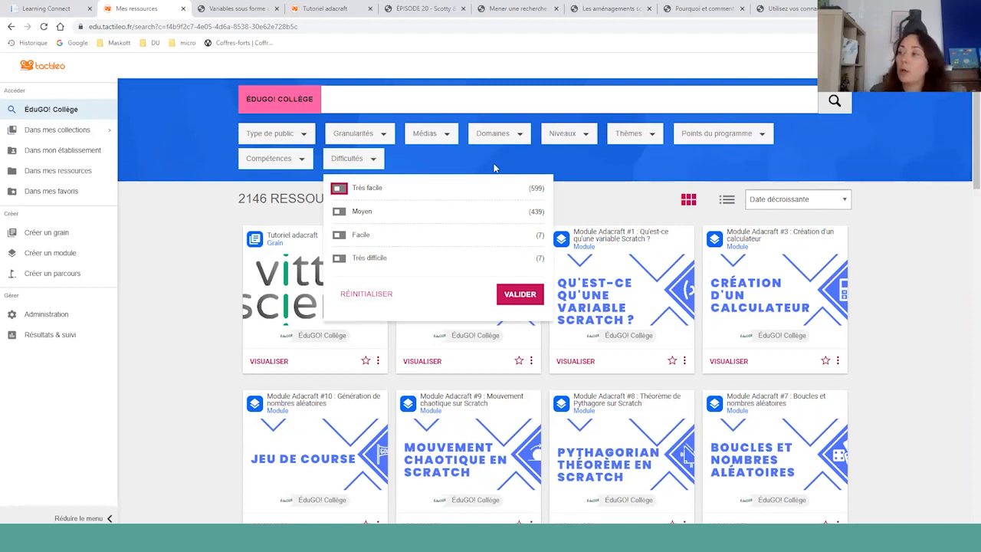
{"action": "left_click", "coordinate": [175, 185]}
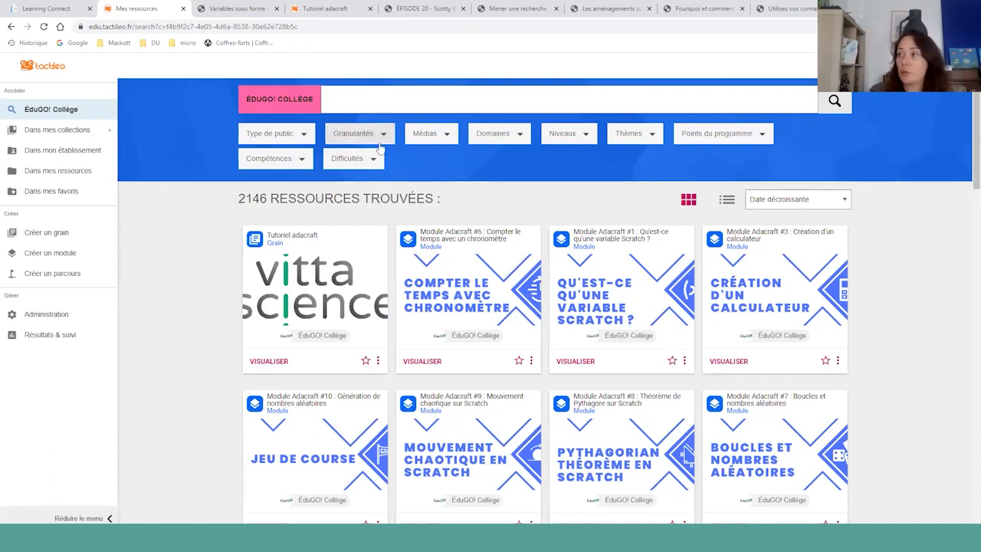
- Filter the collection's resources by the theme "Exercices interactifs"
{"action": "left_click", "coordinate": [630, 136]}
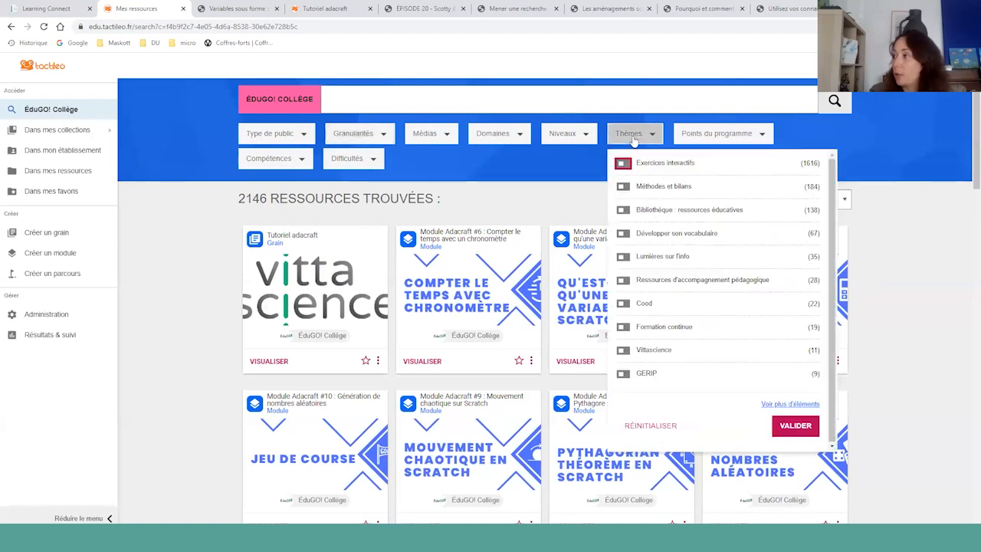
{"action": "left_click", "coordinate": [624, 164]}
{"action": "left_click", "coordinate": [795, 425]}
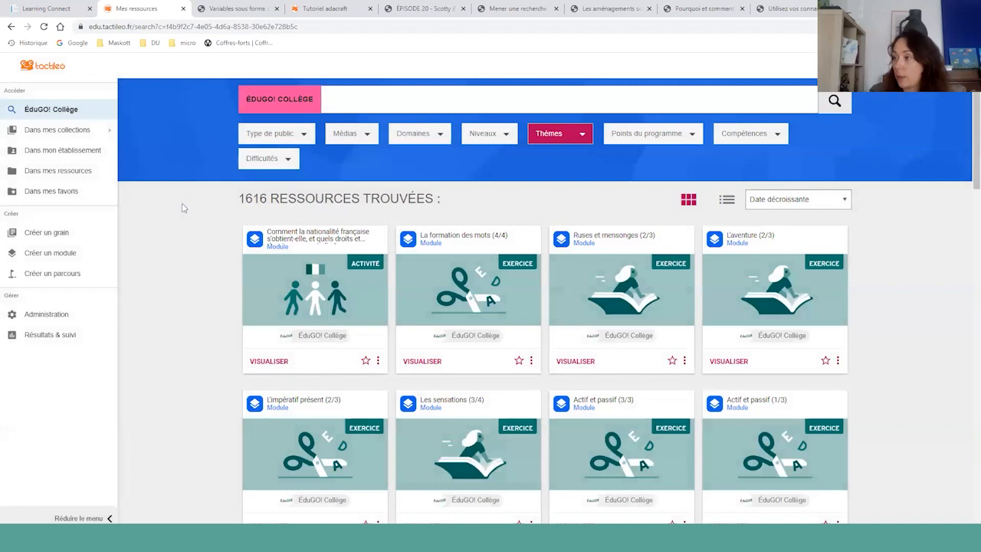
- Open the activity on how French nationality is obtained, validate its first question with blank answers and try to validate the Vrai/Faux question unanswered
{"action": "left_click", "coordinate": [276, 361]}
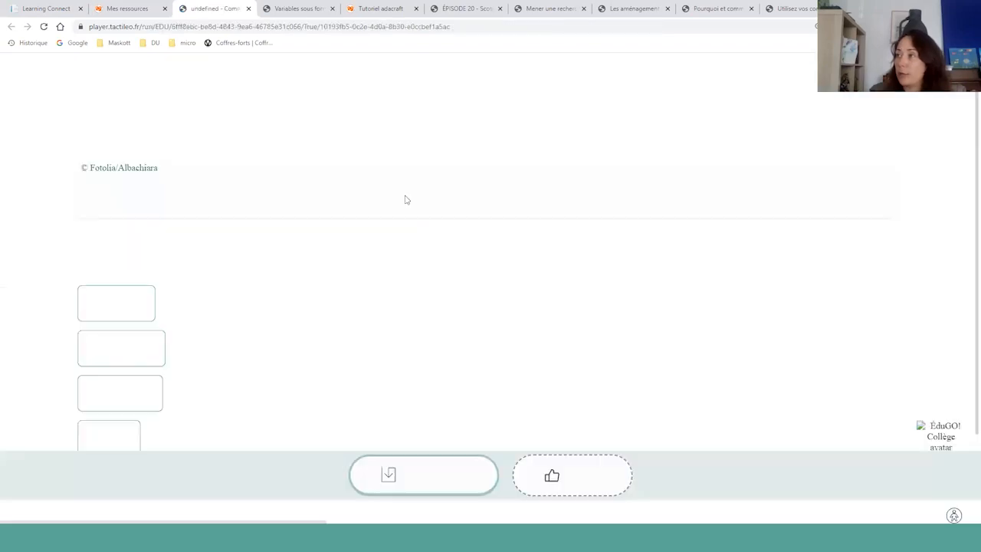
{"action": "scroll", "coordinate": [298, 285], "scroll_direction": "down", "scroll_amount": 4}
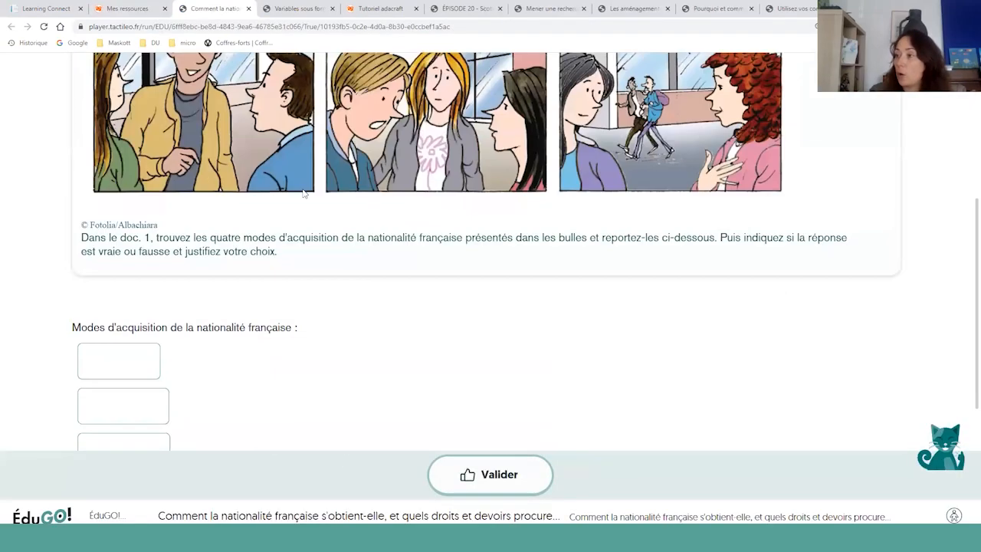
{"action": "scroll", "coordinate": [298, 284], "scroll_direction": "down", "scroll_amount": 1}
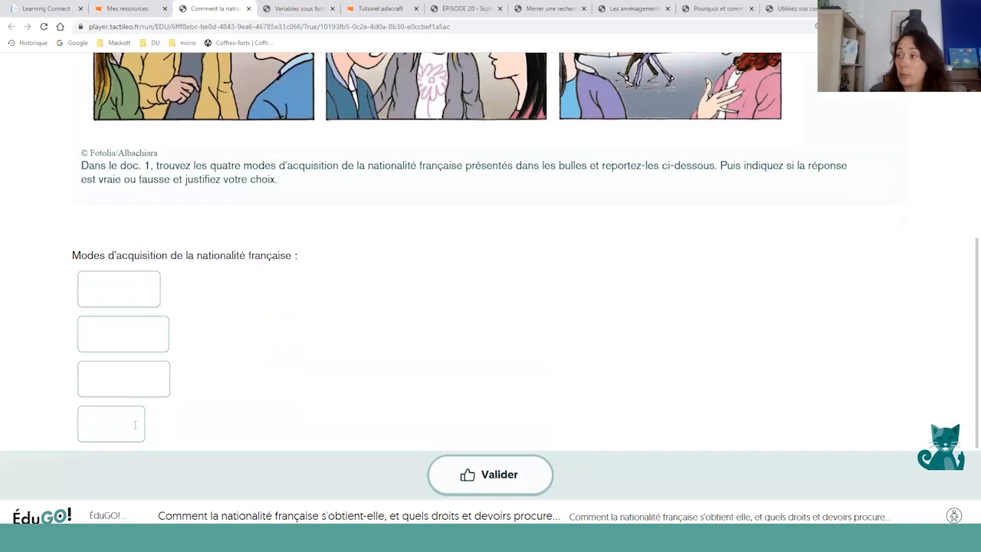
{"action": "left_click", "coordinate": [475, 469]}
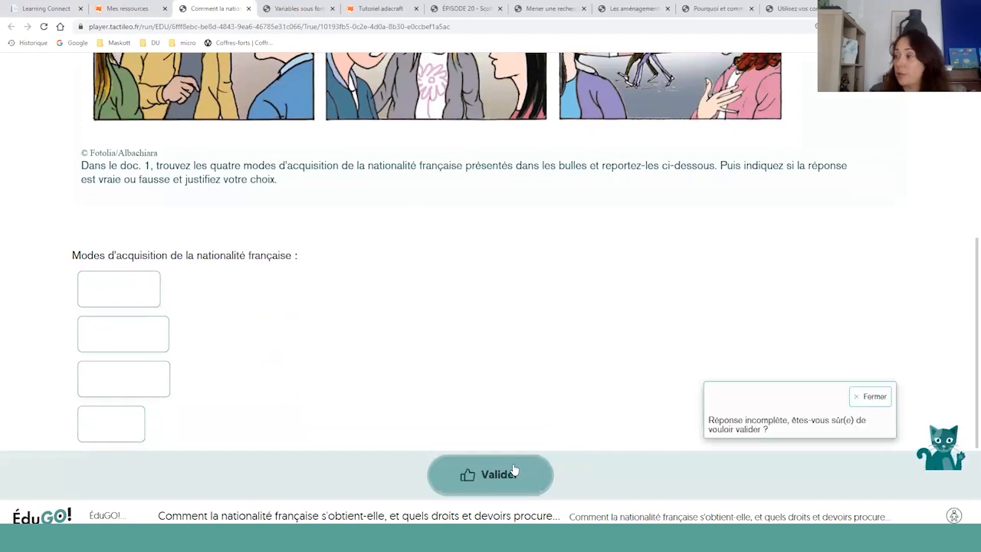
{"action": "left_click", "coordinate": [510, 481]}
{"action": "left_click", "coordinate": [510, 482]}
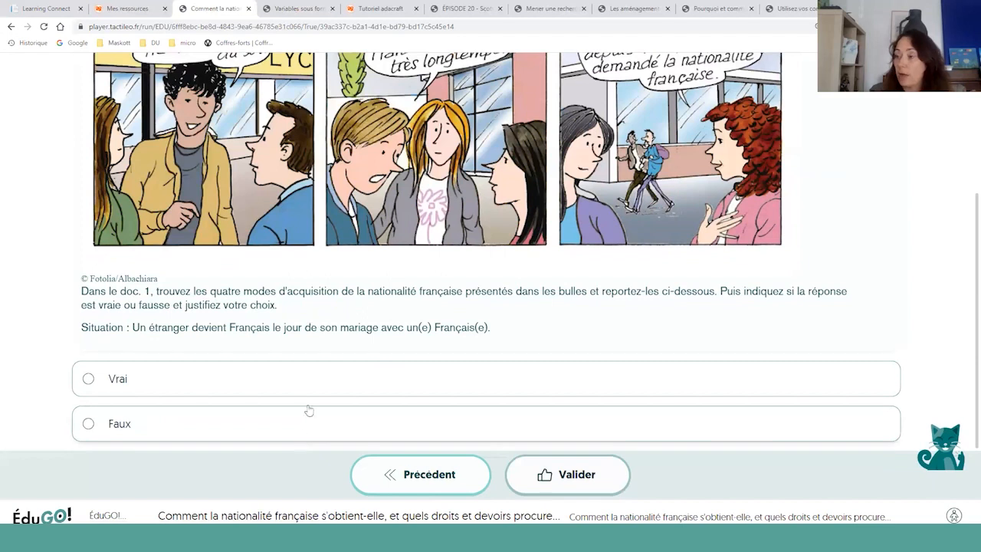
{"action": "left_click", "coordinate": [567, 474]}
- Back in the collection, view the nationality activity's session creation form, filter its learners by "Aucune classe" and close it without creating a session
{"action": "left_click", "coordinate": [134, 7]}
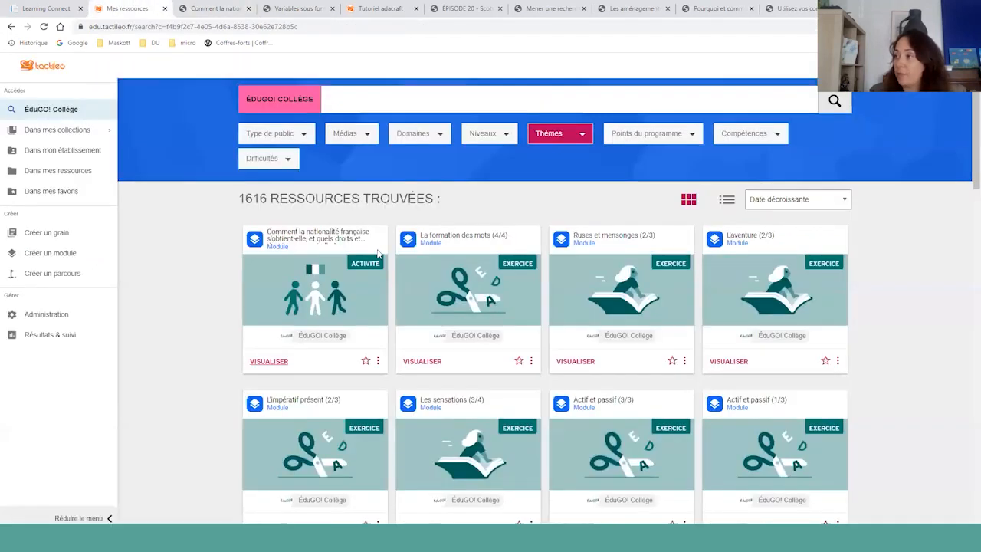
{"action": "left_click", "coordinate": [377, 362]}
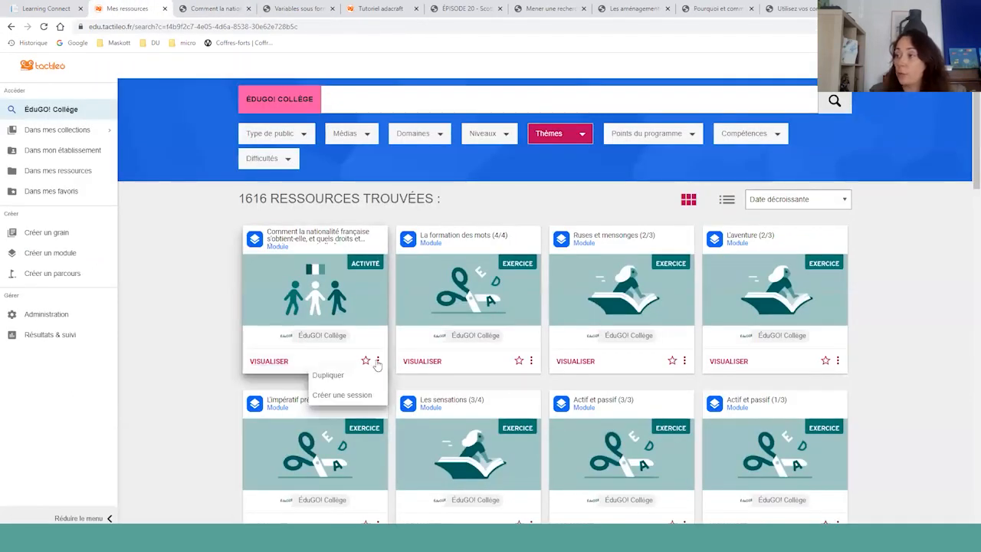
{"action": "left_click", "coordinate": [358, 397]}
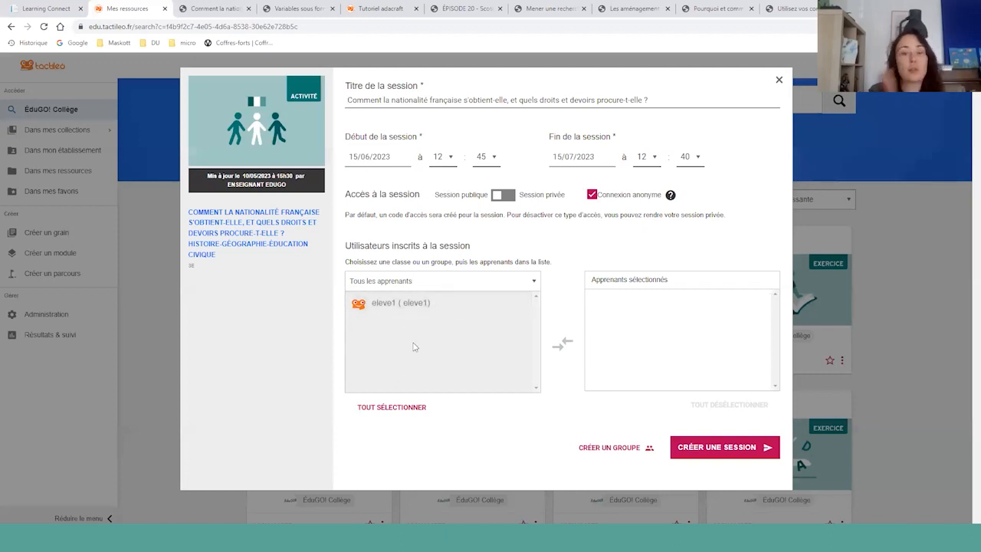
{"action": "left_click", "coordinate": [424, 284]}
{"action": "left_click", "coordinate": [419, 315]}
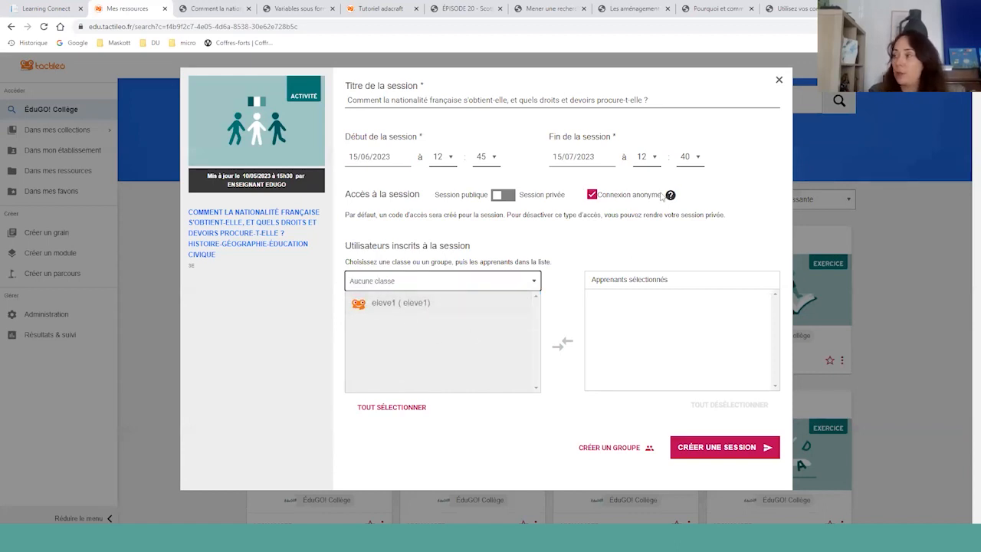
{"action": "left_click", "coordinate": [779, 80]}
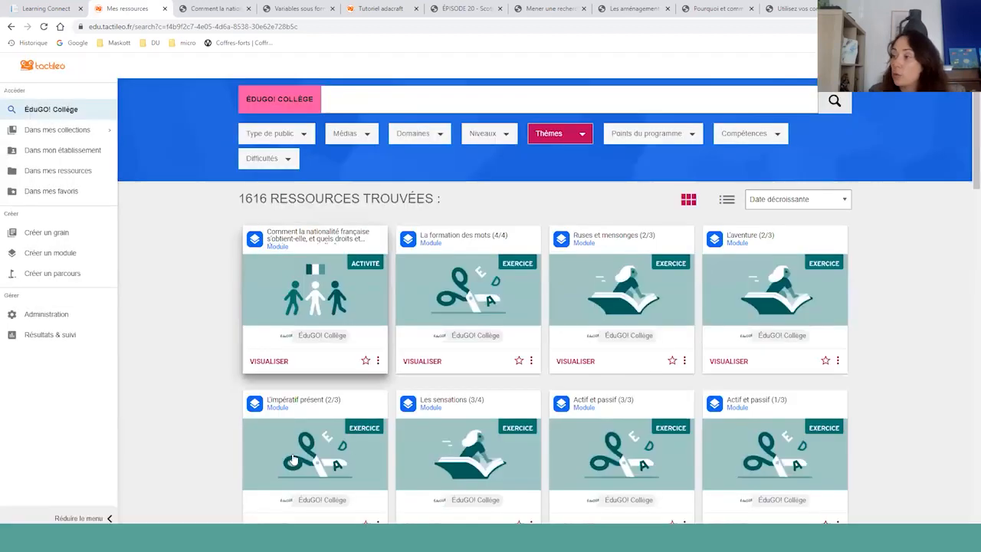
- Duplicate the French nationality activity, check the copy's cover image dialog without changing it, and replace "copie" with "3C" in the title
{"action": "left_click", "coordinate": [379, 360]}
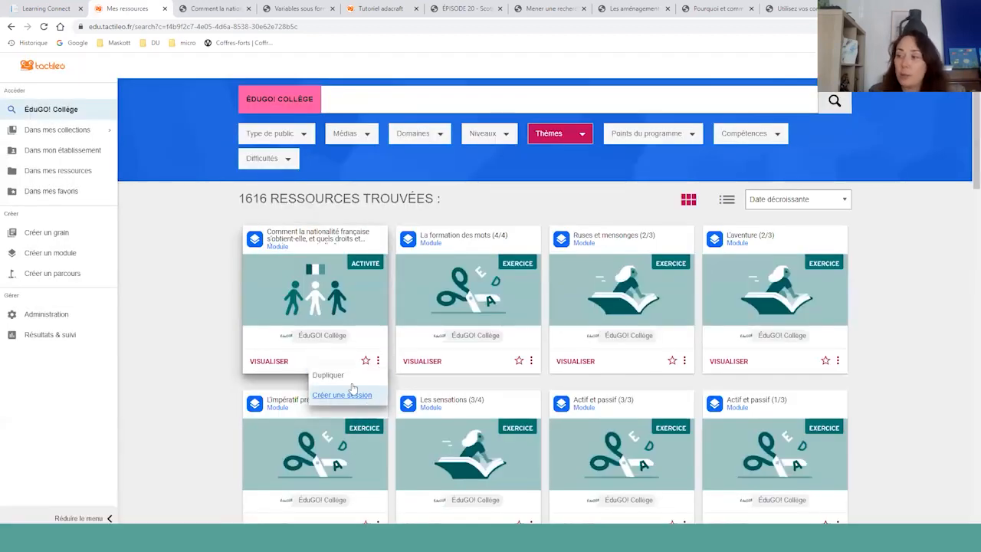
{"action": "left_click", "coordinate": [328, 375]}
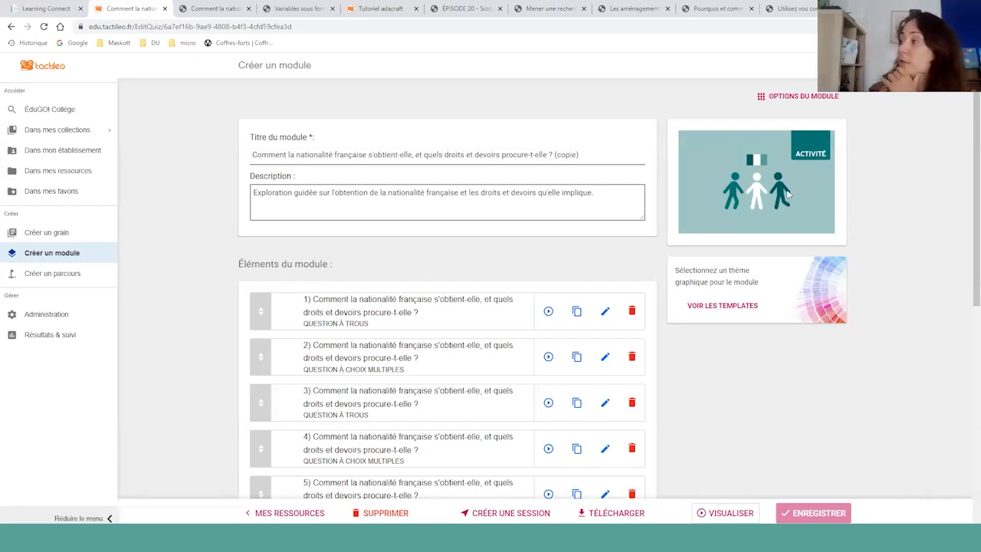
{"action": "left_click", "coordinate": [728, 203]}
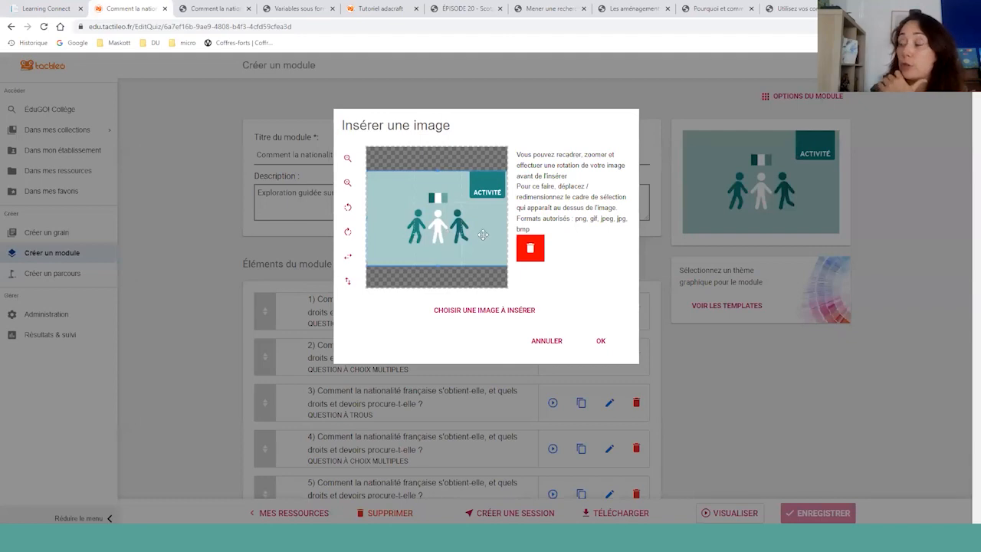
{"action": "left_click", "coordinate": [565, 341]}
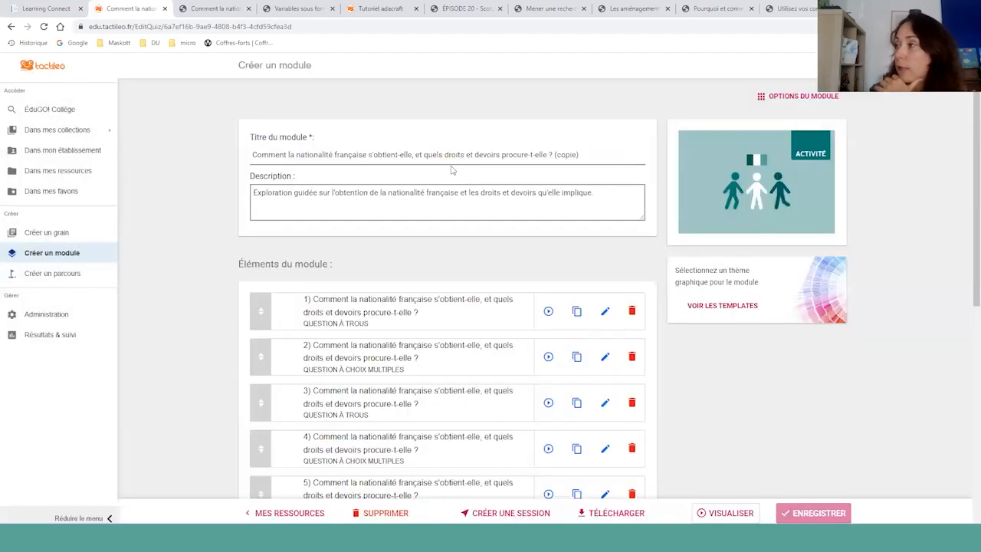
{"action": "left_click_drag", "start_coordinate": [581, 155], "coordinate": [569, 155]}
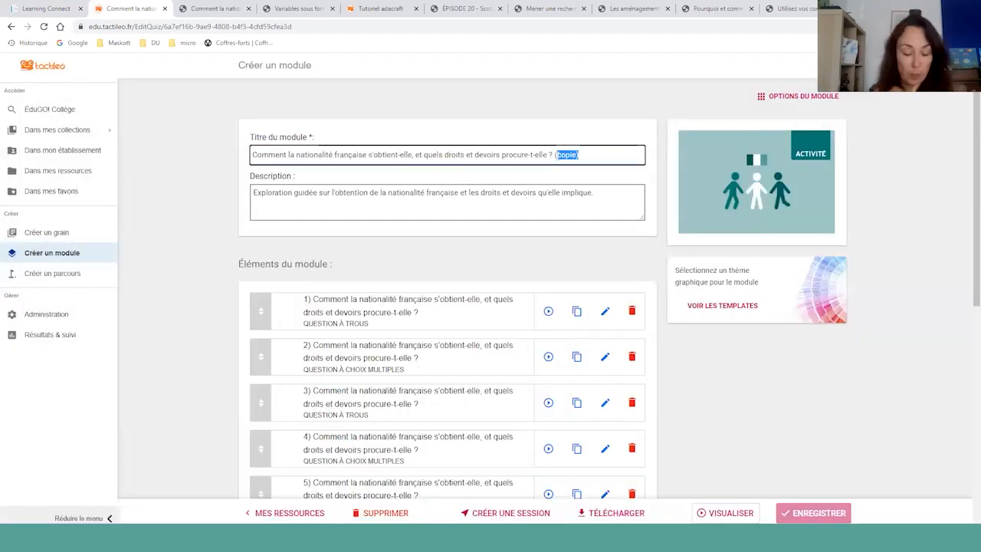
{"action": "type", "text": "3C"}
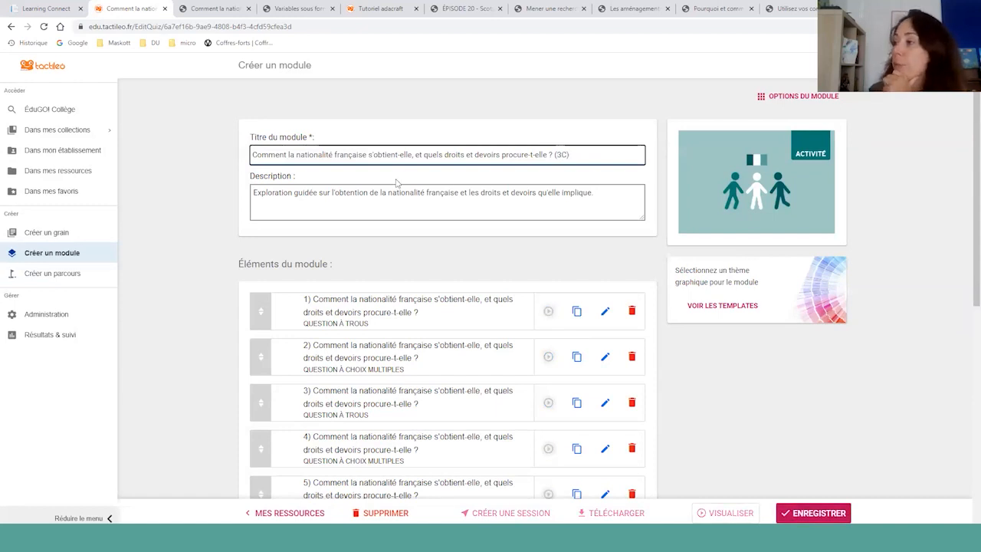
- Open element 11 of the module, the image-labelling question, for editing and move the "le droit du sang" label beside "la naturalisation"
{"action": "scroll", "coordinate": [398, 182], "scroll_direction": "down", "scroll_amount": 4}
{"action": "scroll", "coordinate": [389, 277], "scroll_direction": "down", "scroll_amount": 2}
{"action": "scroll", "coordinate": [378, 322], "scroll_direction": "up", "scroll_amount": 4}
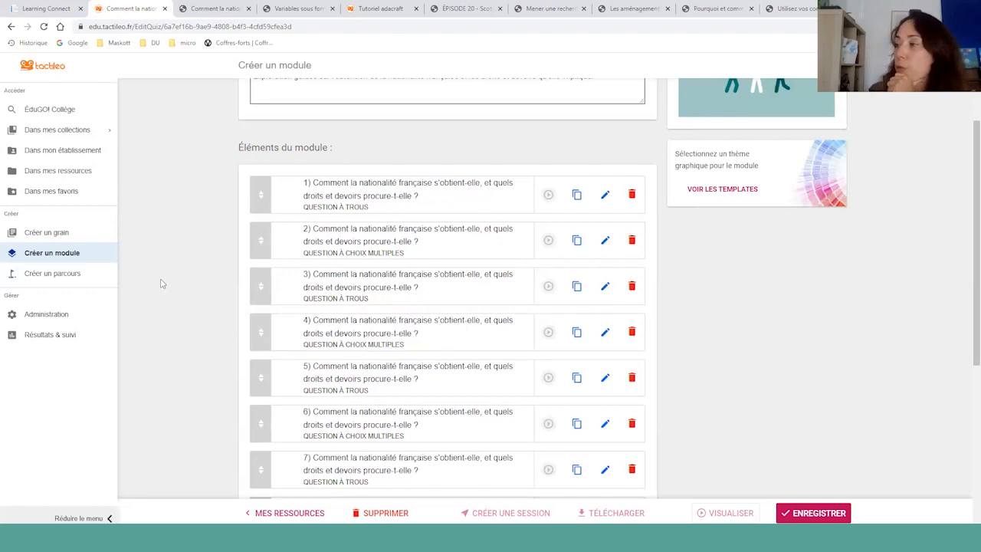
{"action": "scroll", "coordinate": [161, 284], "scroll_direction": "down", "scroll_amount": 3}
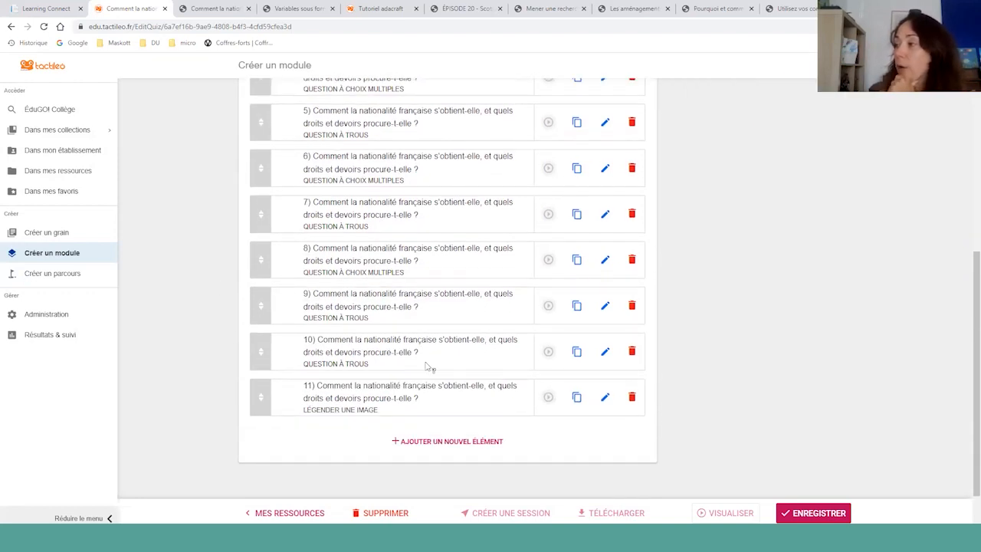
{"action": "left_click", "coordinate": [605, 396]}
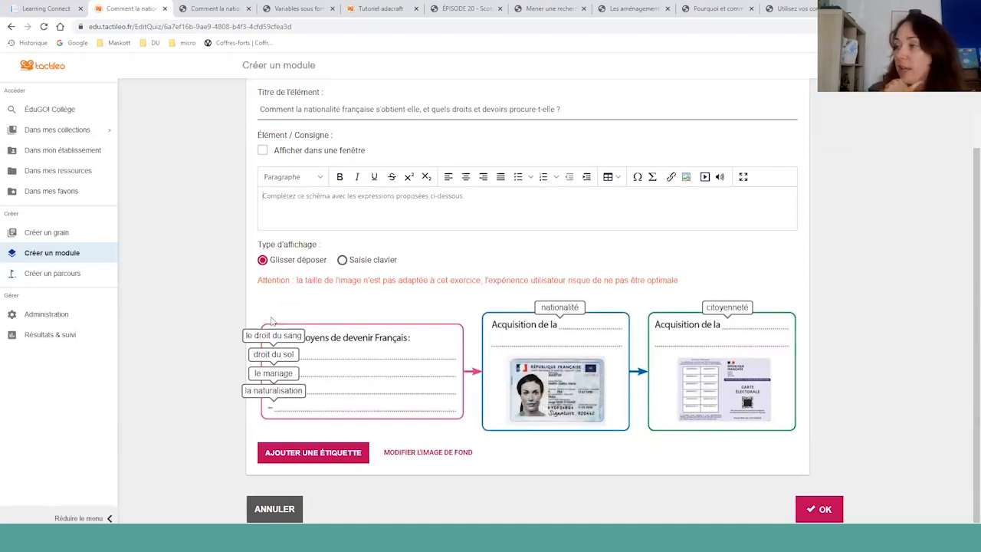
{"action": "left_click_drag", "start_coordinate": [273, 338], "coordinate": [341, 392]}
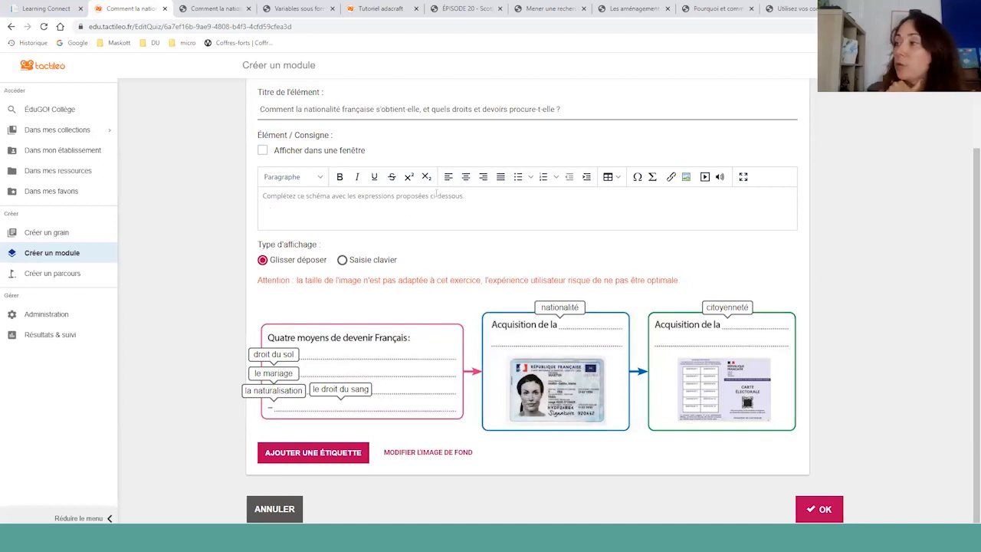
- Format the instruction "Complétez ce schéma avec les expressions proposées ci-dessous." as Sous-titre 1
{"action": "left_click_drag", "start_coordinate": [478, 197], "coordinate": [262, 196]}
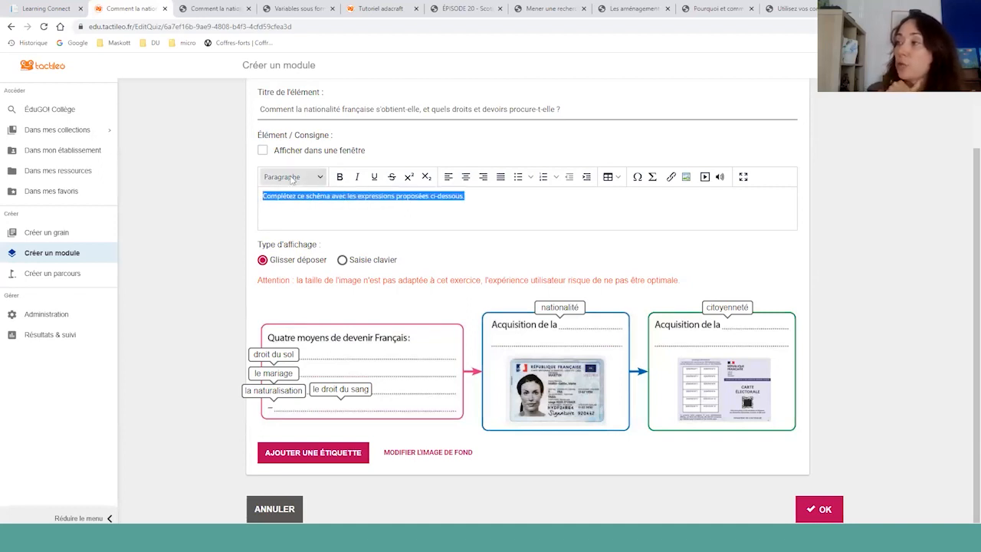
{"action": "left_click", "coordinate": [293, 177]}
{"action": "left_click", "coordinate": [303, 212]}
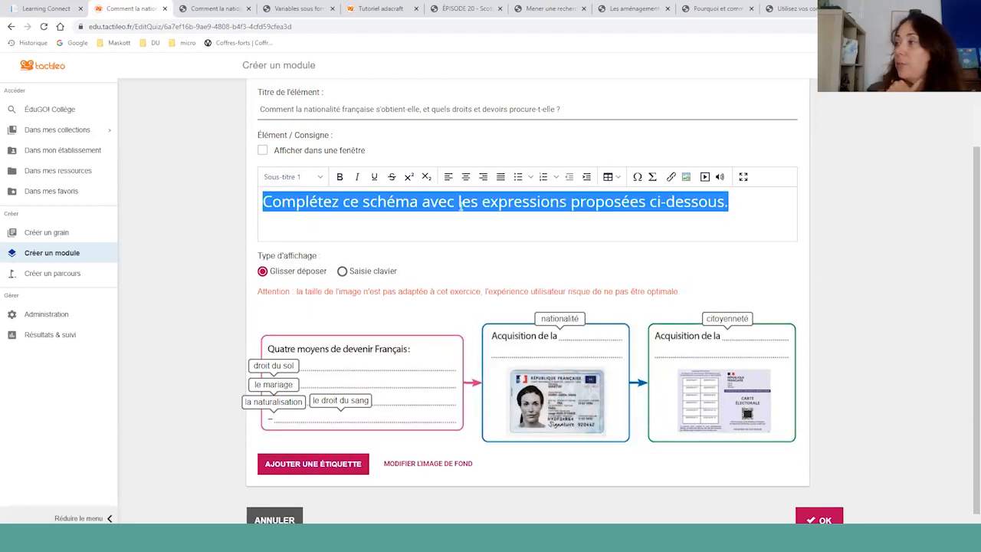
{"action": "left_click", "coordinate": [460, 200]}
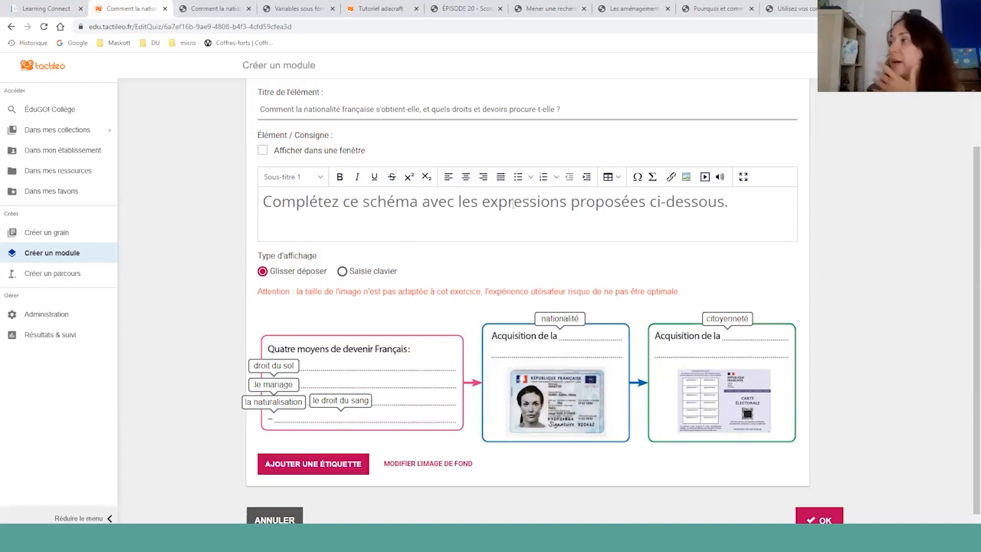
- Replace the whole instruction text with "Placez les étiquettes au bon endroits."
{"action": "left_click_drag", "start_coordinate": [725, 207], "coordinate": [251, 207]}
{"action": "type", "text": "P"}
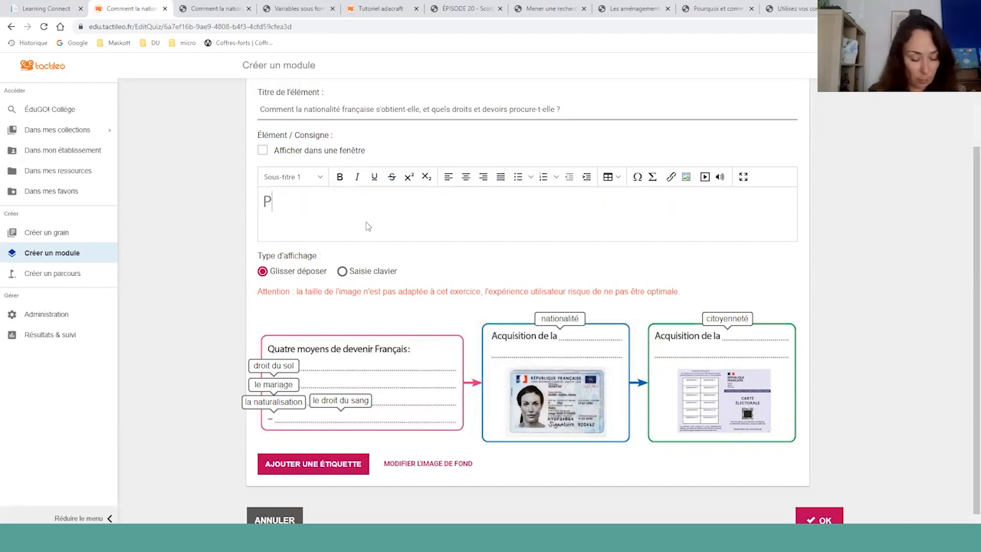
{"action": "type", "text": "lacez les ét"}
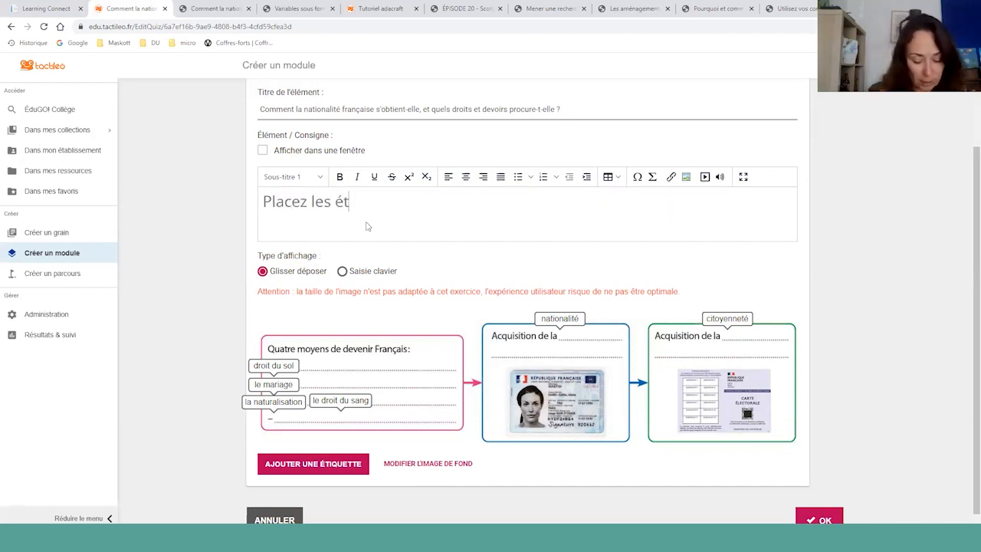
{"action": "type", "text": "iquettes au "}
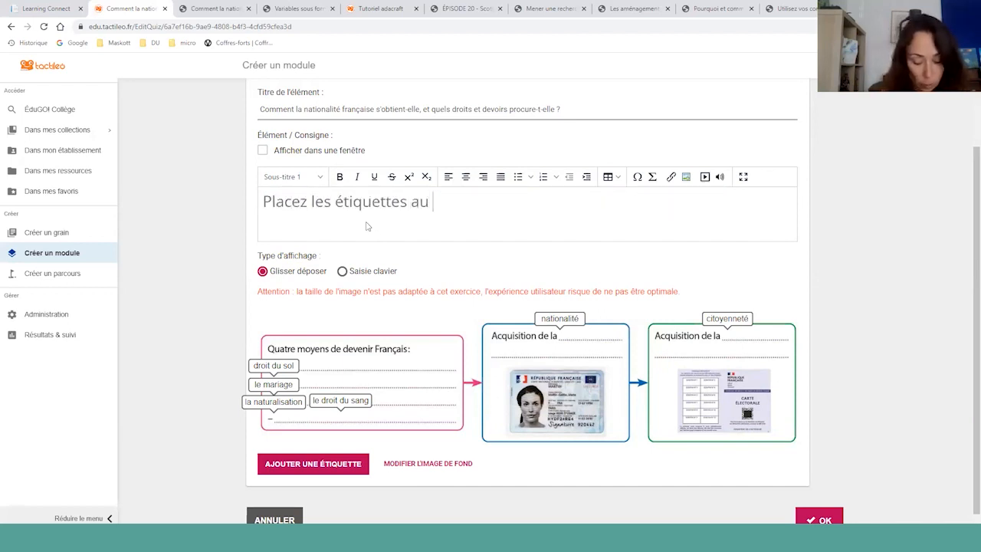
{"action": "type", "text": "bon endroits."}
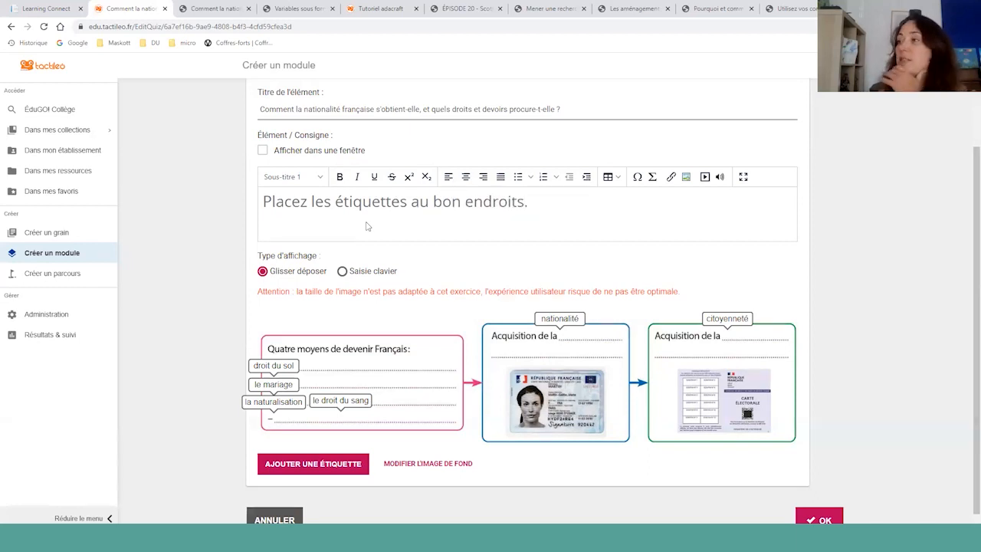
- Confirm the changes to element 11, preview it in the player and return to the module editor
{"action": "scroll", "coordinate": [367, 226], "scroll_direction": "down", "scroll_amount": 1}
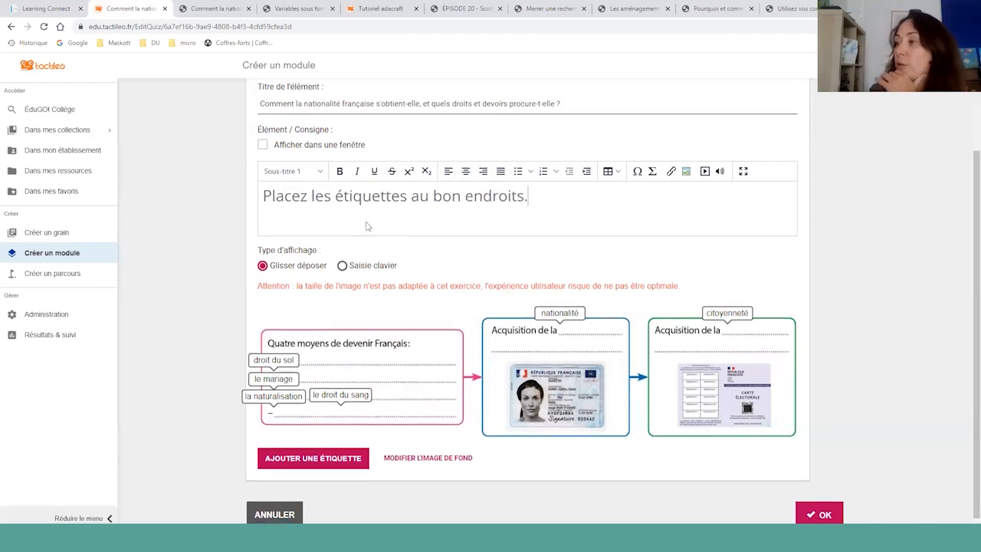
{"action": "left_click", "coordinate": [818, 519]}
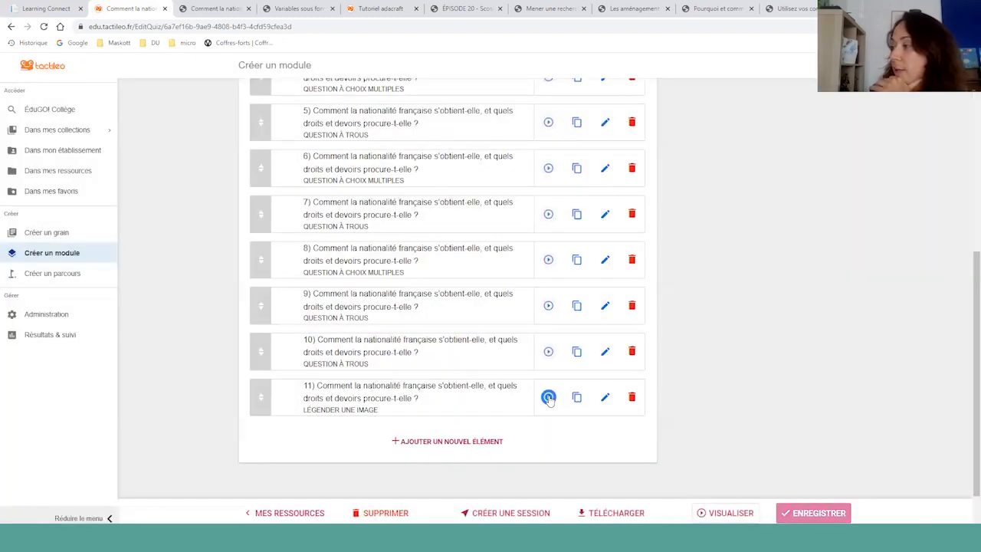
{"action": "left_click", "coordinate": [548, 397]}
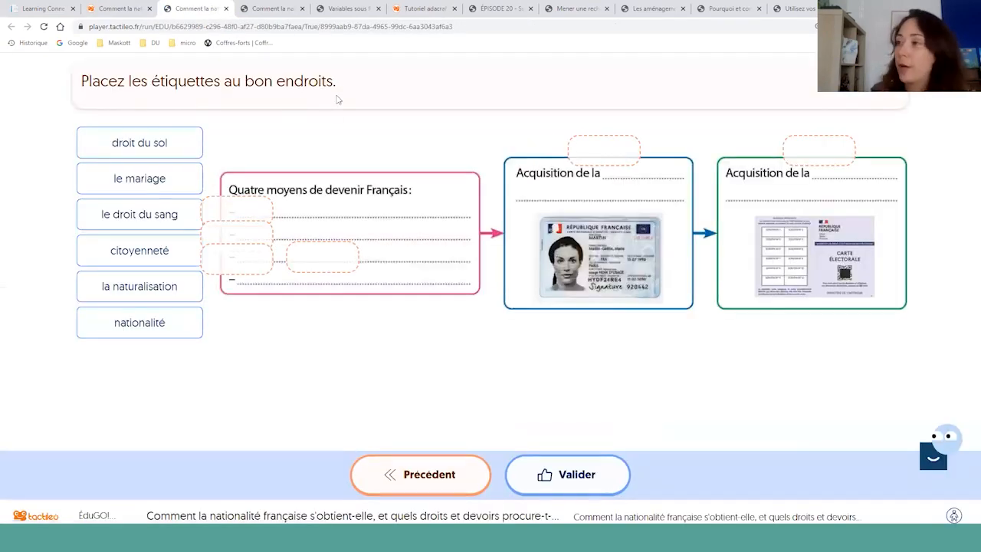
{"action": "left_click", "coordinate": [119, 8]}
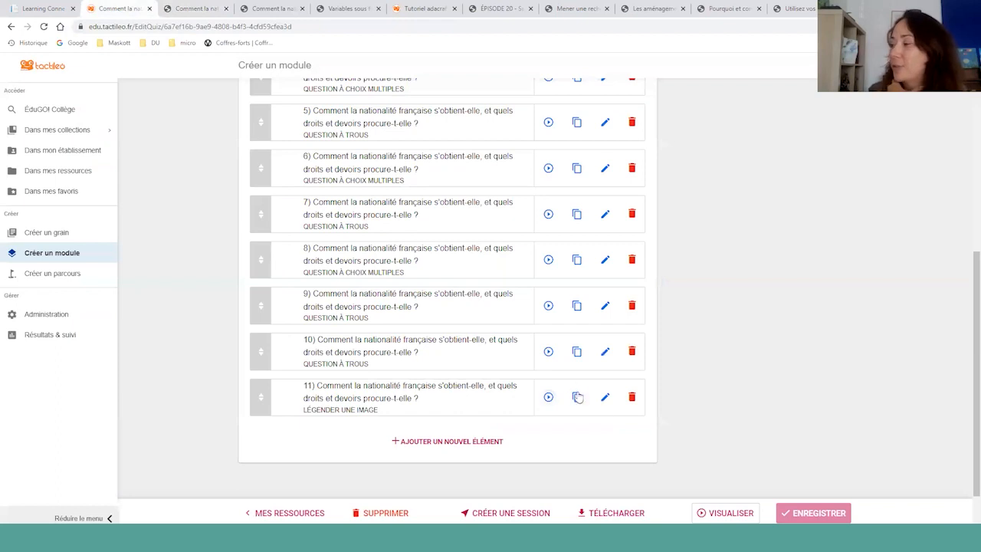
- Open element 10 for editing and add line breaks below the "Doc. 2" heading and before the "Discours du maire" source line
{"action": "left_click", "coordinate": [605, 351]}
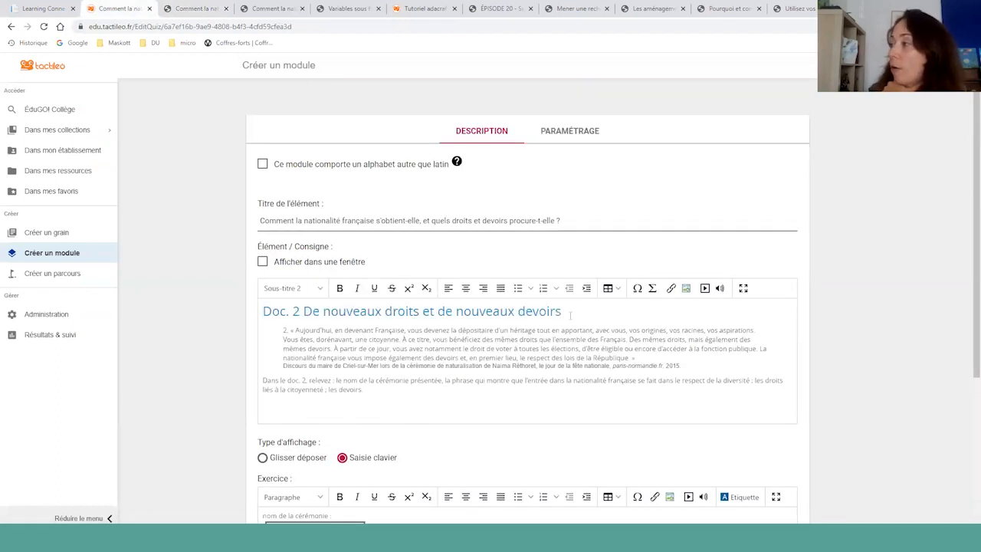
{"action": "key", "text": "Return"}
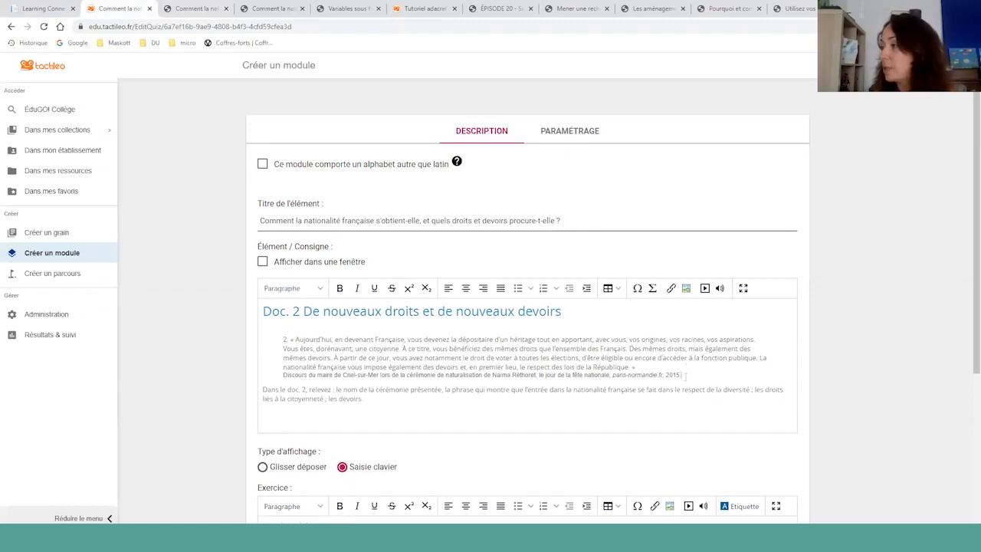
{"action": "key", "text": "Return"}
- View the audio file insertion dialog for the Exercice text and close it without adding a file
{"action": "scroll", "coordinate": [647, 365], "scroll_direction": "down", "scroll_amount": 3}
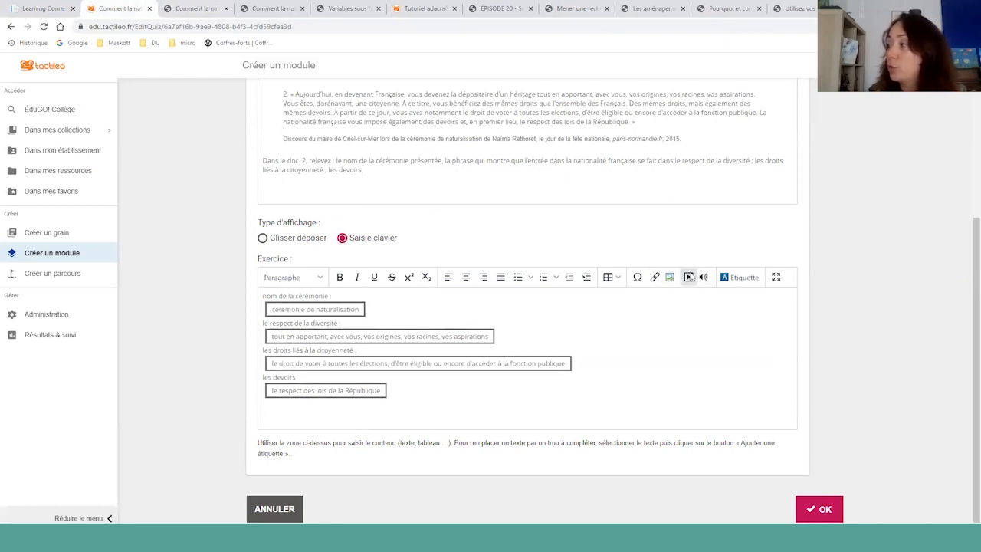
{"action": "left_click", "coordinate": [705, 276]}
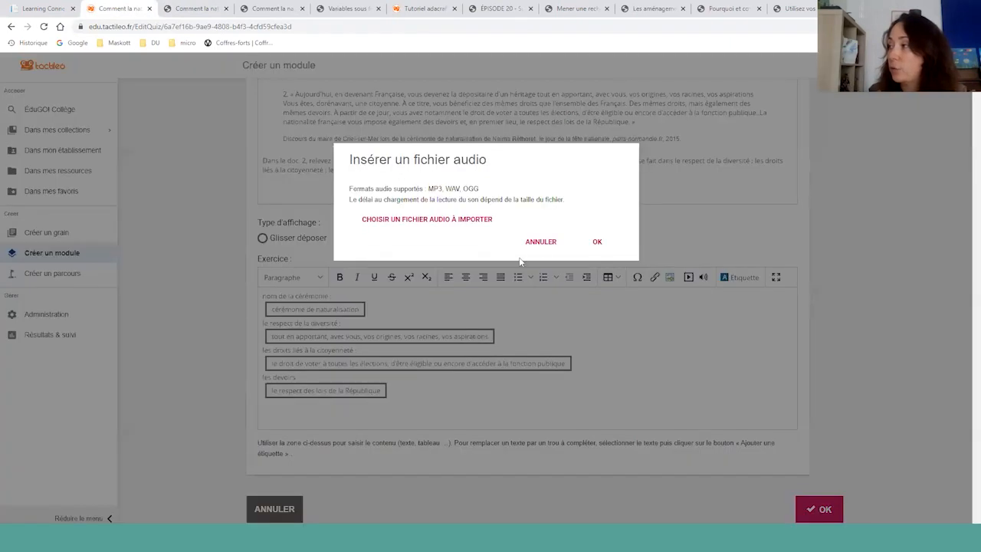
{"action": "left_click", "coordinate": [540, 242]}
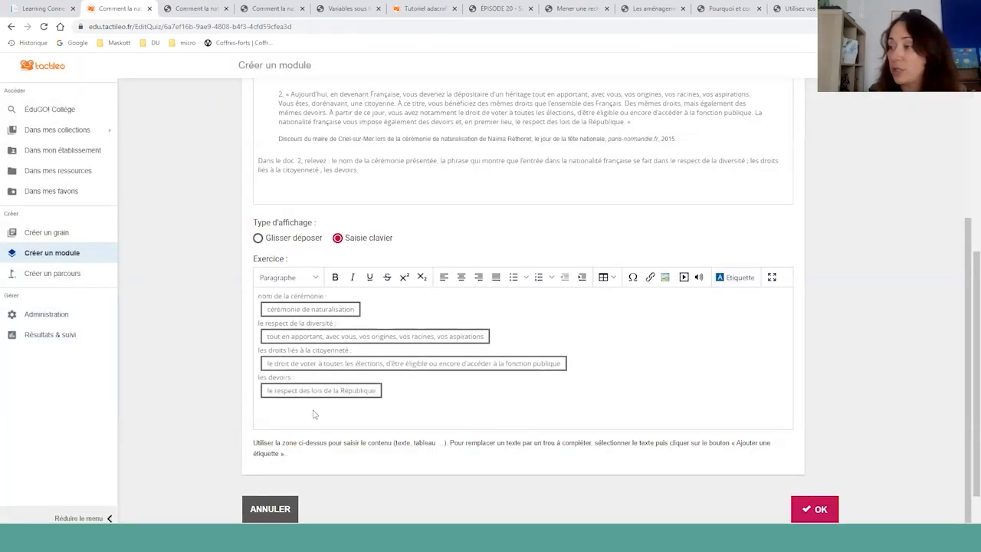
- In element 10's Paramétrage, set the evaluation to "Evaluer automatiquement" and view the resulting answer message settings
{"action": "scroll", "coordinate": [412, 431], "scroll_direction": "up", "scroll_amount": 3}
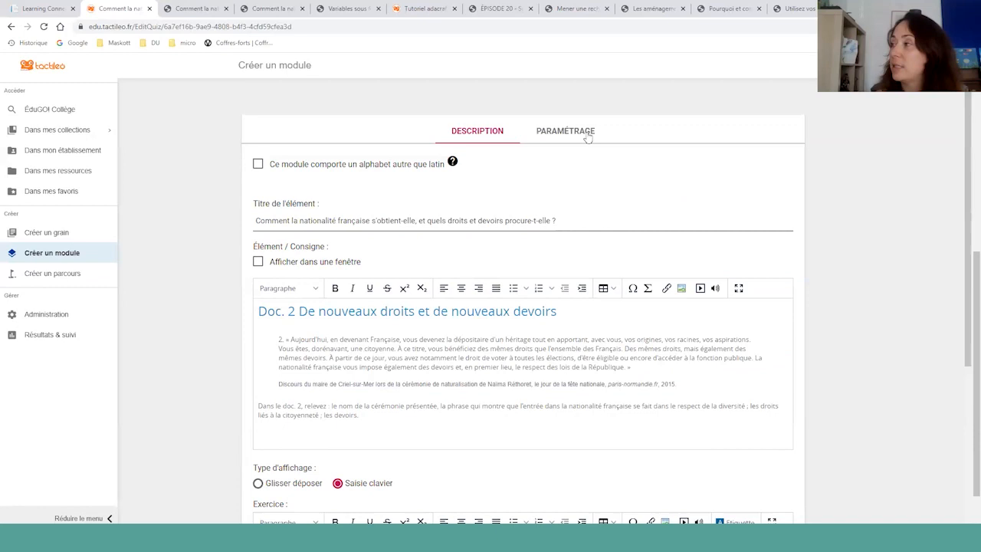
{"action": "left_click", "coordinate": [548, 138]}
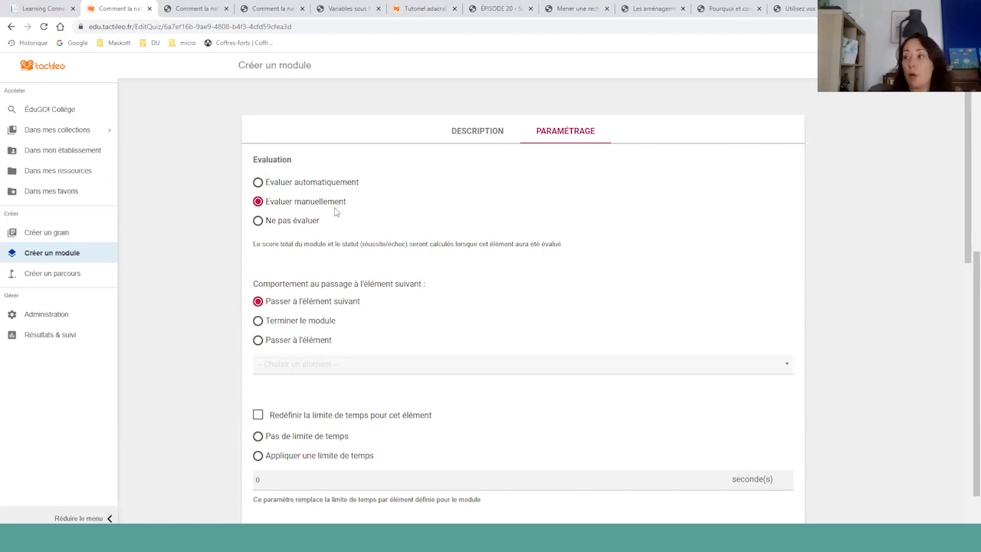
{"action": "left_click", "coordinate": [330, 185]}
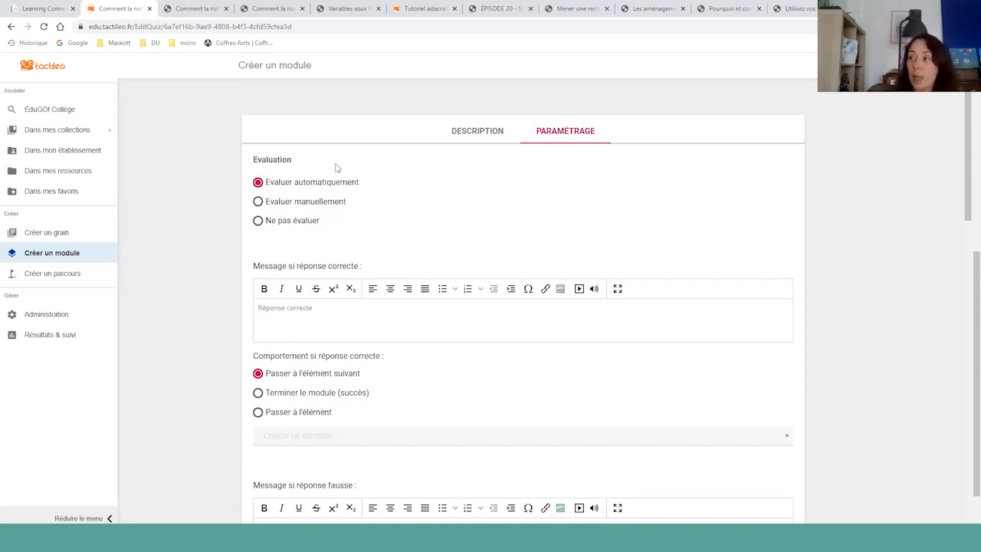
{"action": "scroll", "coordinate": [337, 167], "scroll_direction": "down", "scroll_amount": 1}
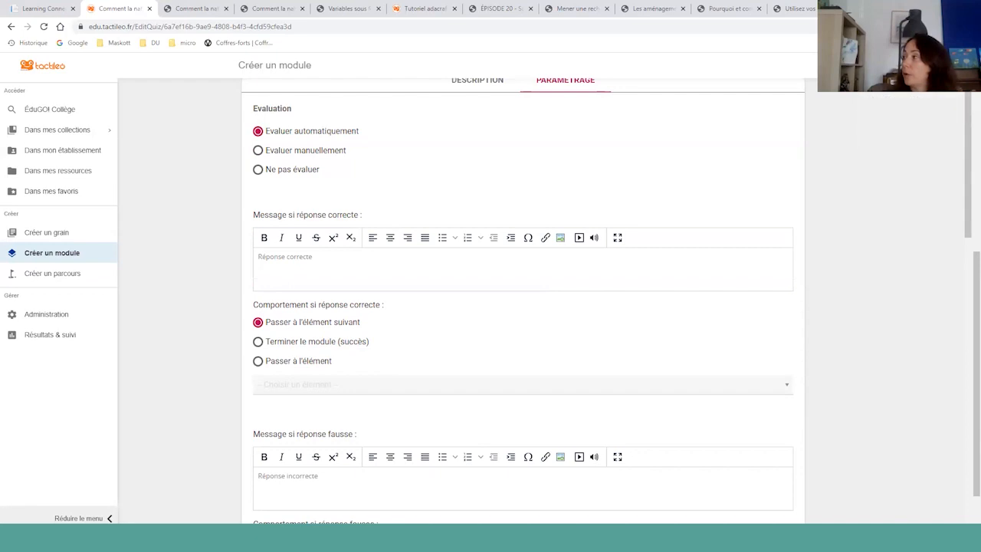
- Increase the browser page zoom by several levels to enlarge the evaluation settings
{"action": "left_click", "coordinate": [971, 27]}
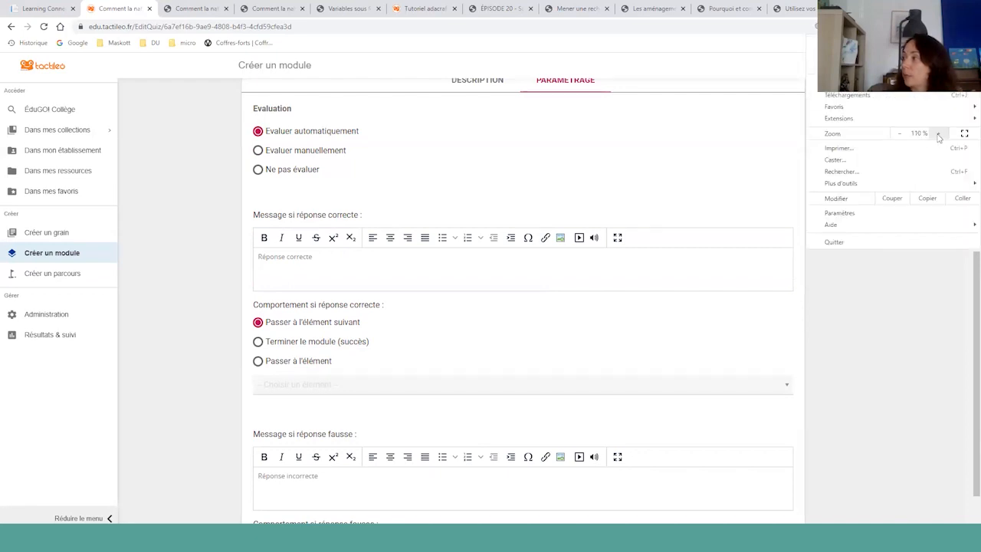
{"action": "left_click", "coordinate": [939, 133]}
{"action": "left_click", "coordinate": [939, 133]}
{"action": "left_click", "coordinate": [939, 136]}
{"action": "left_click", "coordinate": [939, 137]}
{"action": "left_click", "coordinate": [596, 233]}
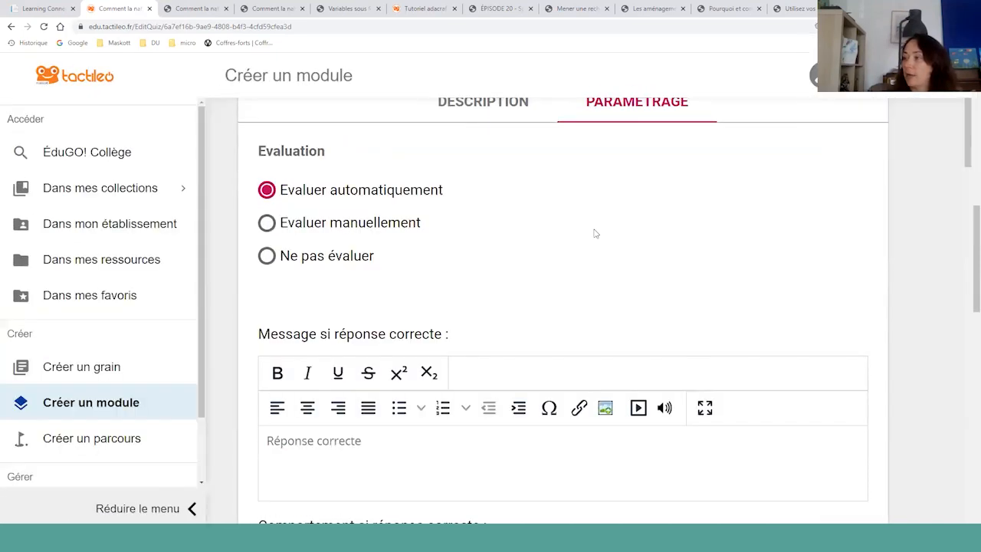
- Replace the message shown for a correct answer with "Bravo"
{"action": "scroll", "coordinate": [580, 241], "scroll_direction": "down", "scroll_amount": 1}
{"action": "scroll", "coordinate": [579, 241], "scroll_direction": "down", "scroll_amount": 1}
{"action": "left_click_drag", "start_coordinate": [366, 338], "coordinate": [267, 339]}
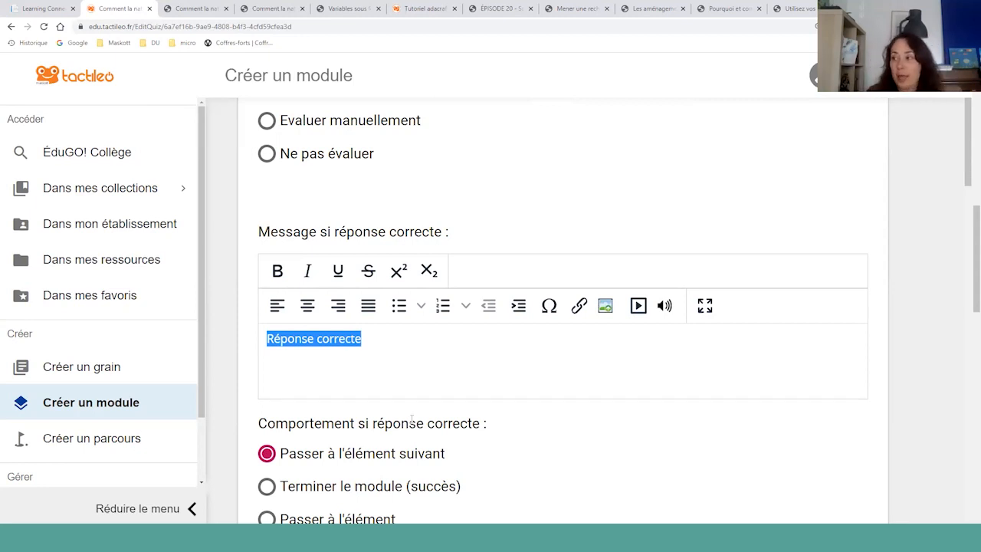
{"action": "type", "text": "Br"}
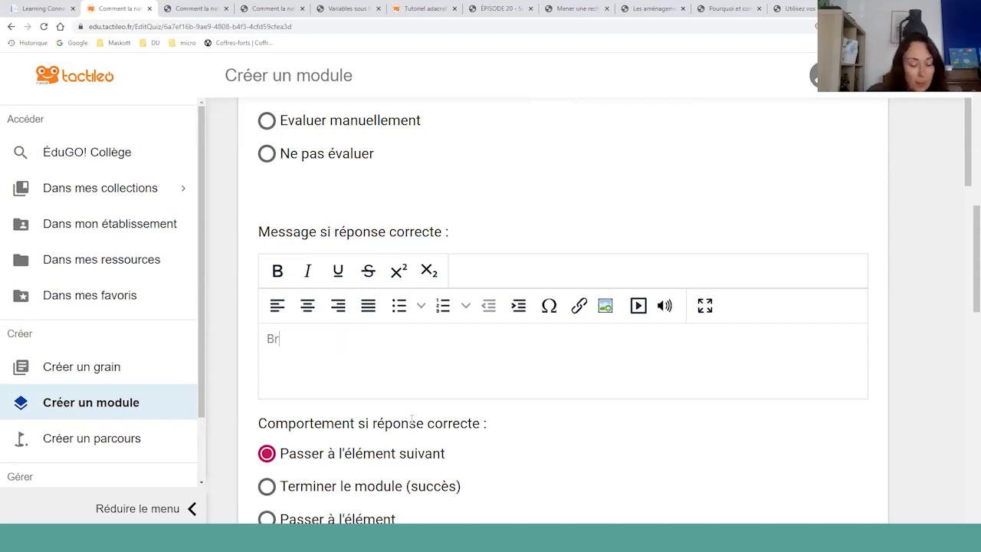
{"action": "type", "text": "avo"}
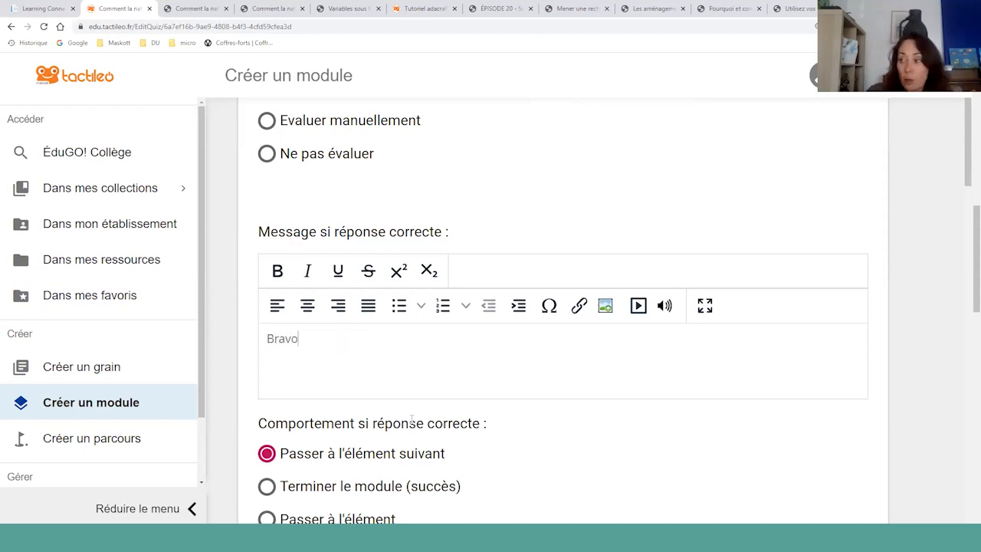
- Complete the correct-answer message so that it reads "Bravo ! Tu as vraiment compris la notion"
{"action": "type", "text": " : Tu a"}
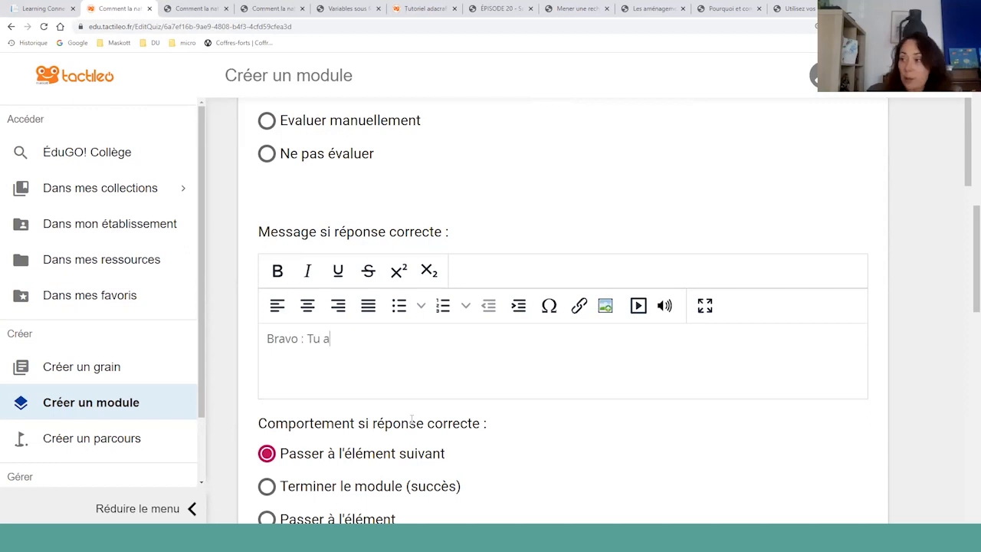
{"action": "type", "text": "s vraime"}
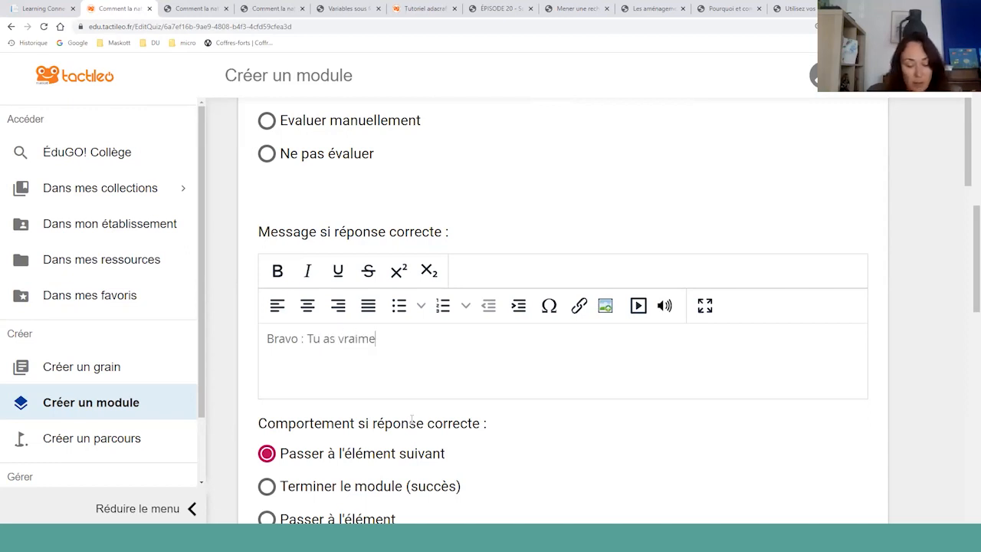
{"action": "type", "text": "nt compris la notion"}
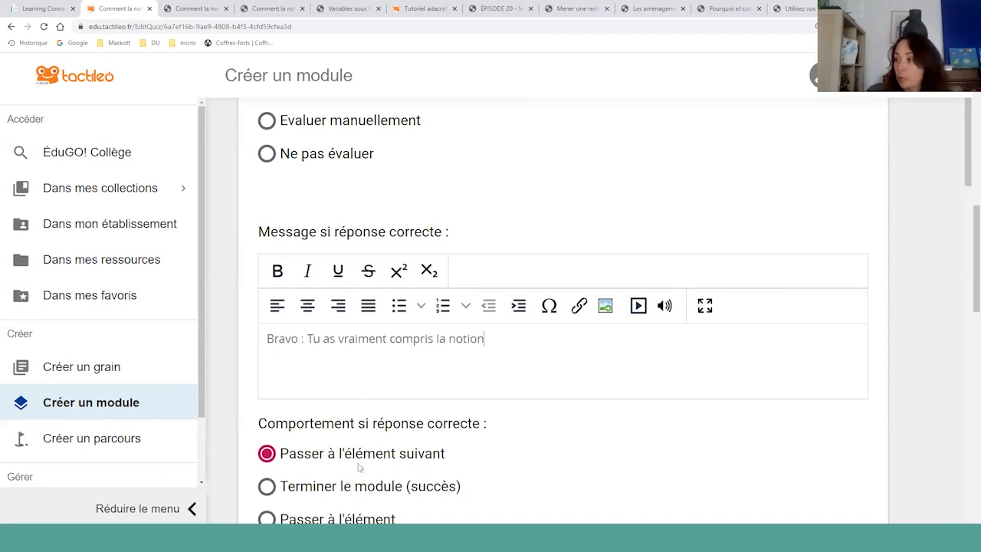
{"action": "double_click", "coordinate": [302, 338]}
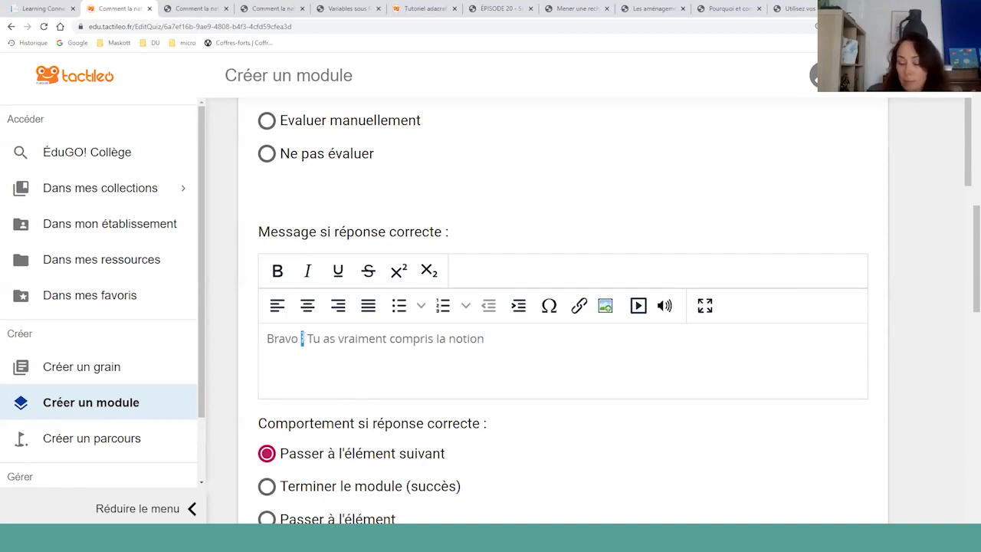
{"action": "type", "text": "!"}
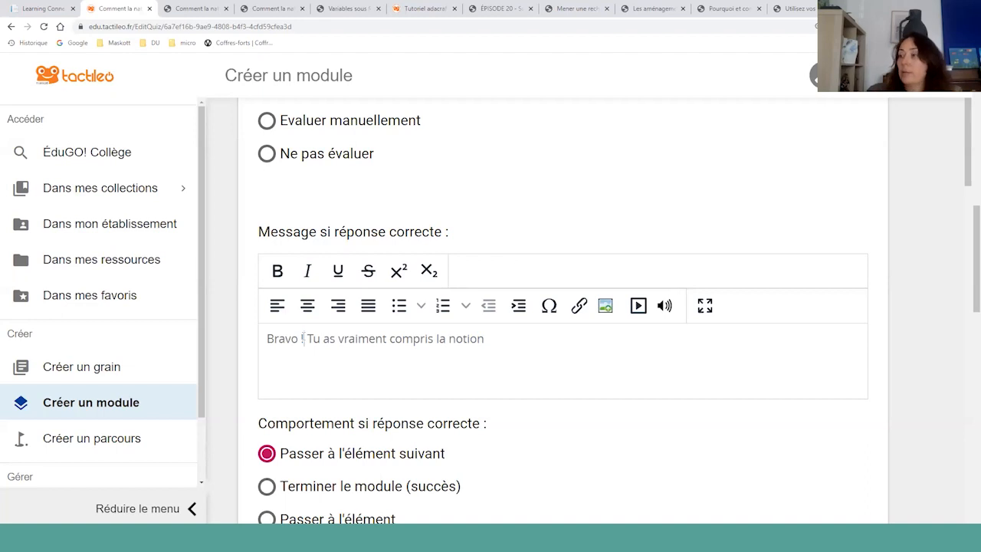
- Replace the message shown for a wrong answer with "C'est un exercice, tu vas continuer à progresser."
{"action": "scroll", "coordinate": [368, 364], "scroll_direction": "down", "scroll_amount": 5}
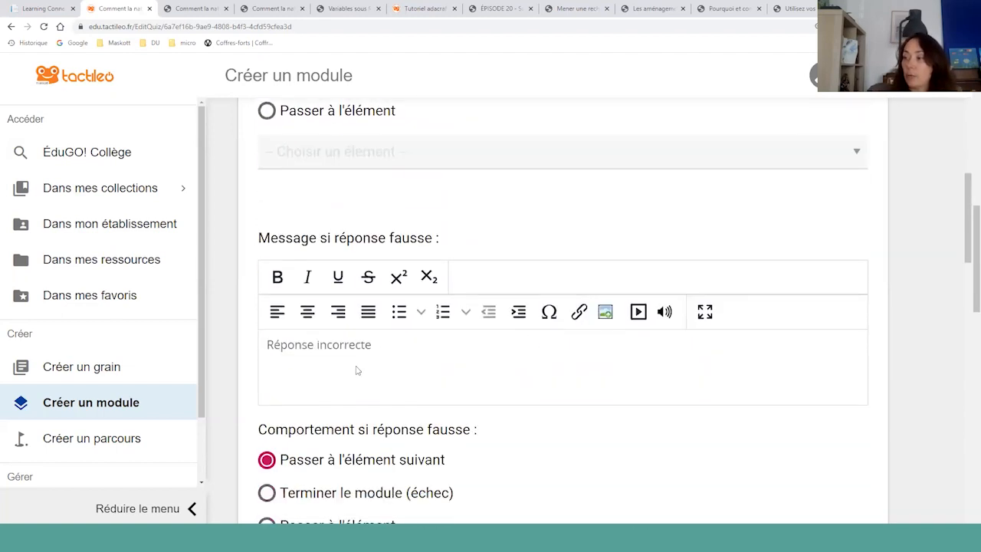
{"action": "left_click_drag", "start_coordinate": [376, 346], "coordinate": [261, 351]}
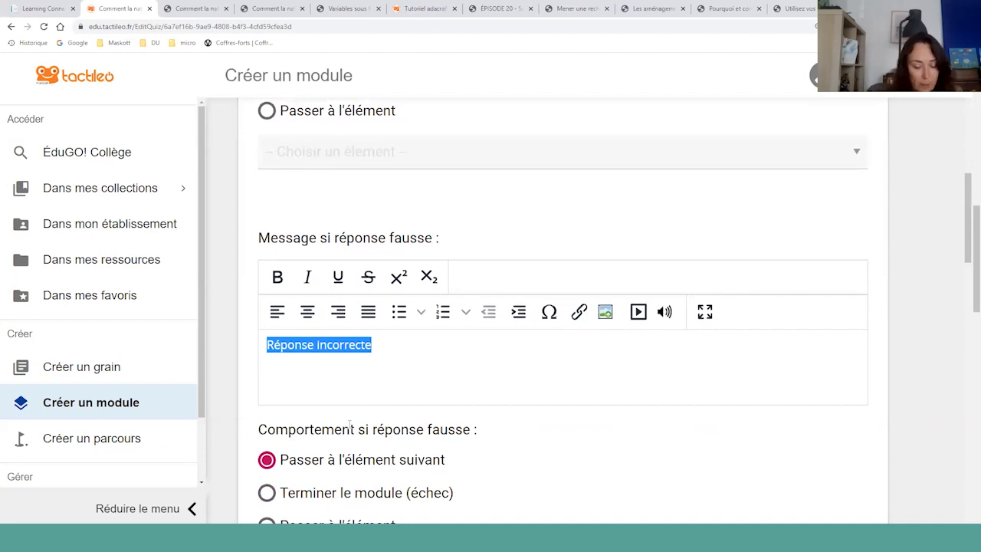
{"action": "type", "text": "C'est "}
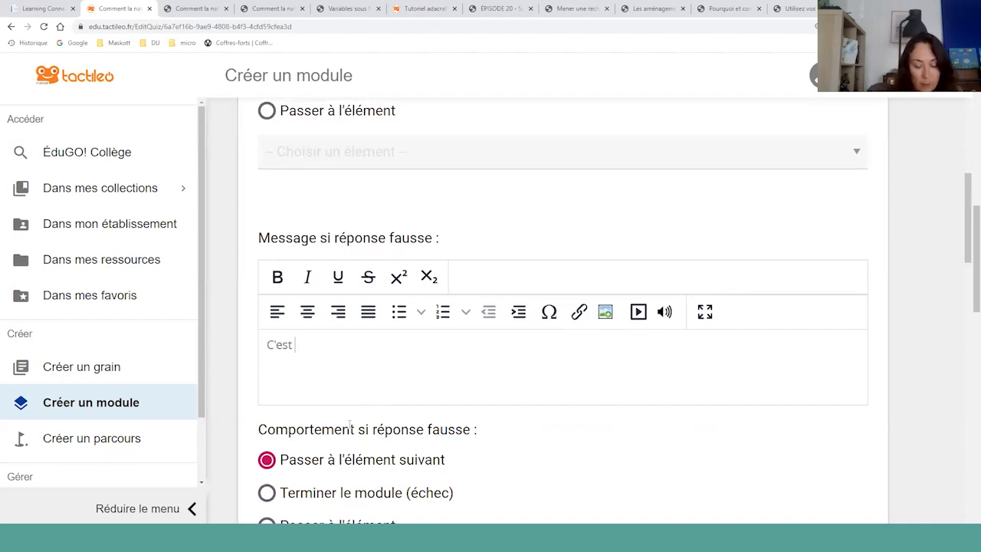
{"action": "type", "text": "un exerci"}
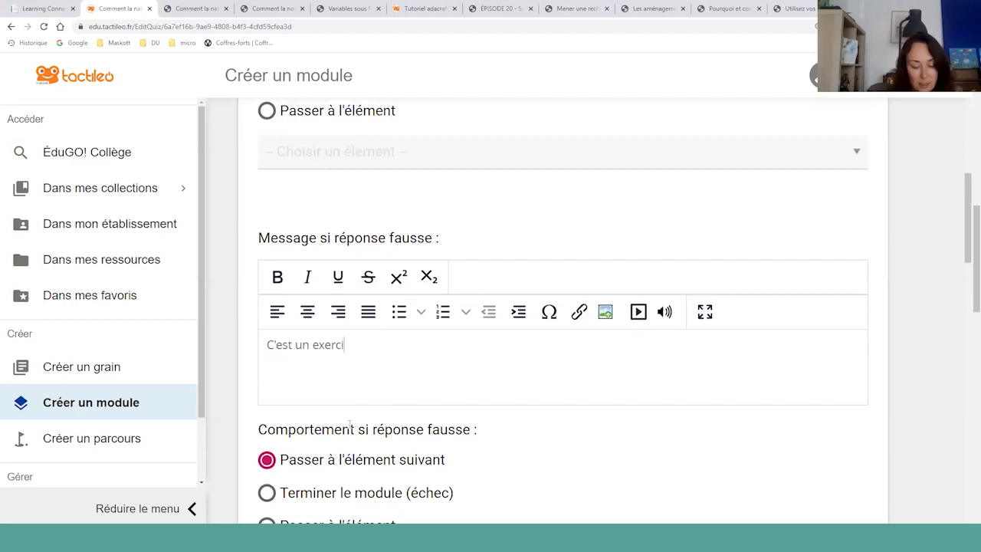
{"action": "type", "text": "ce, tu vas "}
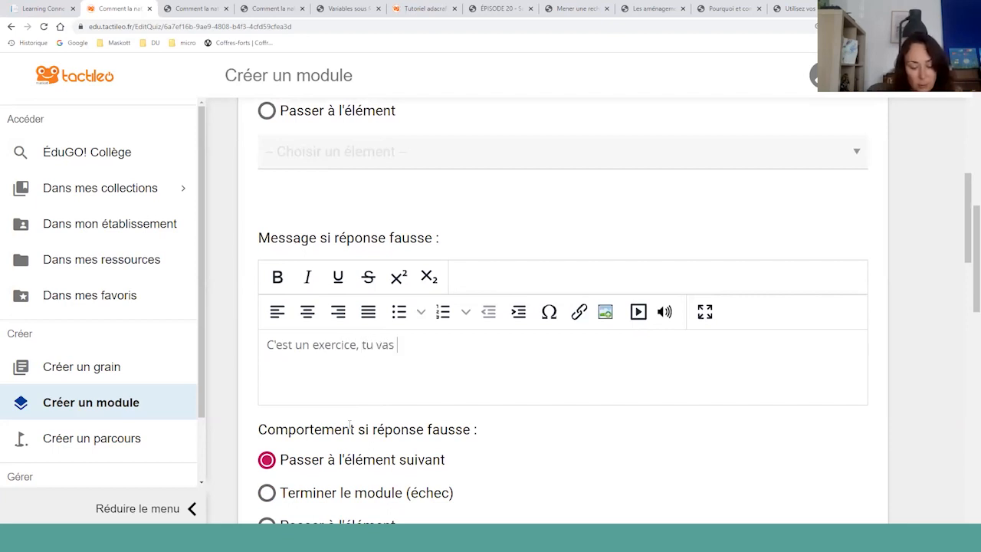
{"action": "type", "text": "continuer à "}
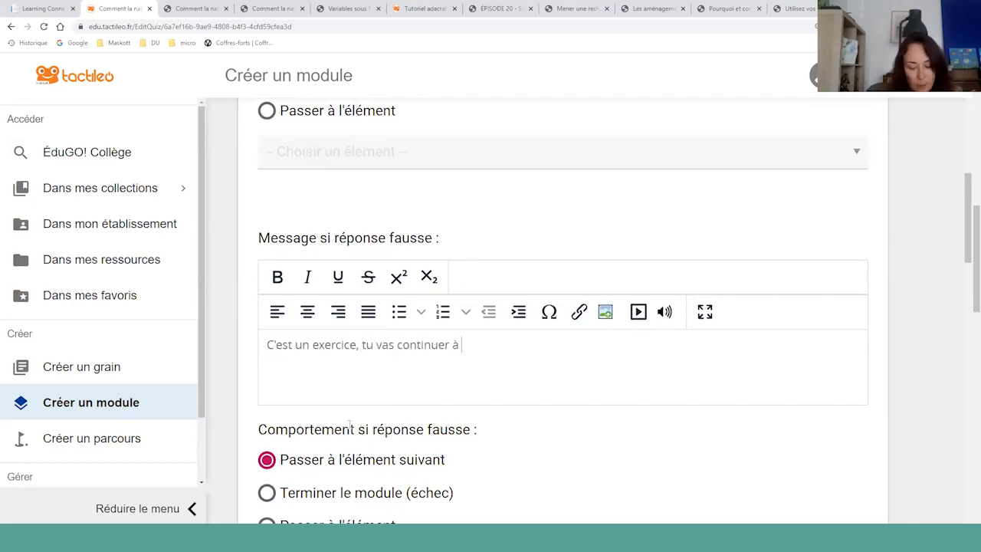
{"action": "type", "text": "progresser"}
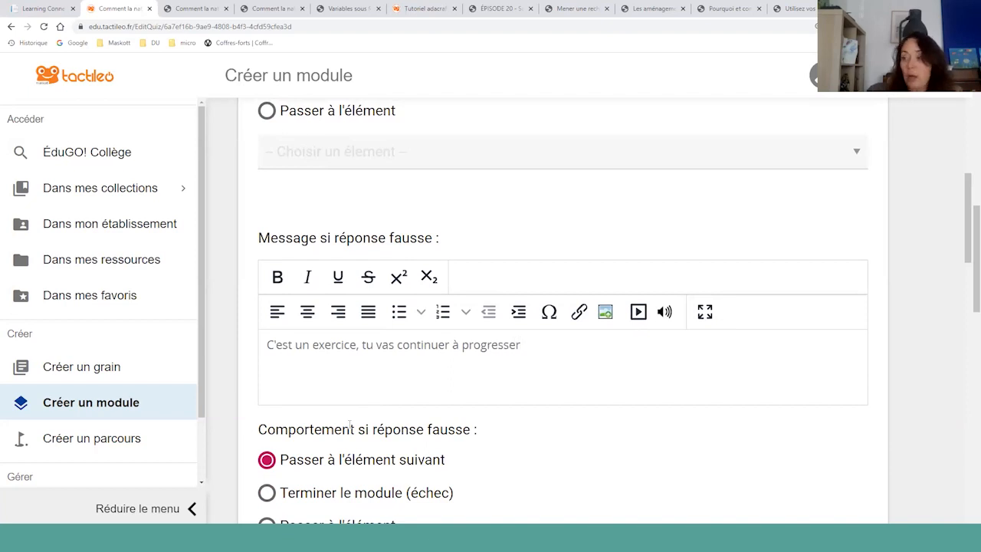
{"action": "type", "text": "."}
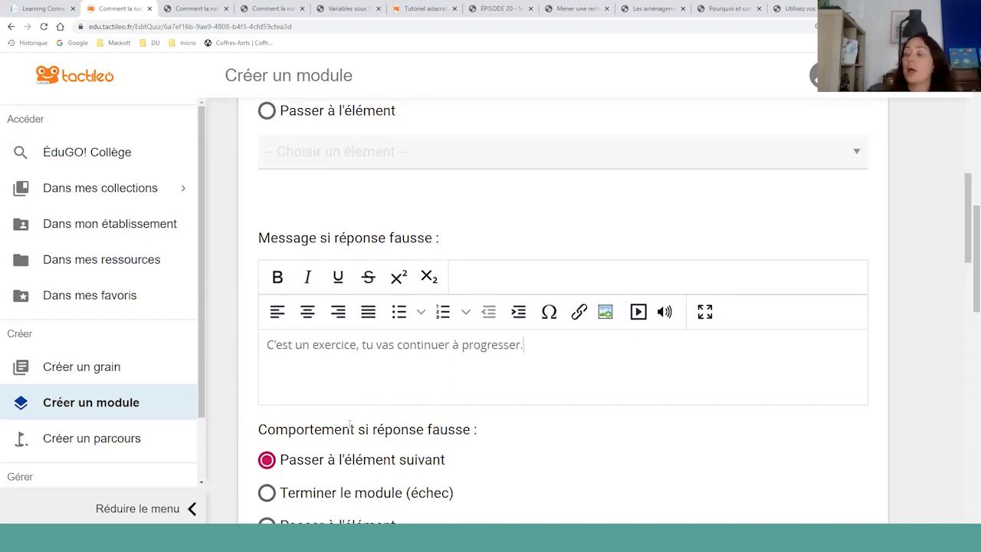
- Try the correct-answer behaviours "Terminer le module (succès)" and "Passer à l'élément", and view the list of elements available as targets
{"action": "scroll", "coordinate": [350, 427], "scroll_direction": "up", "scroll_amount": 2}
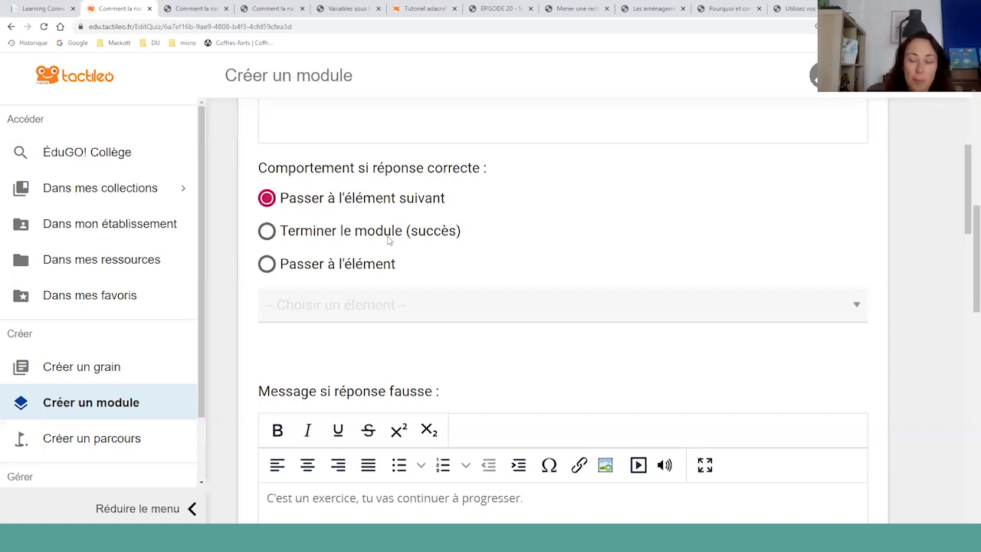
{"action": "left_click", "coordinate": [389, 241]}
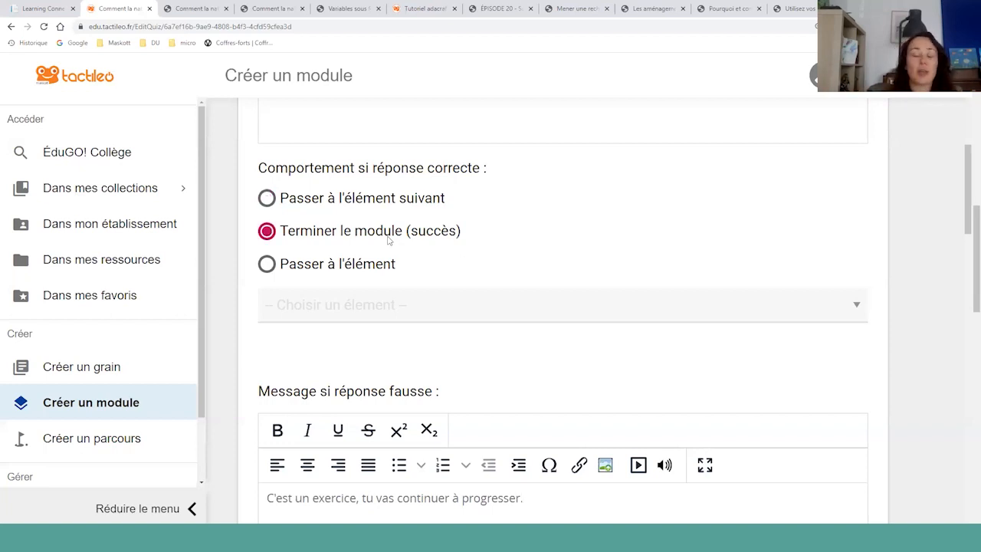
{"action": "left_click", "coordinate": [381, 267]}
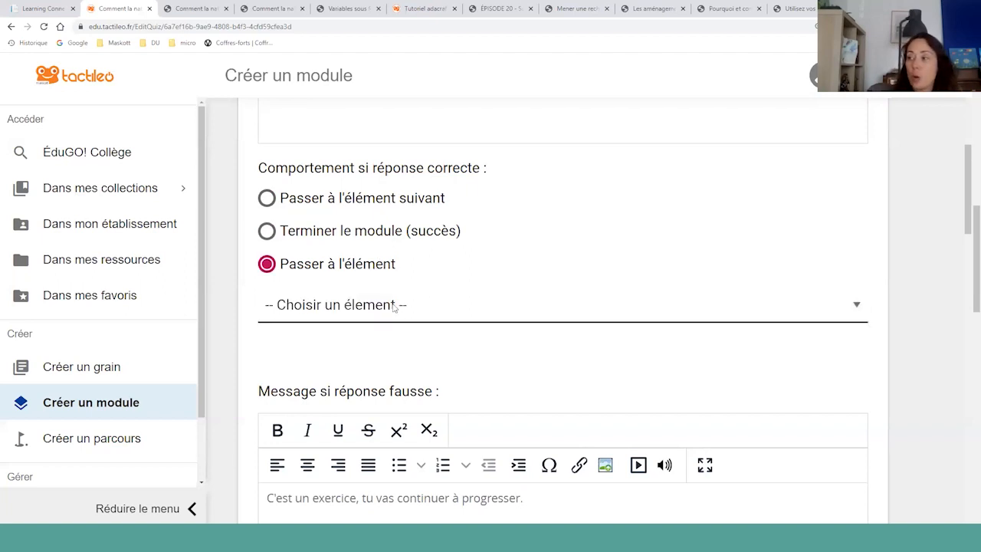
{"action": "left_click", "coordinate": [394, 307]}
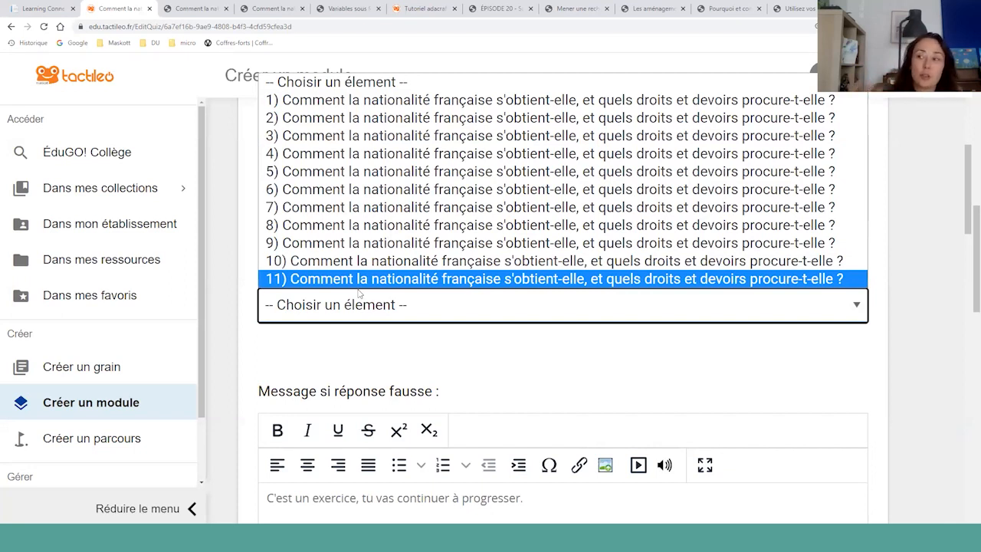
{"action": "left_click", "coordinate": [329, 341]}
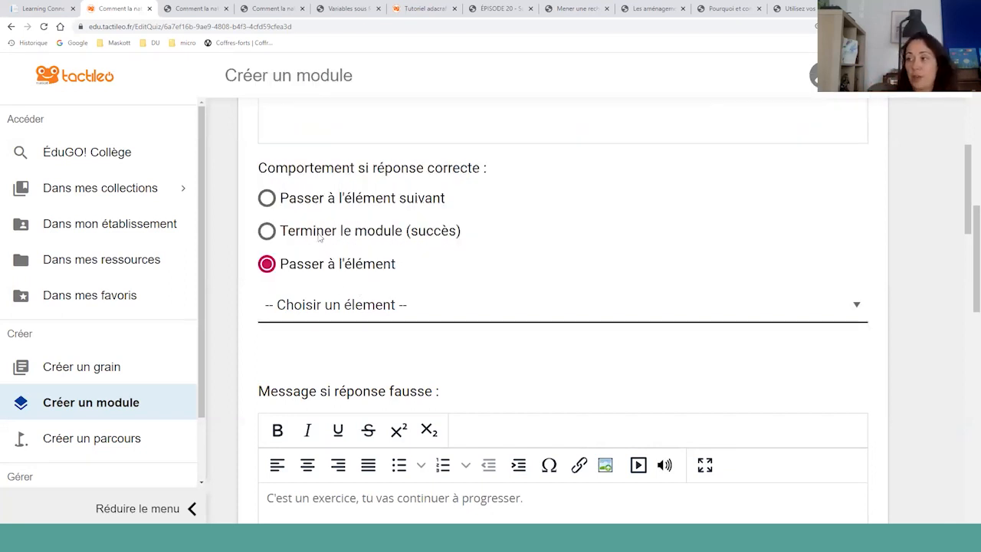
- Try the "Passer à l'élément" behaviour for a wrong answer, and settle on "Terminer le module (échec)"
{"action": "scroll", "coordinate": [358, 355], "scroll_direction": "down", "scroll_amount": 2}
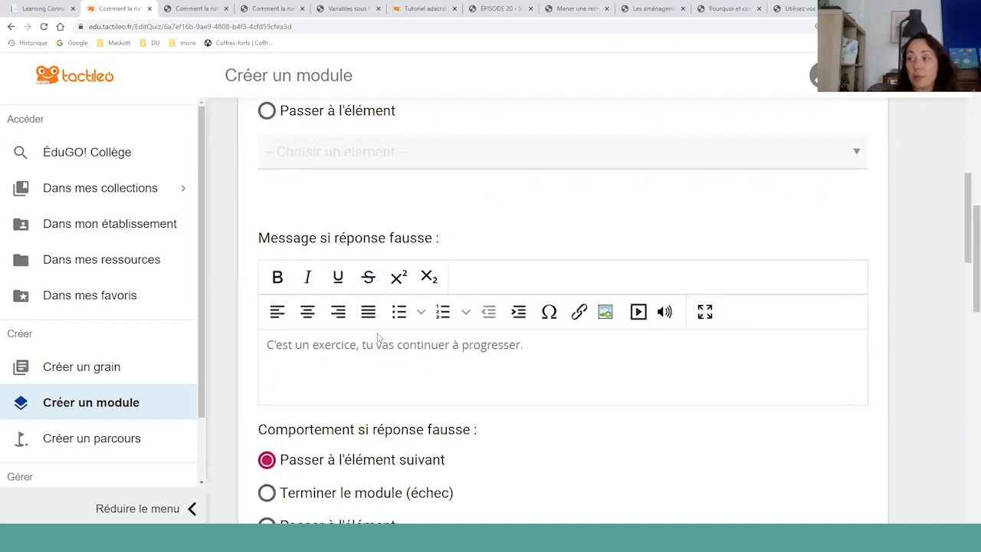
{"action": "scroll", "coordinate": [381, 338], "scroll_direction": "down", "scroll_amount": 1}
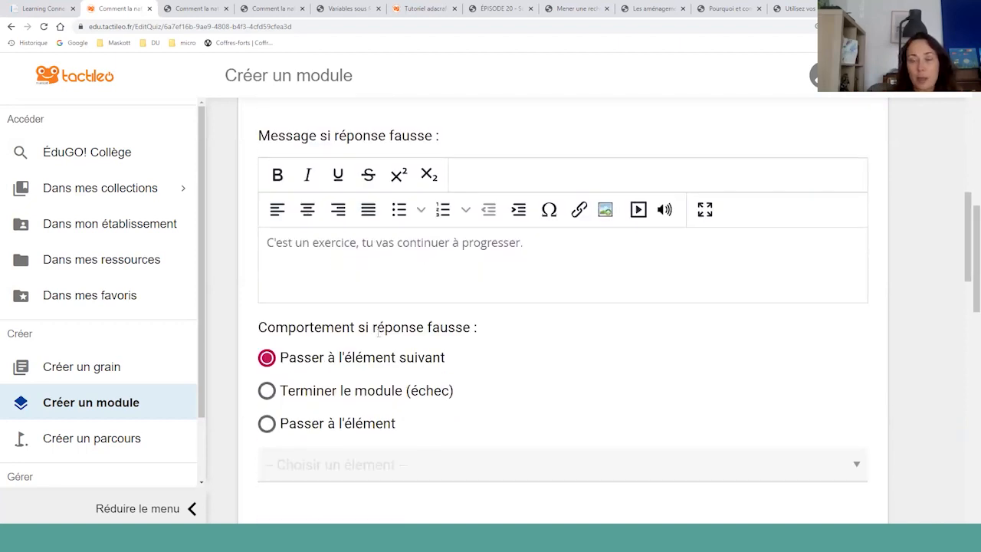
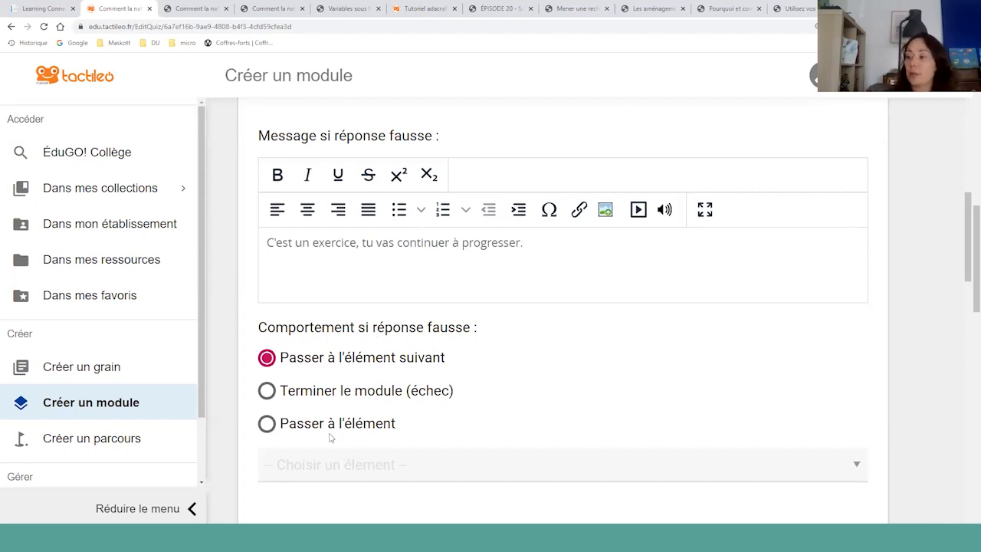
{"action": "left_click", "coordinate": [294, 392]}
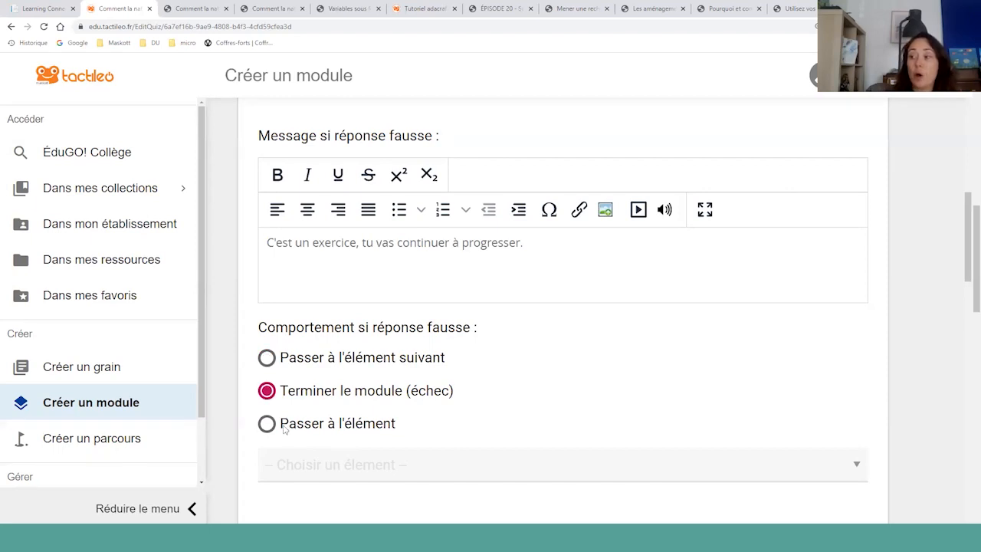
{"action": "left_click", "coordinate": [289, 428]}
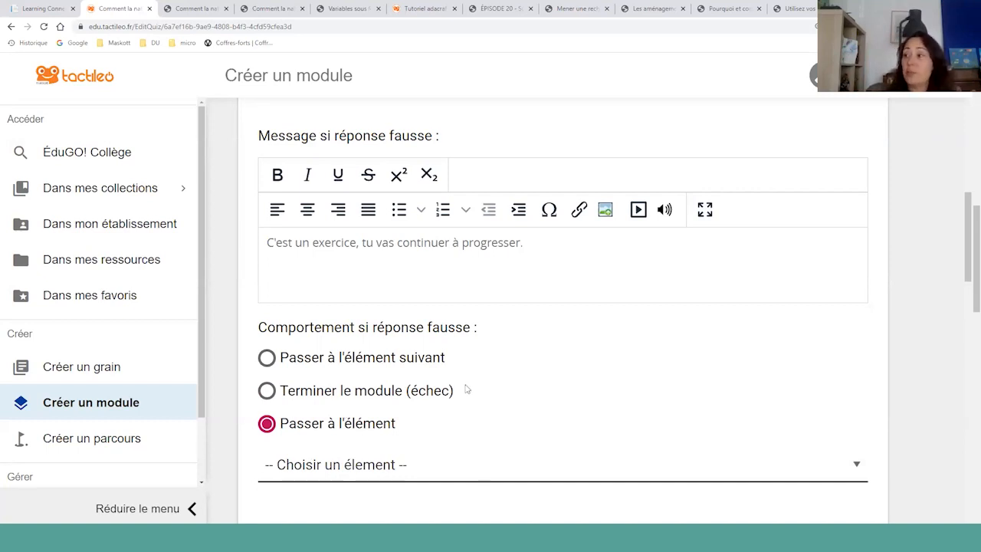
{"action": "left_click", "coordinate": [378, 390]}
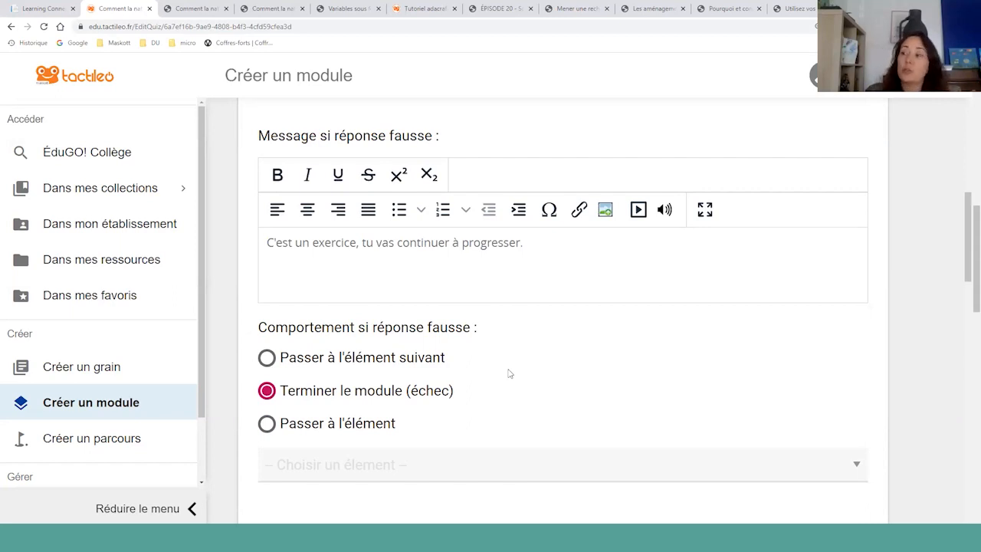
- Redefine the display at the end of this element and set it to "Résultat avec correction"
{"action": "scroll", "coordinate": [431, 342], "scroll_direction": "down", "scroll_amount": 4}
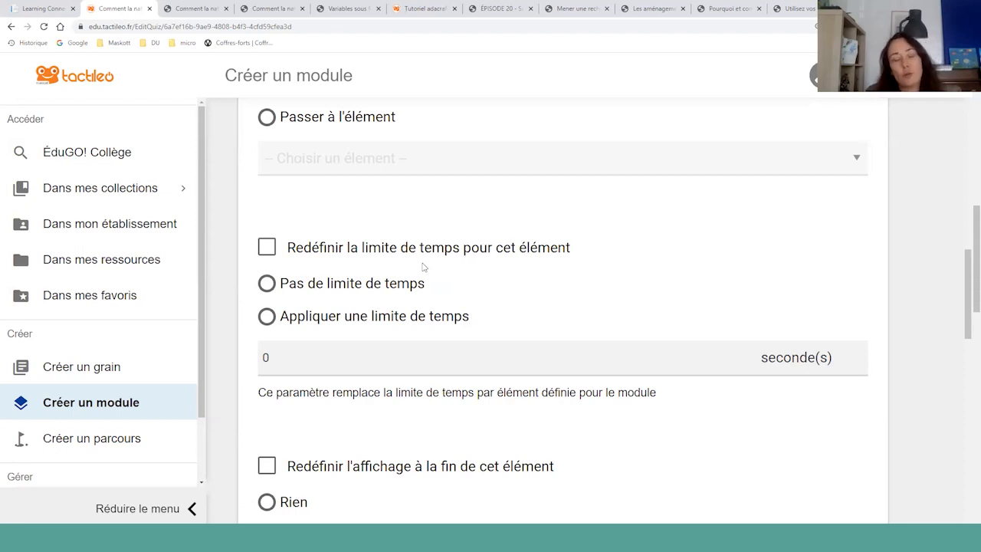
{"action": "scroll", "coordinate": [422, 267], "scroll_direction": "down", "scroll_amount": 4}
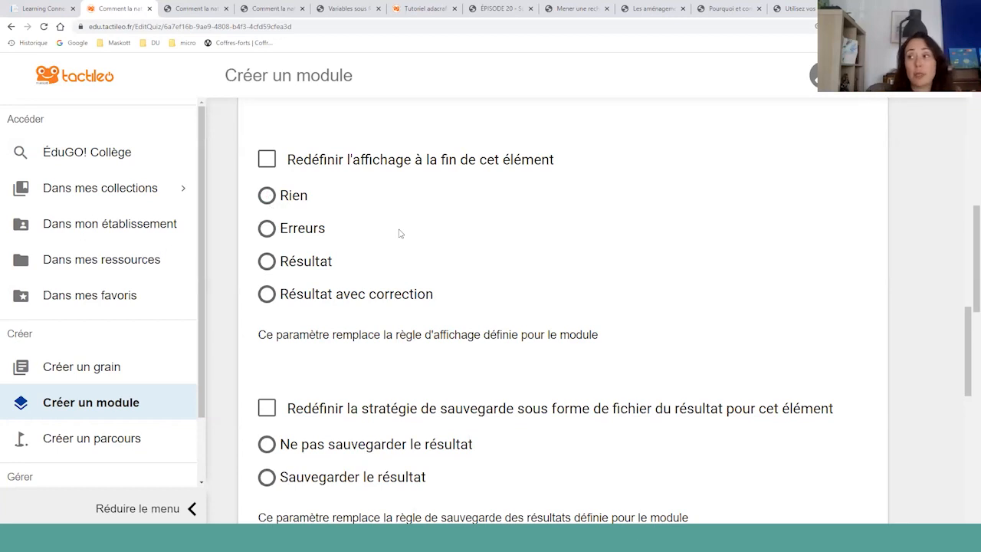
{"action": "left_click", "coordinate": [267, 159]}
{"action": "left_click", "coordinate": [306, 235]}
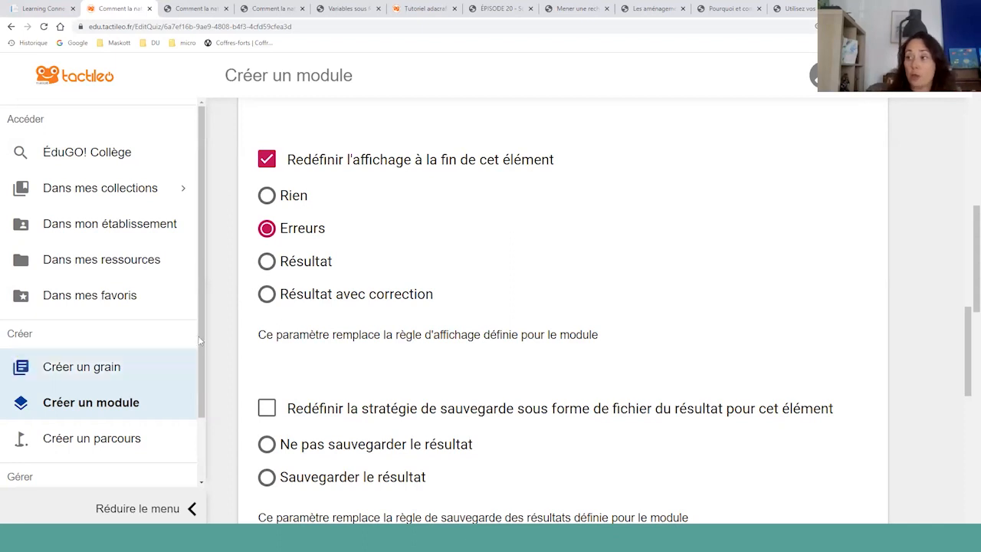
{"action": "left_click", "coordinate": [268, 263]}
{"action": "left_click", "coordinate": [268, 294]}
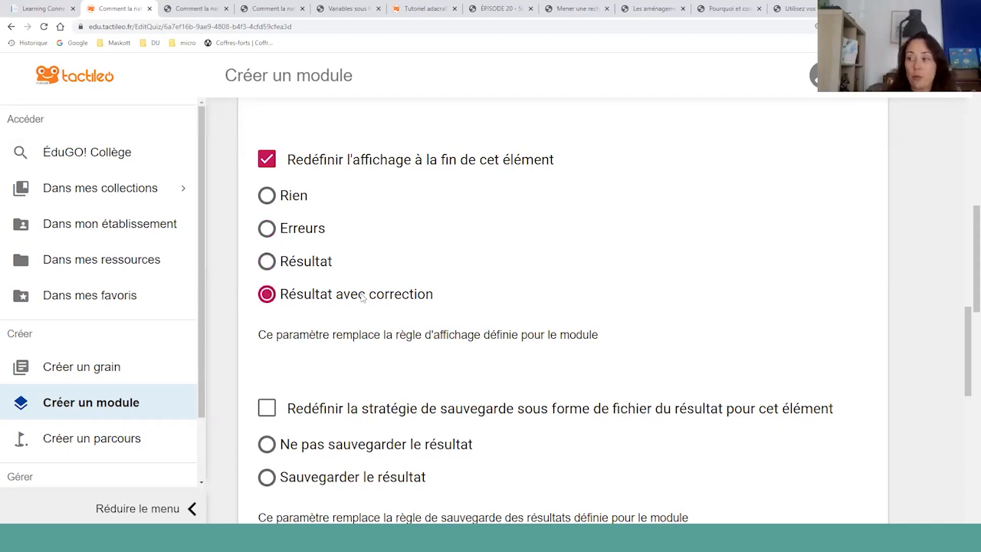
{"action": "scroll", "coordinate": [358, 298], "scroll_direction": "down", "scroll_amount": 5}
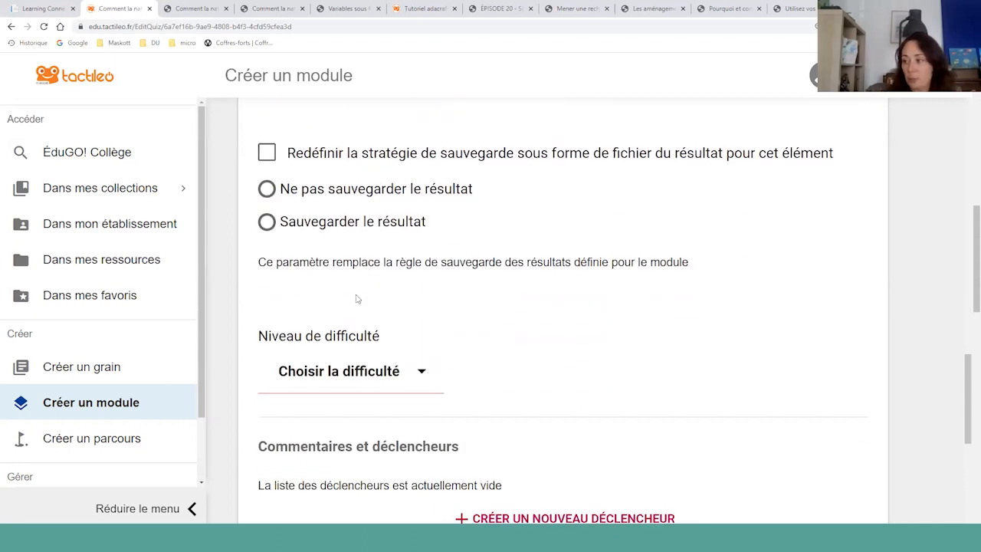
- Make a new hint available on each new attempt, with a delay of 10 seconds before each hint
{"action": "left_click", "coordinate": [373, 282]}
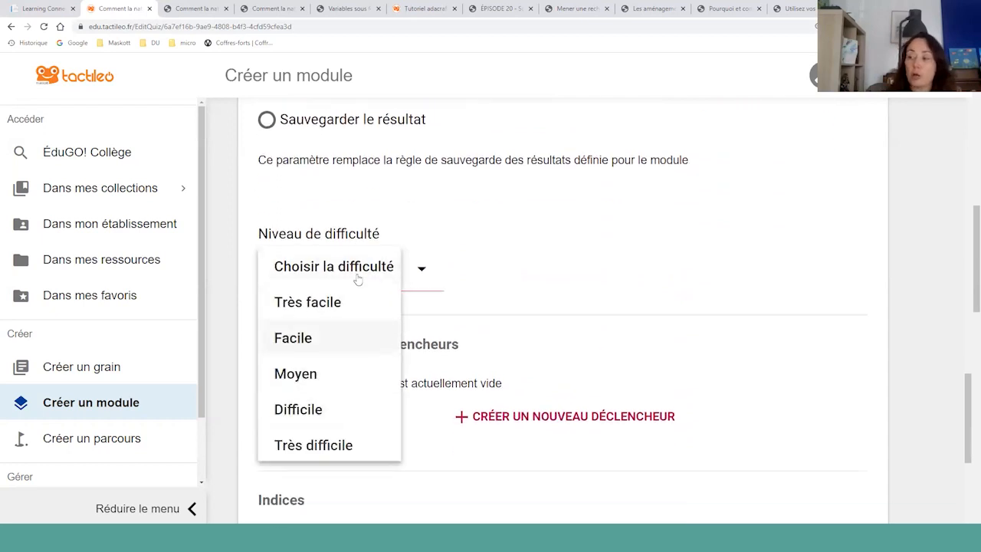
{"action": "scroll", "coordinate": [452, 259], "scroll_direction": "down", "scroll_amount": 2}
{"action": "scroll", "coordinate": [454, 259], "scroll_direction": "down", "scroll_amount": 3}
{"action": "left_click", "coordinate": [267, 236]}
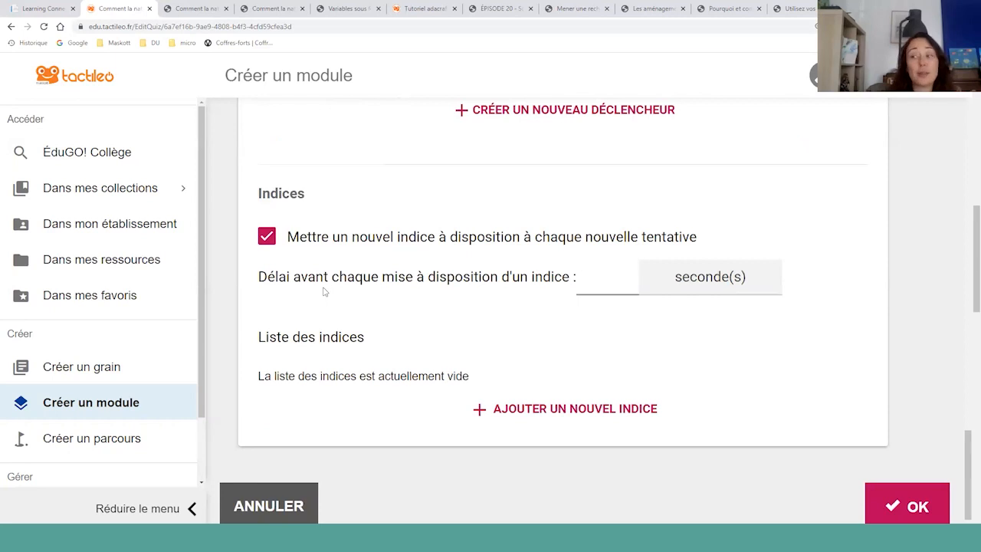
{"action": "left_click", "coordinate": [613, 277]}
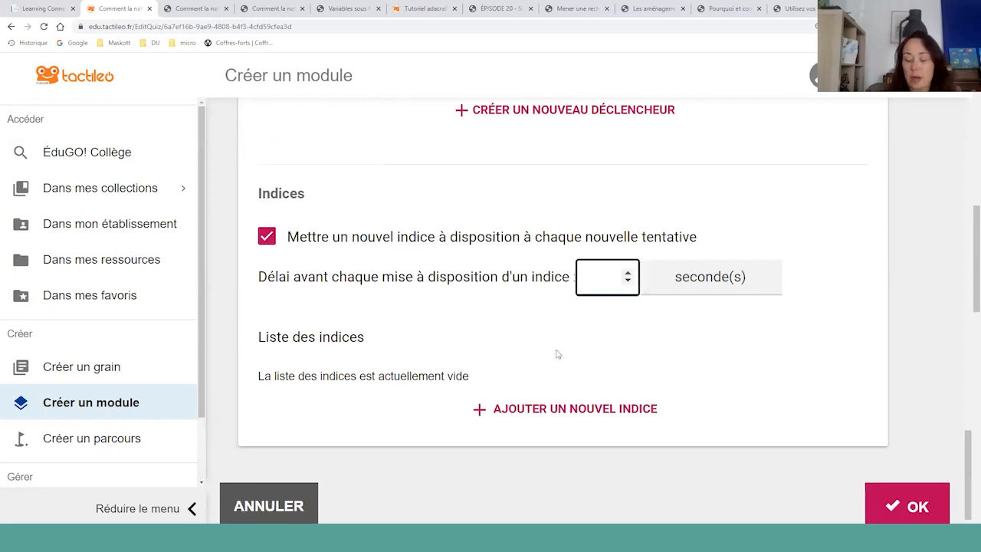
{"action": "type", "text": "10"}
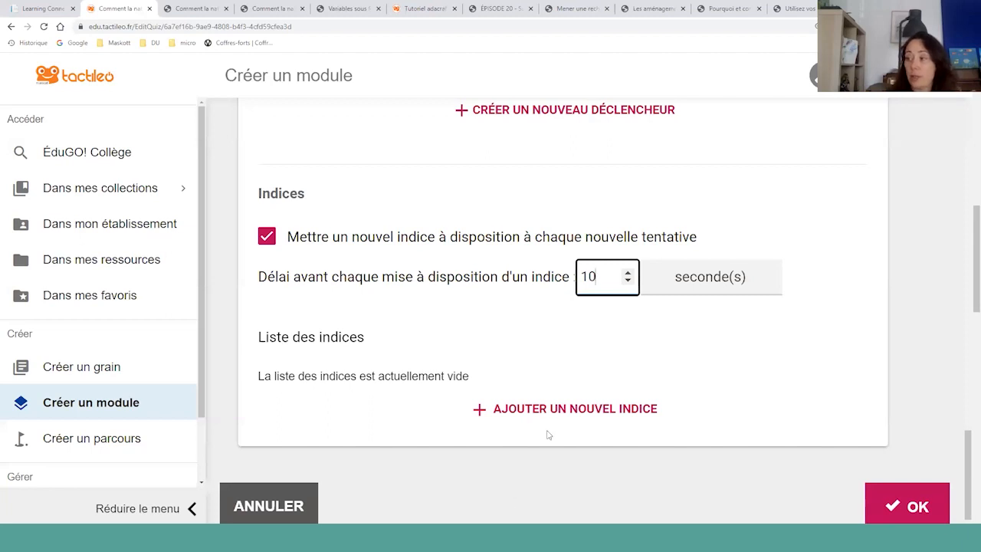
- Add a new hint, draft the text "Rappel : ??????????????" in it, then cancel the draft and the element's changes
{"action": "left_click", "coordinate": [551, 412]}
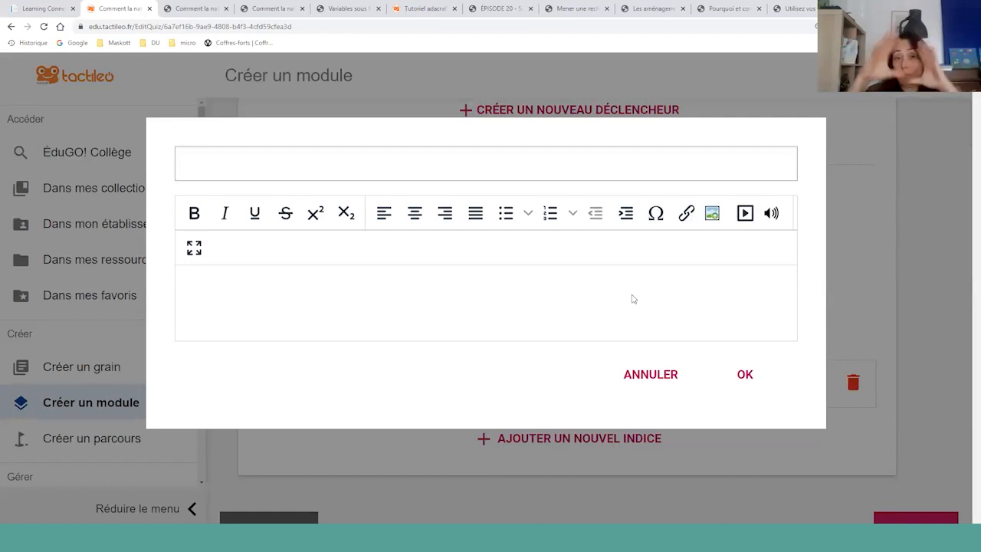
{"action": "left_click", "coordinate": [363, 302]}
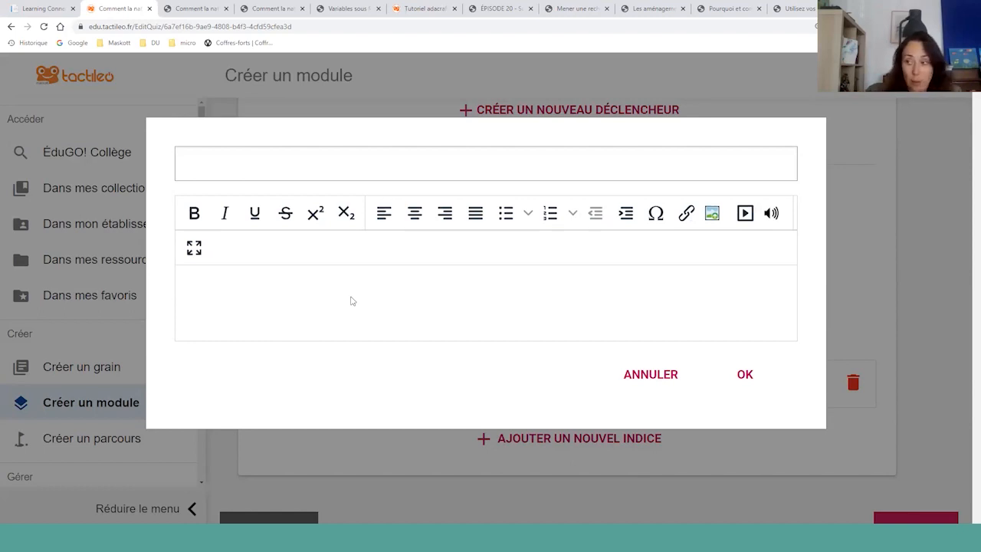
{"action": "type", "text": "Rappe"}
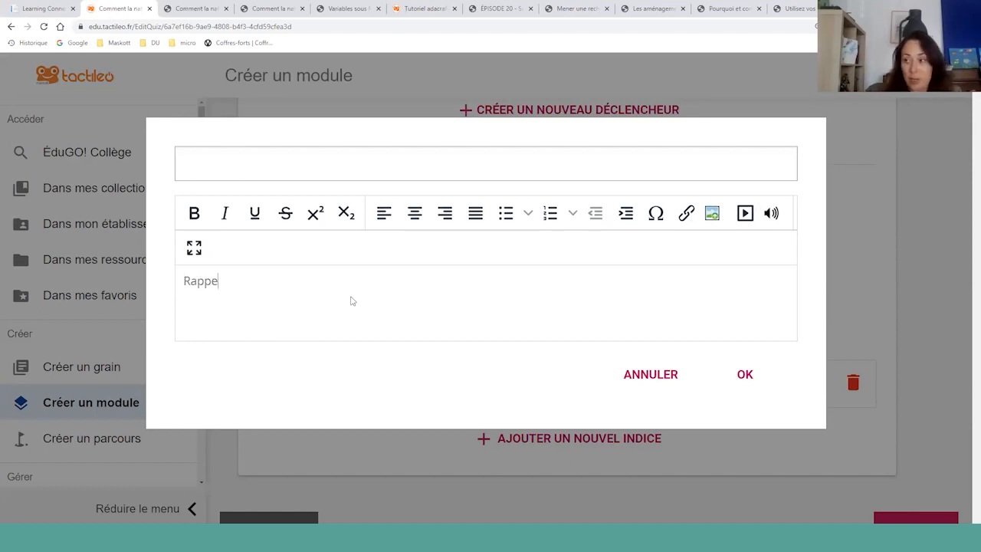
{"action": "type", "text": "l : ?"}
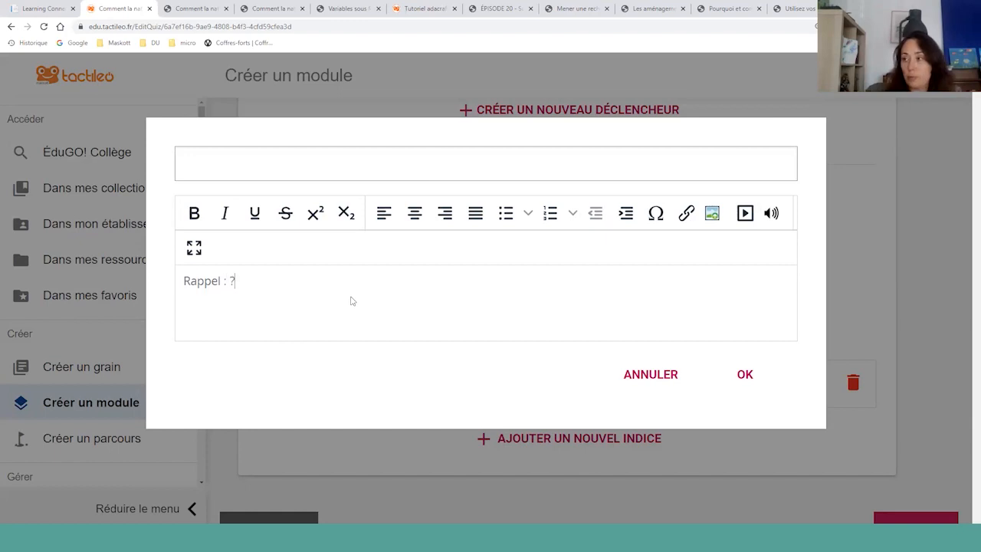
{"action": "type", "text": "?????????????"}
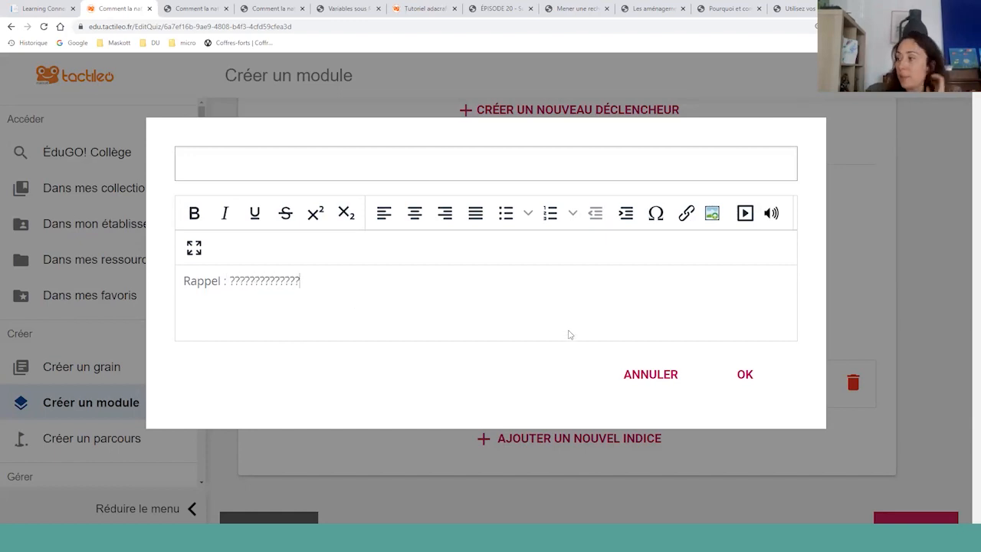
{"action": "left_click", "coordinate": [655, 375]}
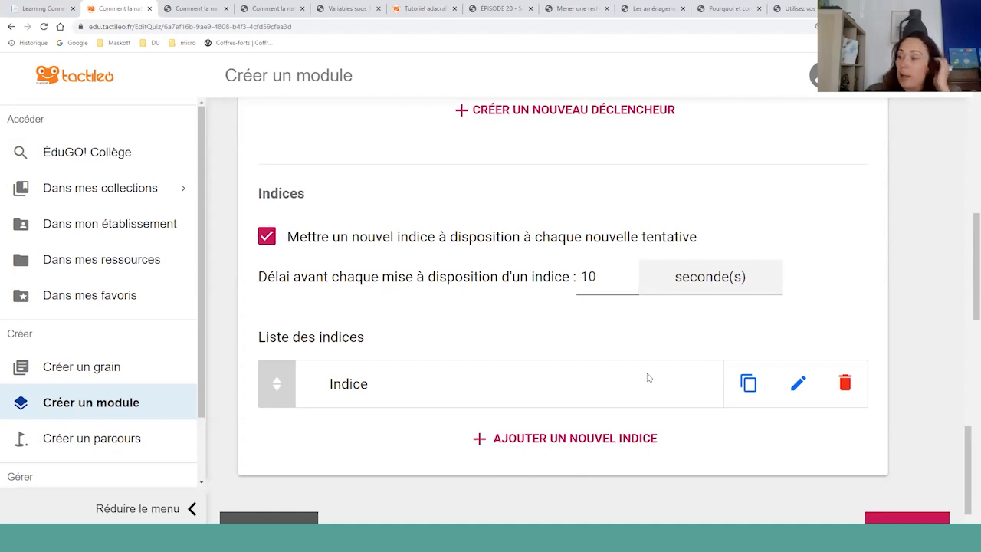
{"action": "left_click", "coordinate": [268, 518]}
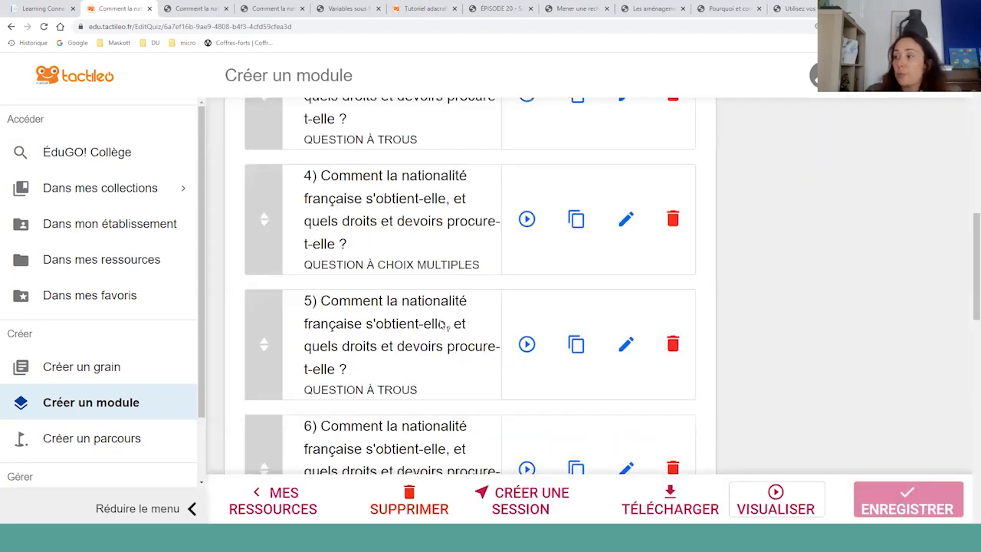
- Reduce the browser's page zoom by two levels and bring the end of the module's element list into view
{"action": "scroll", "coordinate": [443, 326], "scroll_direction": "down", "scroll_amount": 9}
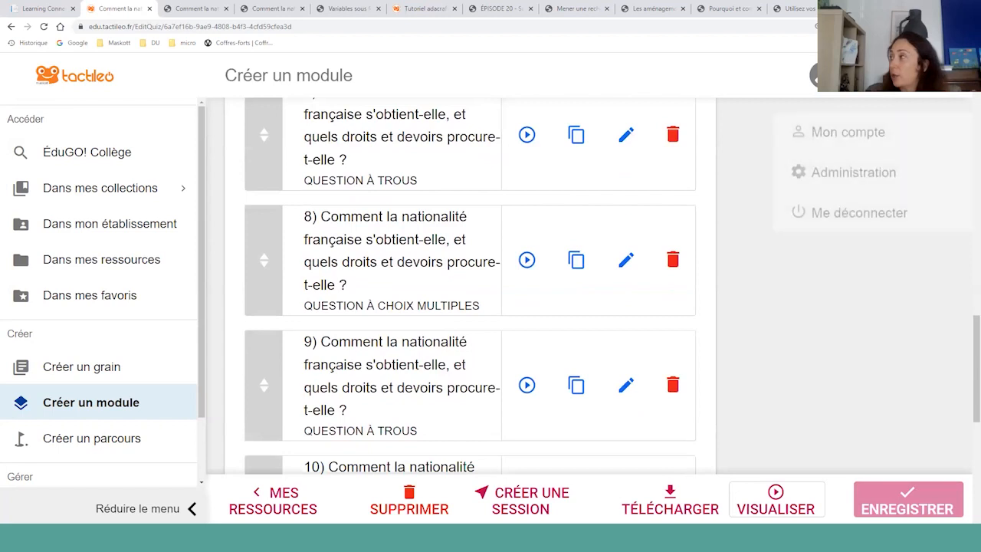
{"action": "left_click", "coordinate": [970, 26]}
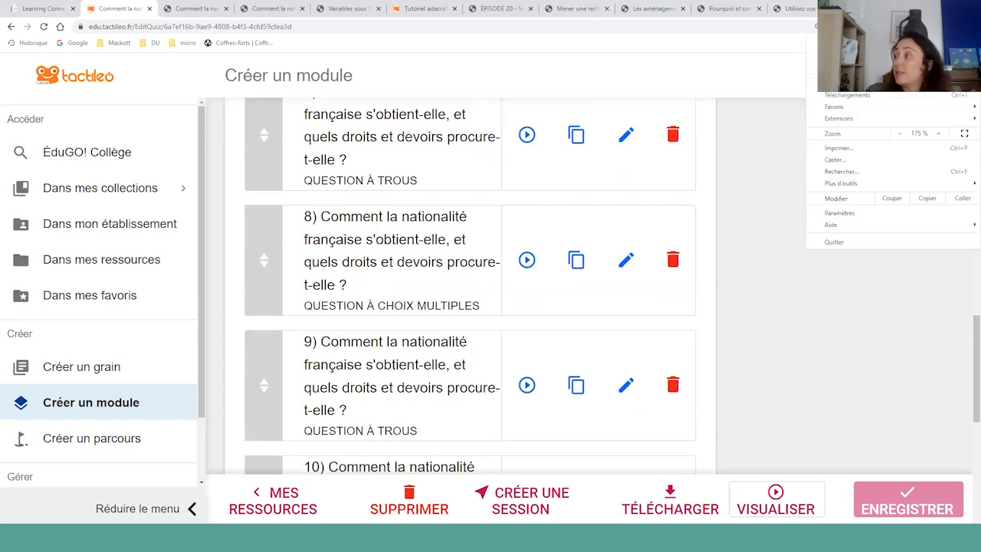
{"action": "left_click", "coordinate": [900, 133]}
{"action": "left_click", "coordinate": [900, 134]}
{"action": "left_click", "coordinate": [463, 259]}
{"action": "scroll", "coordinate": [464, 259], "scroll_direction": "down", "scroll_amount": 3}
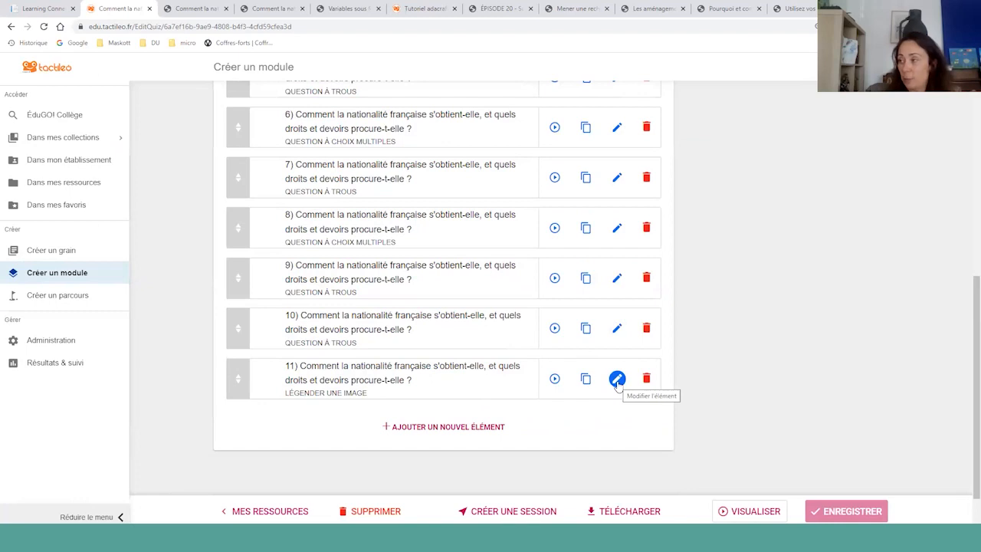
- Duplicate element 10 of the module, and append "niveau 1" to the title of the original element 10
{"action": "left_click", "coordinate": [586, 328]}
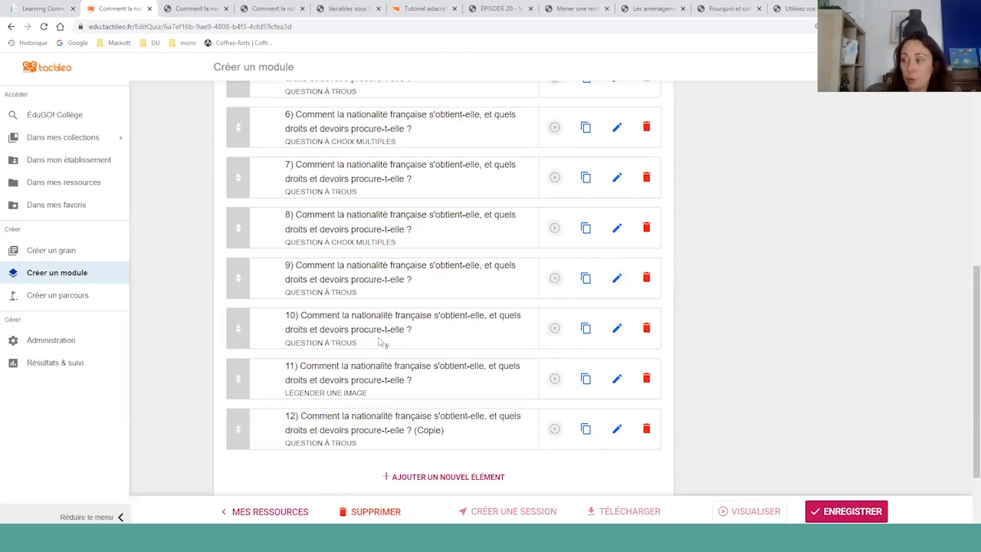
{"action": "left_click", "coordinate": [586, 328]}
{"action": "left_click", "coordinate": [618, 332]}
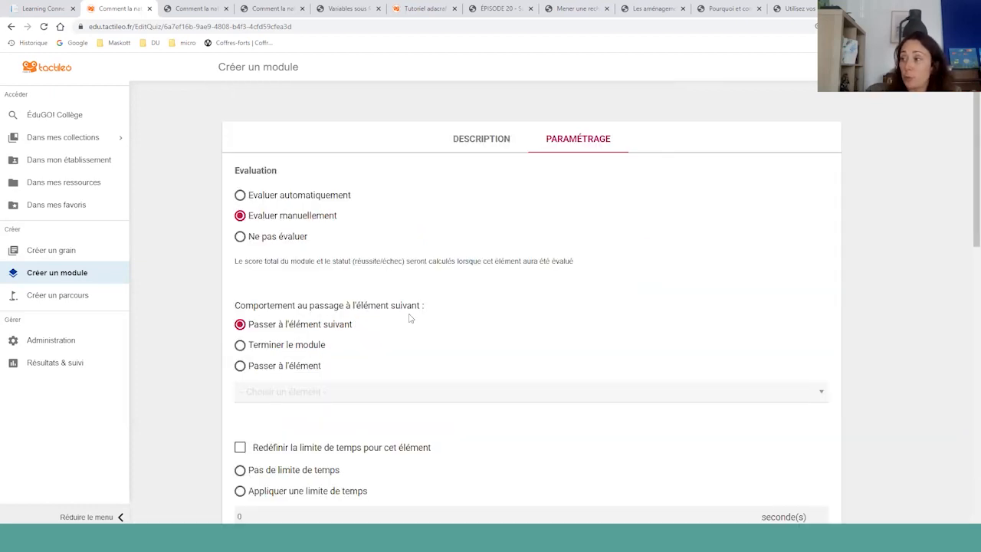
{"action": "left_click", "coordinate": [486, 139]}
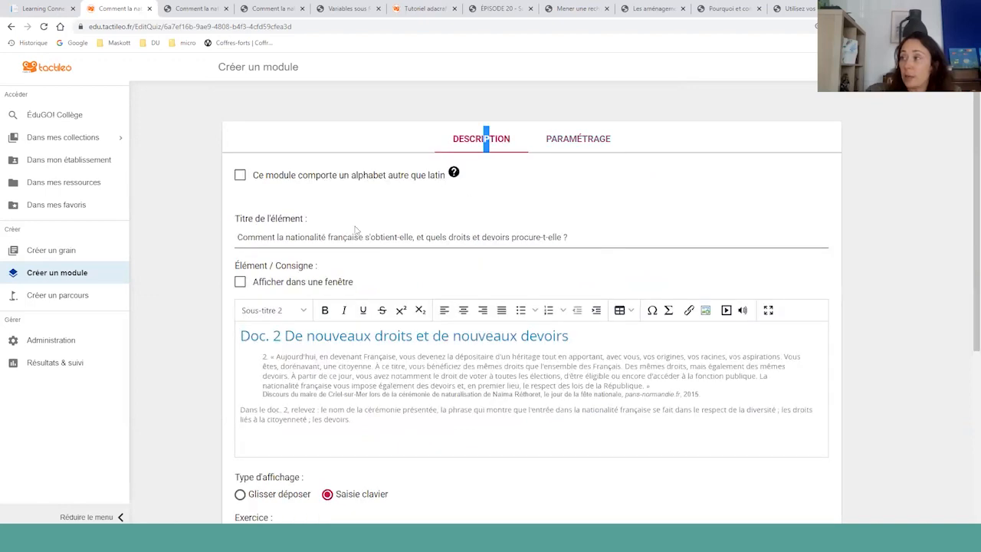
{"action": "left_click", "coordinate": [589, 241]}
{"action": "type", "text": "niveau 1"}
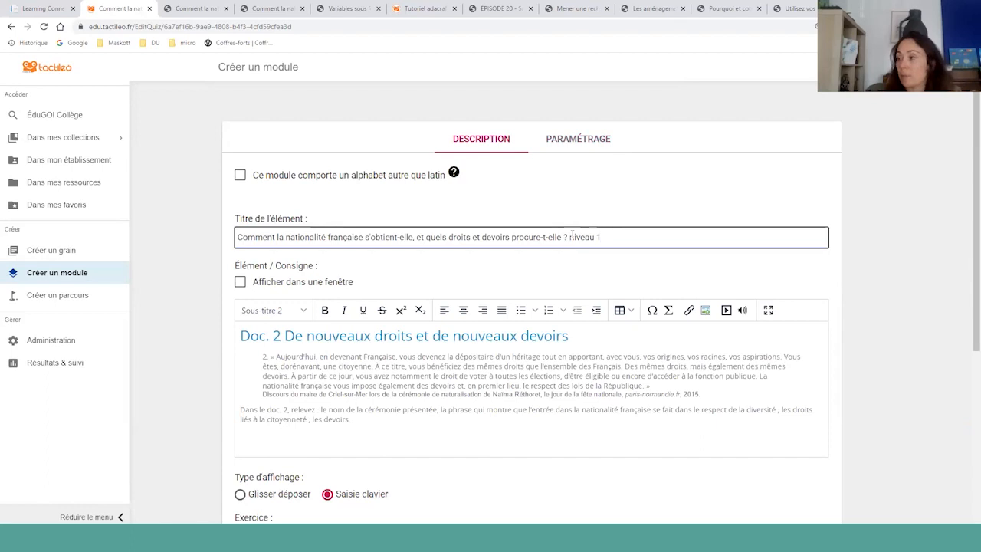
- Remove the "les droits liés à la citoyenneté" line and its answer label from the exercise
{"action": "scroll", "coordinate": [210, 400], "scroll_direction": "down", "scroll_amount": 3}
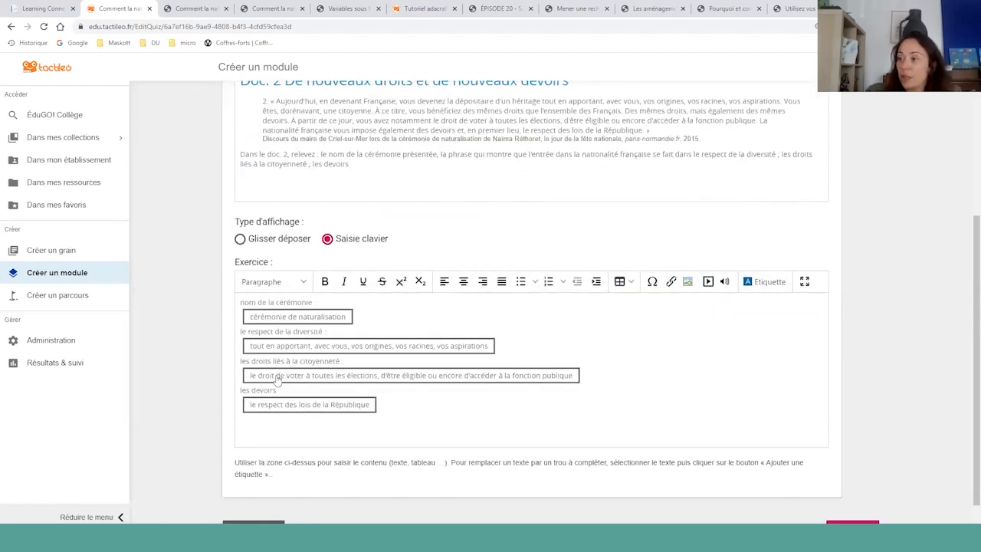
{"action": "left_click", "coordinate": [267, 374]}
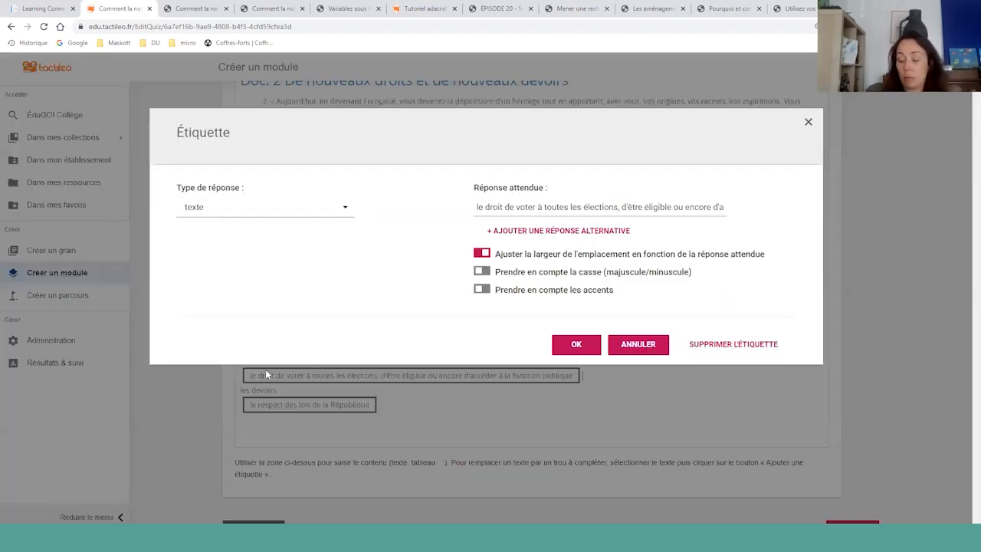
{"action": "left_click", "coordinate": [702, 341]}
{"action": "left_click_drag", "start_coordinate": [339, 362], "coordinate": [226, 368]}
{"action": "key", "text": "BackSpace"}
- Remove the "les devoirs" line and its answer label from the exercise, and confirm the element's changes
{"action": "left_click", "coordinate": [313, 385]}
{"action": "left_click", "coordinate": [611, 343]}
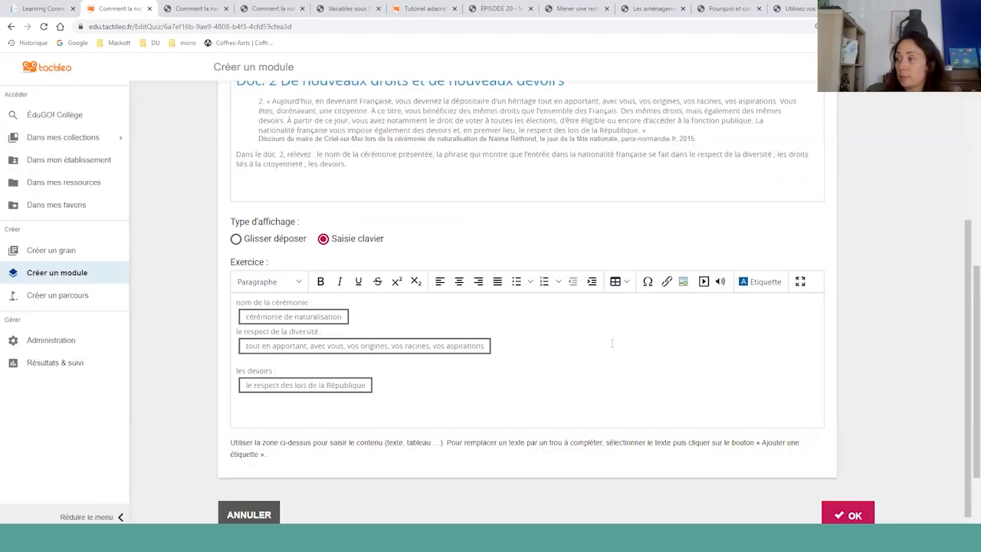
{"action": "left_click", "coordinate": [307, 385]}
{"action": "left_click", "coordinate": [705, 343]}
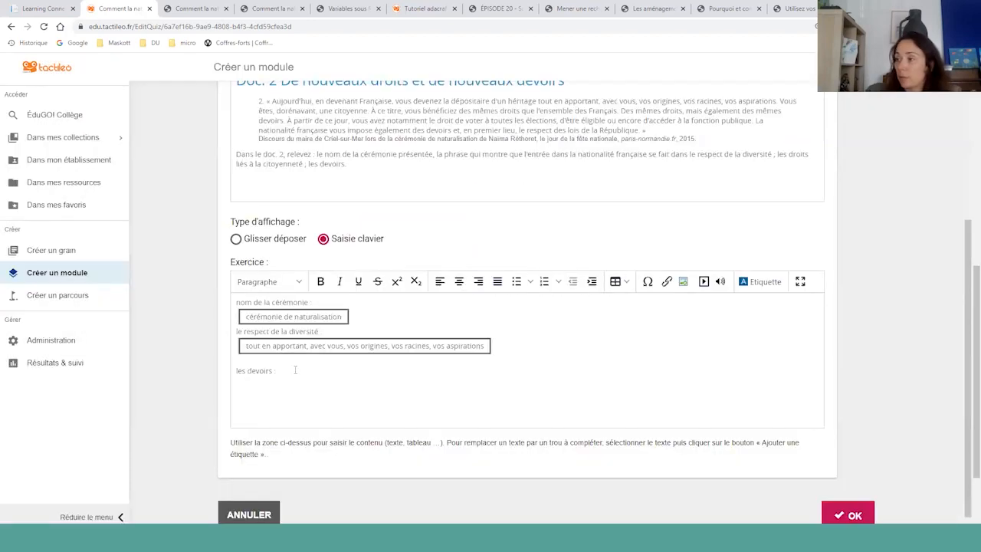
{"action": "left_click_drag", "start_coordinate": [295, 371], "coordinate": [232, 371]}
{"action": "key", "text": "BackSpace"}
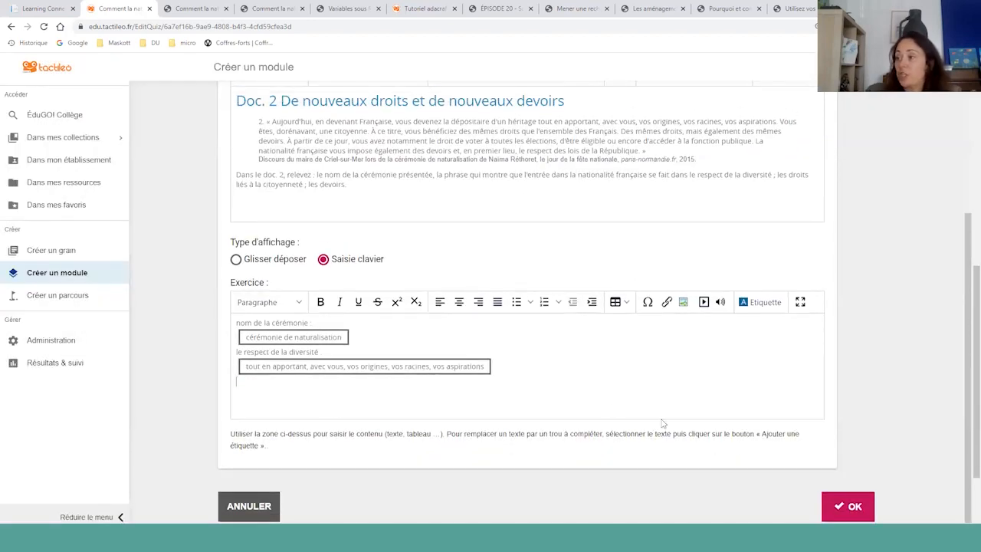
{"action": "left_click", "coordinate": [845, 512]}
- Append "N2" to the title of element 11, the image-labelling exercise, and confirm the change
{"action": "left_click", "coordinate": [618, 383]}
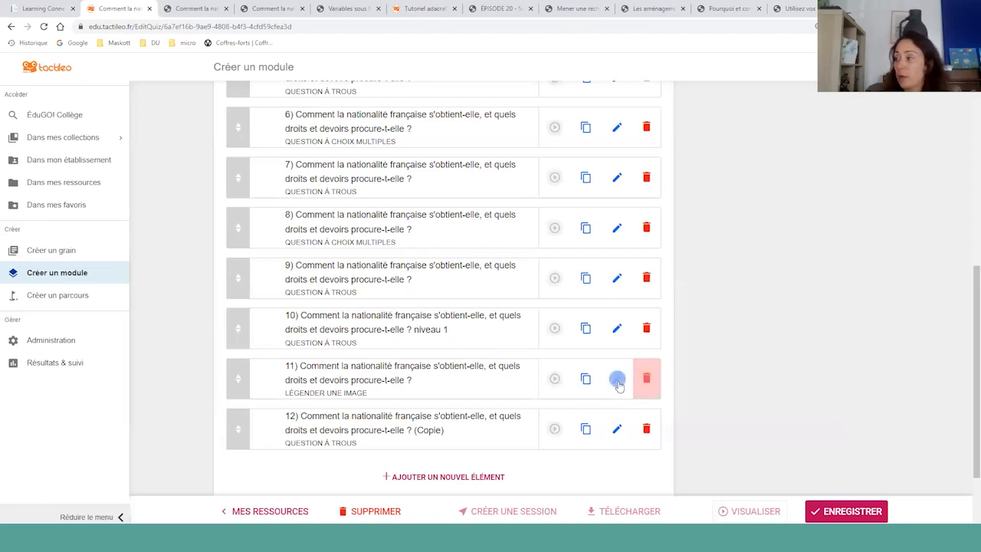
{"action": "left_click", "coordinate": [578, 232]}
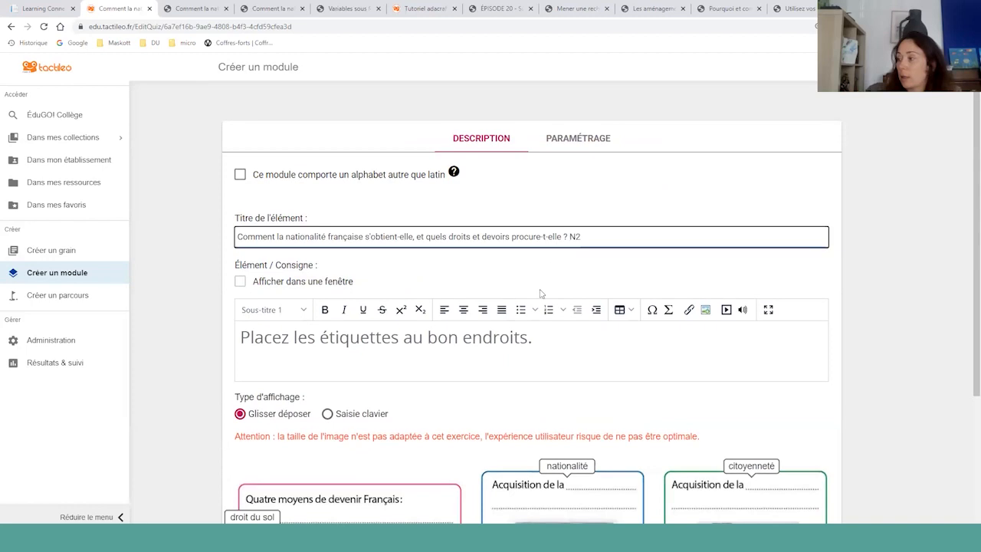
{"action": "scroll", "coordinate": [819, 497], "scroll_direction": "down", "scroll_amount": 3}
{"action": "left_click", "coordinate": [842, 506]}
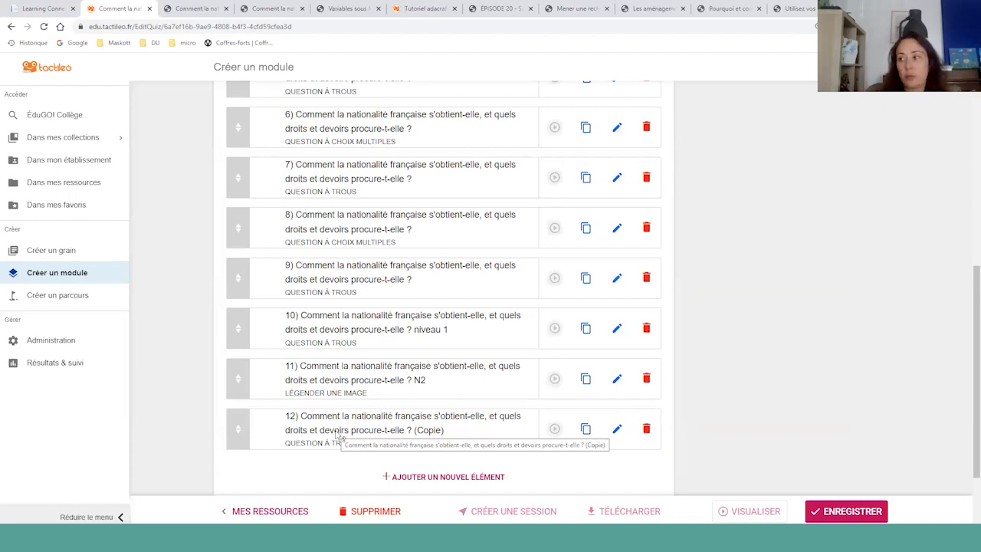
- In element 9's settings, set the behaviour on moving on to "Passer à l'élément" with the N2 element 11 as target
{"action": "left_click", "coordinate": [617, 278]}
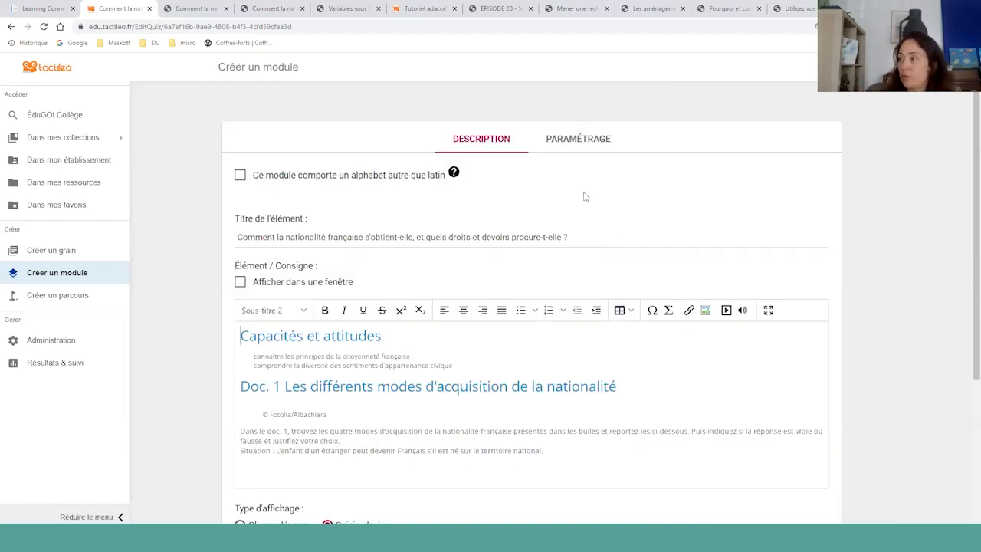
{"action": "left_click", "coordinate": [596, 150]}
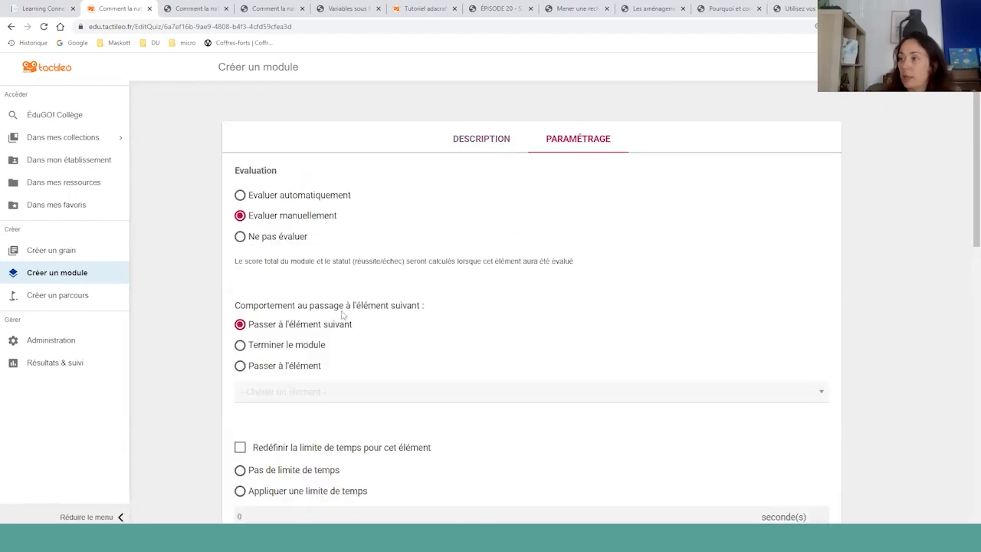
{"action": "left_click", "coordinate": [293, 366]}
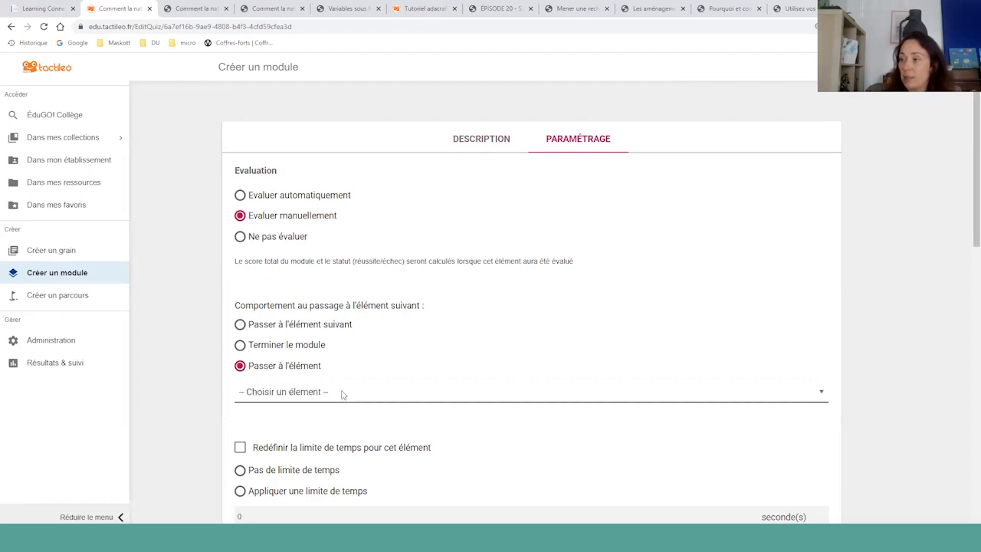
{"action": "left_click", "coordinate": [342, 392]}
{"action": "left_click", "coordinate": [380, 355]}
{"action": "left_click", "coordinate": [316, 394]}
{"action": "left_click", "coordinate": [435, 363]}
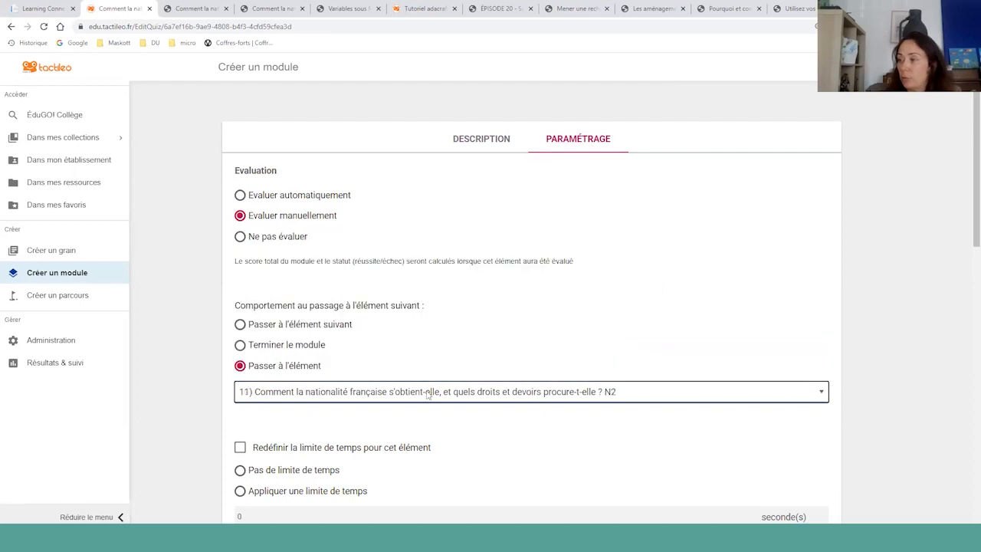
- Switch element 9 to automatic evaluation and make a correct answer lead to the N2 element 11
{"action": "scroll", "coordinate": [435, 365], "scroll_direction": "down", "scroll_amount": 2}
{"action": "scroll", "coordinate": [350, 243], "scroll_direction": "up", "scroll_amount": 1}
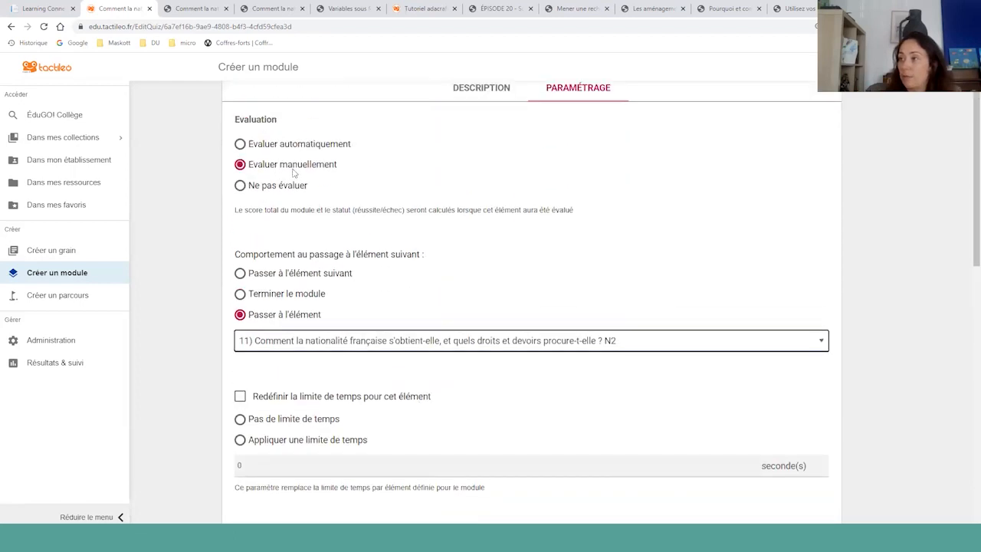
{"action": "left_click", "coordinate": [304, 146]}
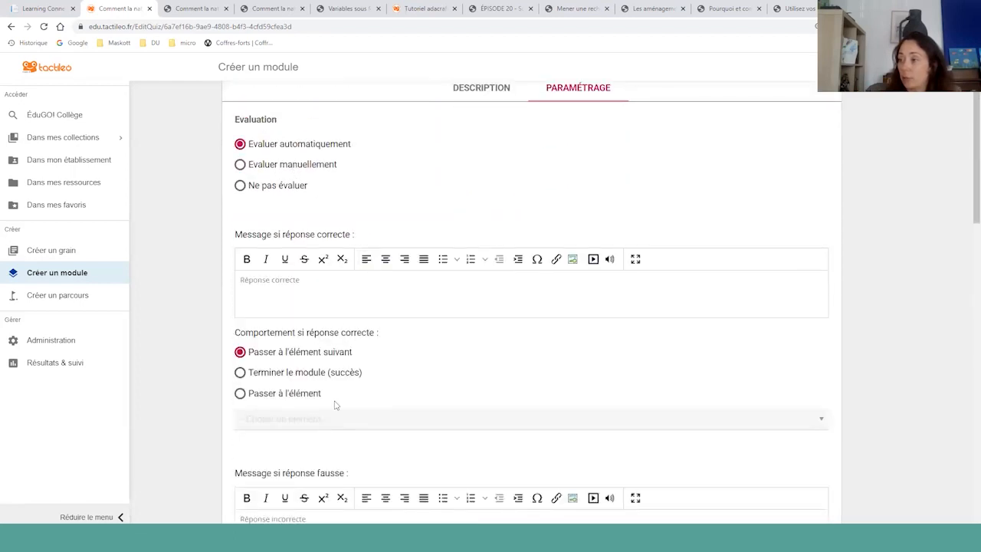
{"action": "left_click", "coordinate": [296, 374]}
{"action": "left_click", "coordinate": [299, 394]}
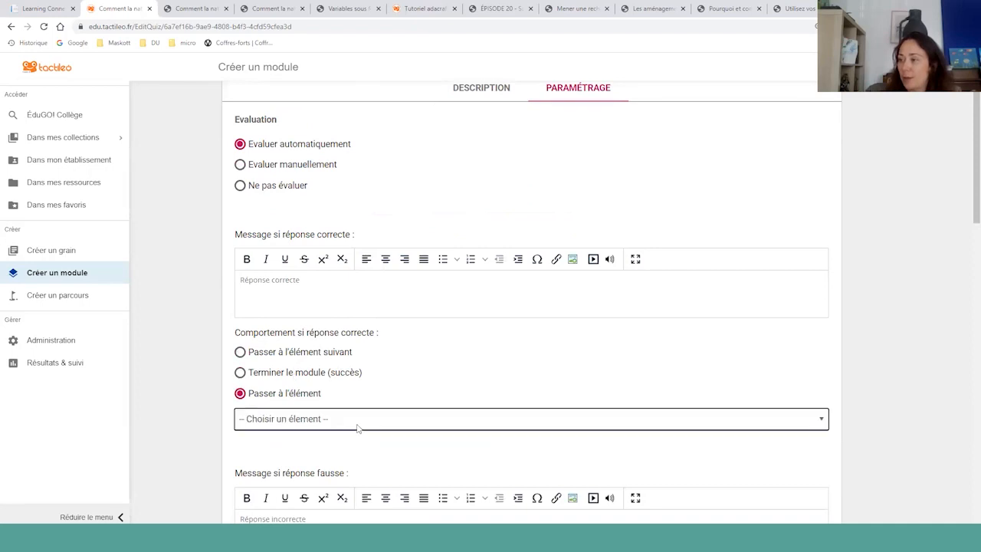
{"action": "left_click", "coordinate": [376, 419]}
{"action": "left_click", "coordinate": [385, 389]}
- Make a wrong answer to element 9 lead to element 10, the "niveau 1" variant, and confirm the element's settings
{"action": "scroll", "coordinate": [385, 396], "scroll_direction": "down", "scroll_amount": 3}
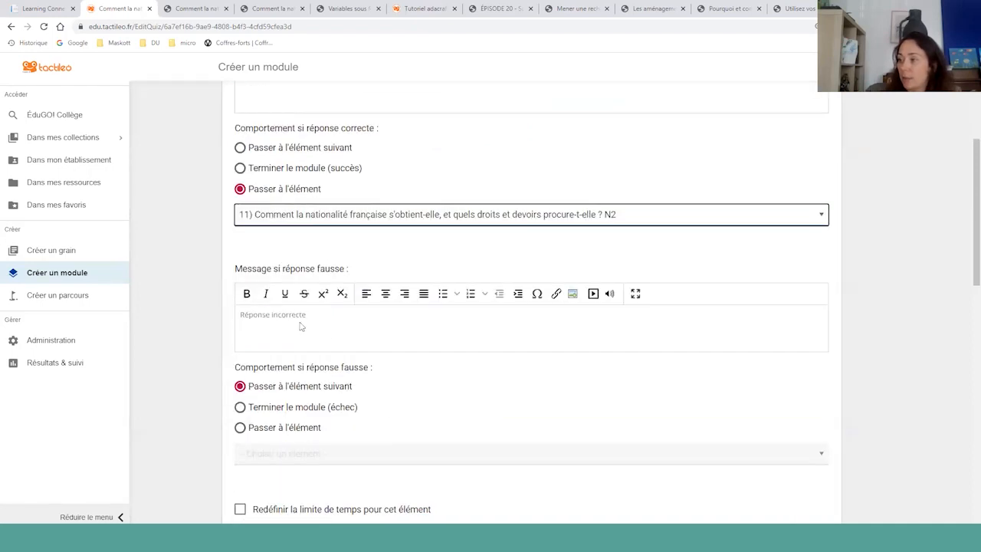
{"action": "left_click", "coordinate": [310, 407]}
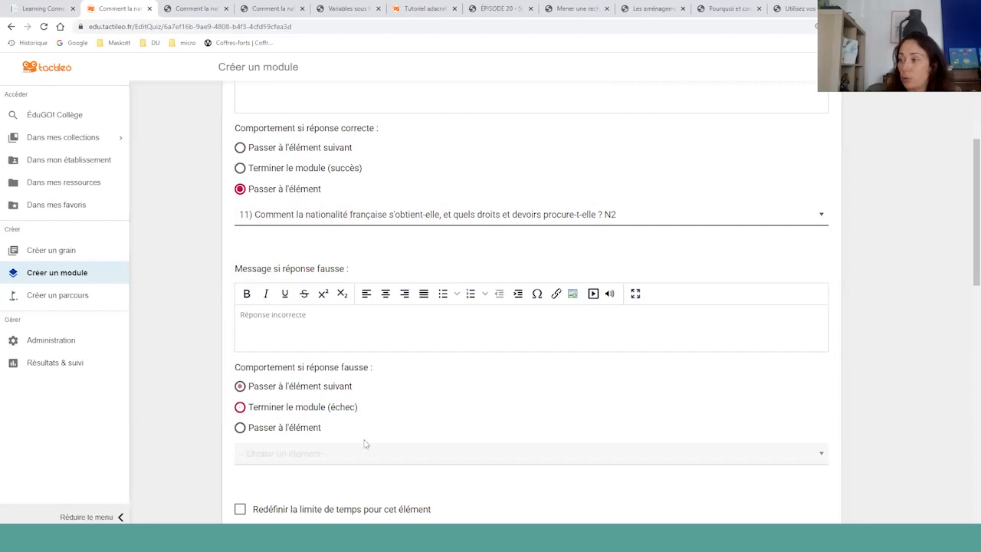
{"action": "left_click", "coordinate": [240, 428]}
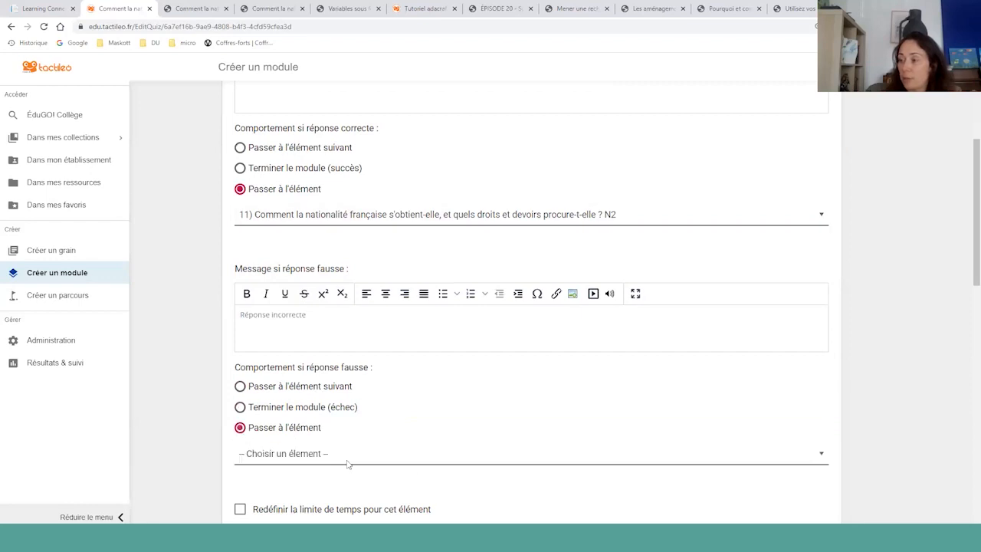
{"action": "left_click", "coordinate": [349, 463]}
{"action": "left_click", "coordinate": [460, 414]}
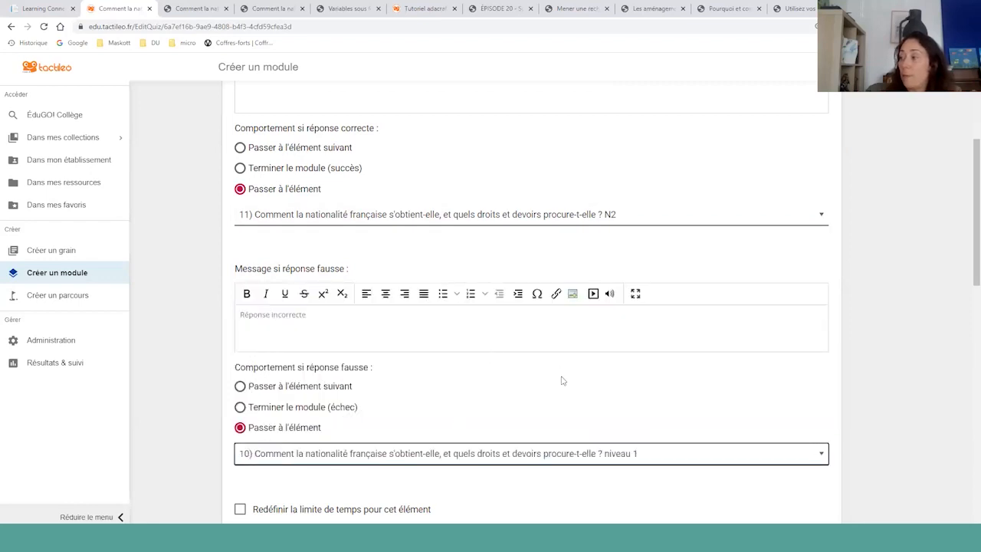
{"action": "scroll", "coordinate": [823, 455], "scroll_direction": "down", "scroll_amount": 10}
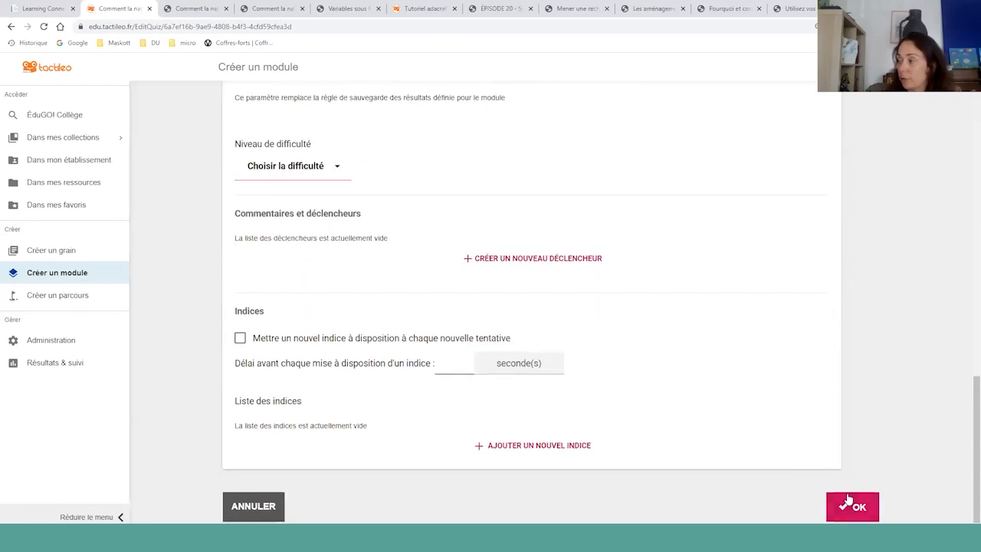
{"action": "left_click", "coordinate": [851, 504]}
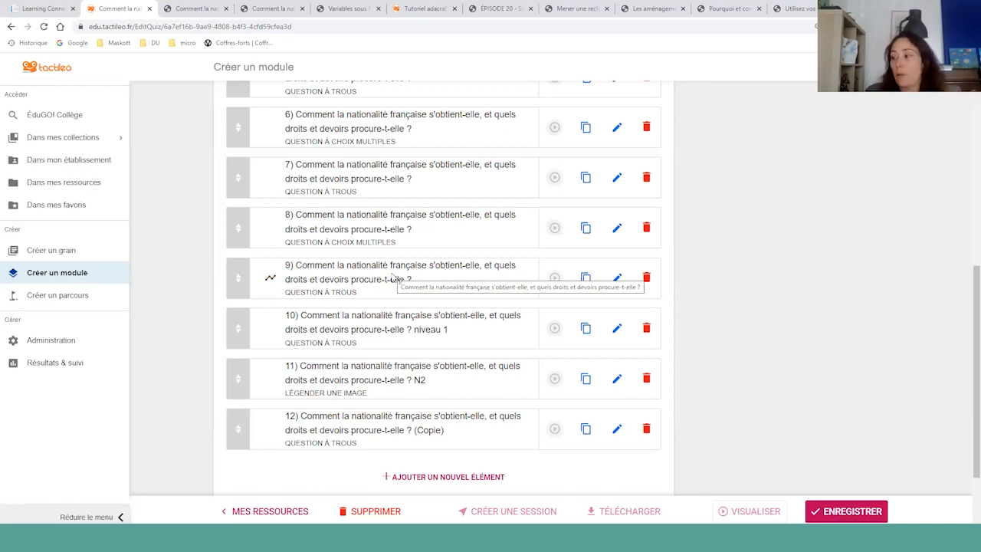
- Add a new "Légender une image" element to the module and open its description
{"action": "scroll", "coordinate": [529, 375], "scroll_direction": "down", "scroll_amount": 2}
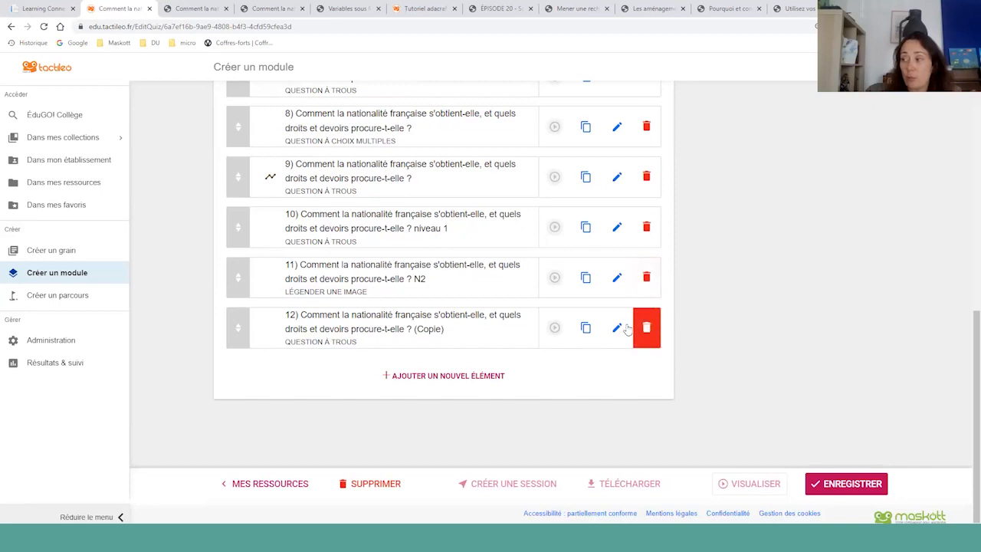
{"action": "left_click", "coordinate": [454, 377]}
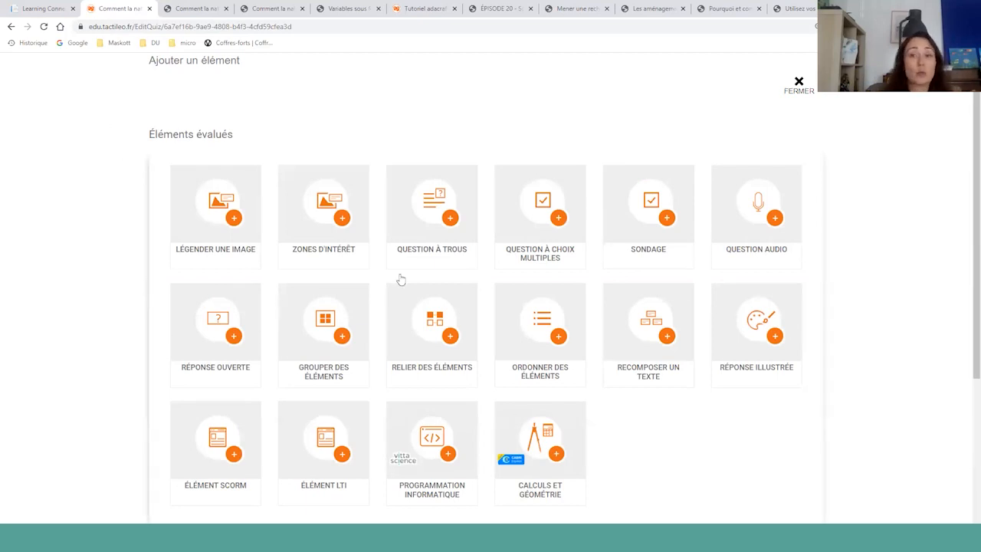
{"action": "scroll", "coordinate": [400, 280], "scroll_direction": "down", "scroll_amount": 3}
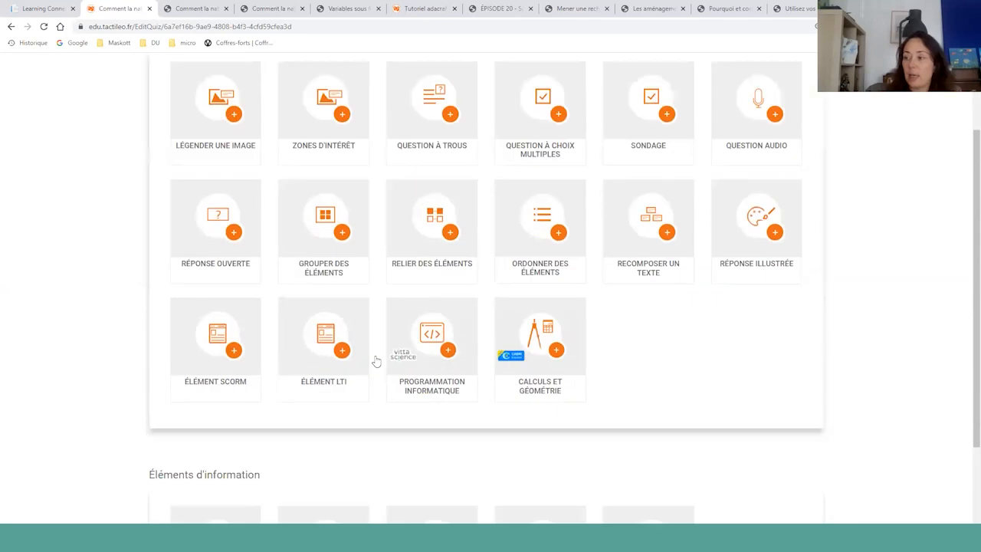
{"action": "scroll", "coordinate": [423, 394], "scroll_direction": "up", "scroll_amount": 2}
{"action": "scroll", "coordinate": [422, 394], "scroll_direction": "up", "scroll_amount": 1}
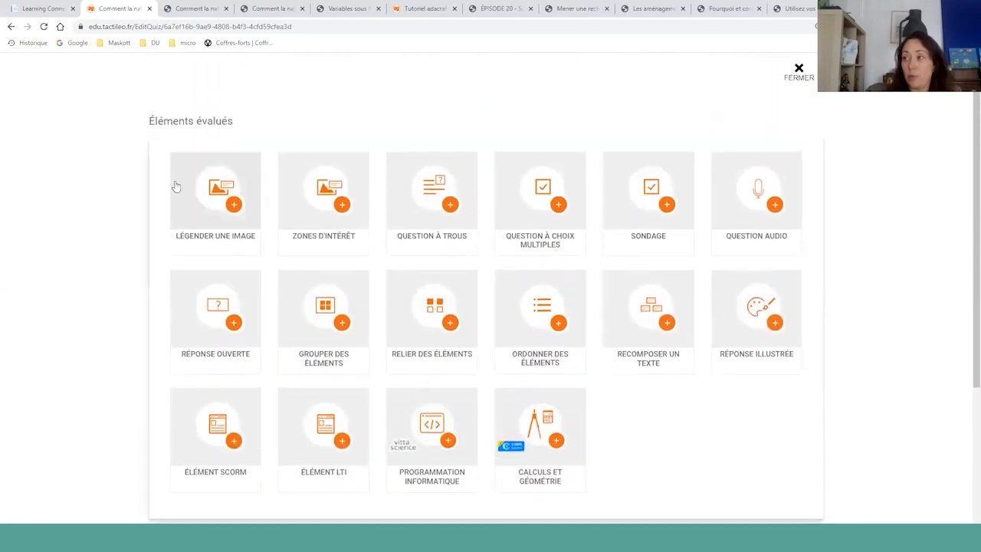
{"action": "left_click", "coordinate": [220, 203]}
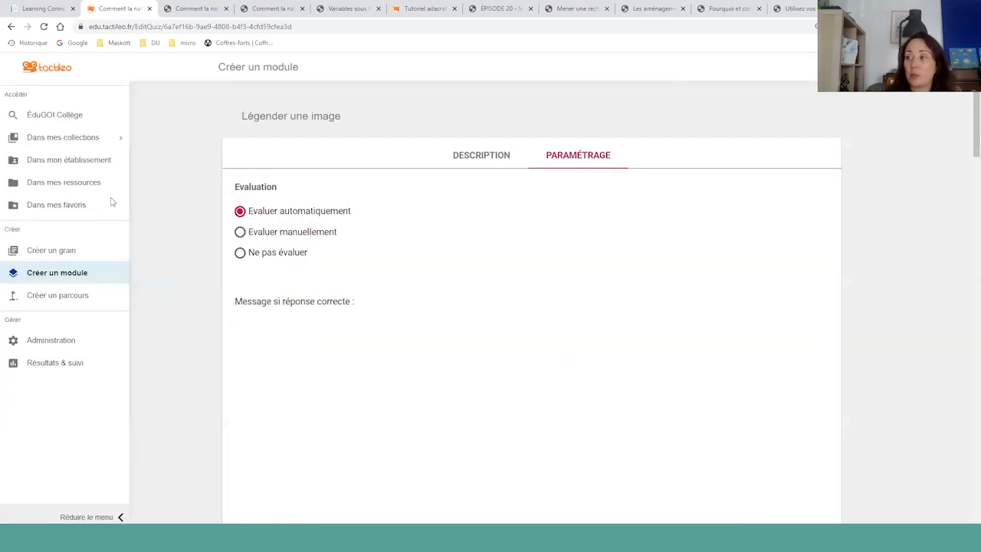
{"action": "left_click", "coordinate": [476, 156]}
{"action": "scroll", "coordinate": [516, 381], "scroll_direction": "down", "scroll_amount": 2}
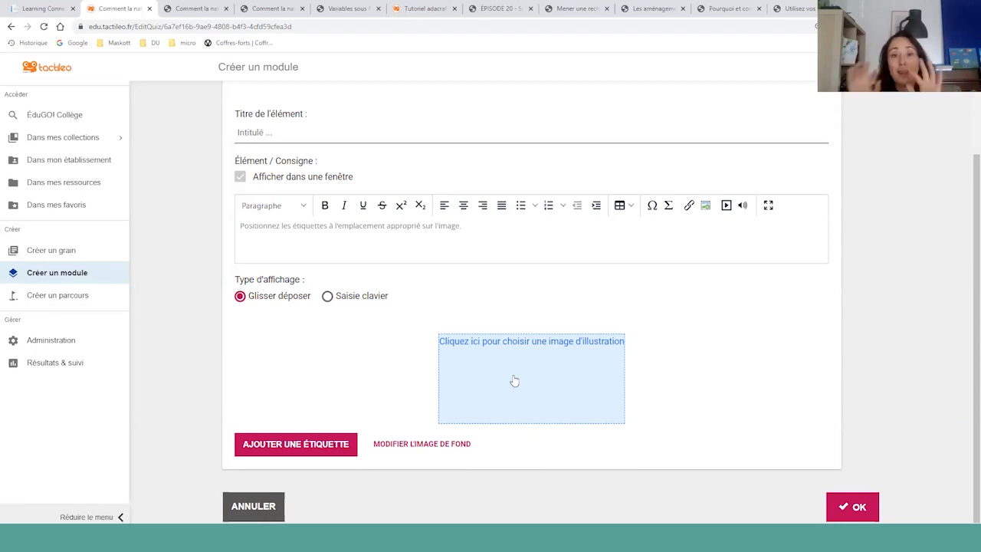
- Insert the striped planet picture from the OneDrive Images folder as the element's illustration
{"action": "left_click", "coordinate": [515, 381]}
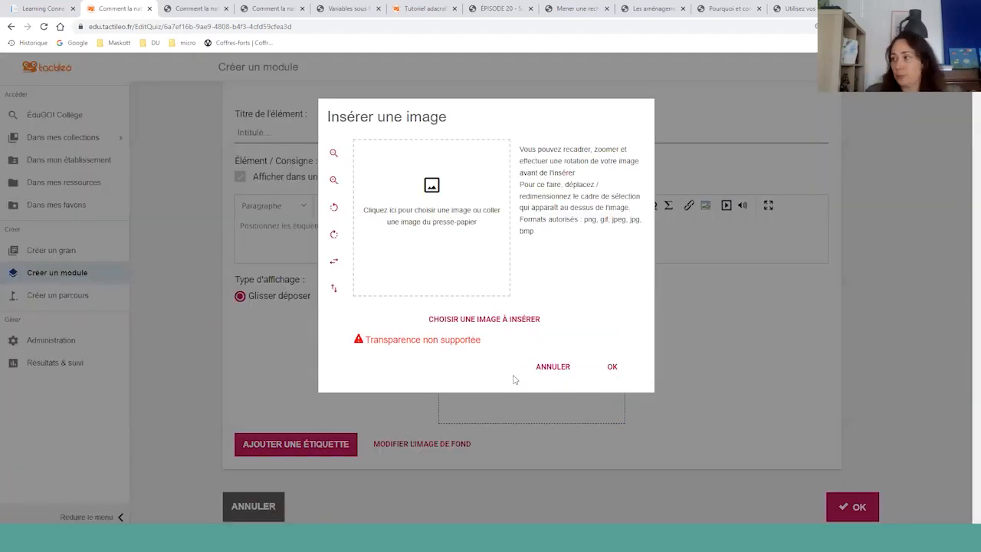
{"action": "left_click", "coordinate": [507, 321]}
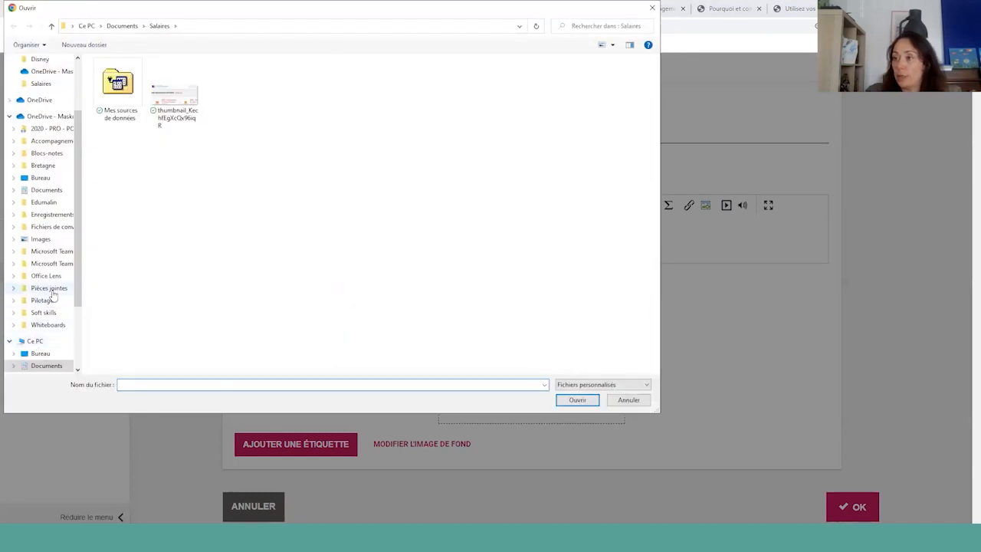
{"action": "left_click", "coordinate": [55, 240]}
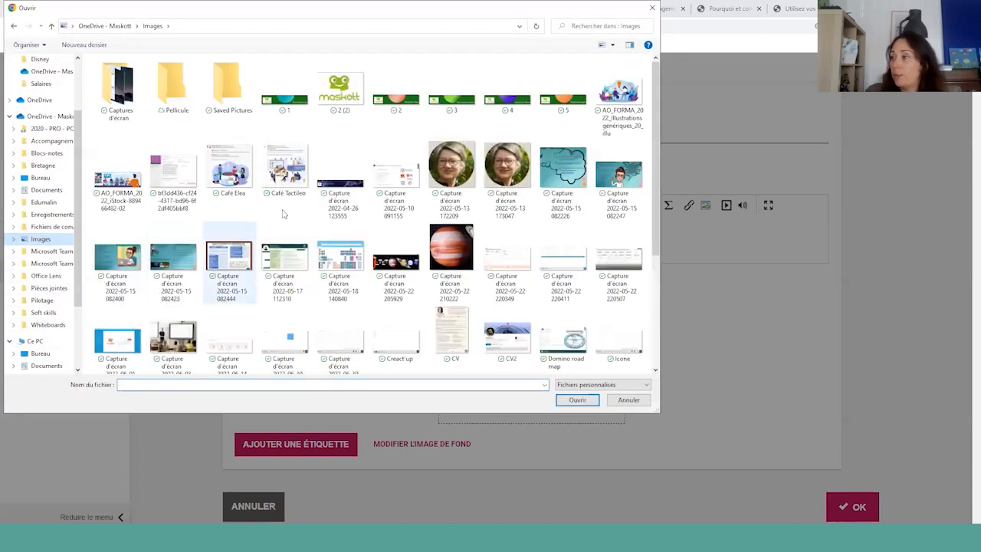
{"action": "left_click", "coordinate": [457, 259]}
{"action": "left_click", "coordinate": [577, 399]}
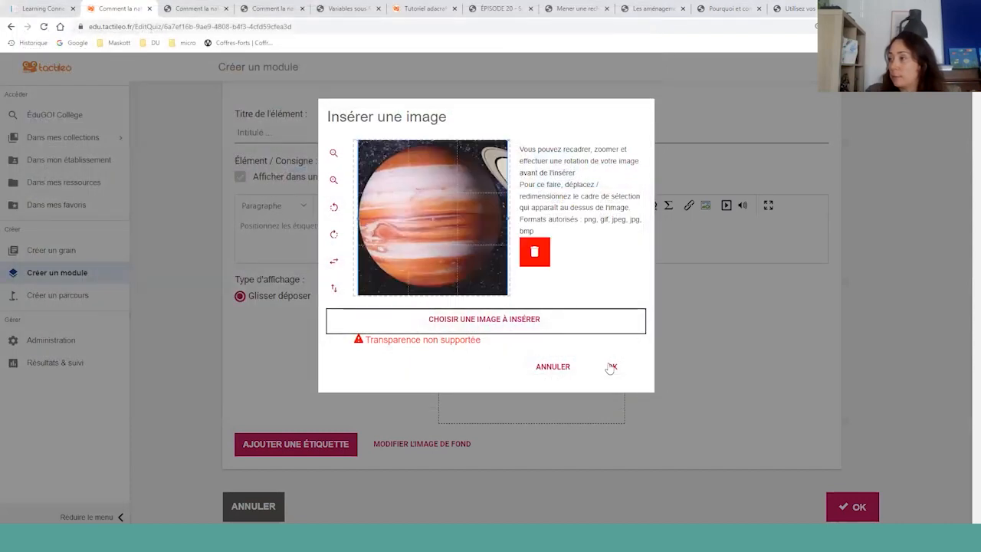
{"action": "left_click", "coordinate": [611, 367]}
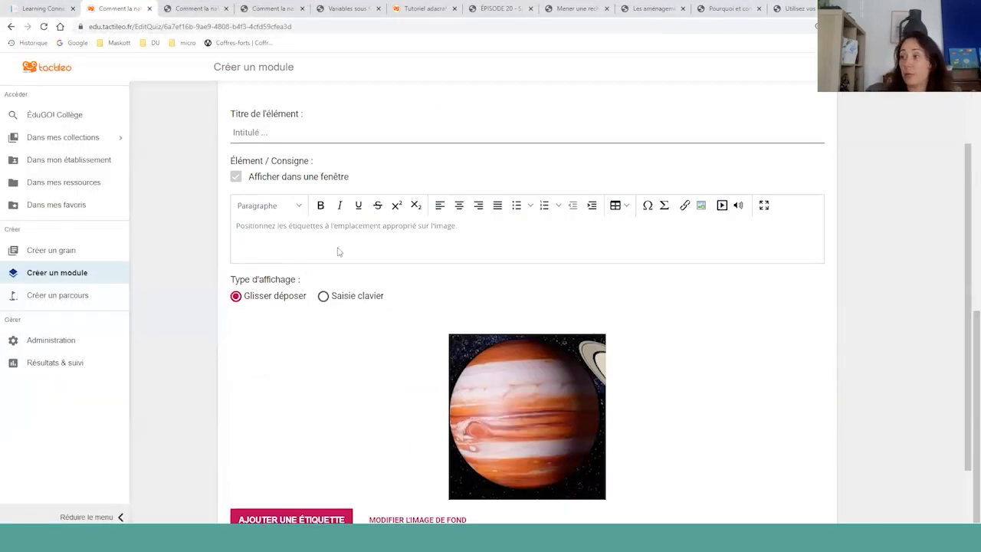
- Add a label "Anneaux" and place it over the ringed planet at the picture's upper right corner
{"action": "scroll", "coordinate": [299, 443], "scroll_direction": "down", "scroll_amount": 1}
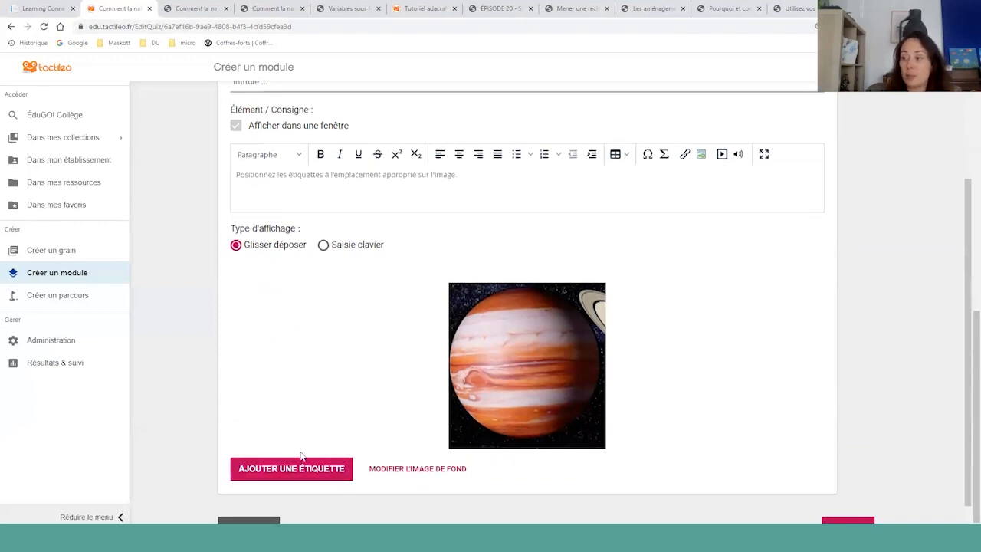
{"action": "left_click", "coordinate": [297, 470]}
{"action": "left_click", "coordinate": [423, 216]}
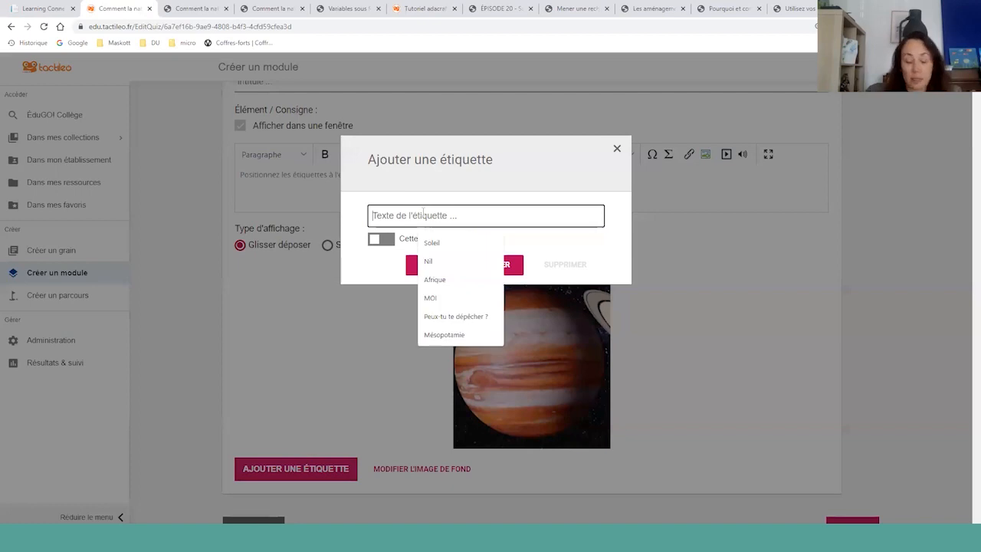
{"action": "type", "text": "Anneaux"}
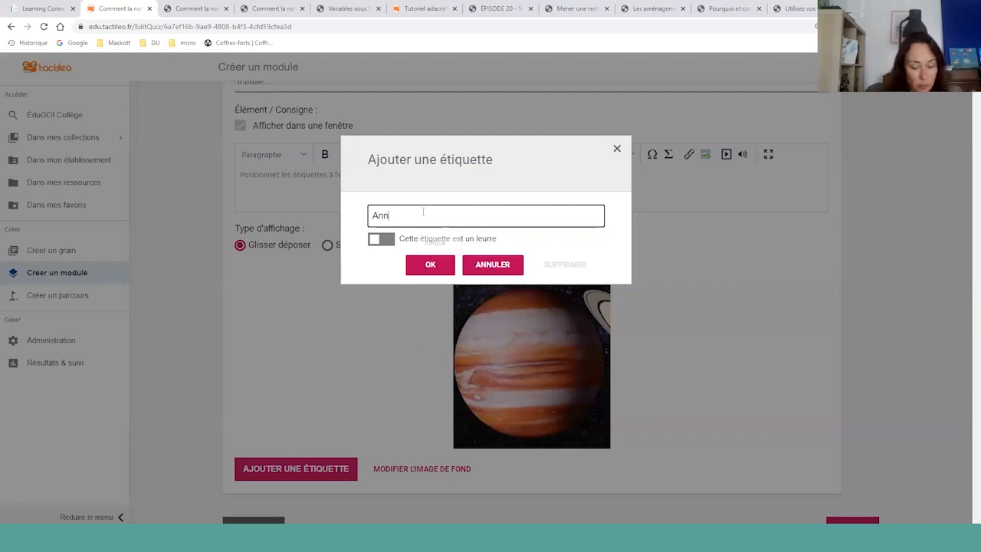
{"action": "left_click", "coordinate": [415, 263]}
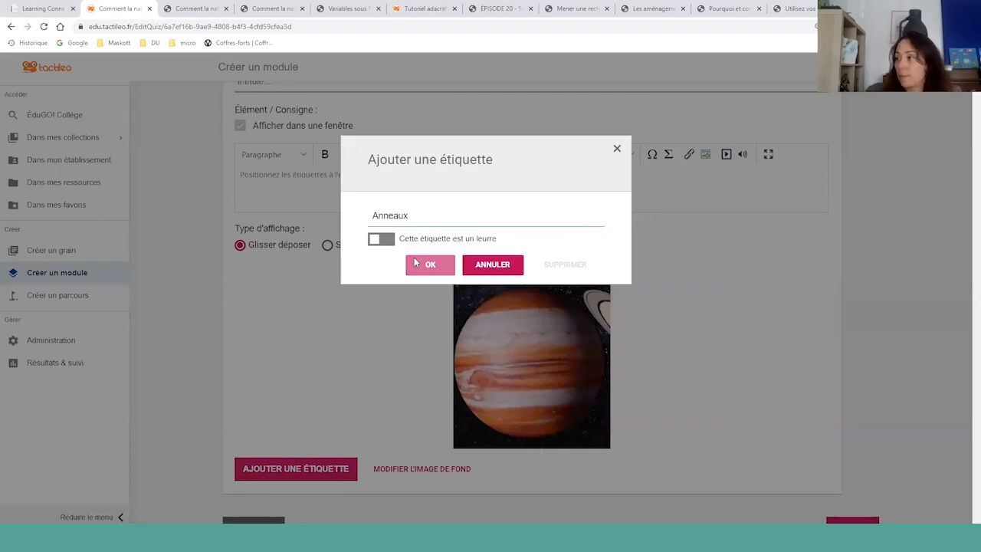
{"action": "left_click_drag", "start_coordinate": [527, 355], "coordinate": [601, 280]}
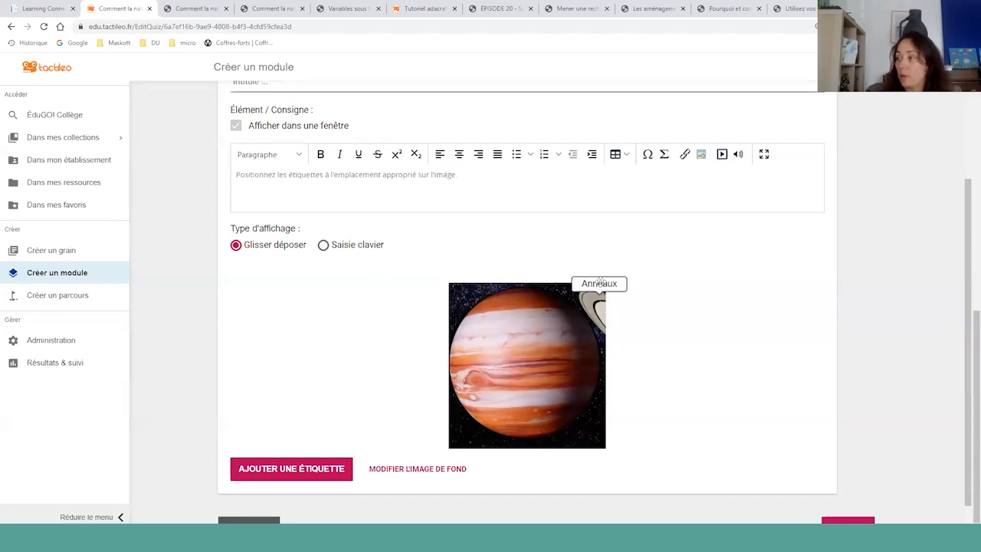
- Set the display type to "Saisie clavier" and start another label with the answer "Anneaux", leaving case sensitivity off
{"action": "left_click", "coordinate": [324, 245]}
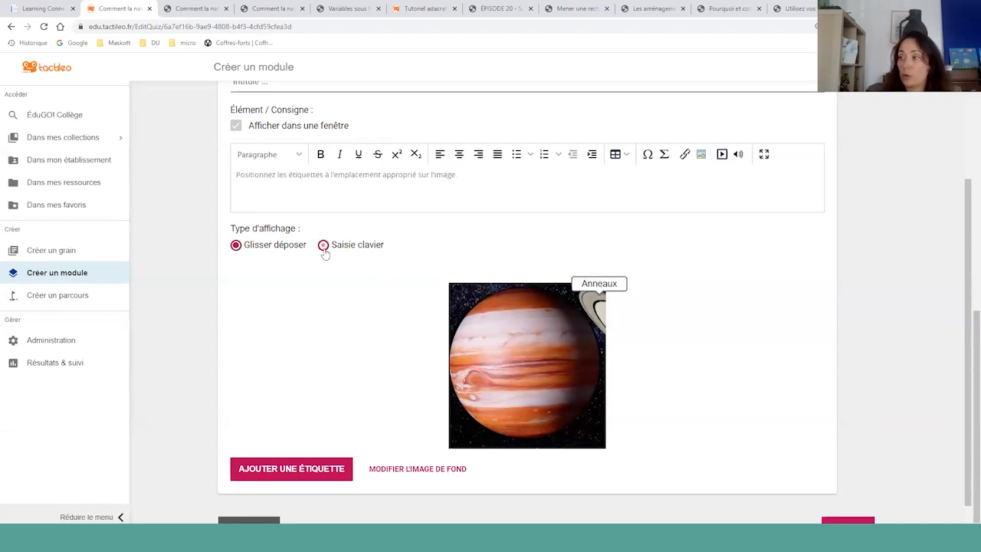
{"action": "left_click", "coordinate": [305, 471]}
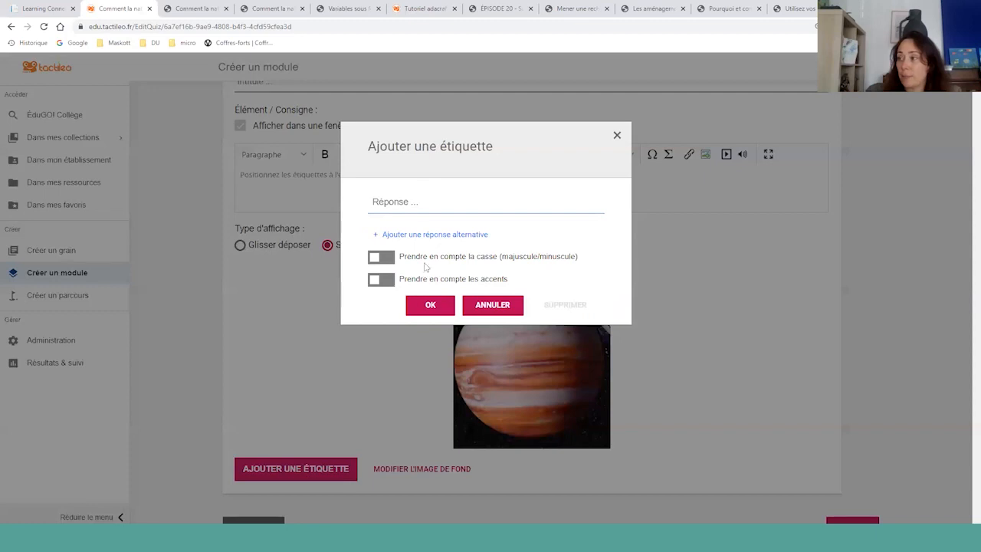
{"action": "left_click", "coordinate": [409, 201]}
{"action": "type", "text": "Anneaux"}
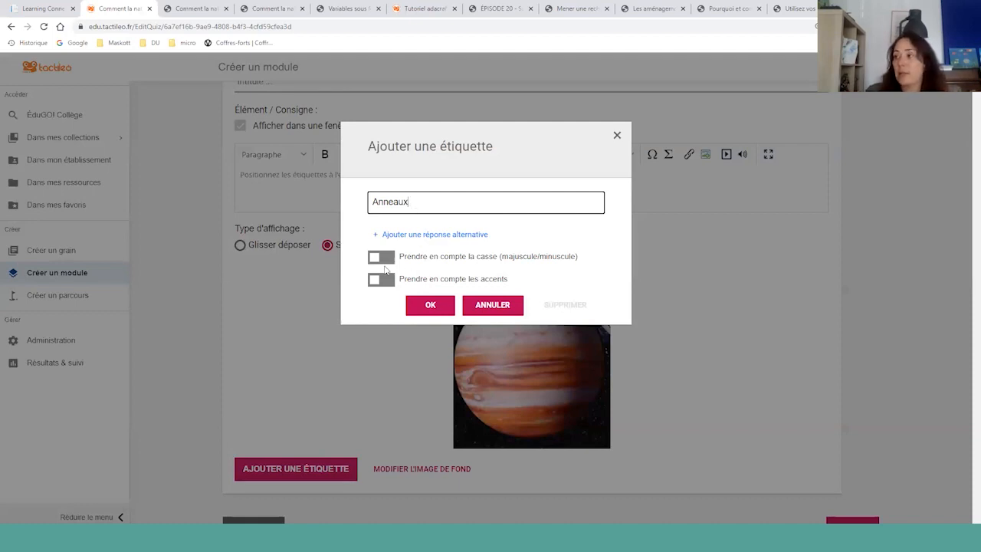
{"action": "left_click", "coordinate": [388, 261]}
{"action": "left_click", "coordinate": [388, 261]}
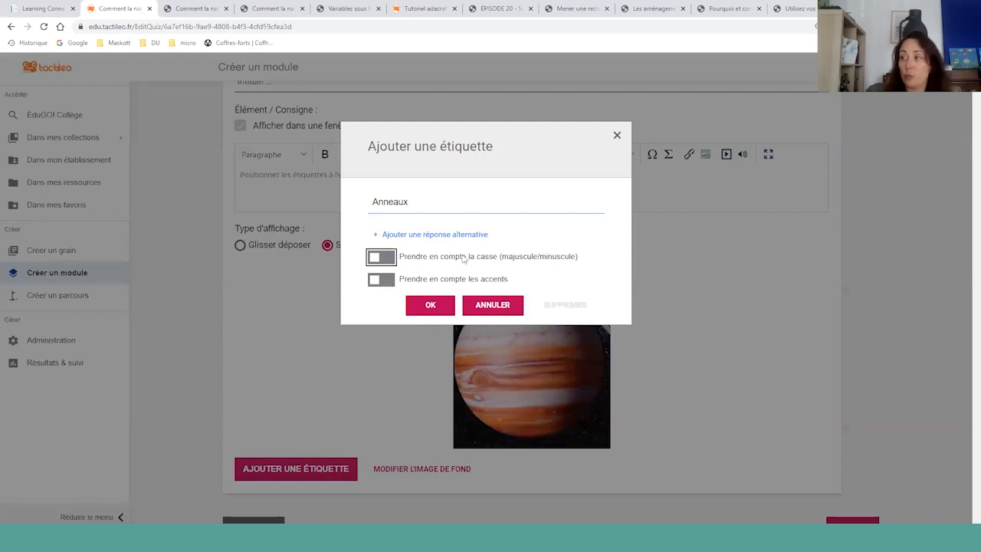
- Add the alternative answers "ano" and "annau" to the label and delete both of them again
{"action": "left_click", "coordinate": [400, 235]}
{"action": "type", "text": "ano"}
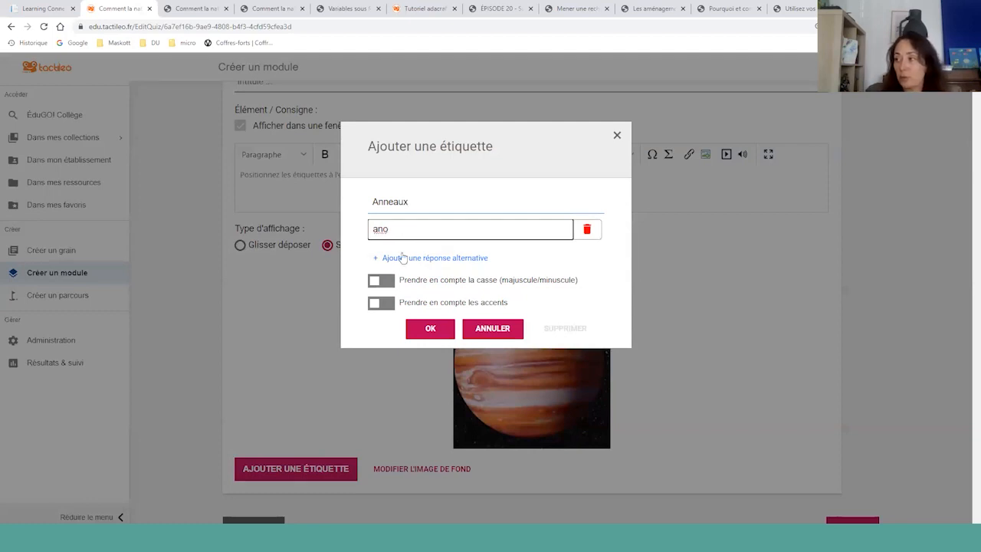
{"action": "left_click", "coordinate": [401, 257]}
{"action": "type", "text": "annau"}
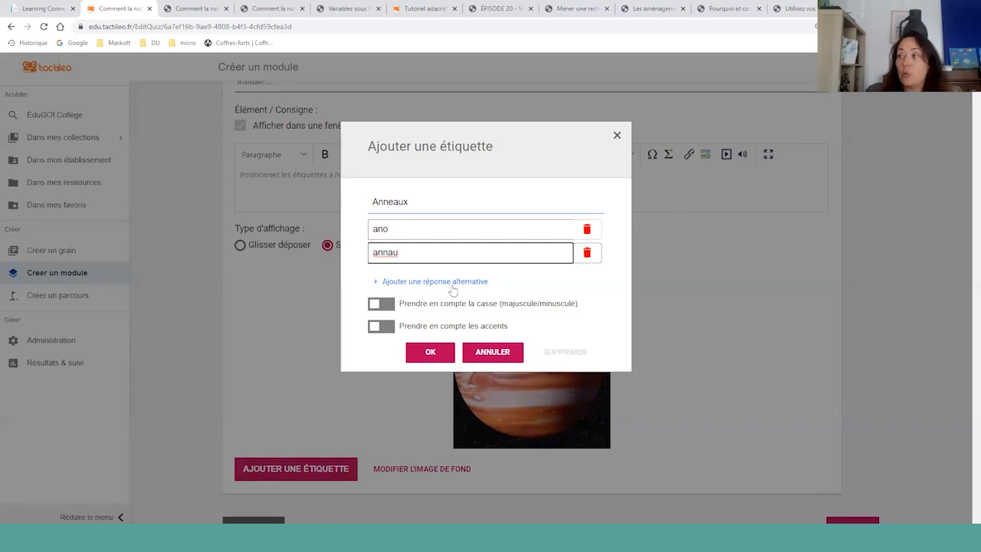
{"action": "left_click", "coordinate": [587, 253]}
{"action": "left_click", "coordinate": [588, 230]}
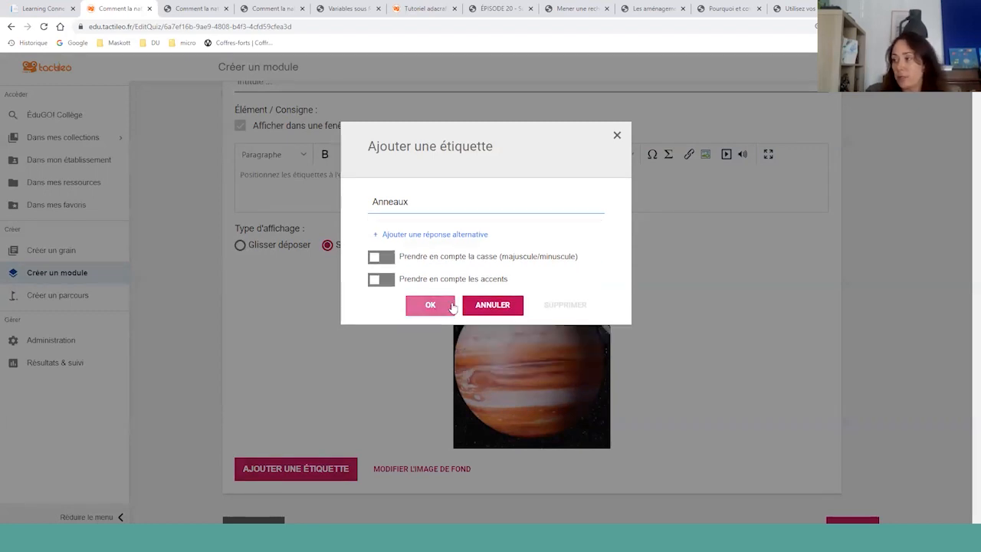
- Complete the label with the alternative answer "Cerceaux", move it above the planet picture, and discard the whole element
{"action": "left_click", "coordinate": [449, 237]}
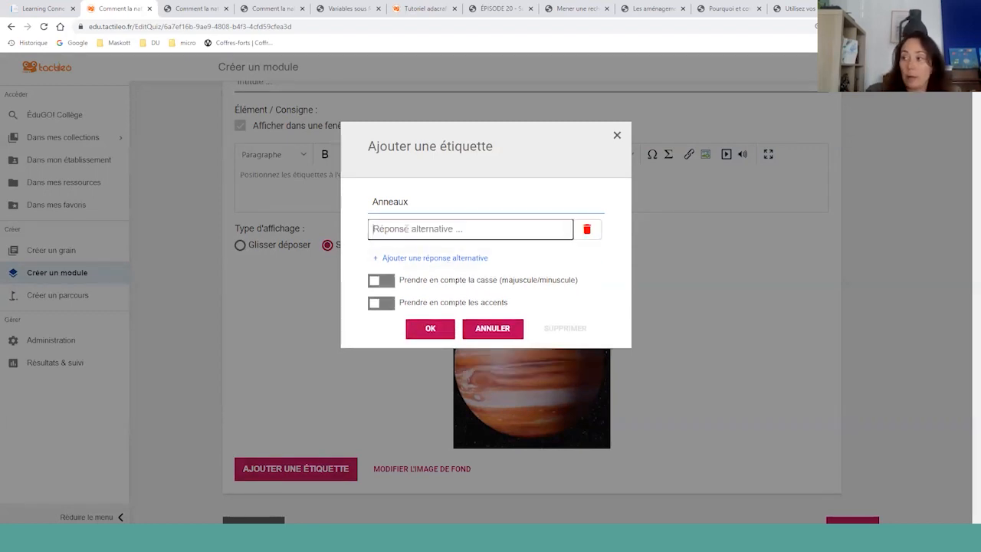
{"action": "type", "text": "Cerceaux"}
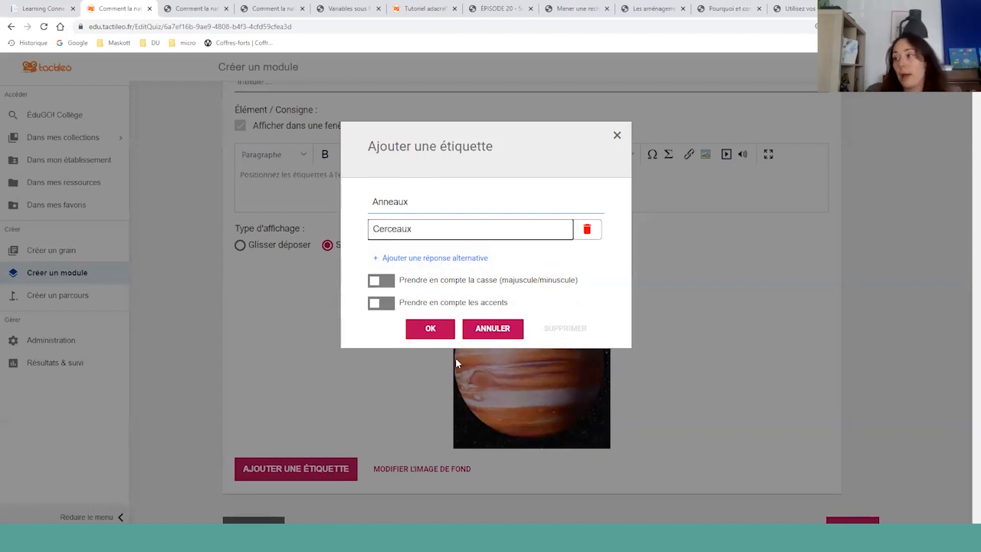
{"action": "left_click", "coordinate": [430, 328]}
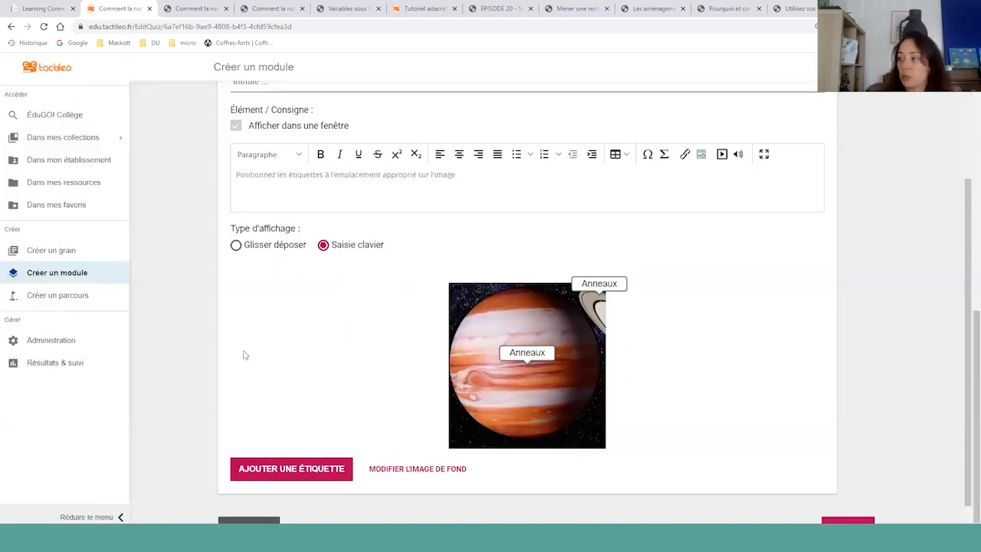
{"action": "left_click_drag", "start_coordinate": [531, 350], "coordinate": [557, 249]}
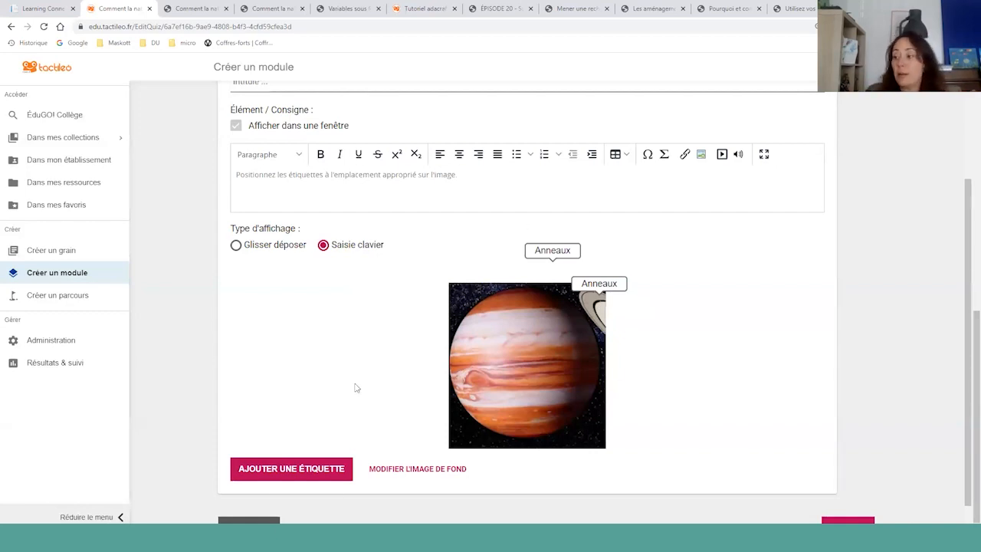
{"action": "left_click", "coordinate": [249, 521]}
- Start a new "Zones d'intérêt" element and try to insert the planet picture as its image
{"action": "left_click", "coordinate": [464, 379]}
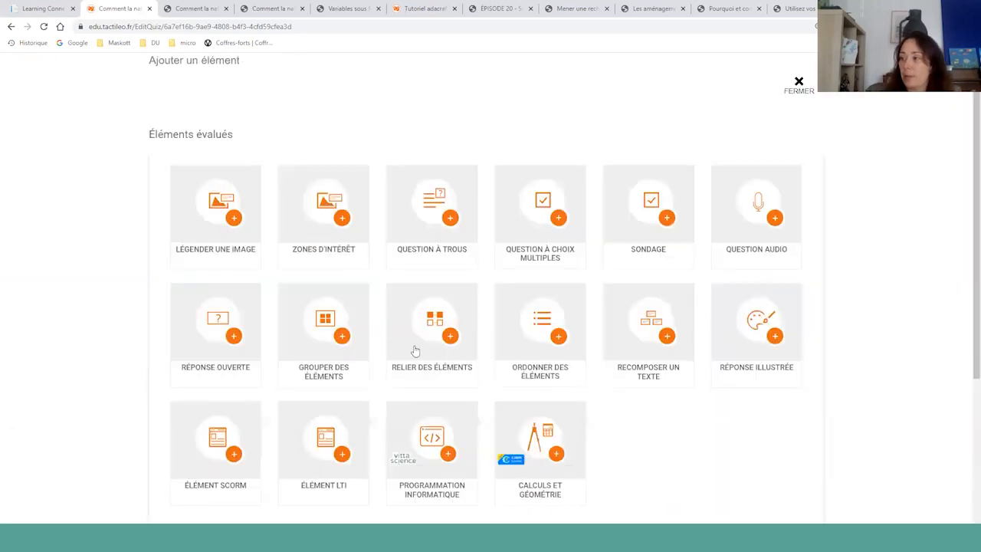
{"action": "left_click", "coordinate": [326, 201]}
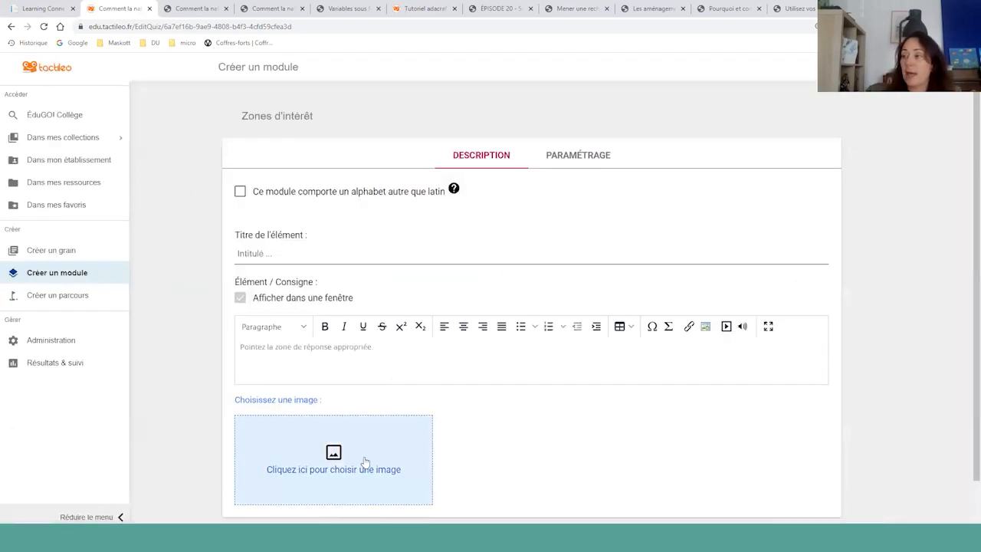
{"action": "left_click", "coordinate": [401, 435]}
{"action": "left_click", "coordinate": [480, 325]}
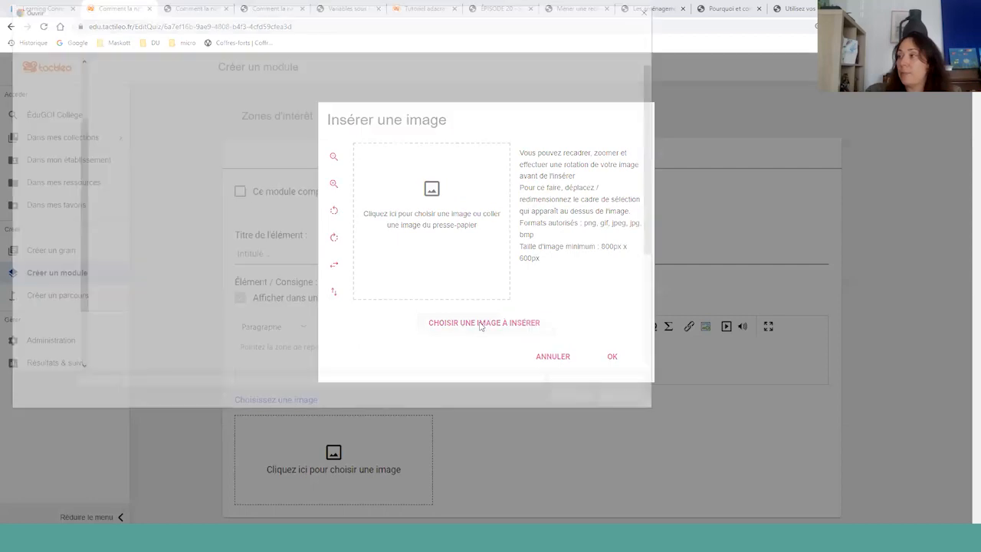
{"action": "left_click", "coordinate": [451, 261]}
{"action": "left_click", "coordinate": [579, 402]}
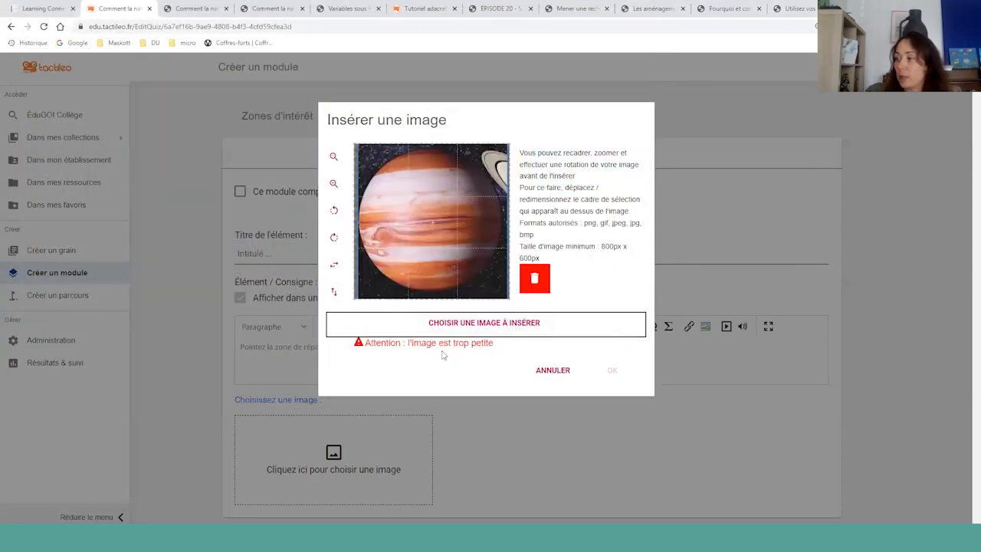
{"action": "left_click", "coordinate": [542, 375]}
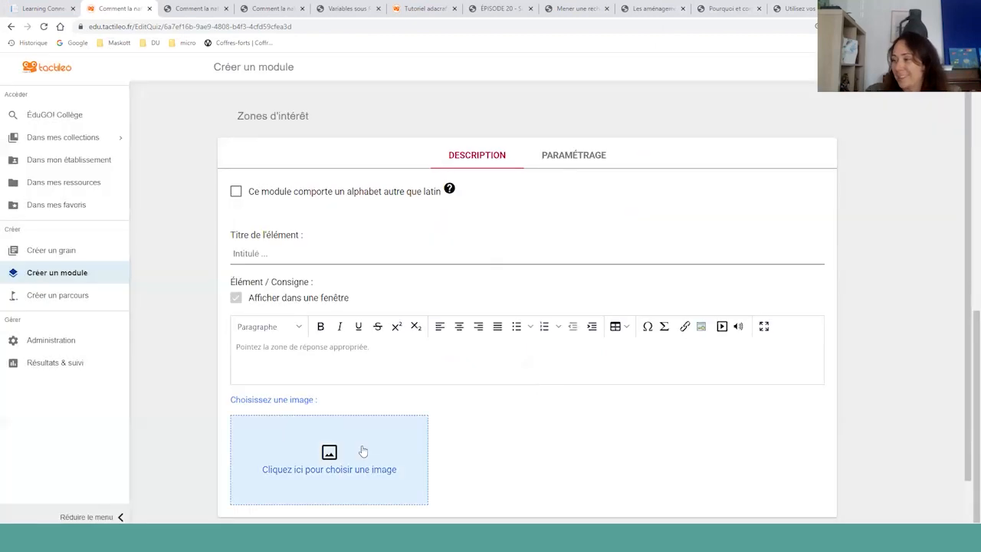
- Insert the istockphoto portrait of the man in the suit as the zone image and set the instruction to "Clicue sur la bouche"
{"action": "left_click", "coordinate": [362, 450]}
{"action": "left_click", "coordinate": [497, 329]}
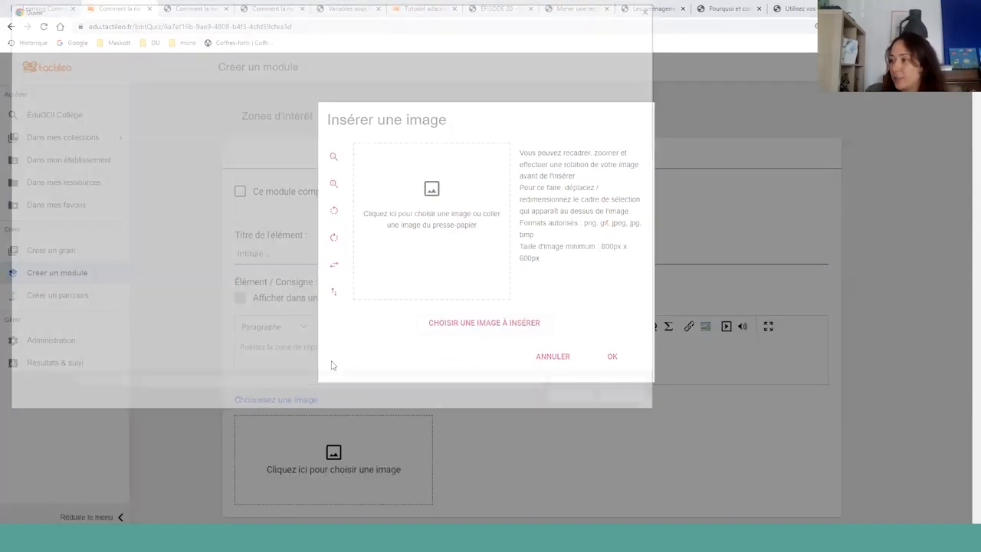
{"action": "scroll", "coordinate": [234, 265], "scroll_direction": "down", "scroll_amount": 3}
{"action": "left_click", "coordinate": [228, 339]}
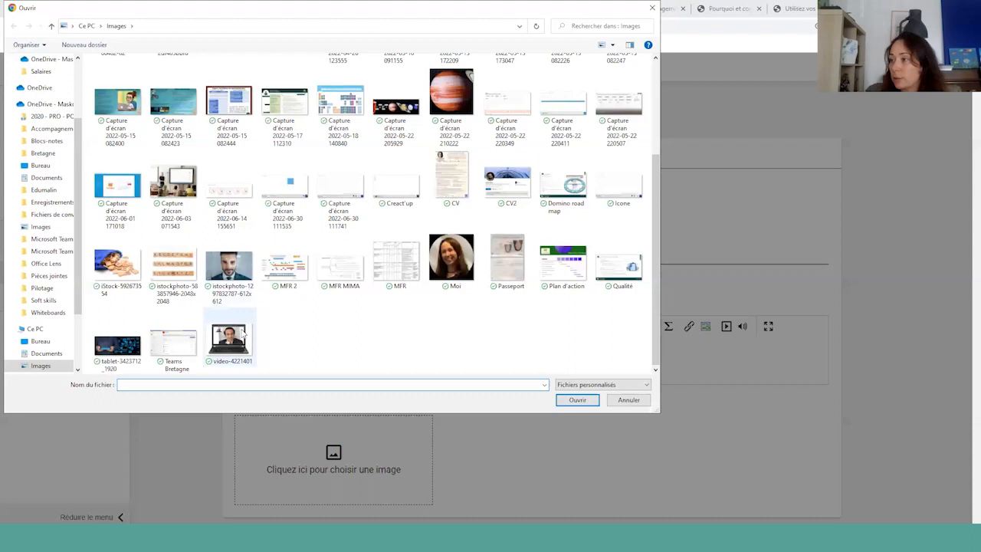
{"action": "left_click", "coordinate": [228, 265]}
{"action": "left_click", "coordinate": [577, 399]}
{"action": "left_click", "coordinate": [612, 357]}
{"action": "scroll", "coordinate": [583, 420], "scroll_direction": "down", "scroll_amount": 3}
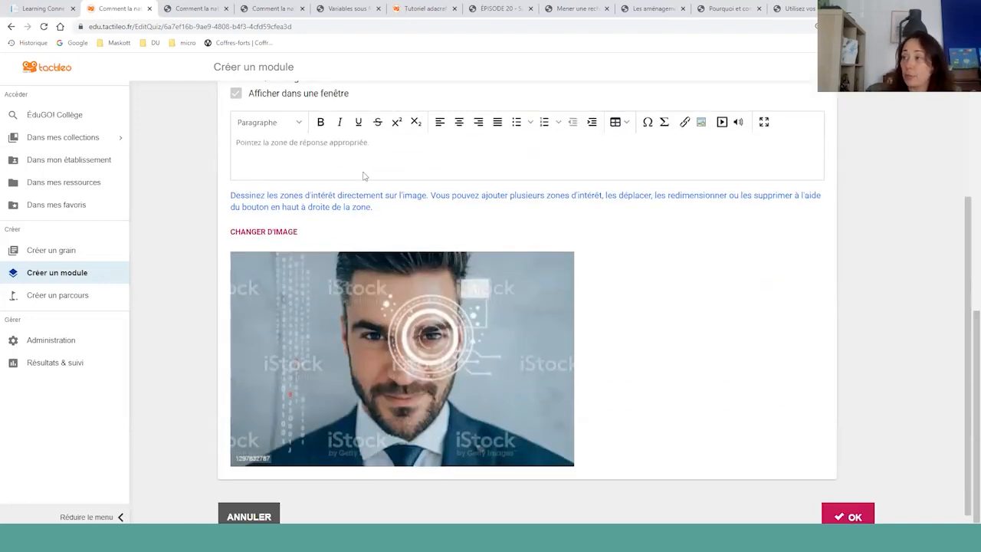
{"action": "left_click_drag", "start_coordinate": [370, 146], "coordinate": [231, 152]}
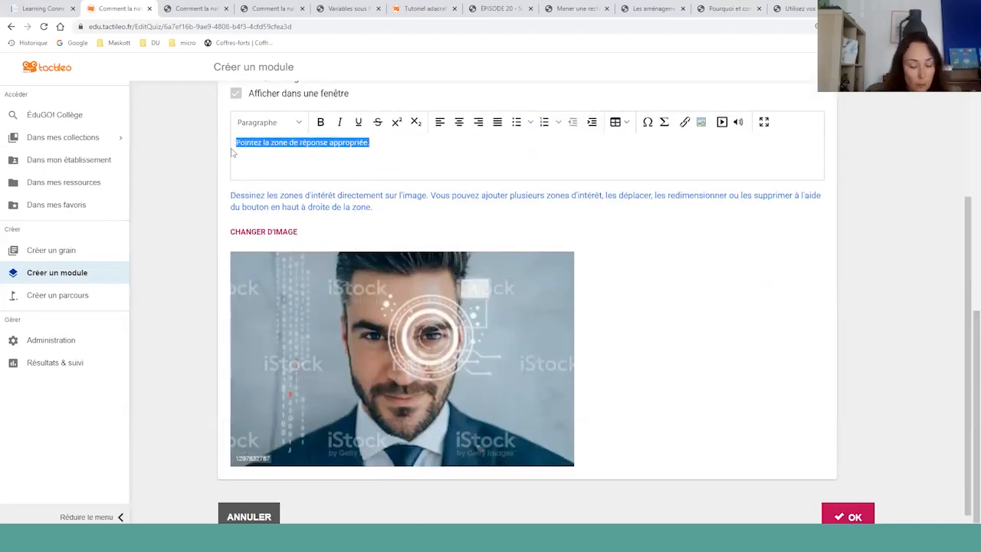
{"action": "type", "text": "Clicue sur la bouche"}
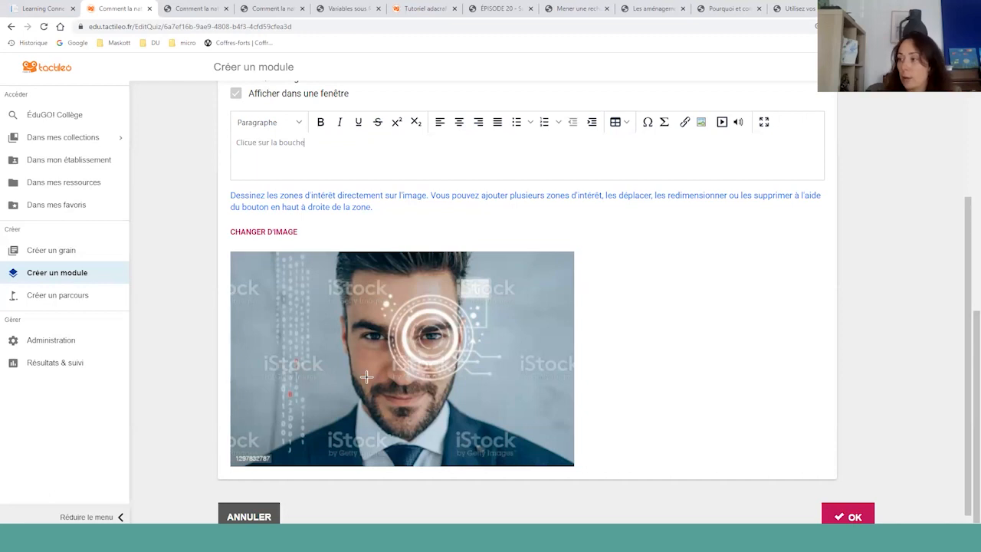
- Draw an interest zone around the man's mouth, shift it slightly upward, and discard the element
{"action": "left_click", "coordinate": [402, 396]}
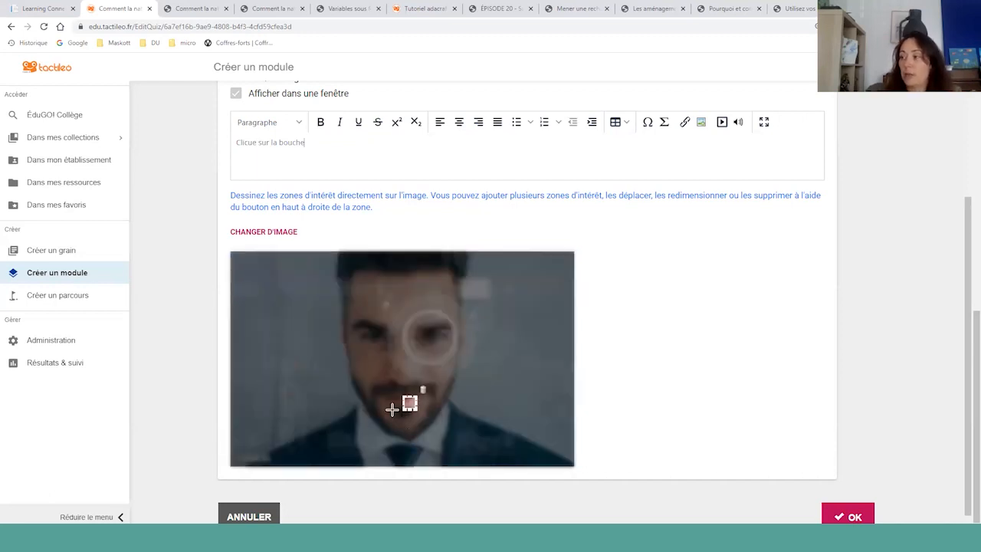
{"action": "left_click_drag", "start_coordinate": [407, 401], "coordinate": [430, 418]}
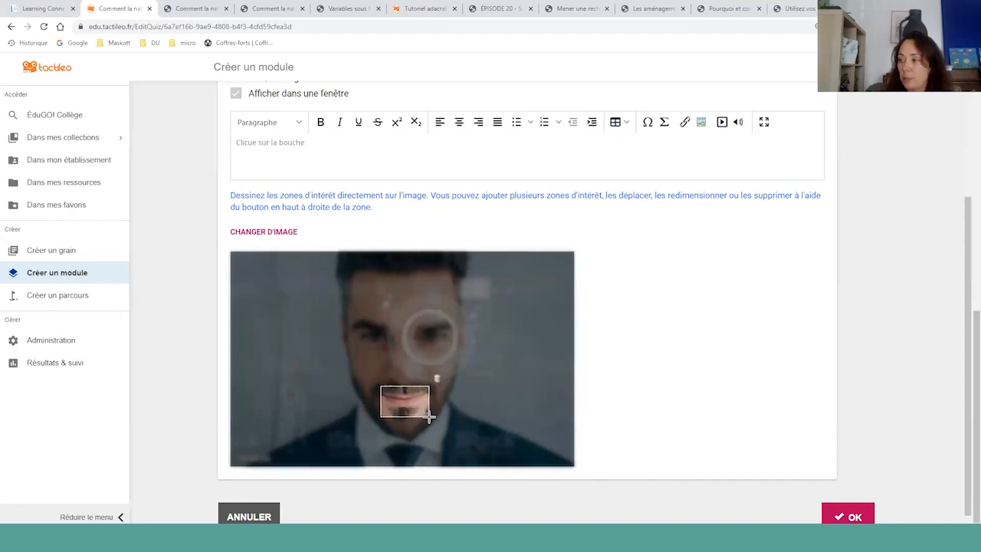
{"action": "left_click_drag", "start_coordinate": [382, 389], "coordinate": [378, 373]}
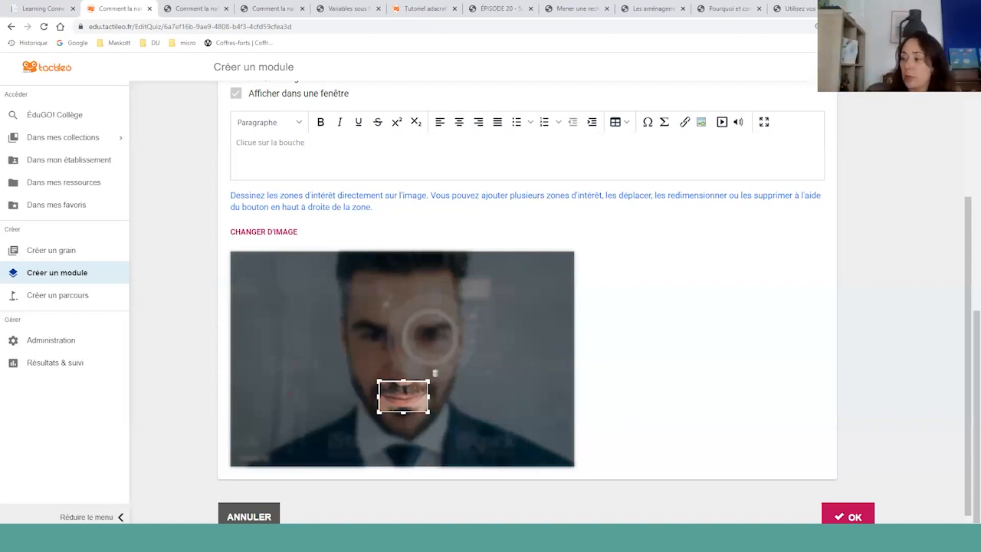
{"action": "left_click", "coordinate": [249, 517]}
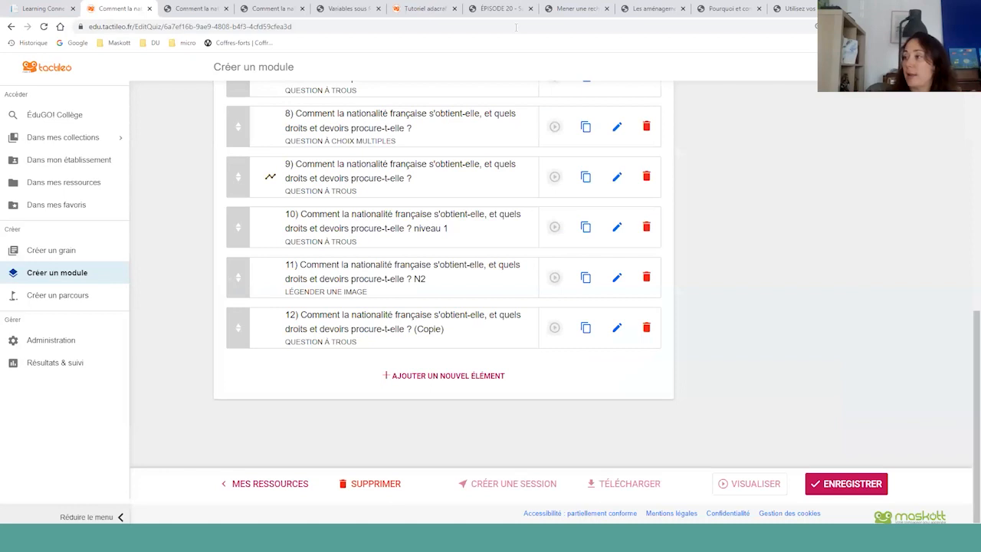
- Add a "Programmation informatique" element with the block-based Vittabot interface and enter the instruction "Consigne"
{"action": "left_click", "coordinate": [497, 377]}
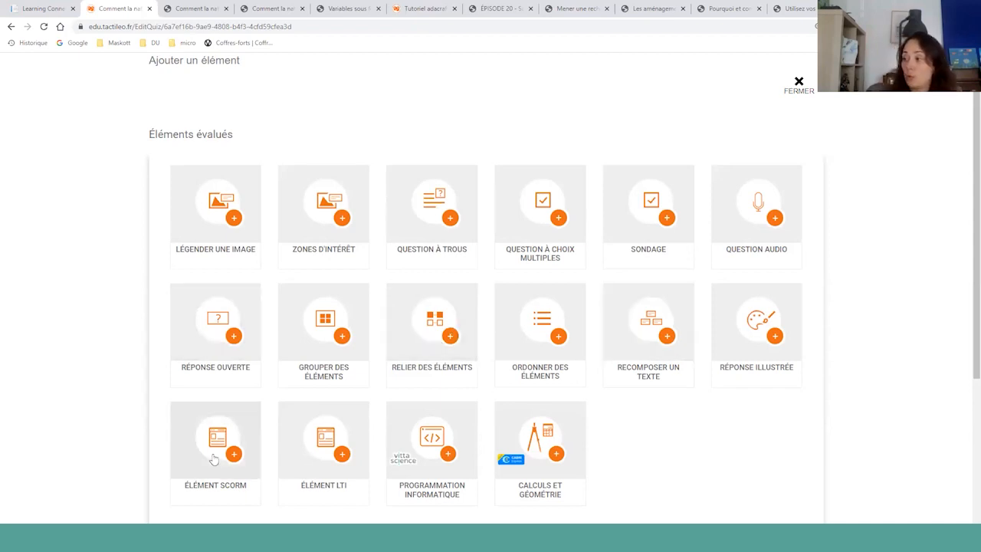
{"action": "left_click", "coordinate": [432, 441]}
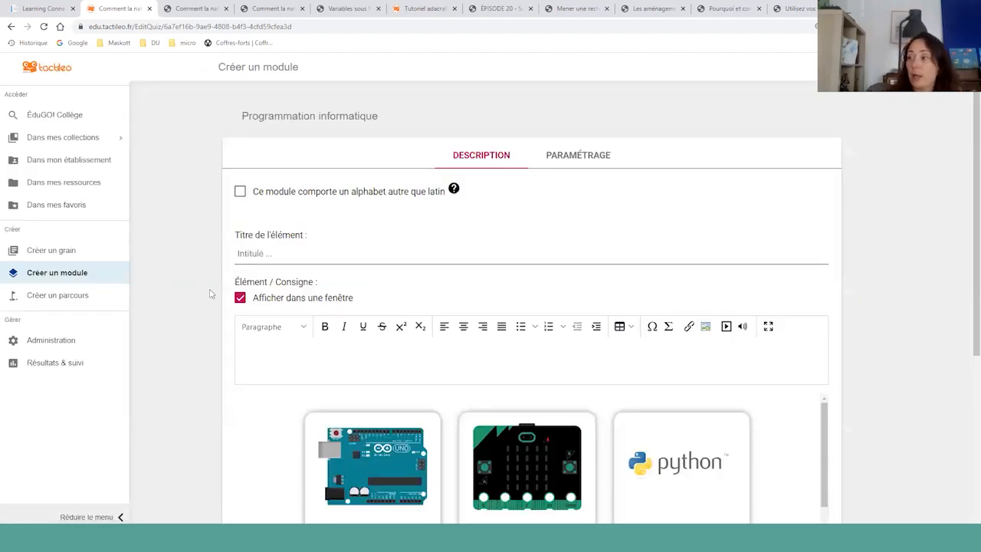
{"action": "scroll", "coordinate": [211, 293], "scroll_direction": "down", "scroll_amount": 3}
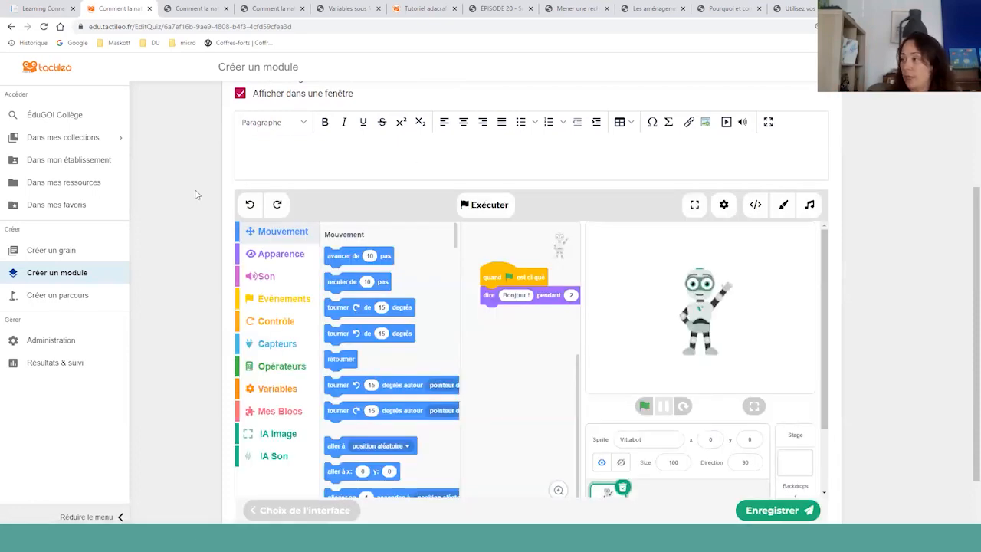
{"action": "left_click", "coordinate": [277, 155]}
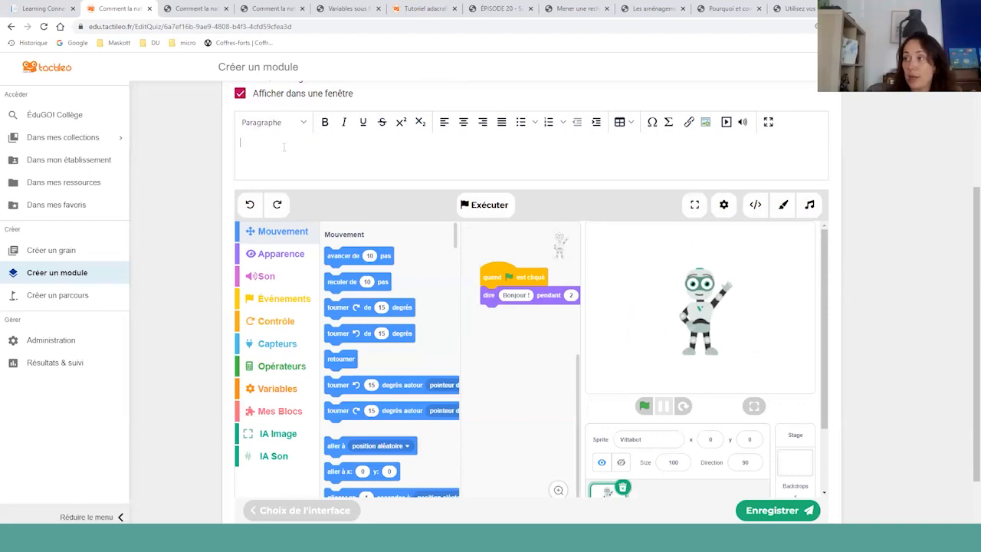
{"action": "type", "text": "Consigne"}
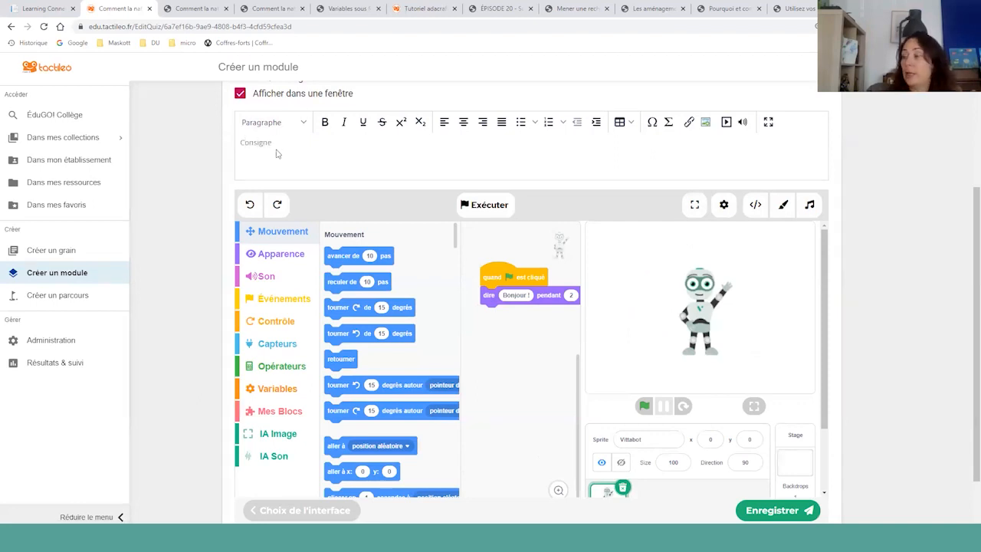
- Look over the block programming workspace, and abandon the element by starting a new empty module
{"action": "scroll", "coordinate": [540, 326], "scroll_direction": "down", "scroll_amount": 1}
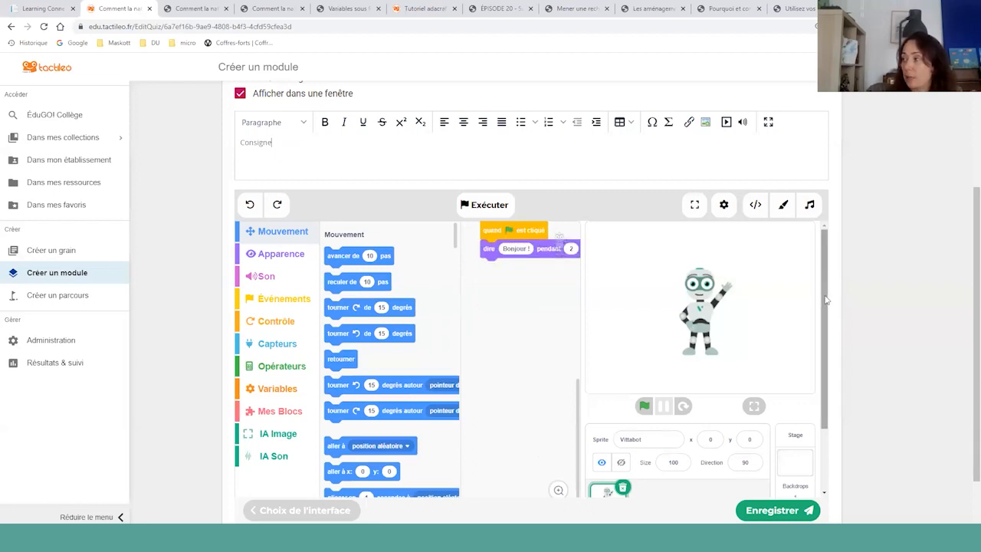
{"action": "left_click_drag", "start_coordinate": [826, 300], "coordinate": [827, 360]}
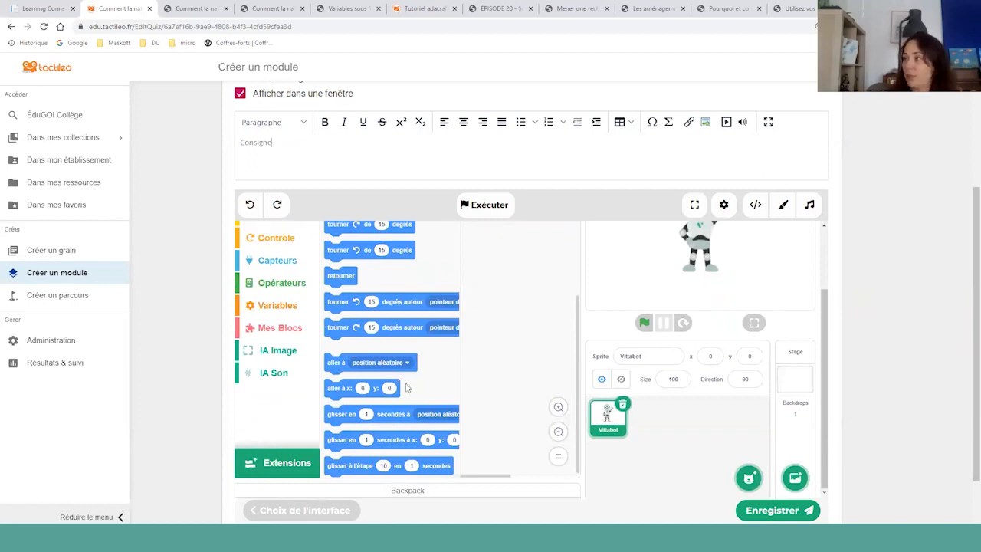
{"action": "left_click", "coordinate": [89, 279]}
{"action": "left_click", "coordinate": [534, 94]}
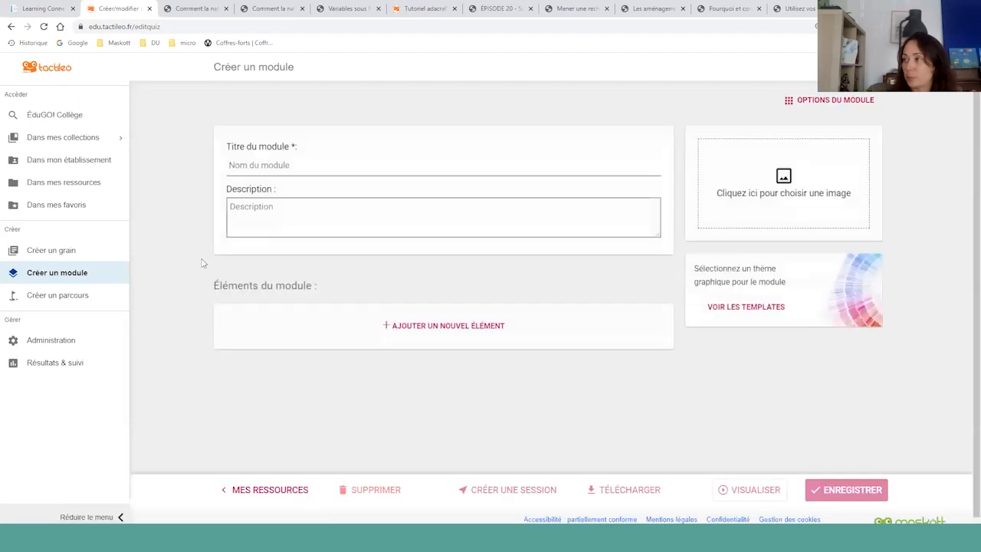
- Open a new "Vidéo" information element to examine its URL / embed code field, and cancel it
{"action": "left_click", "coordinate": [437, 332]}
{"action": "scroll", "coordinate": [113, 291], "scroll_direction": "down", "scroll_amount": 3}
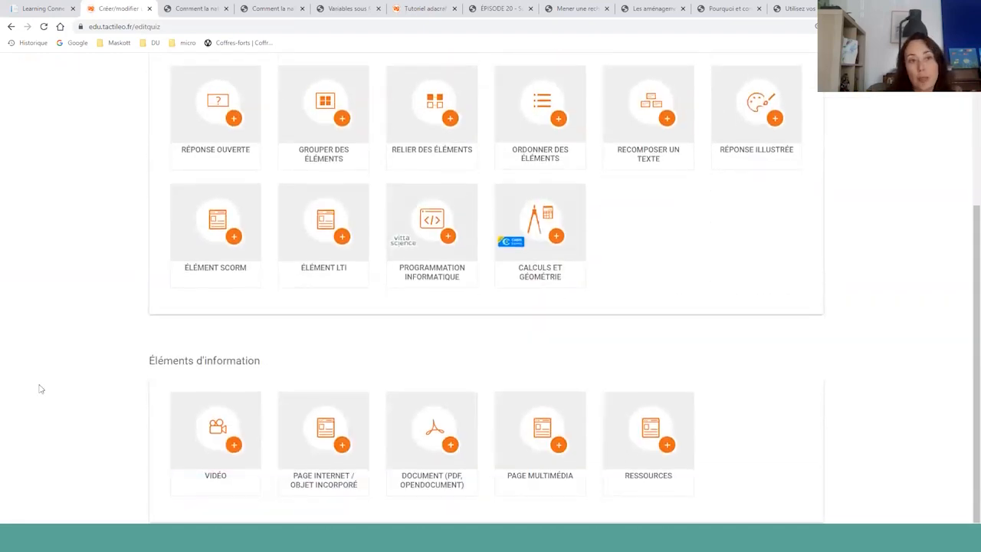
{"action": "left_click", "coordinate": [218, 434]}
{"action": "left_click", "coordinate": [270, 301]}
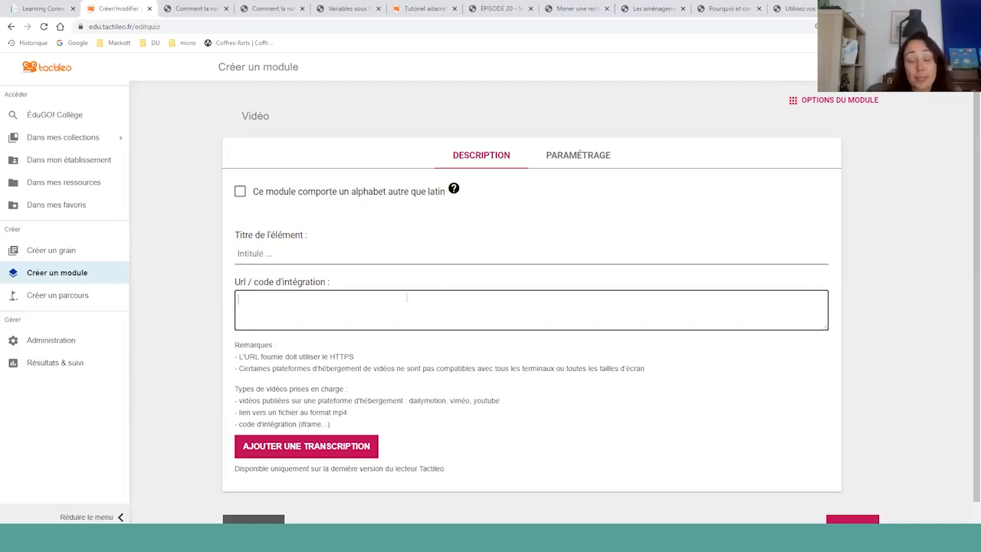
{"action": "left_click", "coordinate": [256, 519]}
- Open a new "Page internet / objet incorporé" element to examine its supported content types, and cancel it
{"action": "left_click", "coordinate": [455, 335]}
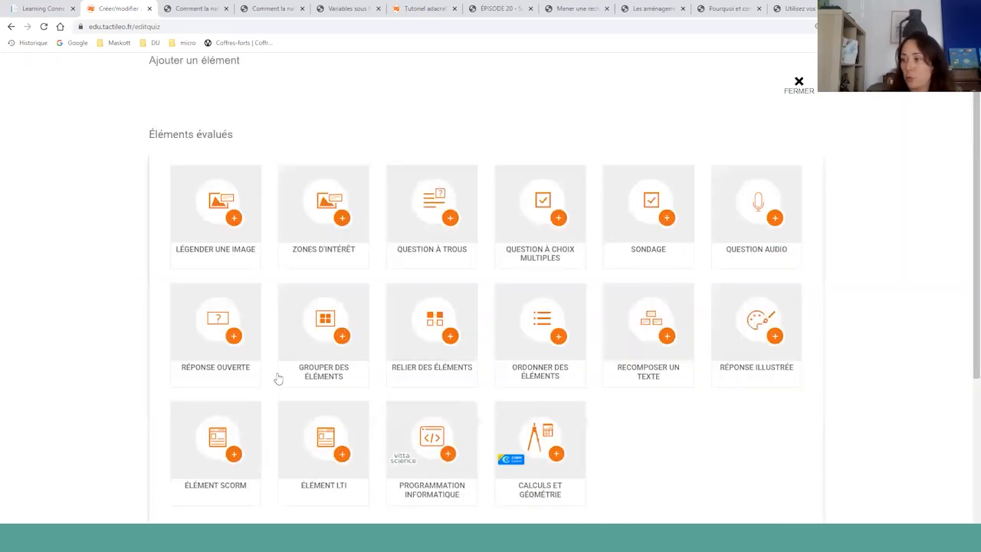
{"action": "scroll", "coordinate": [299, 460], "scroll_direction": "down", "scroll_amount": 2}
{"action": "left_click", "coordinate": [318, 454]}
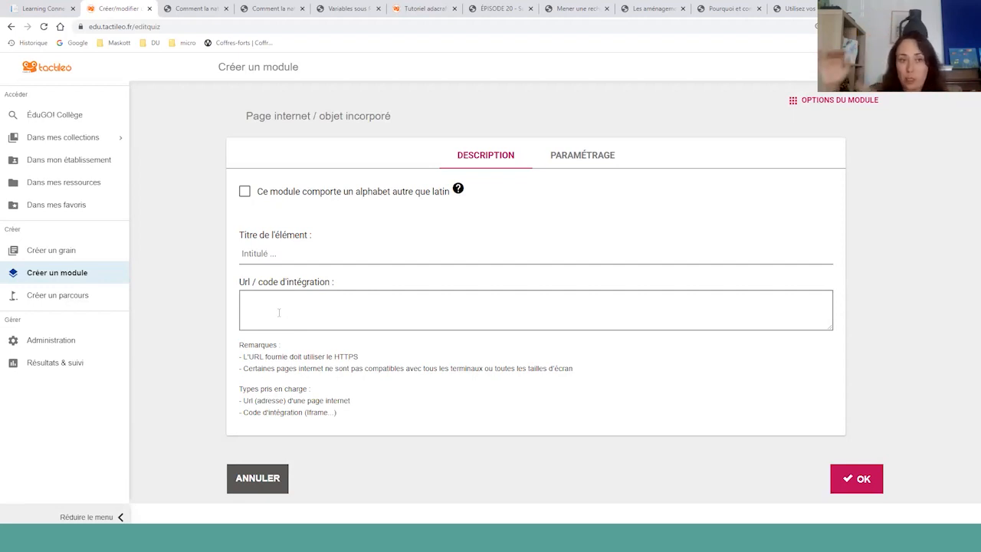
{"action": "left_click", "coordinate": [246, 479]}
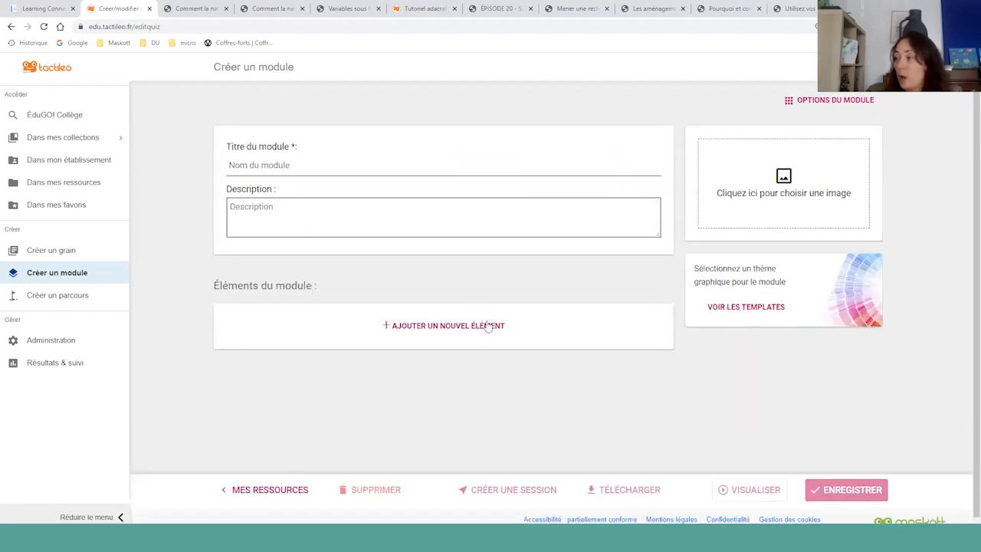
- Start a "Document (PDF, OpenDocument)" element and browse to the Téléchargements folder for its file
{"action": "left_click", "coordinate": [488, 319]}
{"action": "scroll", "coordinate": [460, 345], "scroll_direction": "down", "scroll_amount": 3}
{"action": "left_click", "coordinate": [432, 425]}
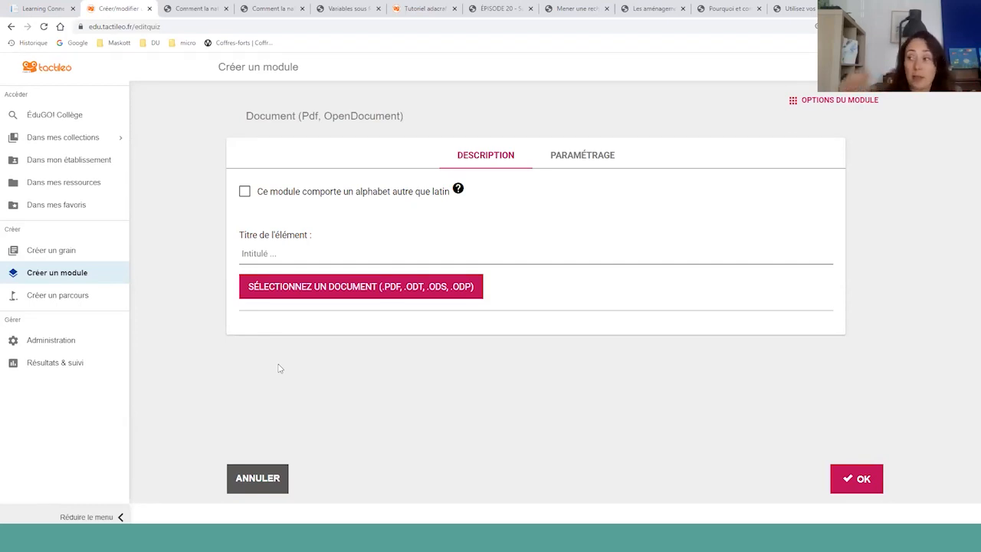
{"action": "left_click", "coordinate": [305, 292]}
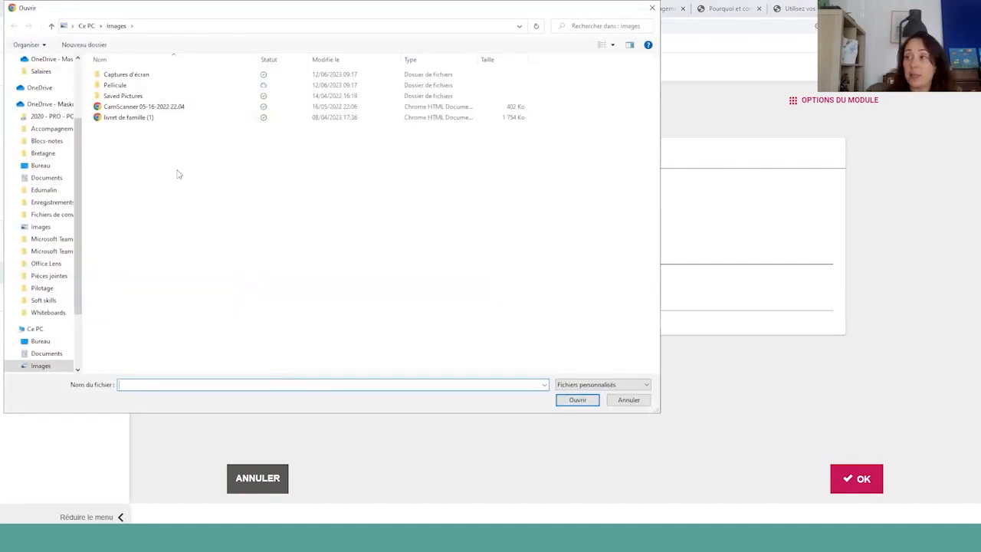
{"action": "scroll", "coordinate": [50, 311], "scroll_direction": "down", "scroll_amount": 1}
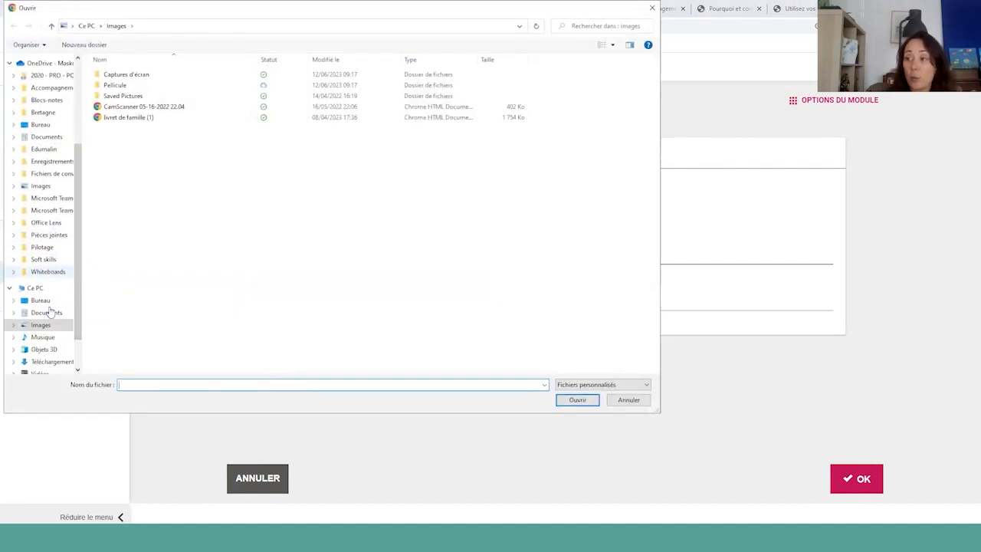
{"action": "left_click", "coordinate": [46, 350]}
{"action": "left_click", "coordinate": [52, 361]}
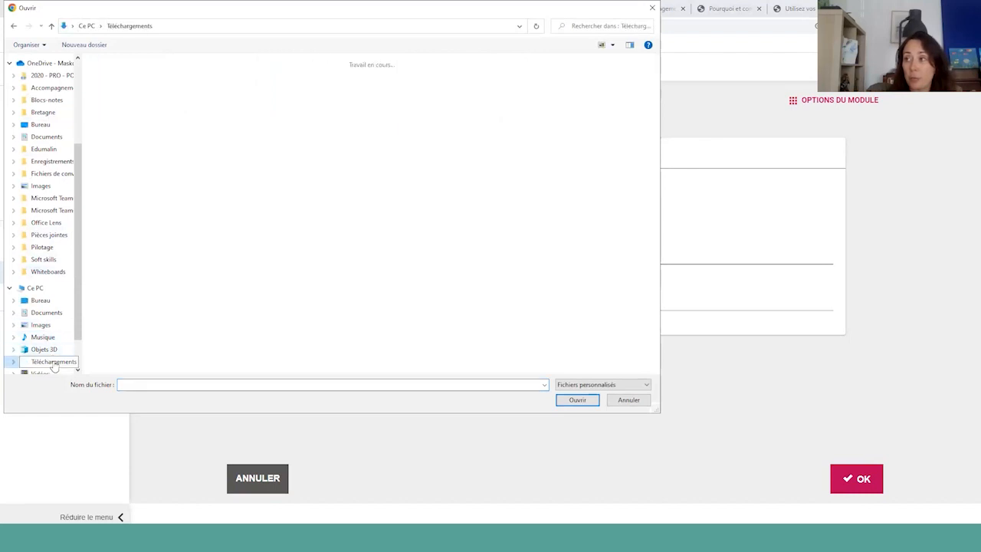
- Choose the file "sequence C2C3 EduGo!" as the element's document and validate the element
{"action": "scroll", "coordinate": [262, 332], "scroll_direction": "down", "scroll_amount": 5}
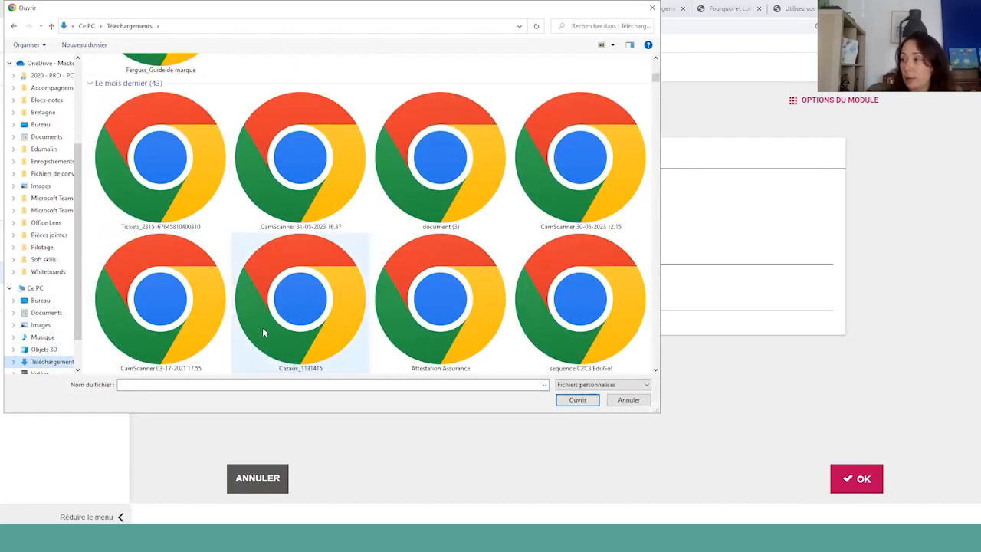
{"action": "scroll", "coordinate": [262, 332], "scroll_direction": "down", "scroll_amount": 5}
{"action": "scroll", "coordinate": [493, 252], "scroll_direction": "up", "scroll_amount": 3}
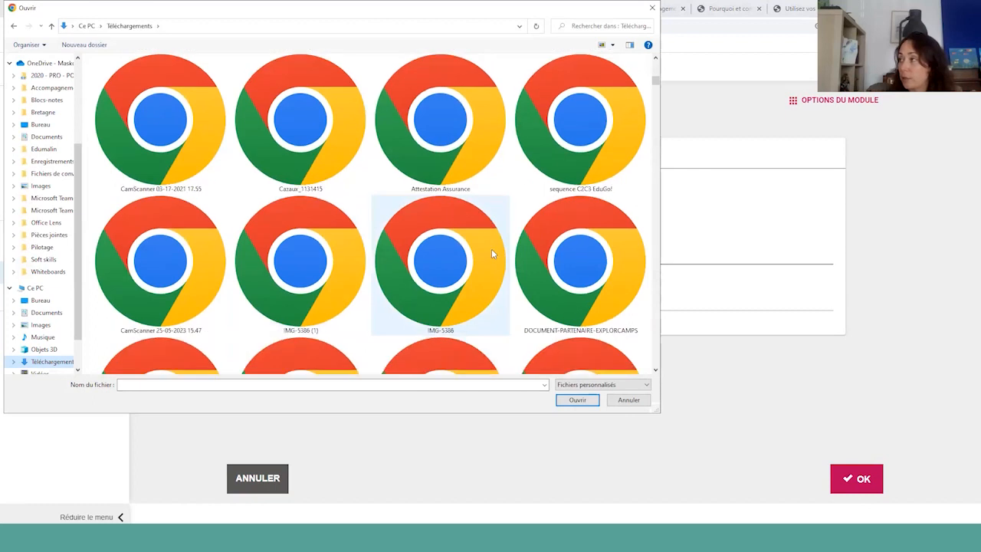
{"action": "left_click", "coordinate": [576, 123]}
{"action": "left_click", "coordinate": [578, 399]}
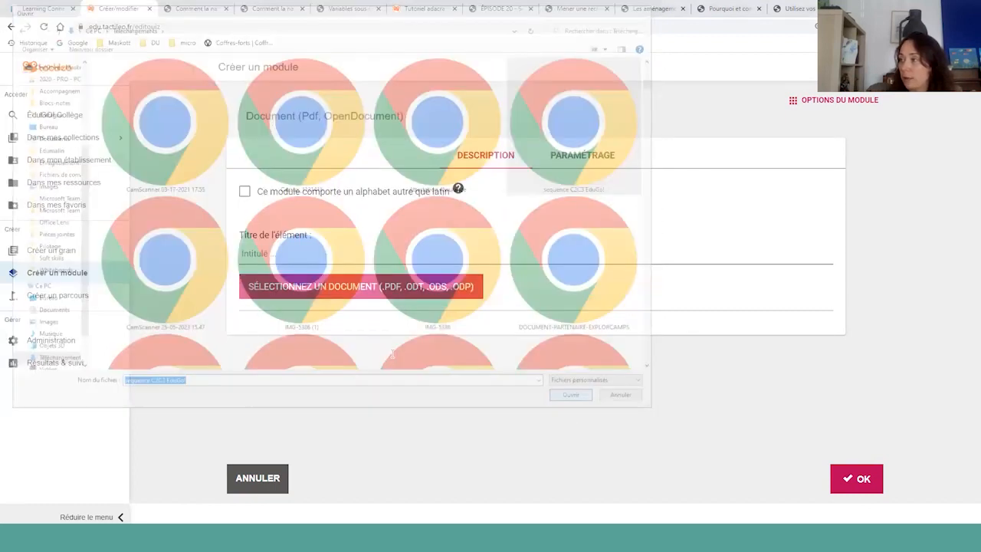
{"action": "left_click", "coordinate": [858, 481]}
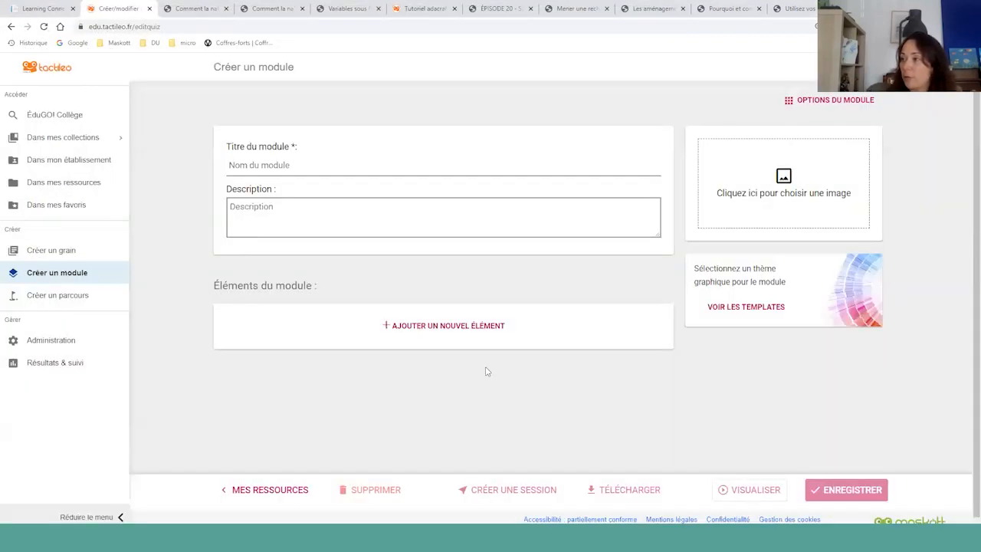
- Try to move the third page of the imported document to the first place in the module's element list
{"action": "left_click", "coordinate": [623, 236]}
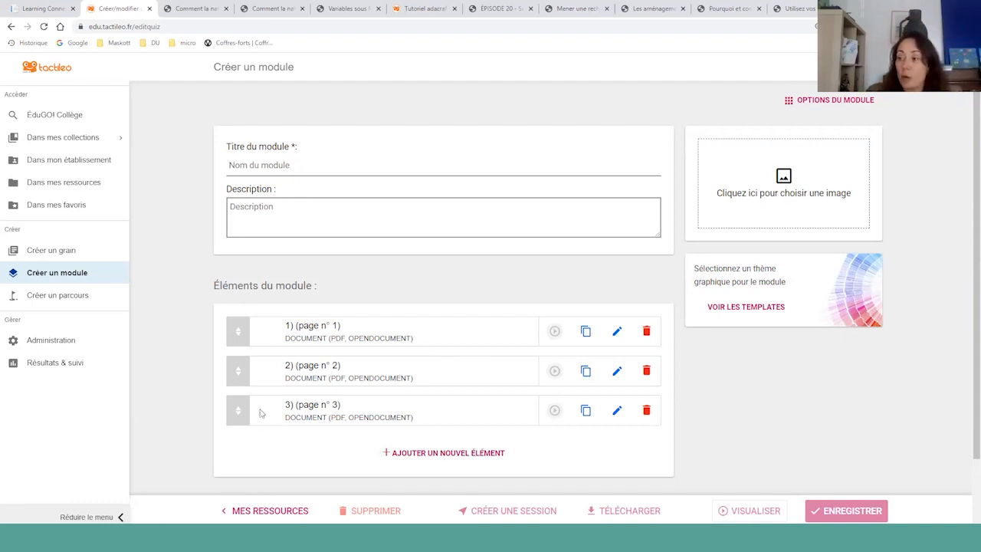
{"action": "left_click_drag", "start_coordinate": [237, 418], "coordinate": [239, 336]}
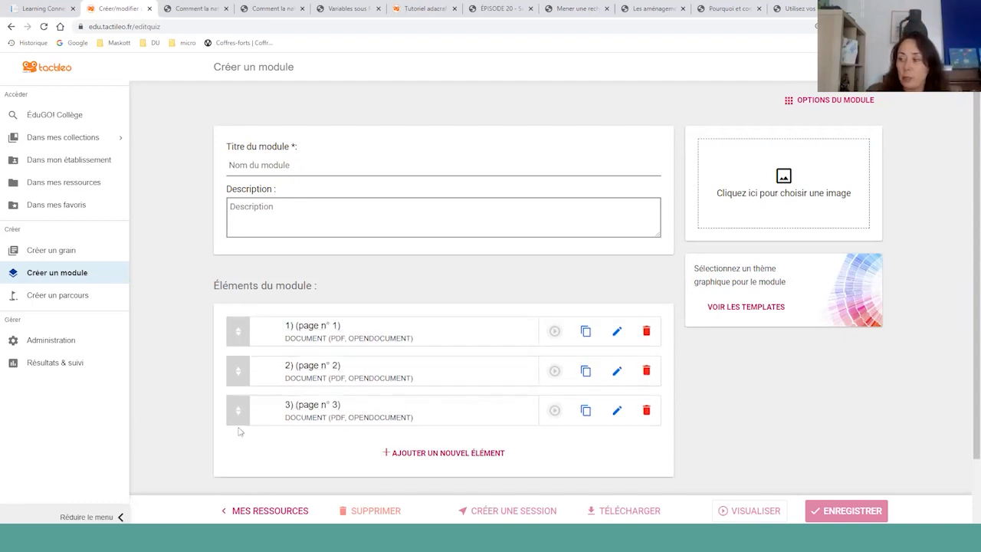
- Start a "Page multimédia" information element, try its text editor with the heading "Leçon" in the "Titre" style, and cancel the element
{"action": "left_click", "coordinate": [465, 456]}
{"action": "scroll", "coordinate": [466, 459], "scroll_direction": "down", "scroll_amount": 3}
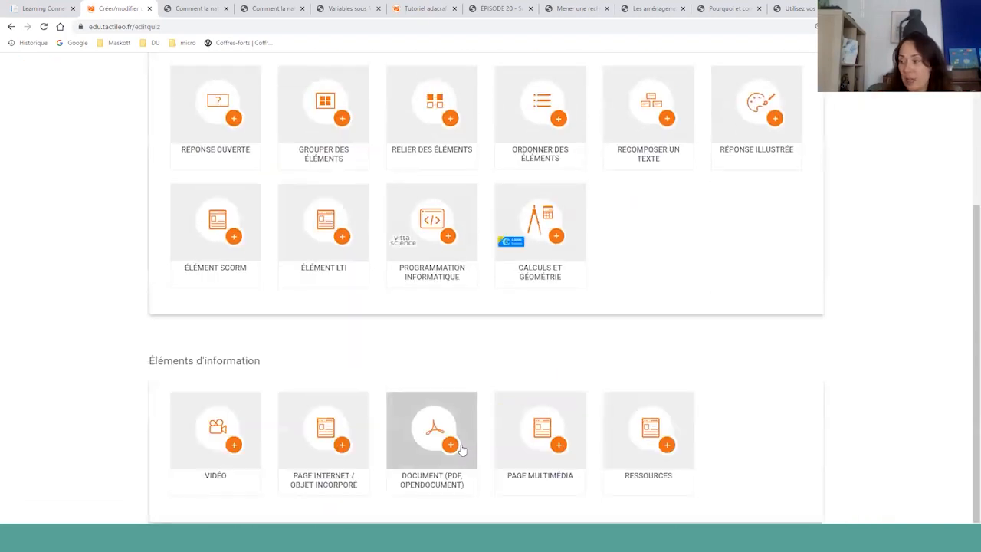
{"action": "left_click", "coordinate": [531, 437]}
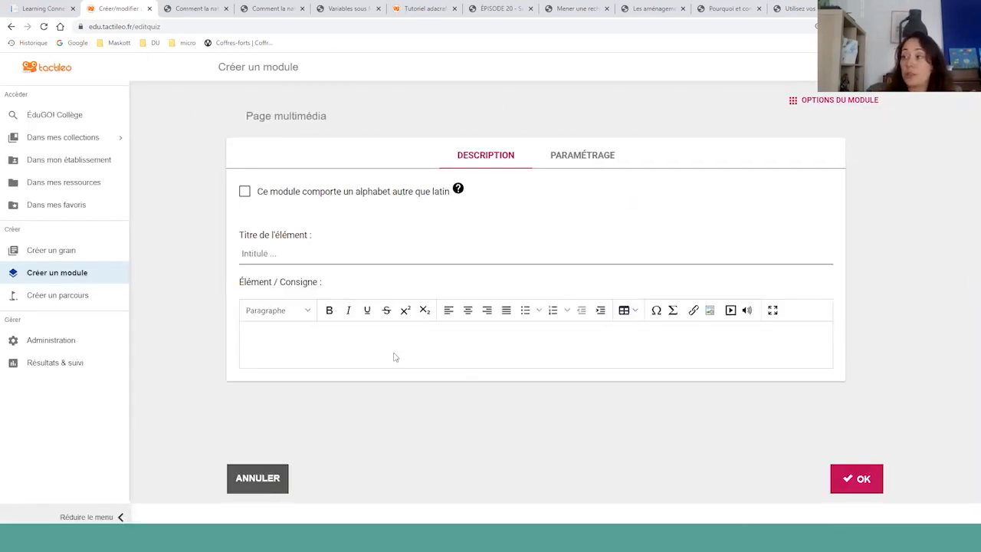
{"action": "left_click", "coordinate": [311, 345]}
{"action": "left_click", "coordinate": [310, 312]}
{"action": "left_click", "coordinate": [300, 332]}
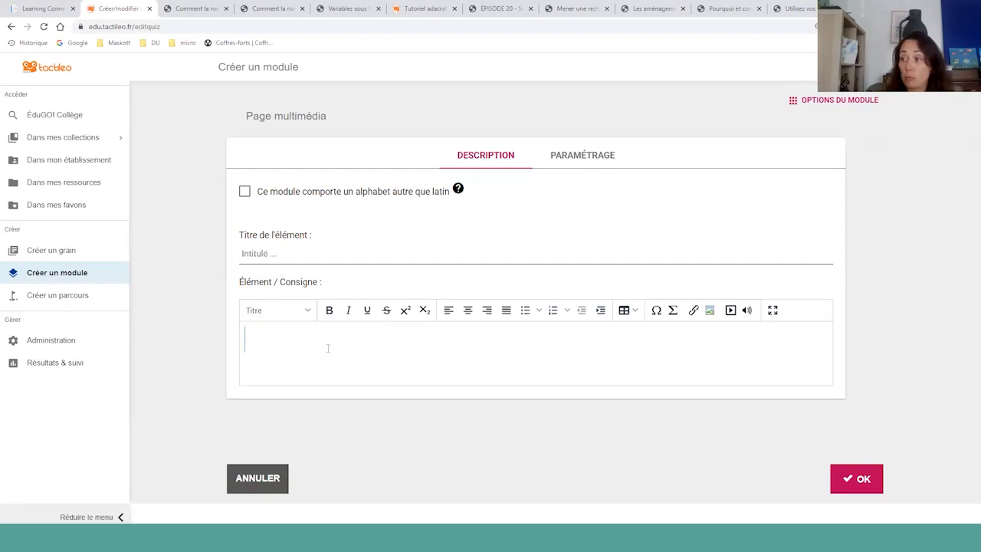
{"action": "type", "text": "Leçon"}
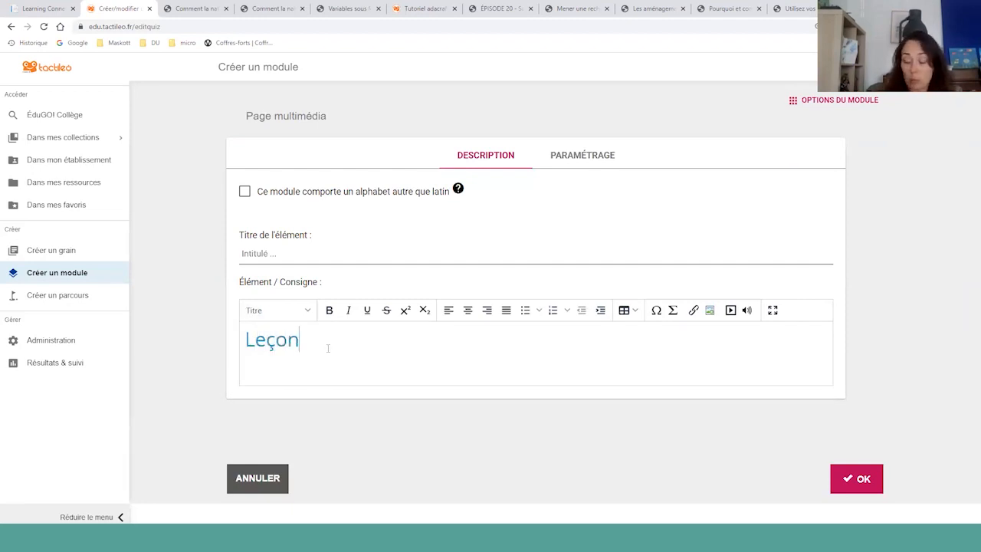
{"action": "key", "text": "Return"}
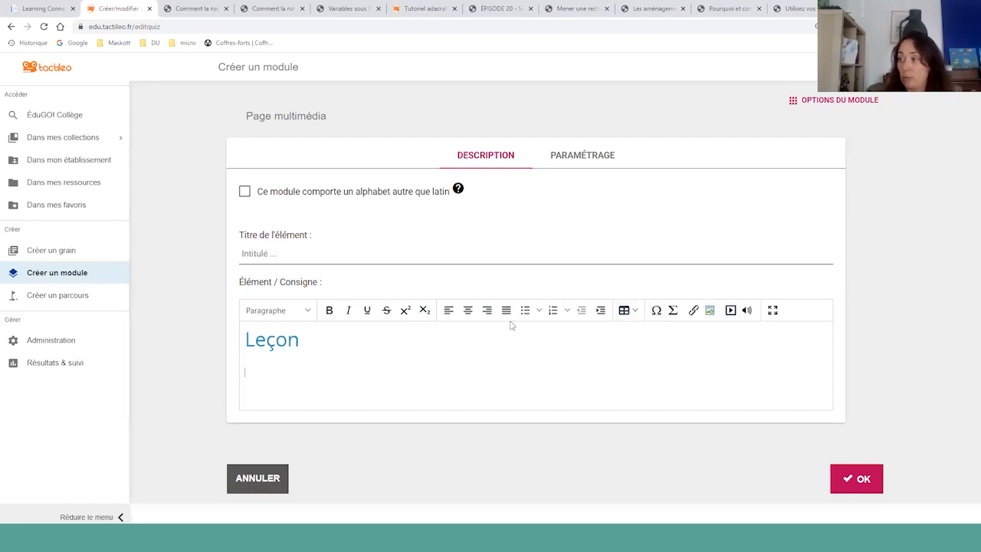
{"action": "left_click", "coordinate": [263, 476]}
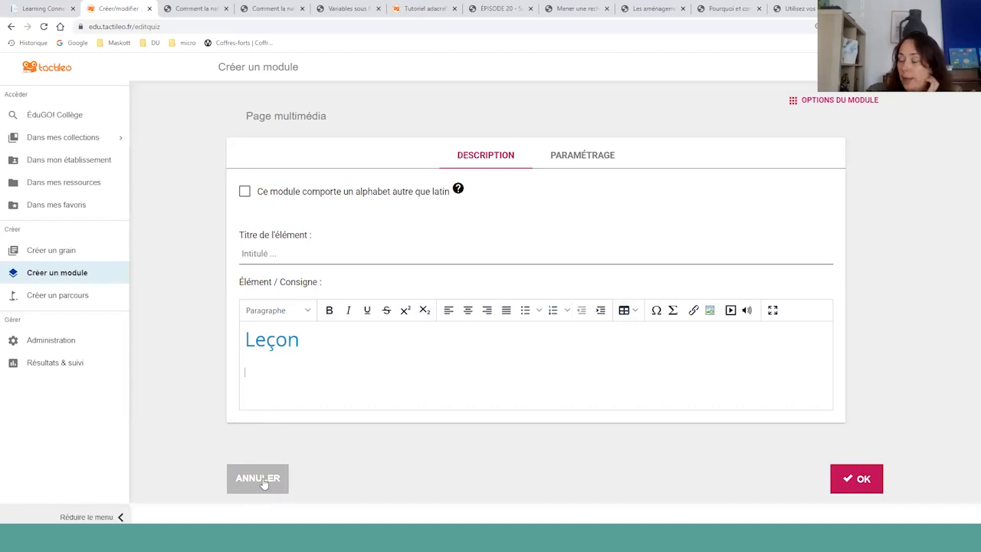
- Start a "Ressources" information element and filter the available resources to the EduGO! Collège collection
{"action": "left_click", "coordinate": [416, 448]}
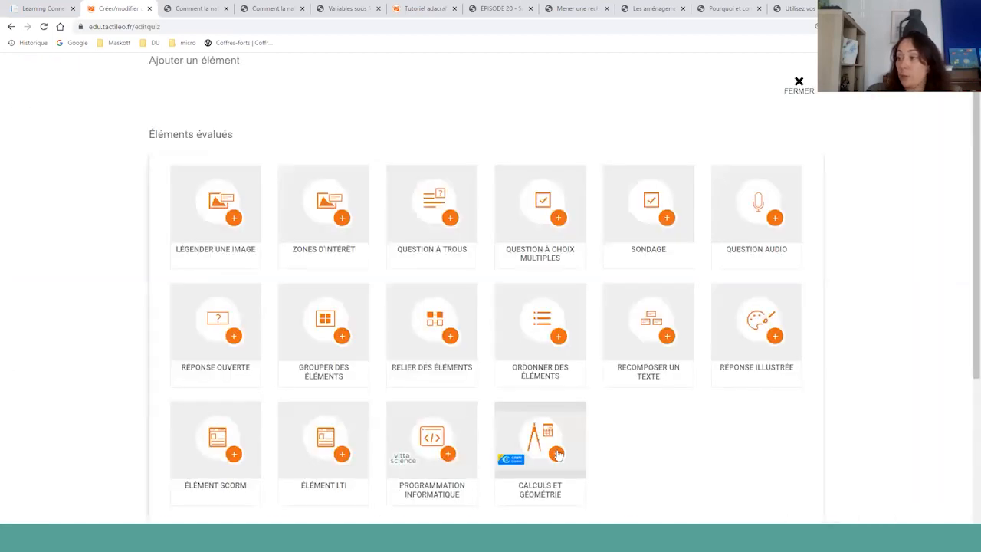
{"action": "scroll", "coordinate": [554, 458], "scroll_direction": "down", "scroll_amount": 3}
{"action": "left_click", "coordinate": [667, 459]}
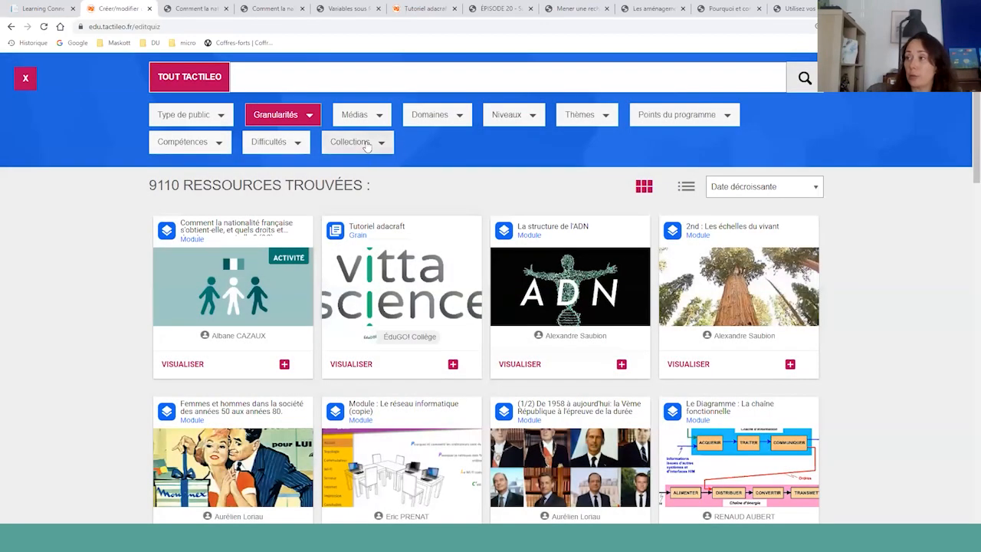
{"action": "left_click", "coordinate": [366, 146]}
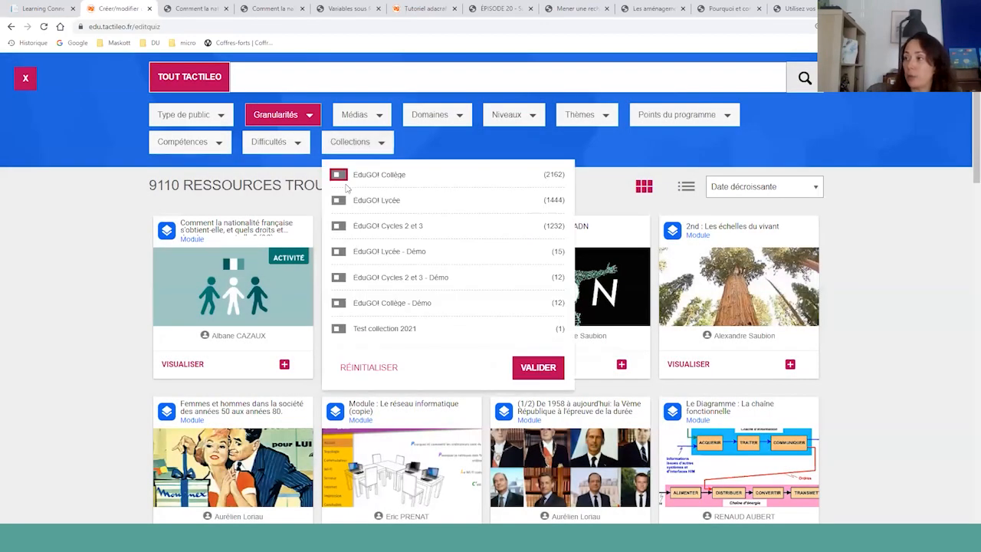
{"action": "left_click", "coordinate": [338, 175]}
{"action": "left_click", "coordinate": [542, 369]}
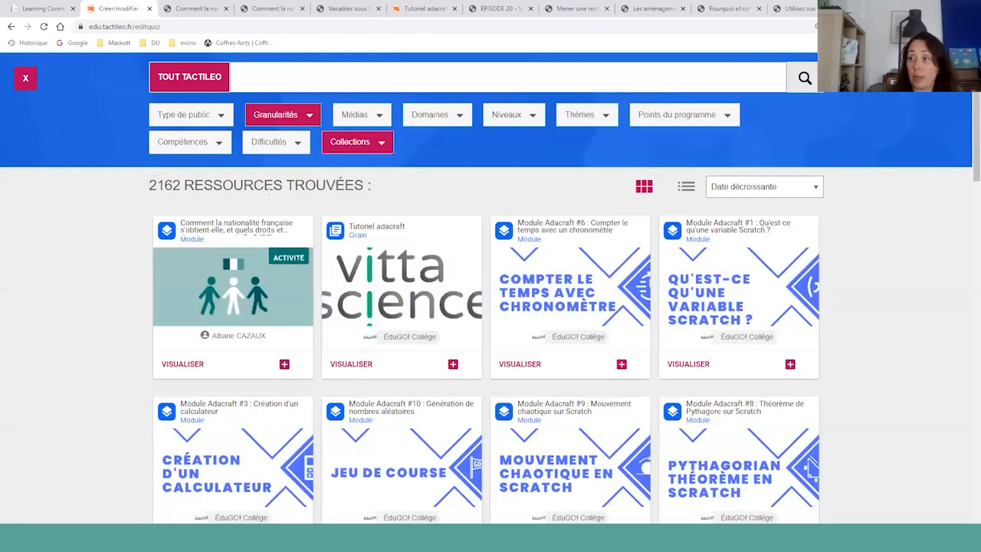
- Import all elements of the module "Comment la nationalité française s'obtient-elle, et quels droits et devoirs procure-t-elle ? (3C)"
{"action": "left_click", "coordinate": [285, 365]}
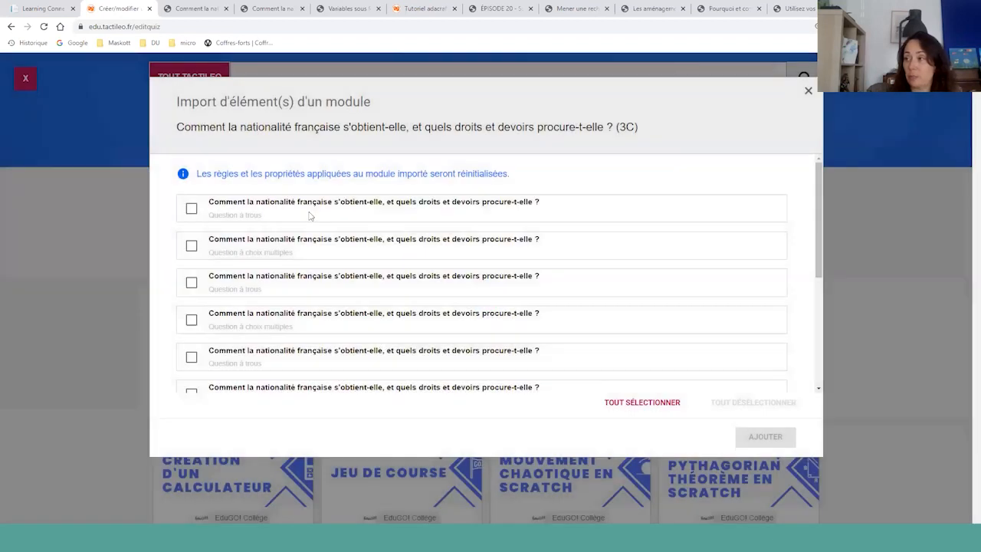
{"action": "left_click", "coordinate": [648, 401]}
{"action": "left_click", "coordinate": [765, 436]}
- Add another "Ressources" element after the imported ones and restrict the resource search to the EduGO! Collège collection
{"action": "scroll", "coordinate": [376, 296], "scroll_direction": "down", "scroll_amount": 10}
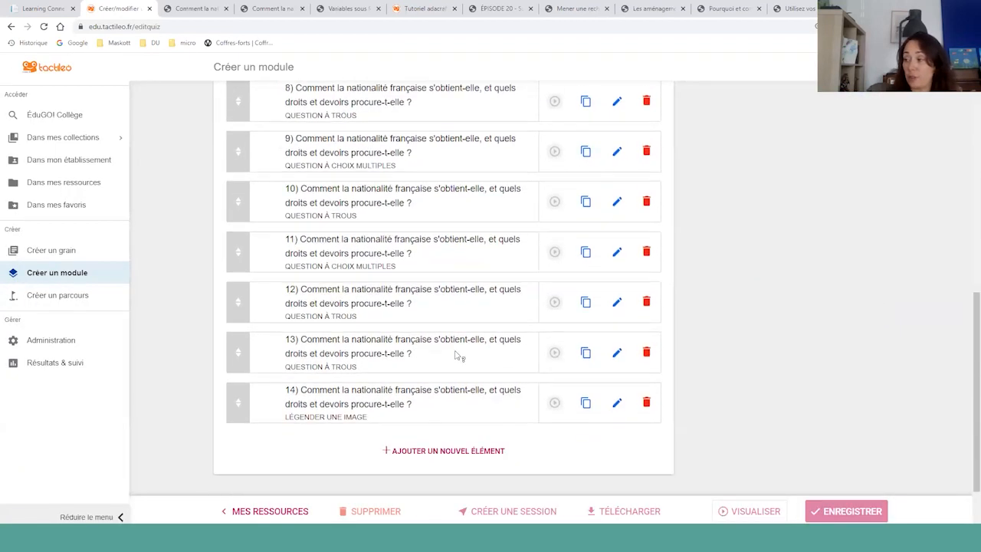
{"action": "left_click", "coordinate": [474, 451]}
{"action": "scroll", "coordinate": [495, 431], "scroll_direction": "down", "scroll_amount": 3}
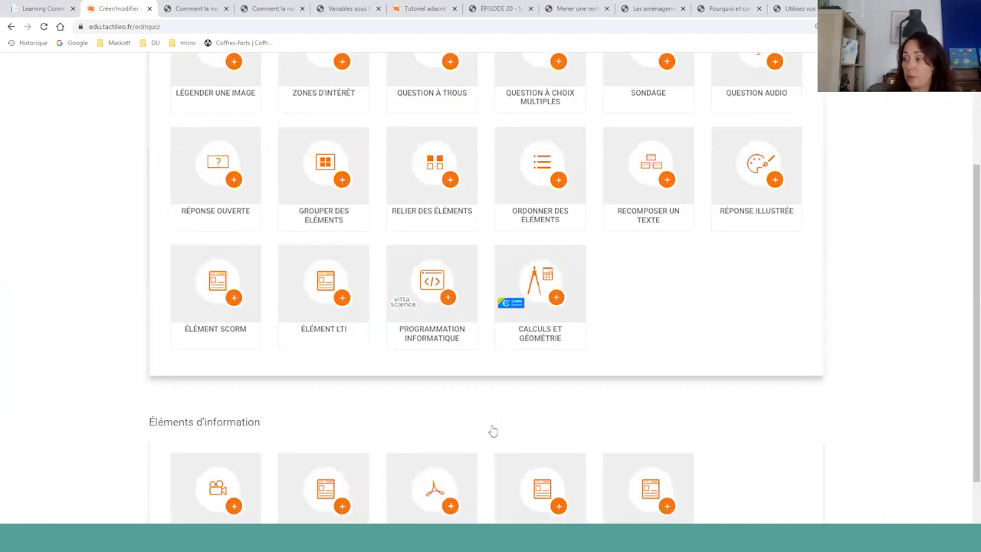
{"action": "scroll", "coordinate": [493, 431], "scroll_direction": "down", "scroll_amount": 1}
{"action": "left_click", "coordinate": [650, 437]}
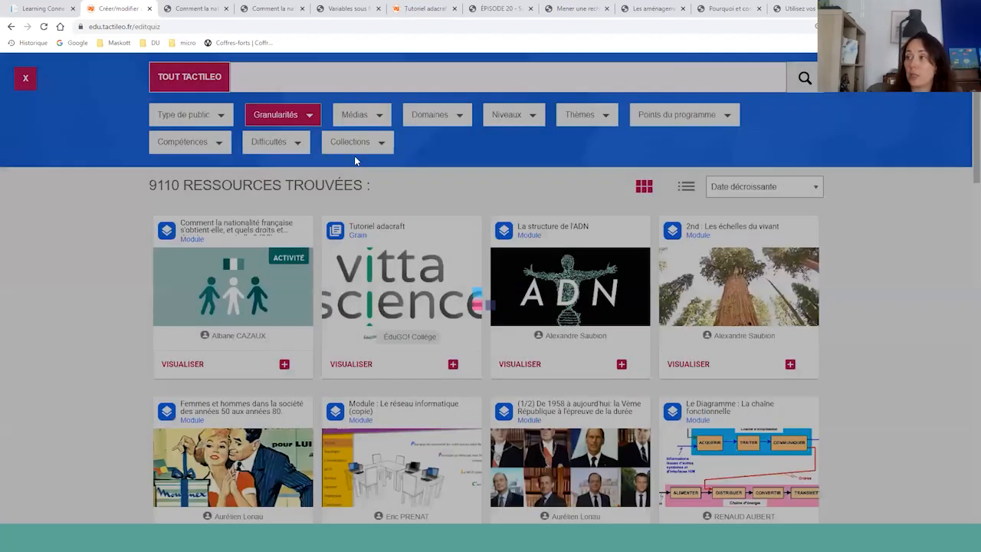
{"action": "left_click", "coordinate": [353, 148]}
{"action": "left_click", "coordinate": [344, 176]}
{"action": "left_click", "coordinate": [538, 367]}
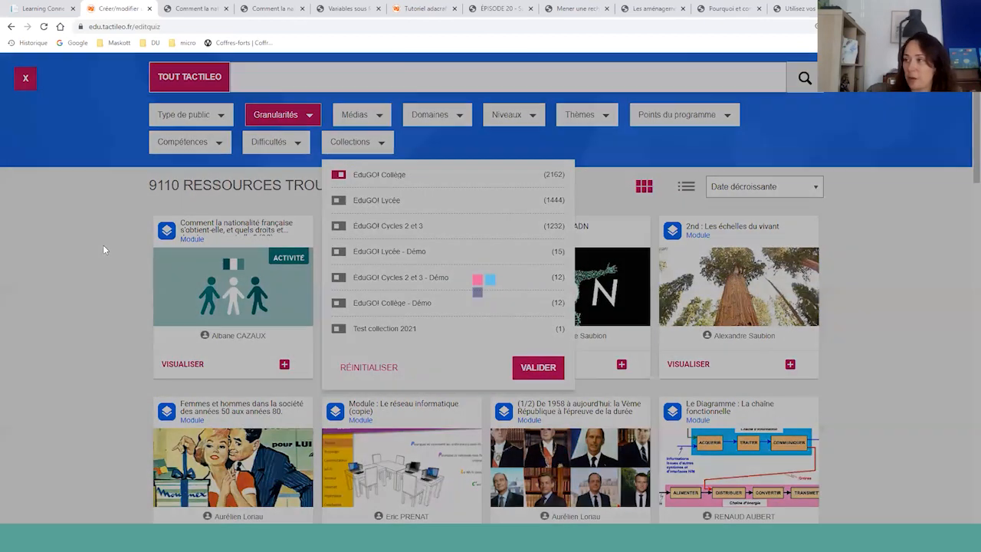
- Import "Je révise autrement" and one "Je sais lire une affiche" element from the module "L'enfant, acteur et citoyen"
{"action": "scroll", "coordinate": [381, 249], "scroll_direction": "down", "scroll_amount": 7}
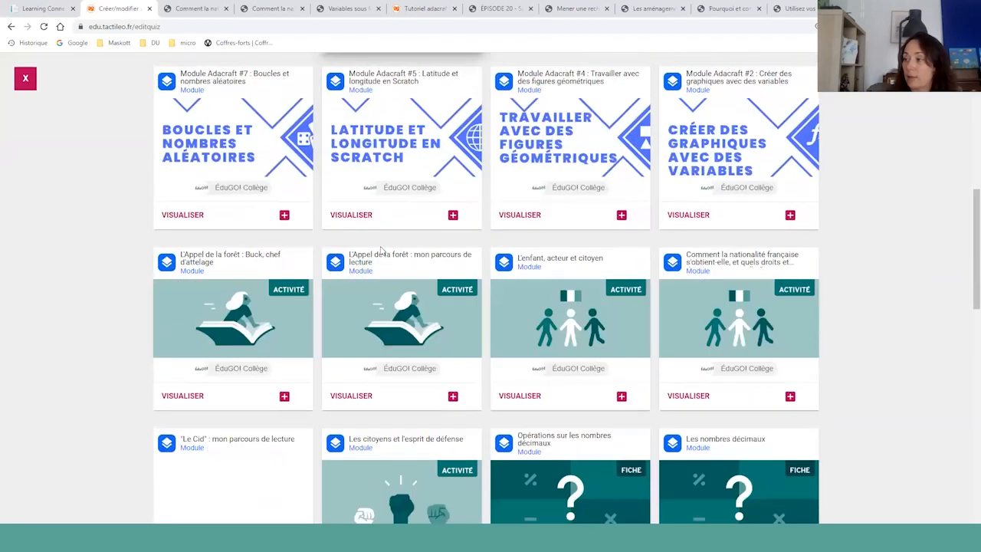
{"action": "scroll", "coordinate": [381, 250], "scroll_direction": "down", "scroll_amount": 3}
{"action": "scroll", "coordinate": [381, 249], "scroll_direction": "up", "scroll_amount": 2}
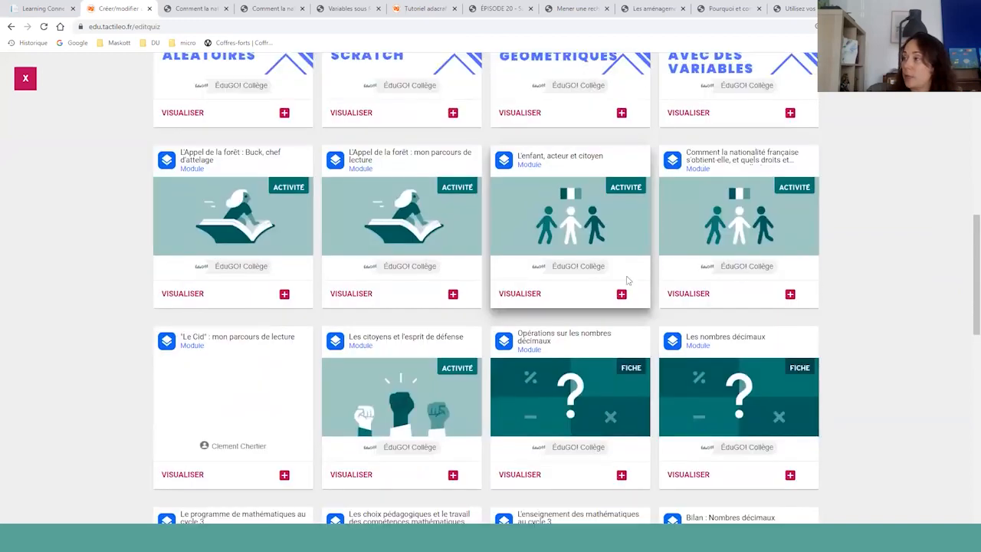
{"action": "left_click", "coordinate": [622, 295]}
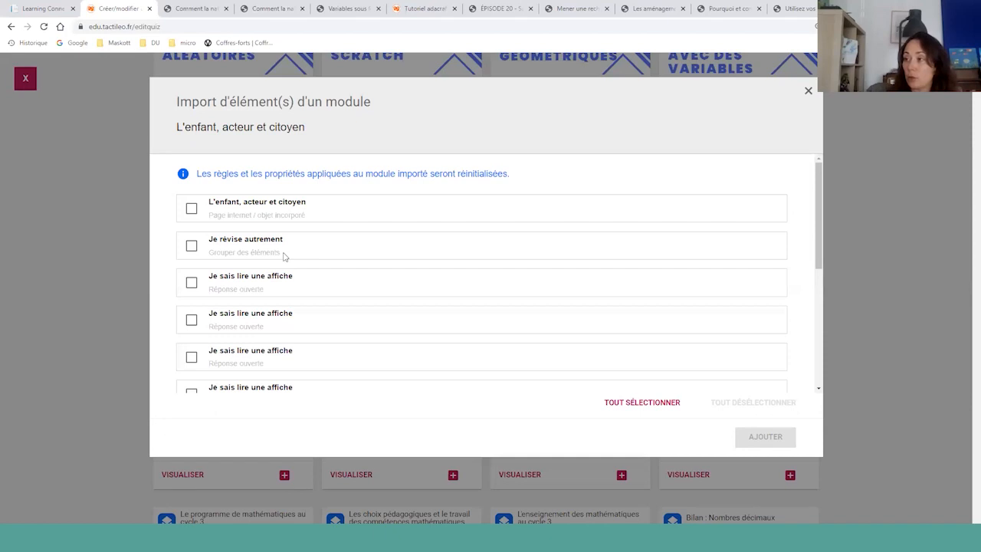
{"action": "left_click", "coordinate": [192, 246]}
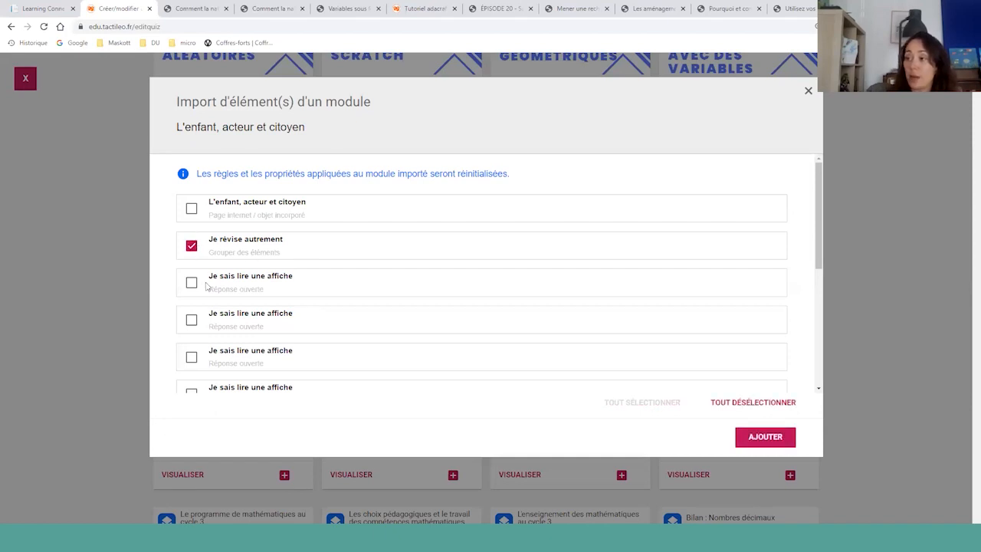
{"action": "scroll", "coordinate": [205, 286], "scroll_direction": "down", "scroll_amount": 3}
{"action": "scroll", "coordinate": [206, 286], "scroll_direction": "up", "scroll_amount": 2}
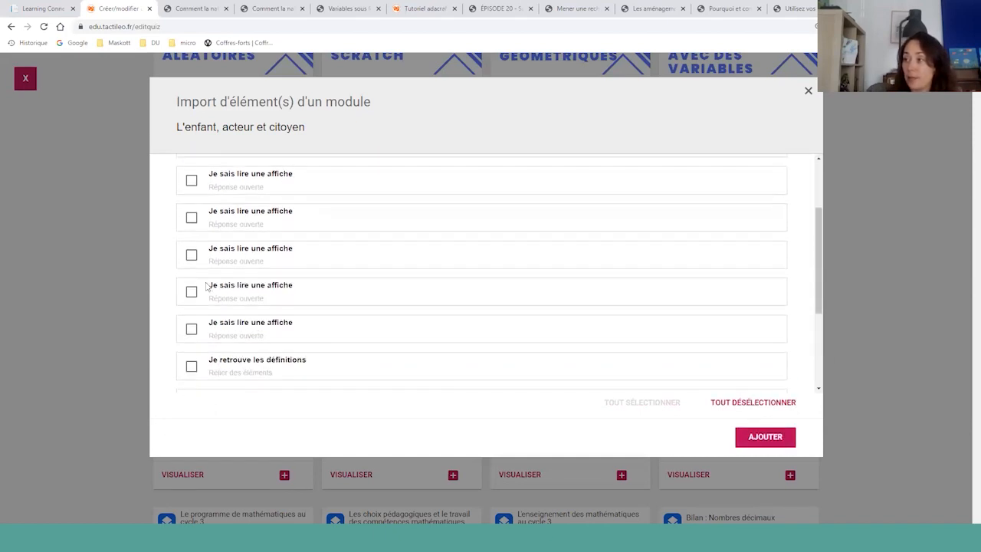
{"action": "scroll", "coordinate": [195, 232], "scroll_direction": "up", "scroll_amount": 2}
{"action": "left_click", "coordinate": [193, 232]}
{"action": "left_click", "coordinate": [766, 438]}
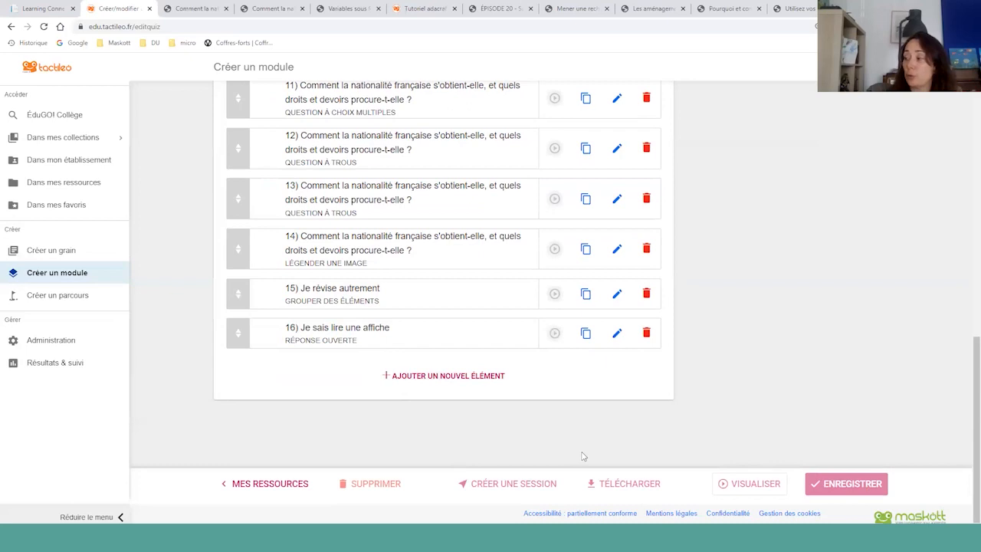
- Title the module "Mon module EMC 5B" and save it
{"action": "scroll", "coordinate": [378, 359], "scroll_direction": "up", "scroll_amount": 10}
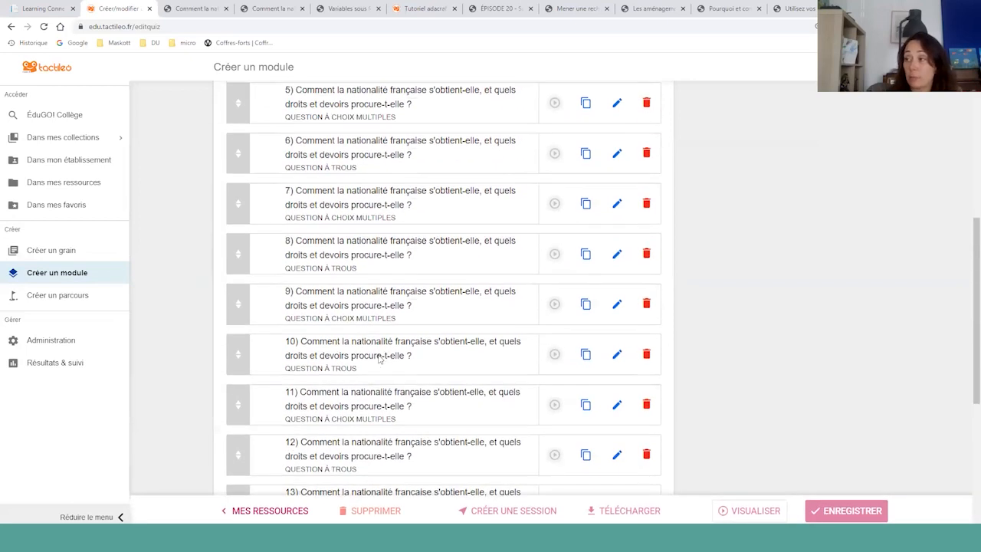
{"action": "left_click", "coordinate": [288, 120]}
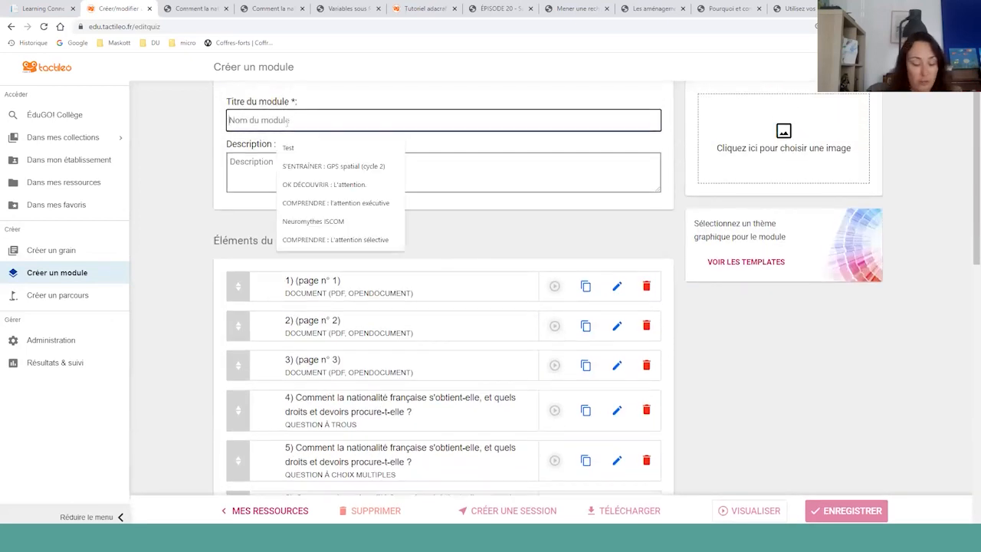
{"action": "type", "text": "Mon module EMC 5B"}
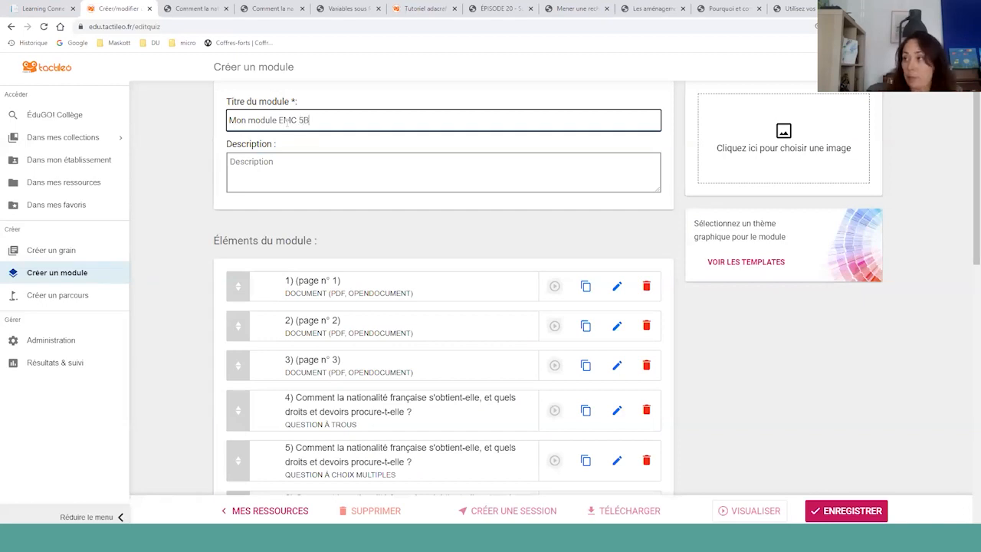
{"action": "left_click", "coordinate": [832, 511]}
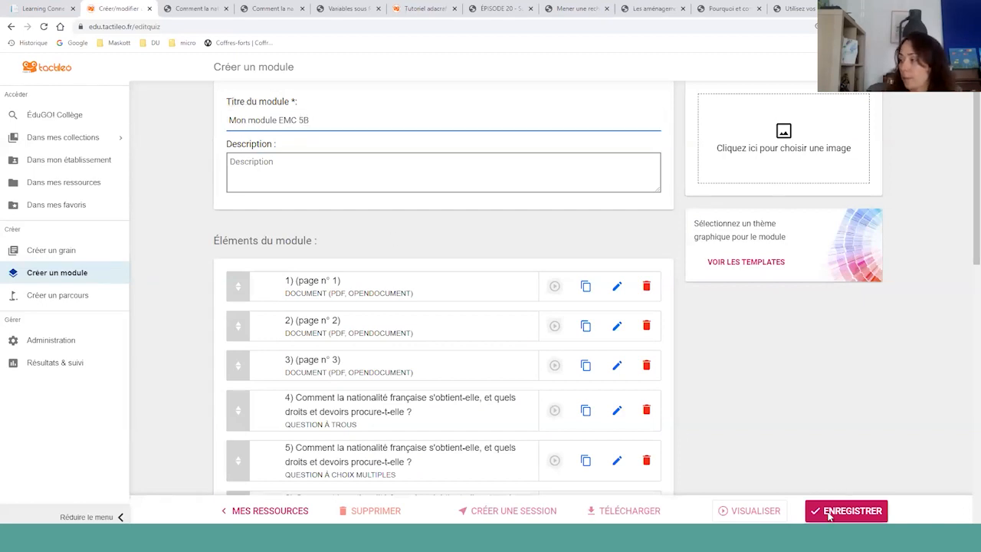
- Review the saved element list, then find "Mon module EMC 5B" among your own resources and view its details sheet
{"action": "scroll", "coordinate": [301, 306], "scroll_direction": "down", "scroll_amount": 5}
{"action": "scroll", "coordinate": [299, 306], "scroll_direction": "down", "scroll_amount": 3}
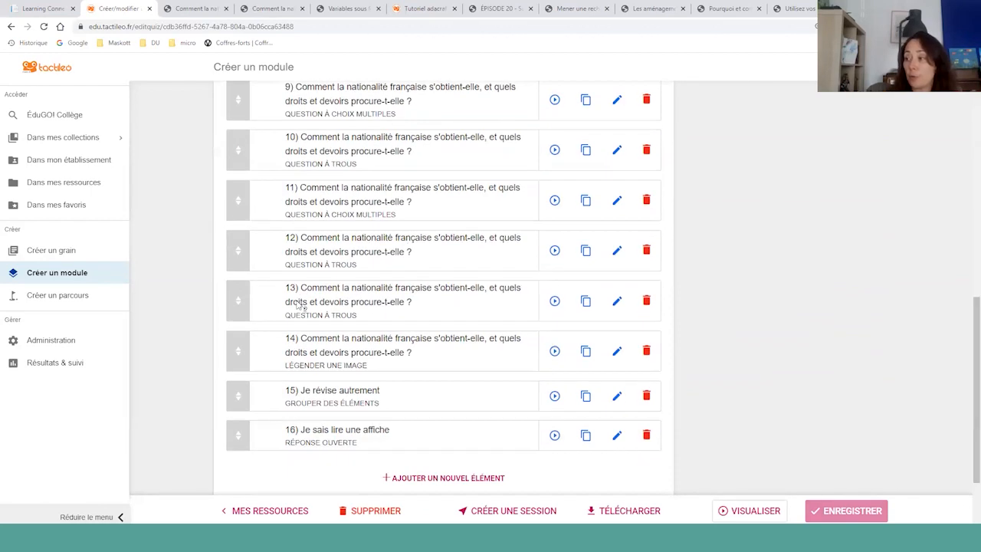
{"action": "left_click", "coordinate": [85, 186]}
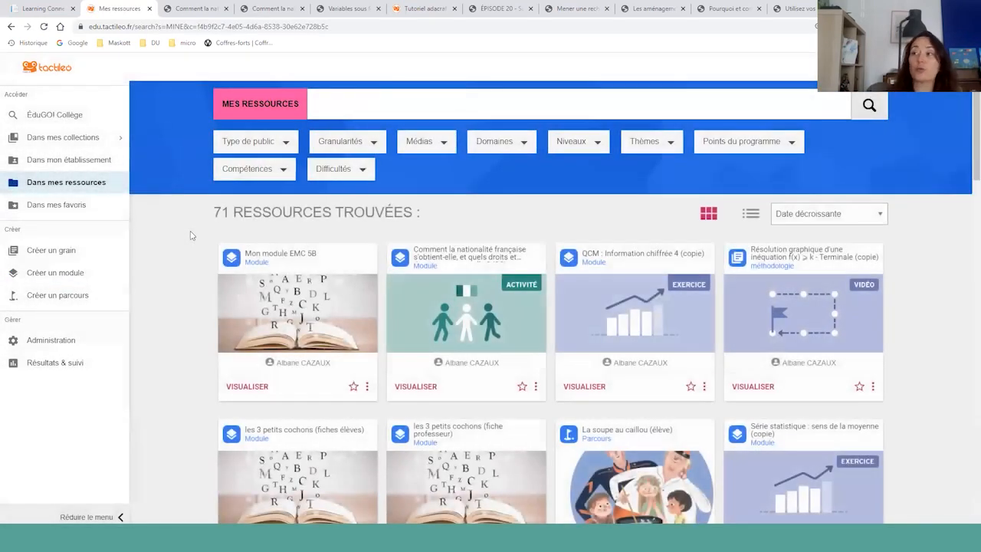
{"action": "left_click", "coordinate": [280, 253]}
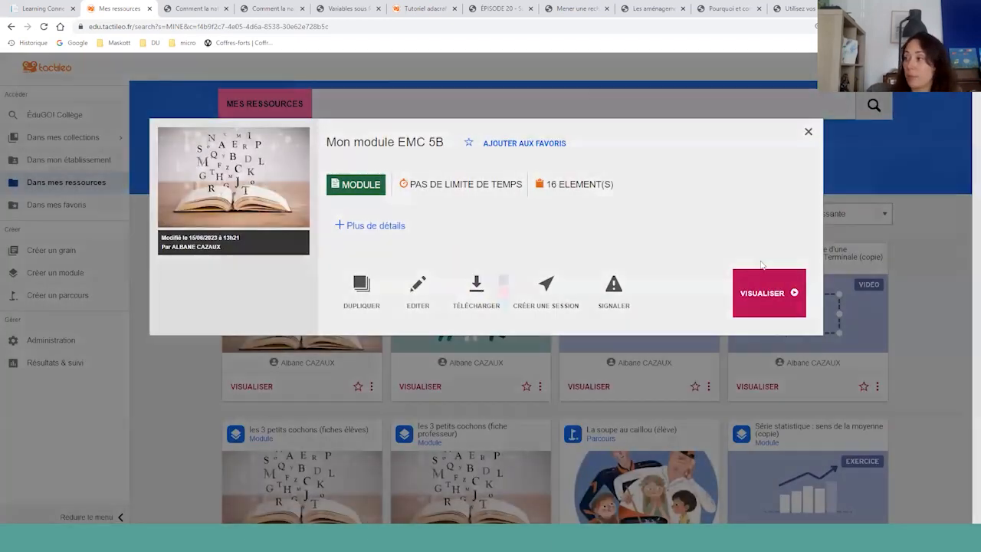
{"action": "left_click", "coordinate": [810, 133]}
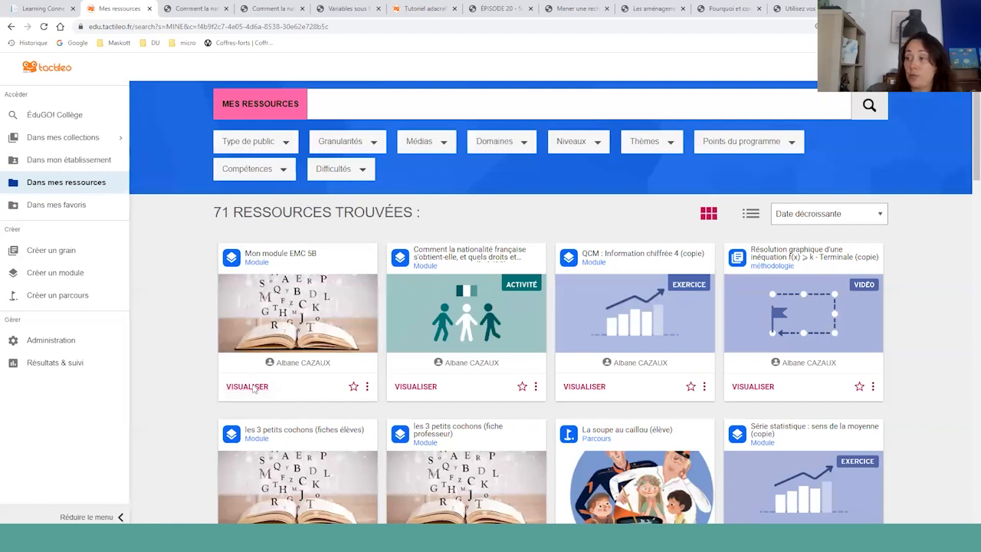
- Preview "Mon module EMC 5B", advance past the document pages, and validate the first nationality question to examine its answer fields
{"action": "left_click", "coordinate": [253, 387]}
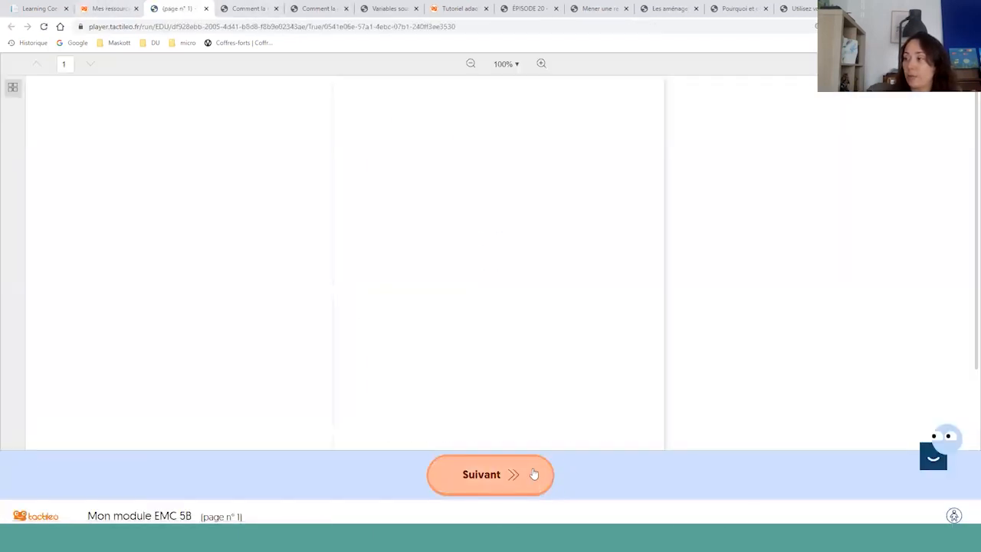
{"action": "left_click", "coordinate": [534, 475]}
{"action": "left_click", "coordinate": [534, 475]}
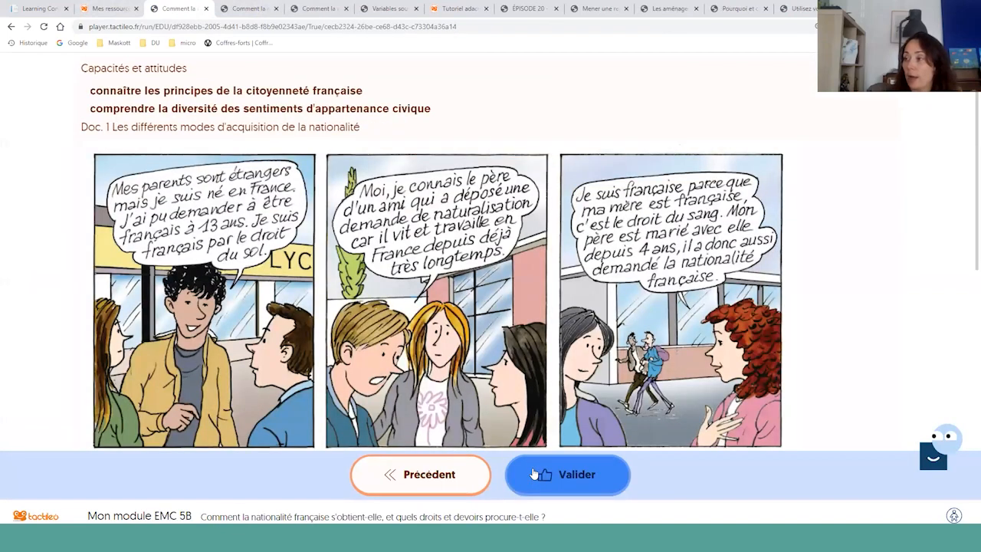
{"action": "left_click", "coordinate": [534, 474]}
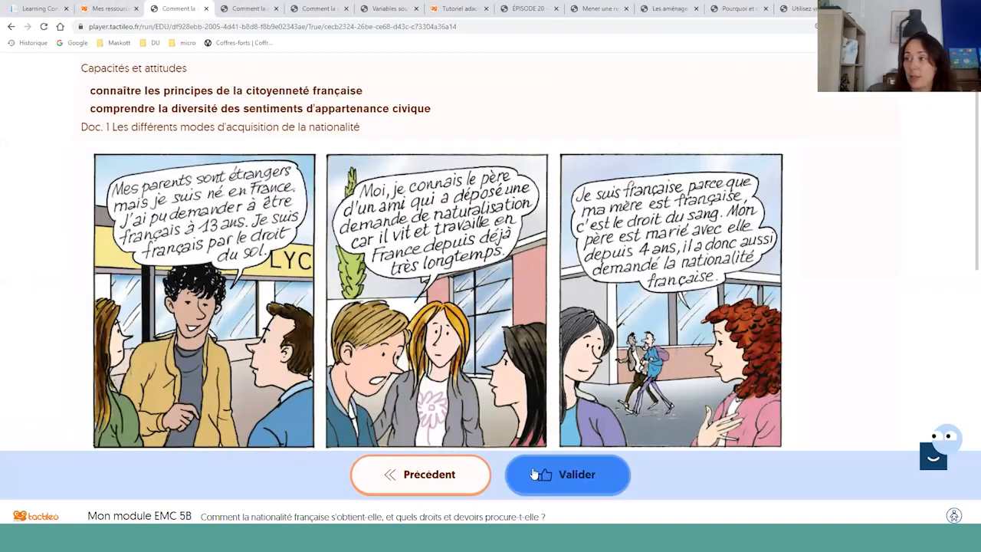
{"action": "scroll", "coordinate": [434, 330], "scroll_direction": "down", "scroll_amount": 3}
{"action": "scroll", "coordinate": [434, 330], "scroll_direction": "down", "scroll_amount": 2}
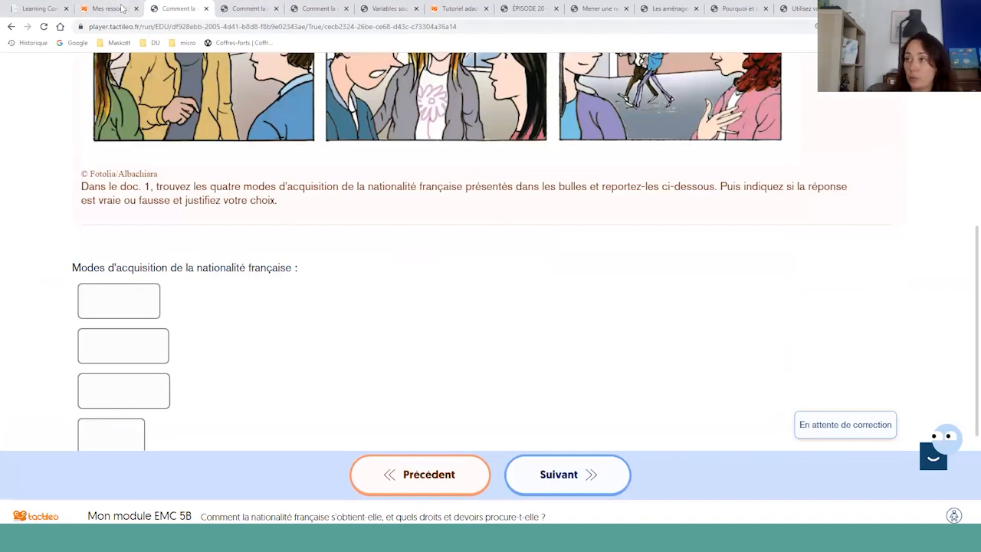
- Return to your own resources, find the module "Registres de langue (copie)" and preview it
{"action": "left_click", "coordinate": [109, 8]}
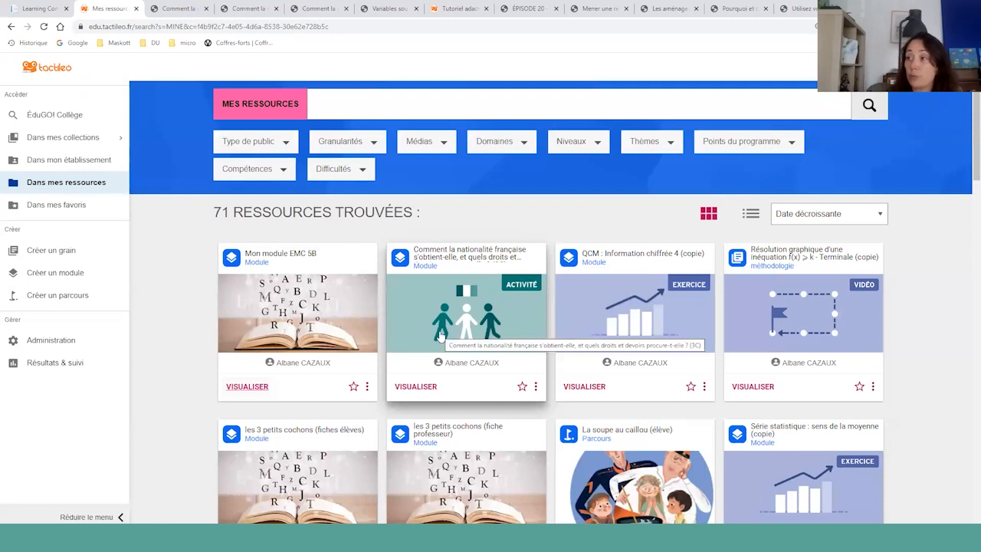
{"action": "scroll", "coordinate": [440, 336], "scroll_direction": "down", "scroll_amount": 2}
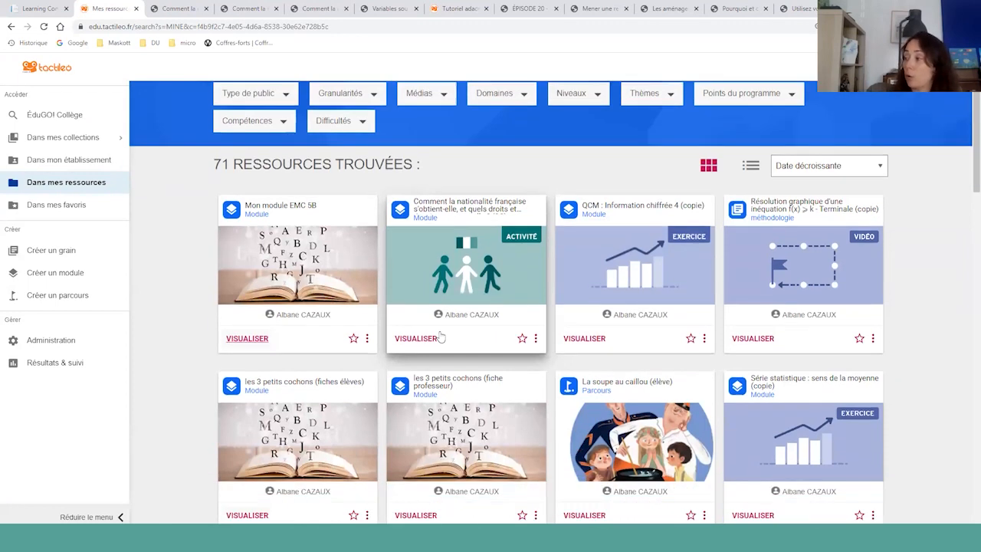
{"action": "scroll", "coordinate": [305, 372], "scroll_direction": "down", "scroll_amount": 2}
{"action": "scroll", "coordinate": [305, 373], "scroll_direction": "down", "scroll_amount": 1}
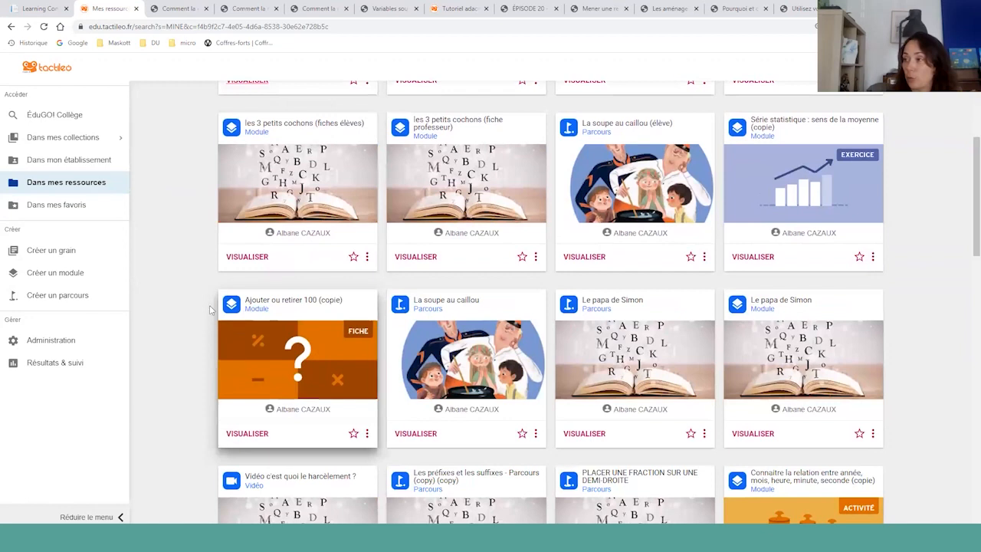
{"action": "scroll", "coordinate": [299, 367], "scroll_direction": "down", "scroll_amount": 3}
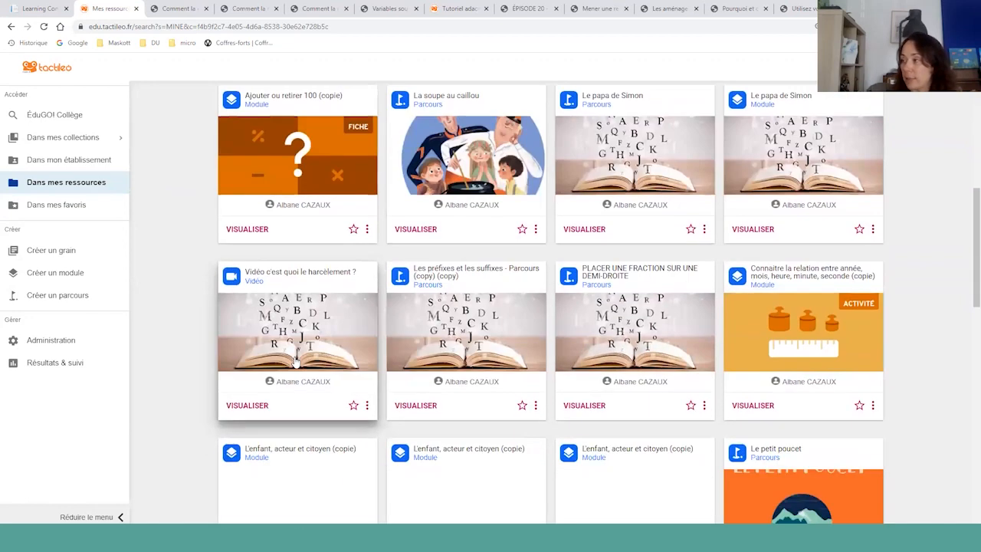
{"action": "scroll", "coordinate": [297, 360], "scroll_direction": "down", "scroll_amount": 8}
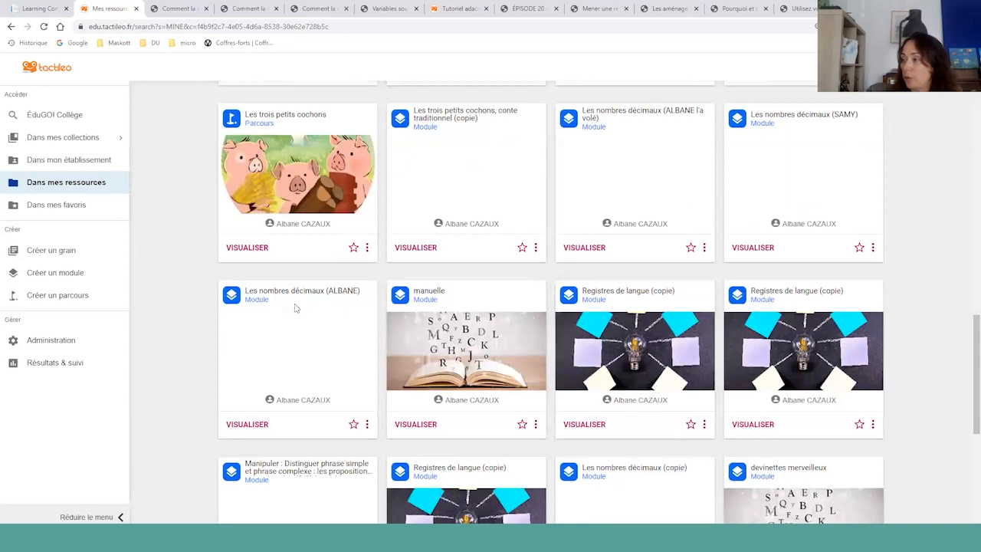
{"action": "left_click", "coordinate": [657, 387]}
{"action": "left_click", "coordinate": [756, 302]}
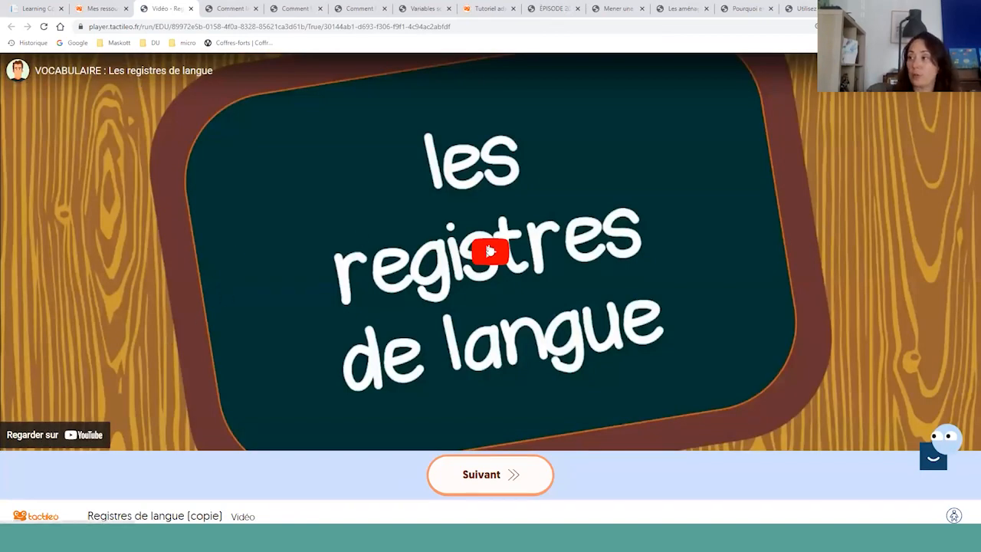
- Play the "Les registres de langue" video muted, skip ahead in it, and advance to the label-sorting exercise
{"action": "left_click", "coordinate": [491, 251]}
{"action": "left_click", "coordinate": [43, 439]}
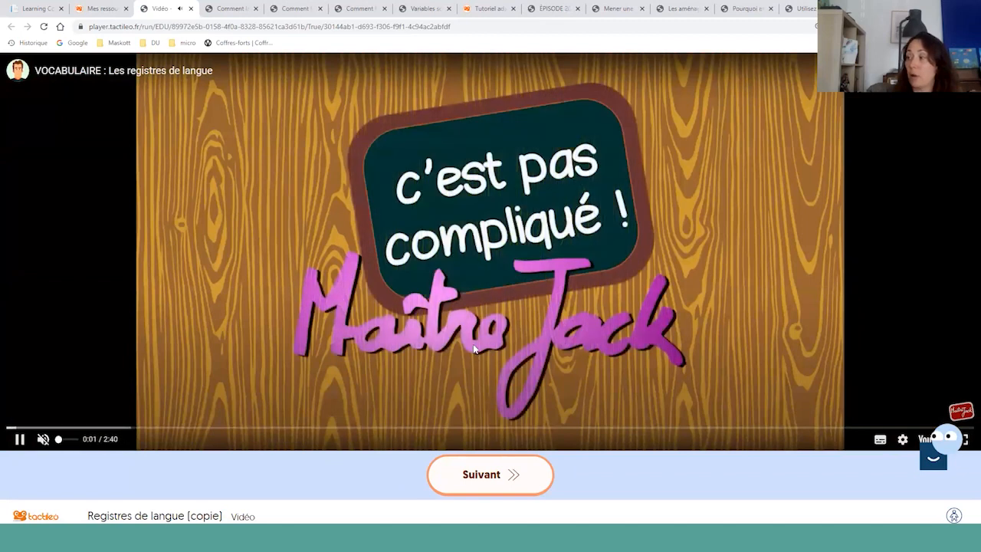
{"action": "left_click", "coordinate": [113, 428]}
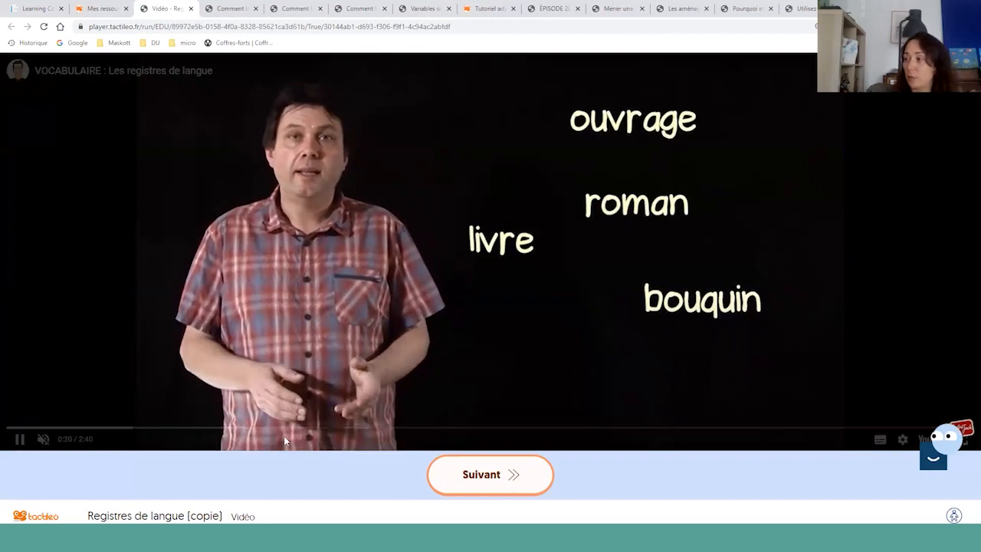
{"action": "left_click", "coordinate": [511, 480]}
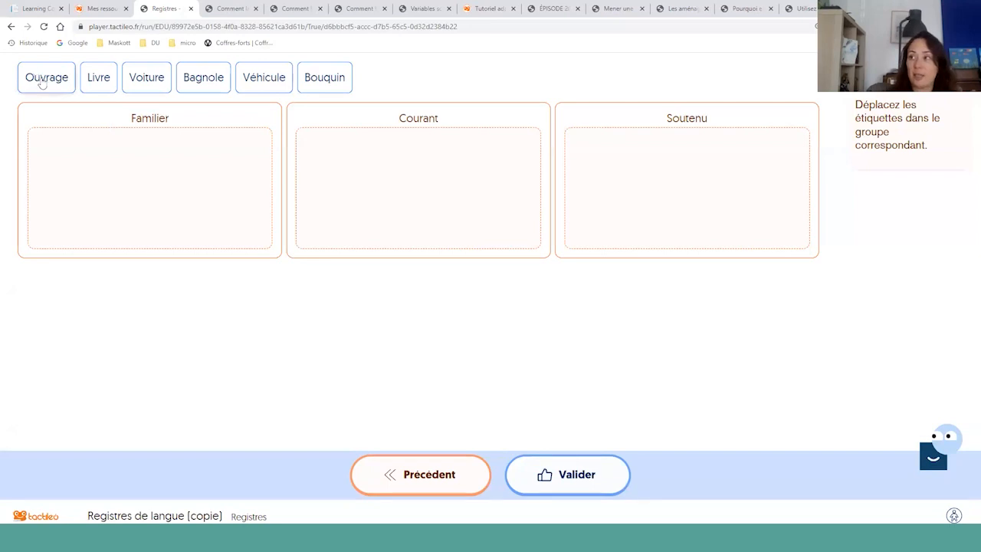
- Sort Bagnole and Bouquin into Familier, Véhicule, Voiture and Livre into Courant, and Ouvrage into Soutenu, and validate
{"action": "left_click_drag", "start_coordinate": [44, 78], "coordinate": [196, 153]}
{"action": "left_click_drag", "start_coordinate": [581, 159], "coordinate": [582, 157]}
{"action": "left_click_drag", "start_coordinate": [265, 78], "coordinate": [184, 153]}
{"action": "left_click_drag", "start_coordinate": [326, 77], "coordinate": [245, 157]}
{"action": "left_click_drag", "start_coordinate": [160, 76], "coordinate": [406, 157]}
{"action": "left_click_drag", "start_coordinate": [118, 77], "coordinate": [518, 193]}
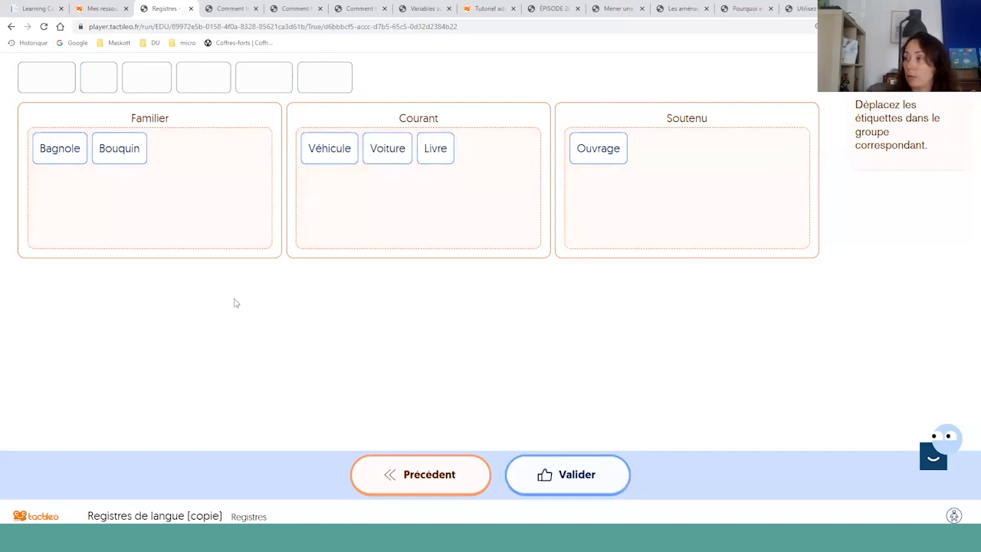
{"action": "left_click", "coordinate": [581, 484]}
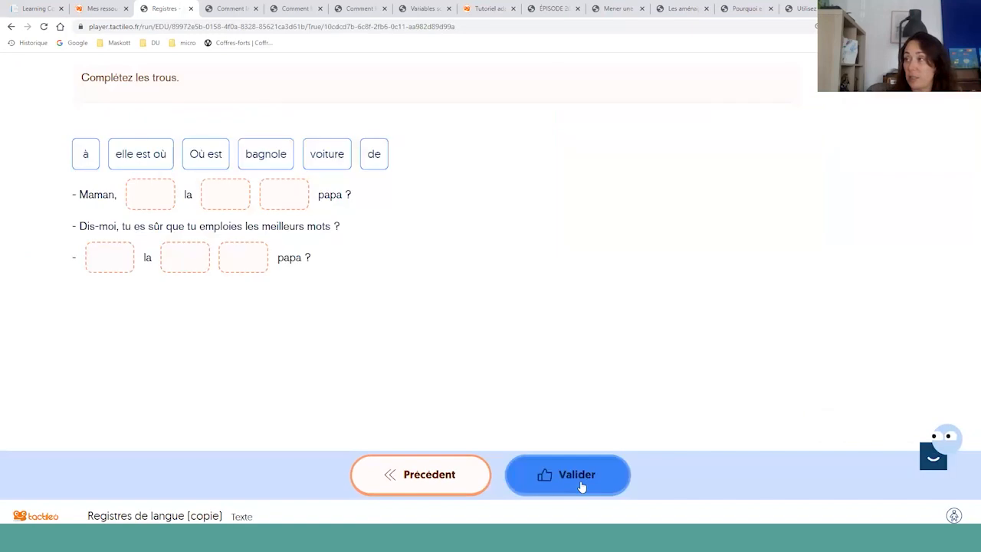
- Validate the gap-fill and written-answer questions without answering them, and advance to the closing PDF element to look it over
{"action": "left_click", "coordinate": [581, 485]}
{"action": "left_click", "coordinate": [581, 484]}
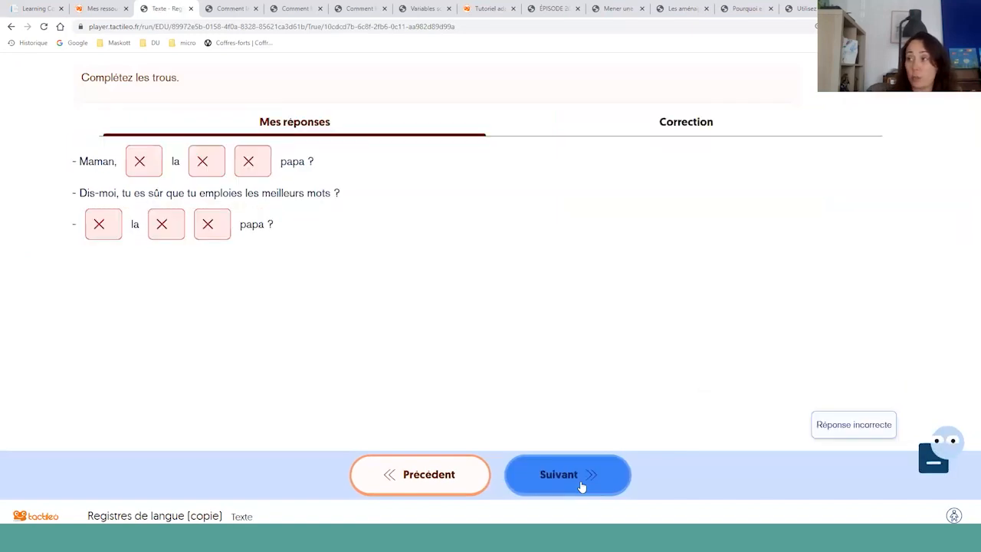
{"action": "left_click", "coordinate": [581, 484]}
{"action": "left_click", "coordinate": [581, 484]}
{"action": "left_click", "coordinate": [581, 484]}
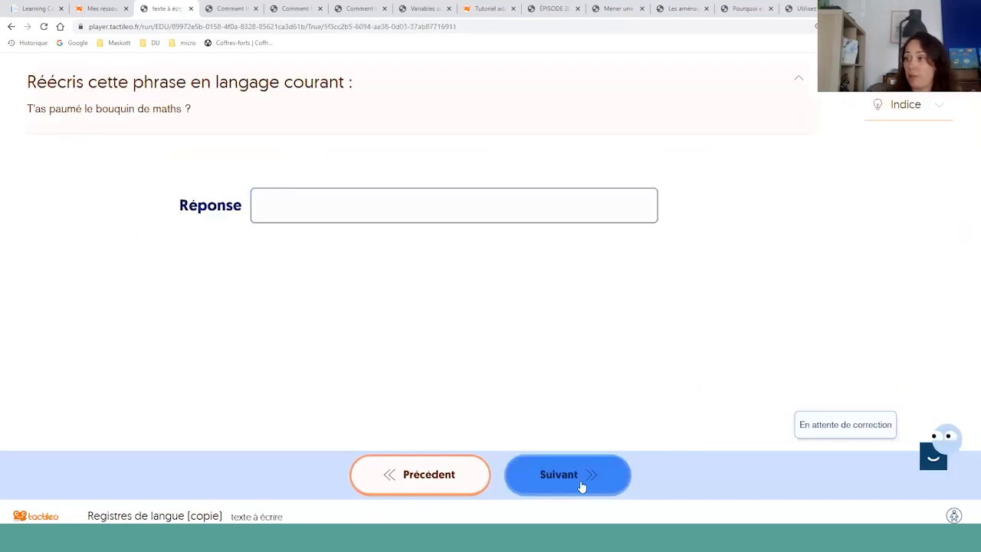
{"action": "left_click", "coordinate": [581, 484]}
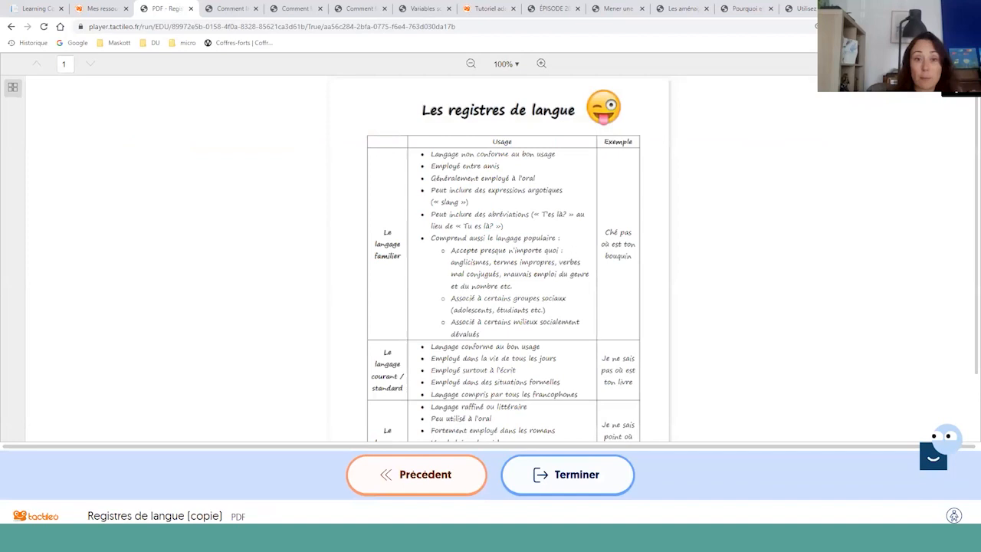
{"action": "scroll", "coordinate": [415, 394], "scroll_direction": "down", "scroll_amount": 1}
{"action": "scroll", "coordinate": [416, 393], "scroll_direction": "up", "scroll_amount": 1}
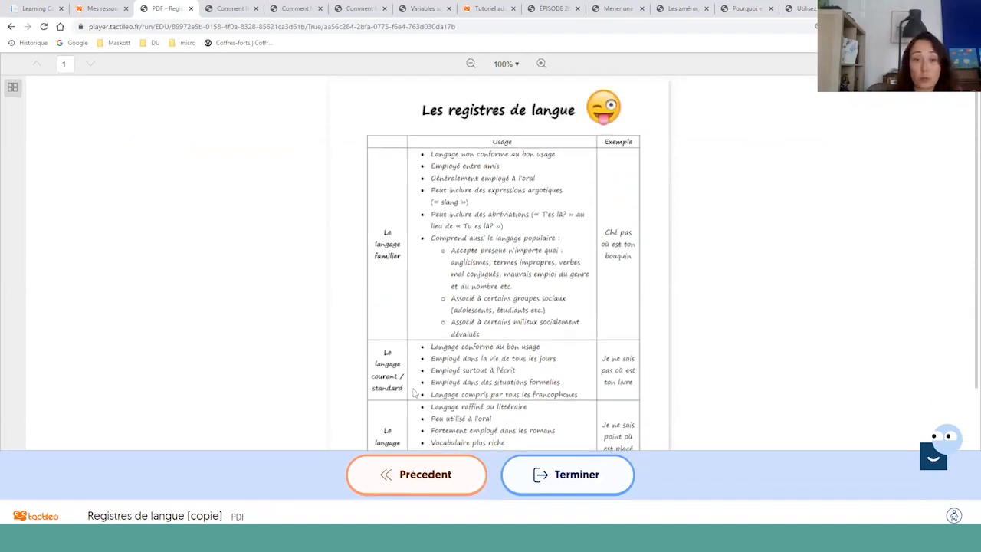
- Go back to your own resources, close the details sheet, and open a "Registres de langue (copie)" module for editing
{"action": "left_click", "coordinate": [102, 8]}
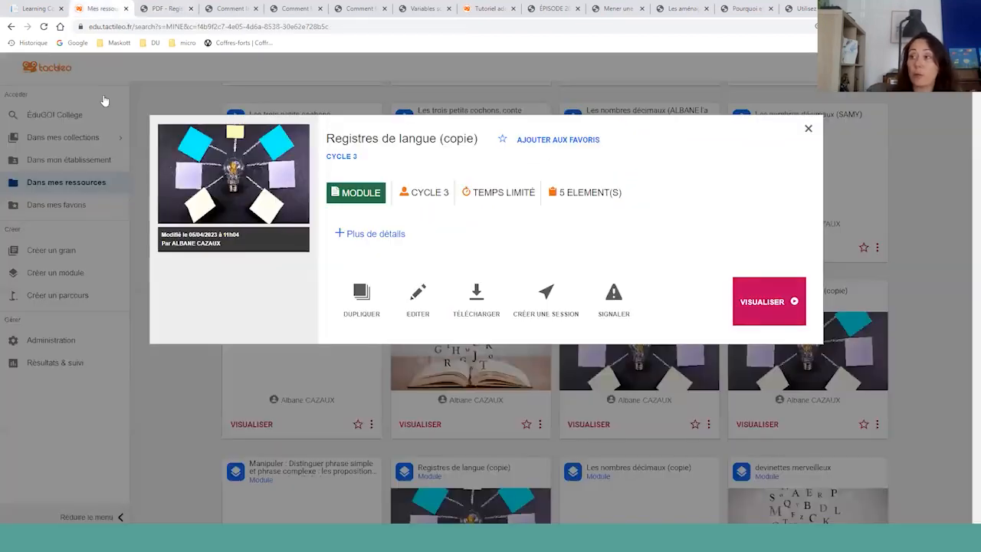
{"action": "key", "text": "Escape"}
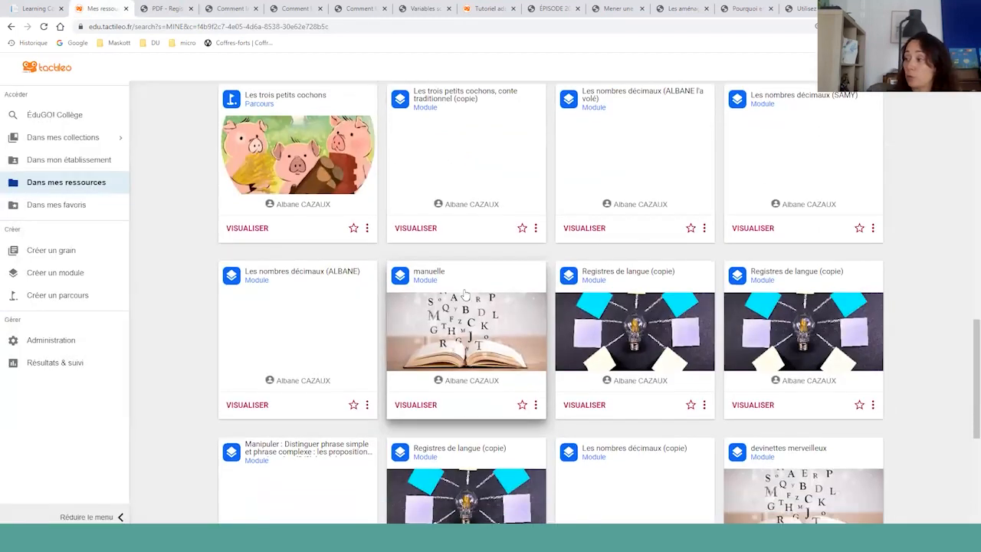
{"action": "scroll", "coordinate": [283, 396], "scroll_direction": "down", "scroll_amount": 5}
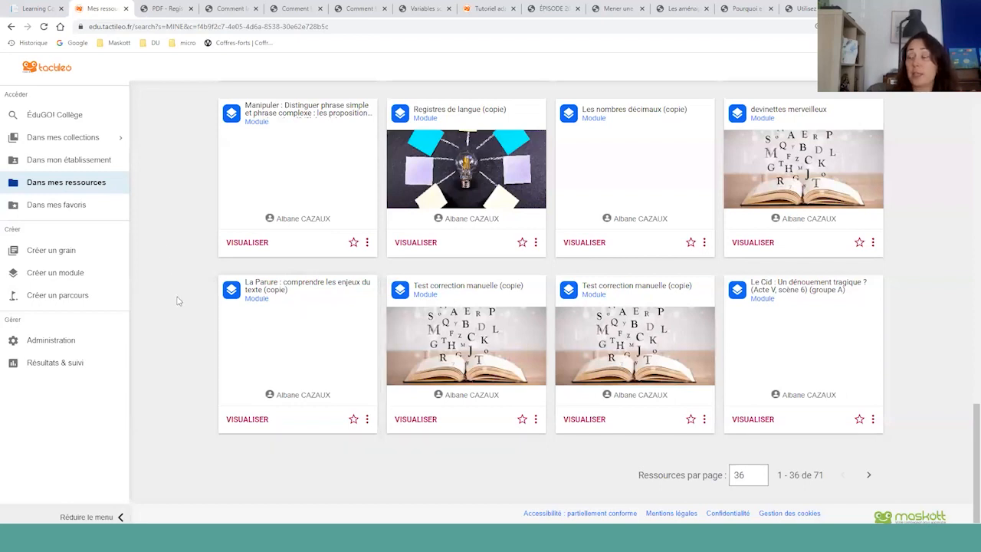
{"action": "scroll", "coordinate": [175, 301], "scroll_direction": "up", "scroll_amount": 3}
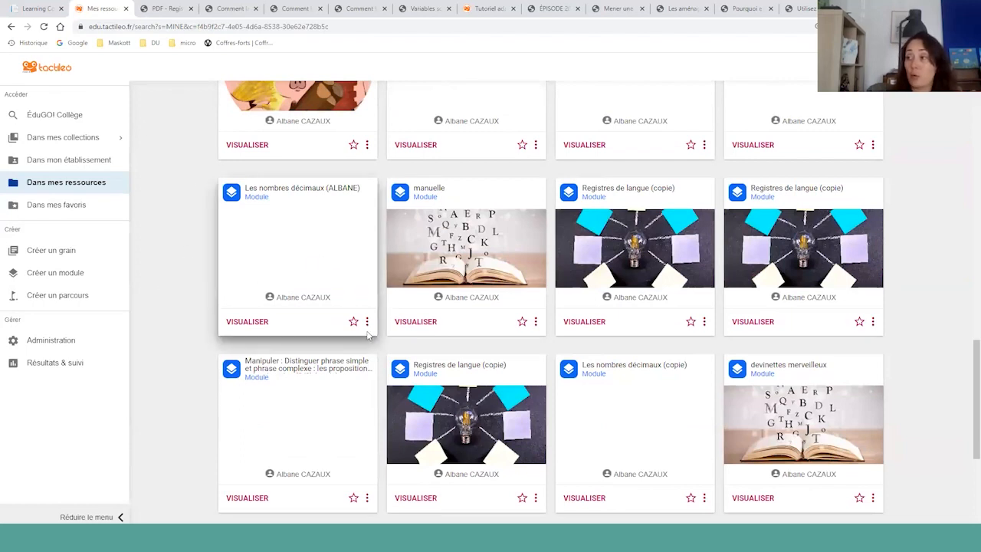
{"action": "left_click", "coordinate": [704, 322]}
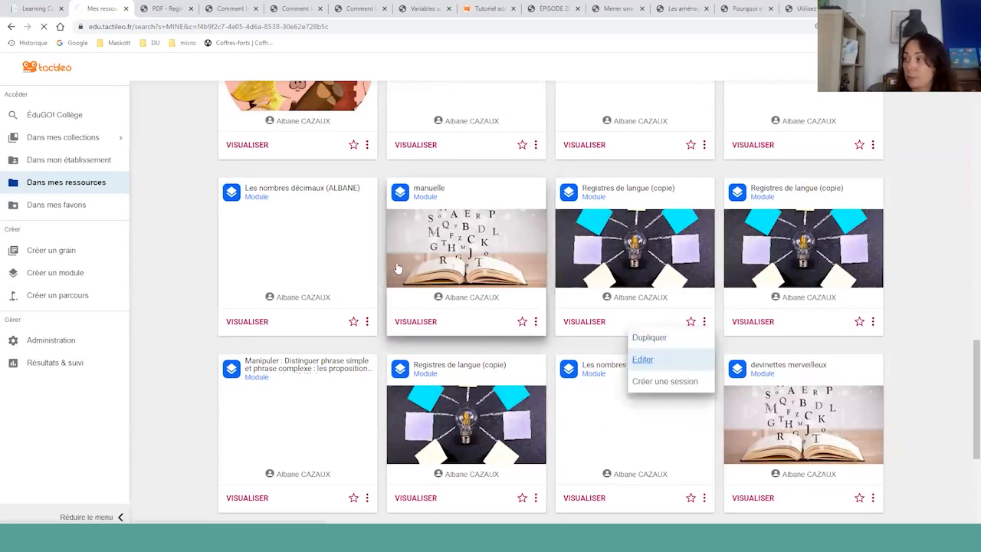
{"action": "left_click", "coordinate": [695, 367]}
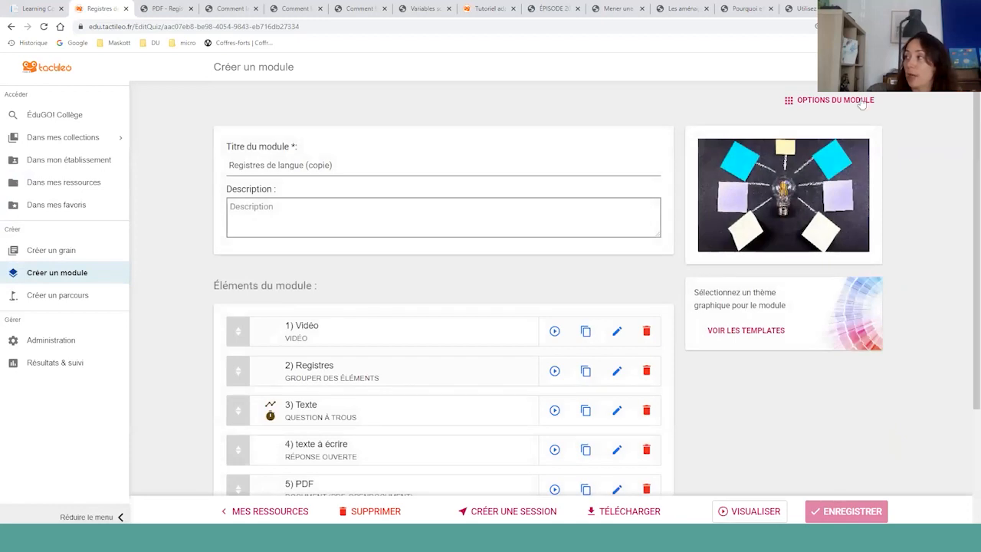
- Set the module's sharing level to "Votre établissement (Espace de recettage - EduGo - Belin)"
{"action": "left_click", "coordinate": [818, 108]}
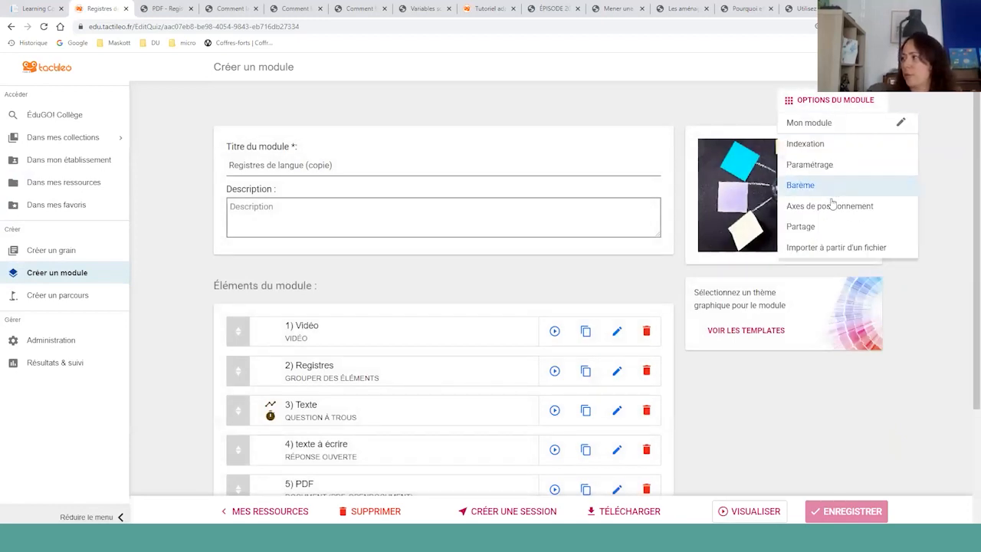
{"action": "left_click", "coordinate": [817, 226]}
{"action": "left_click", "coordinate": [319, 205]}
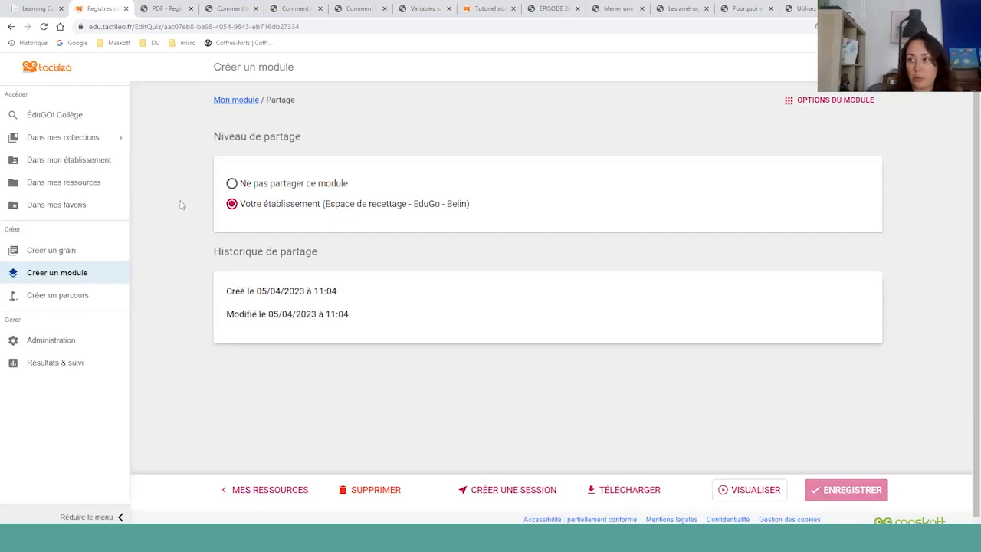
- Browse the resources shared within the establishment, and open the results and follow-up page
{"action": "left_click", "coordinate": [107, 161]}
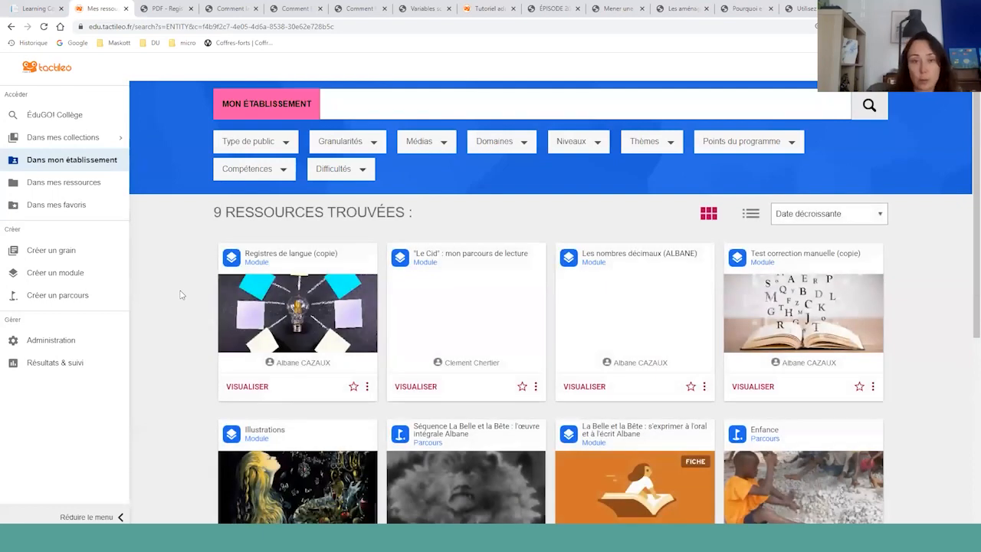
{"action": "scroll", "coordinate": [182, 294], "scroll_direction": "down", "scroll_amount": 2}
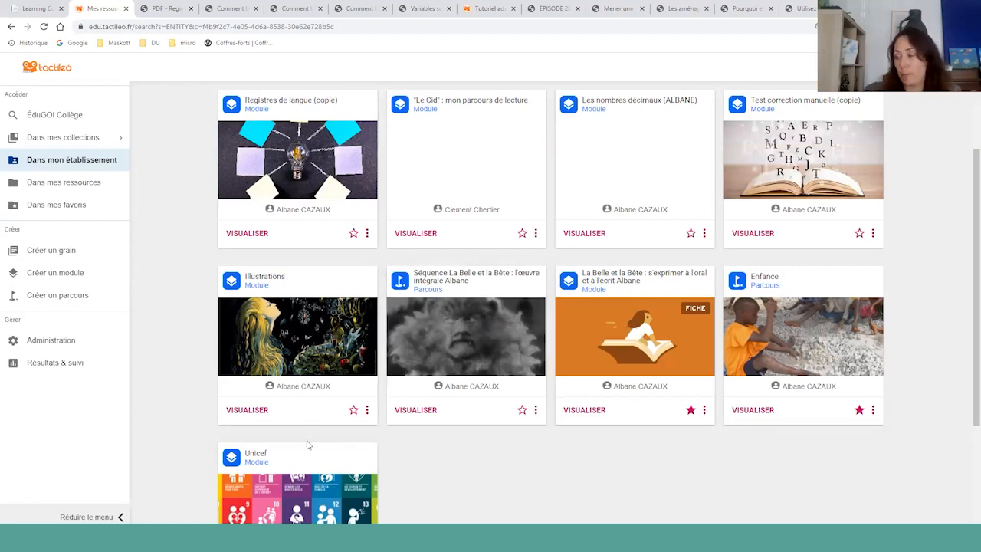
{"action": "left_click", "coordinate": [55, 363]}
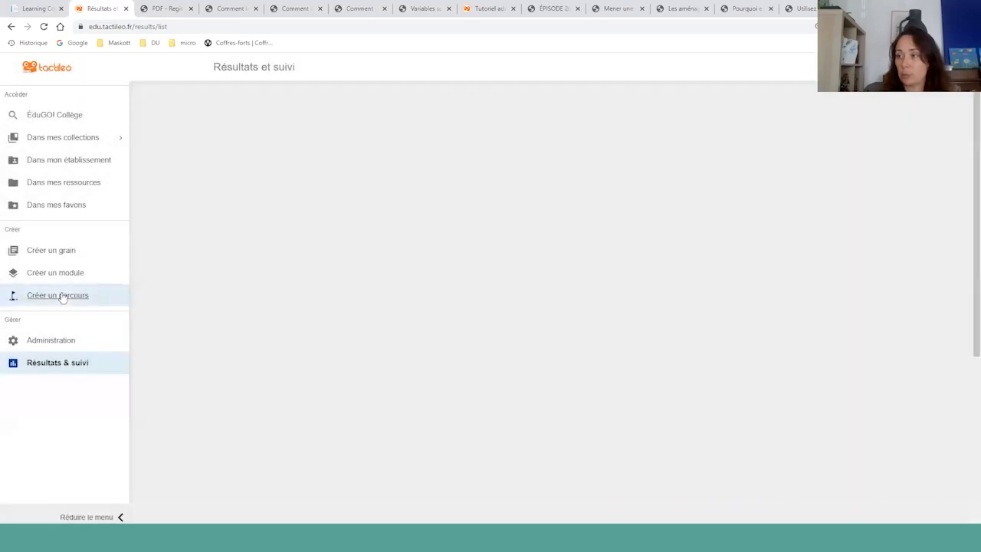
- Start a new parcours and title it "Vocabulaire"
{"action": "left_click", "coordinate": [61, 296]}
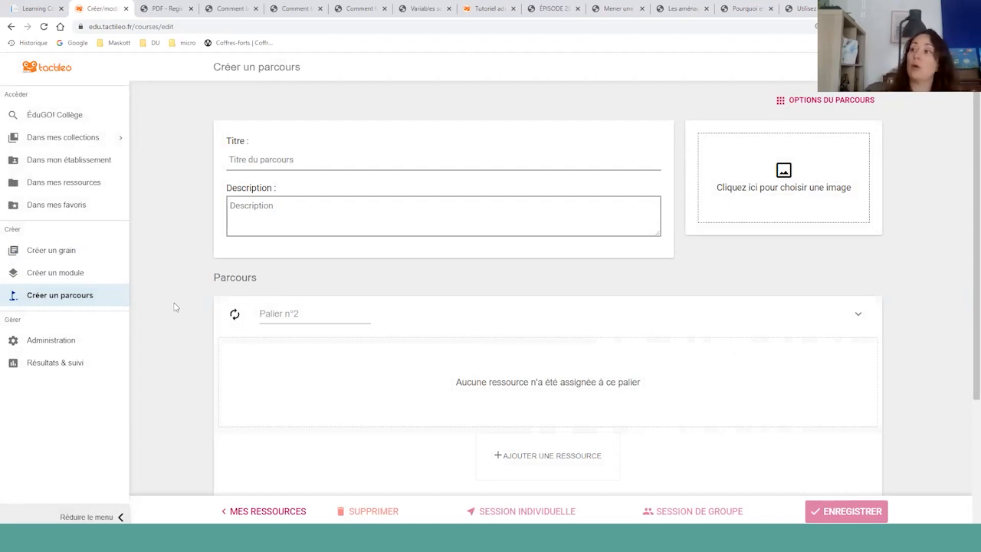
{"action": "left_click", "coordinate": [333, 159]}
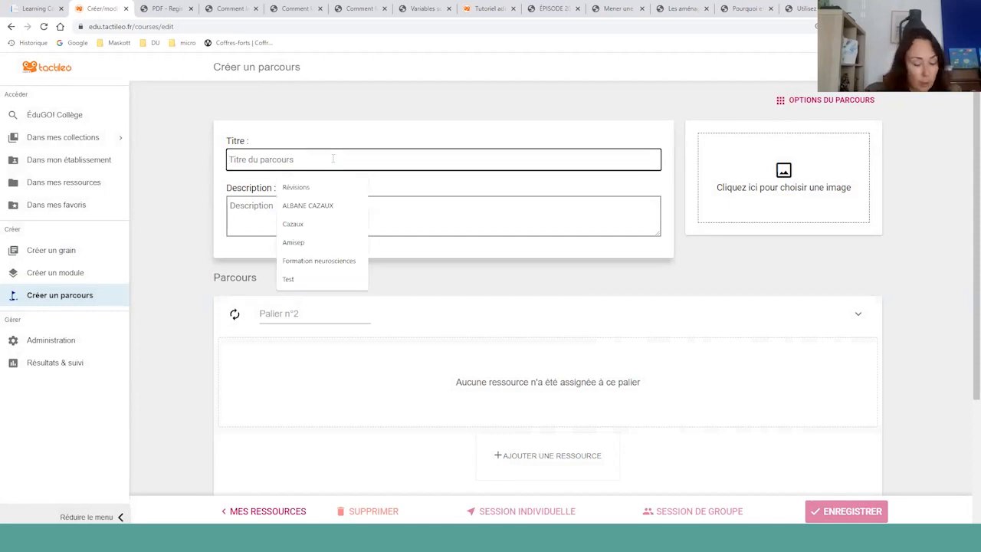
{"action": "type", "text": "Vocabulare"}
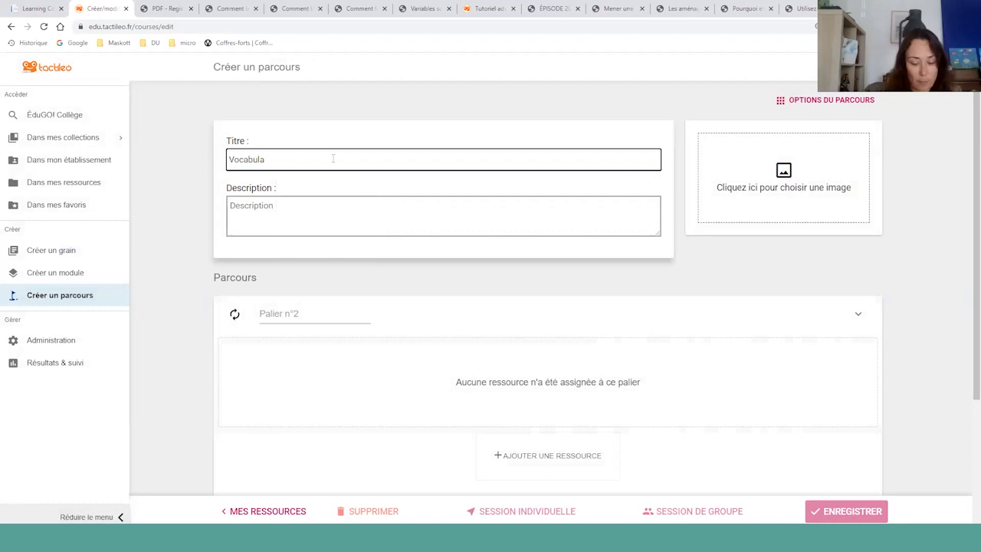
{"action": "left_click", "coordinate": [304, 318]}
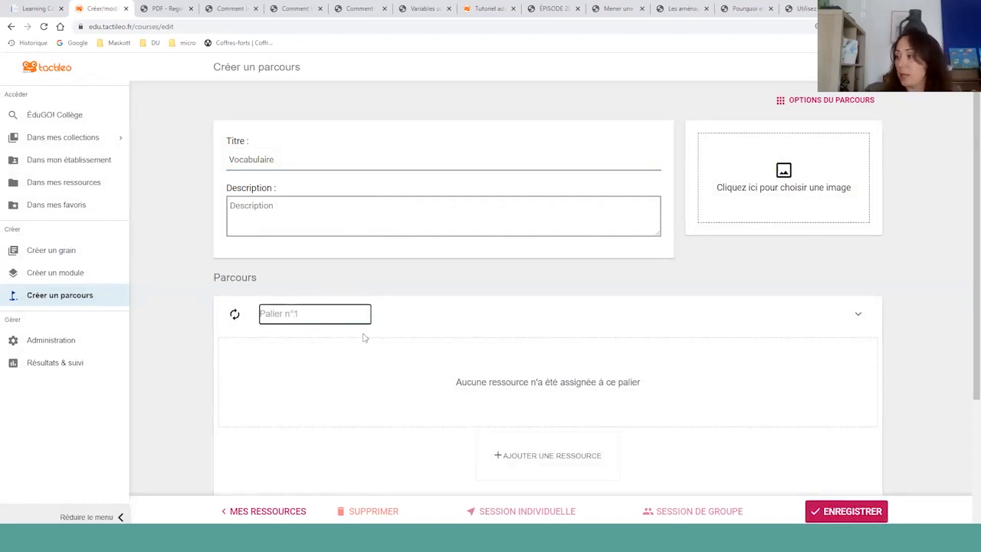
- Start adding a resource to the first palier, filter the collections to EduGO! Collège, and search for "vocabulaire"
{"action": "left_click", "coordinate": [533, 469]}
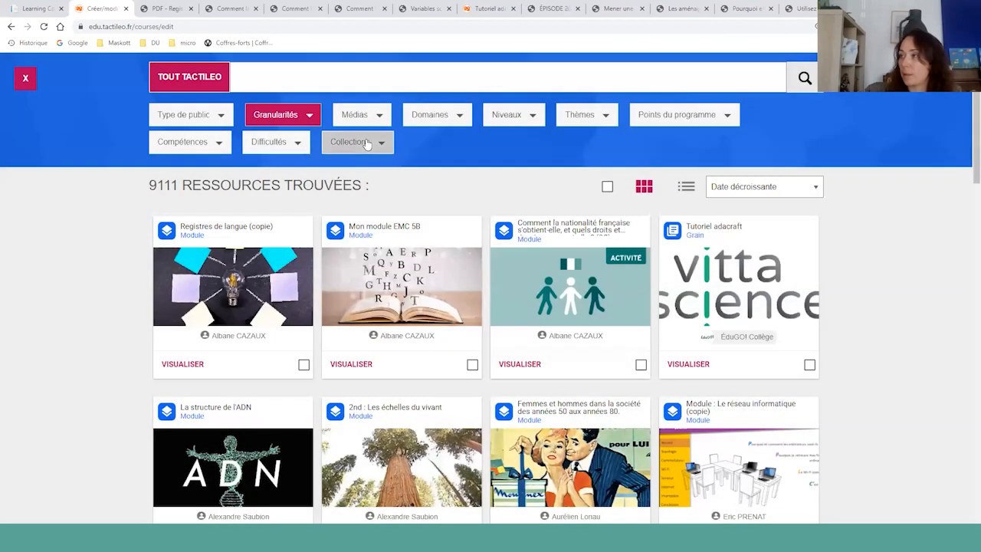
{"action": "left_click", "coordinate": [366, 145]}
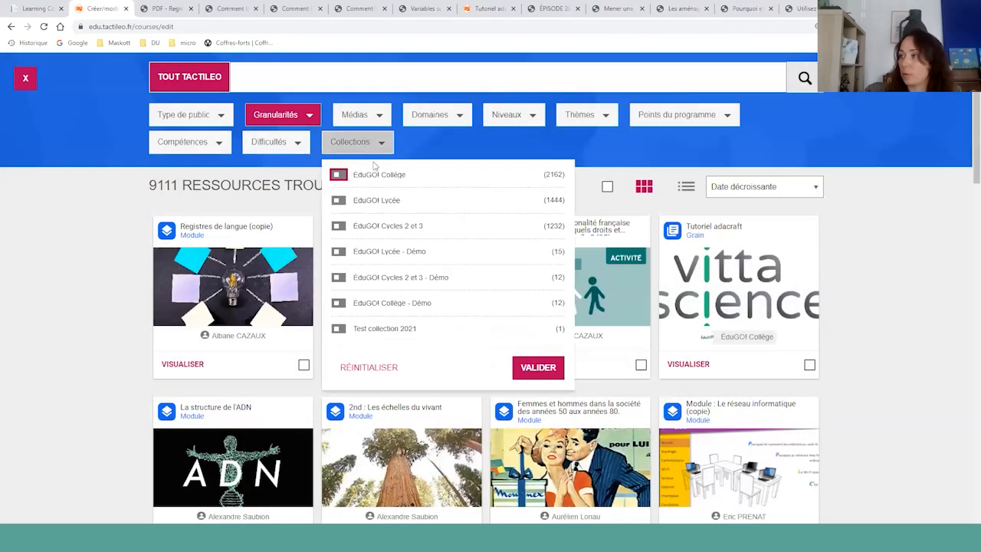
{"action": "left_click", "coordinate": [339, 175]}
{"action": "left_click", "coordinate": [537, 369]}
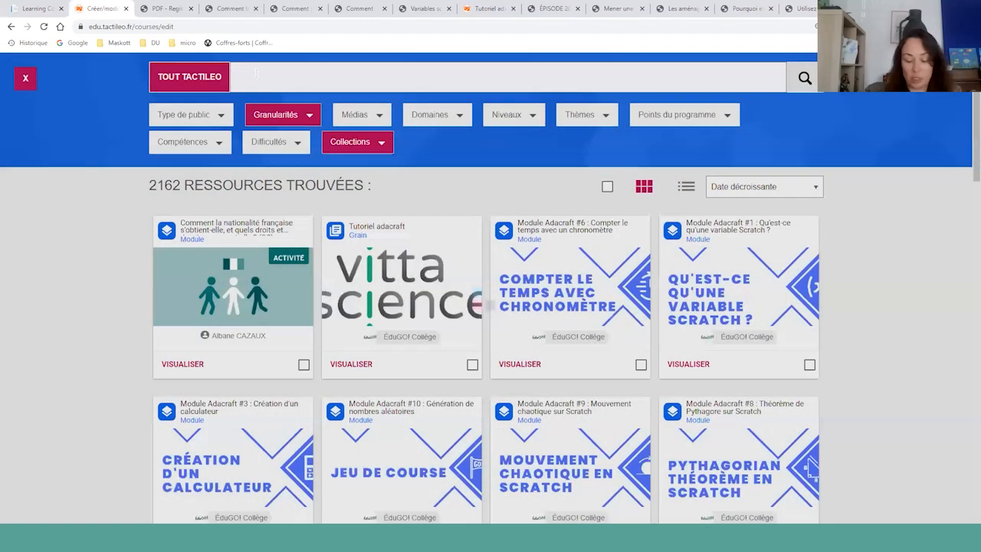
{"action": "left_click", "coordinate": [255, 72]}
{"action": "type", "text": "vocabulaire"}
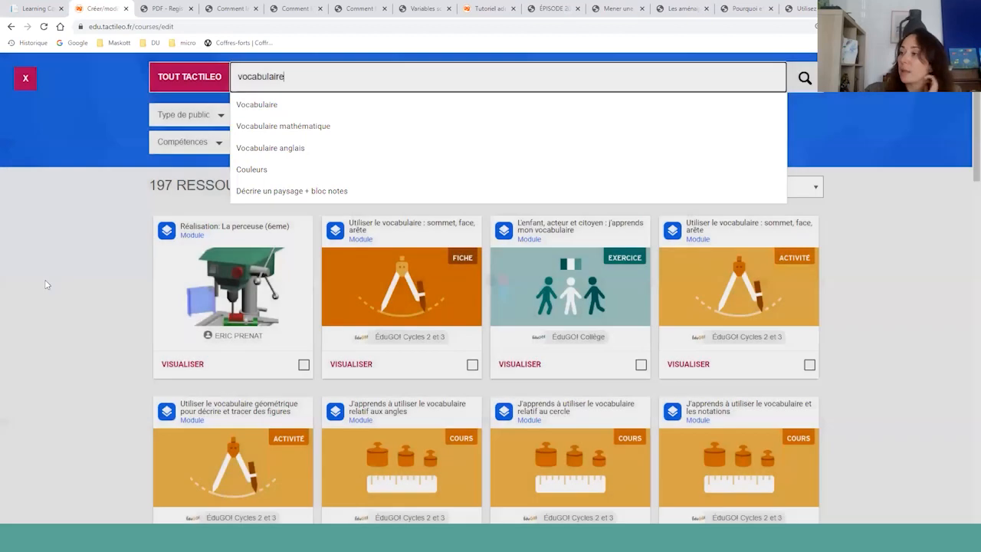
{"action": "left_click", "coordinate": [27, 247]}
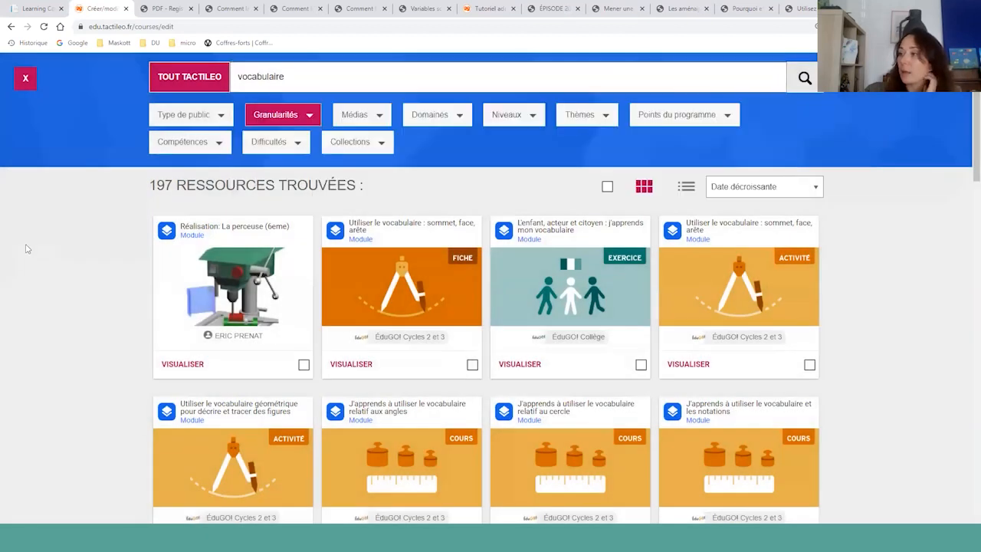
- Filter the results to EduGO! Collège and add the three "J'apprends à utiliser le vocabulaire" modules (angles, cercle, notations) to the first palier
{"action": "left_click", "coordinate": [371, 137]}
{"action": "left_click", "coordinate": [338, 174]}
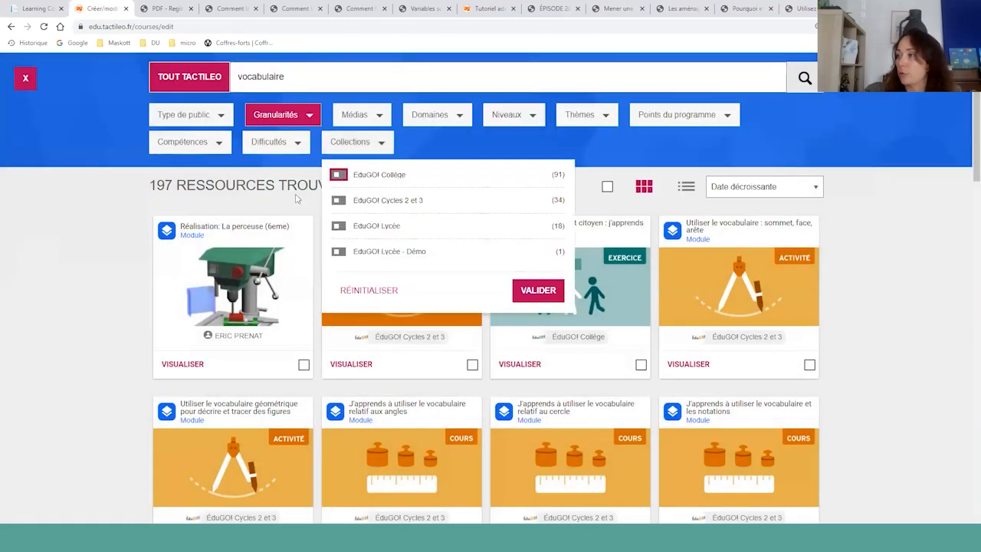
{"action": "left_click", "coordinate": [538, 289]}
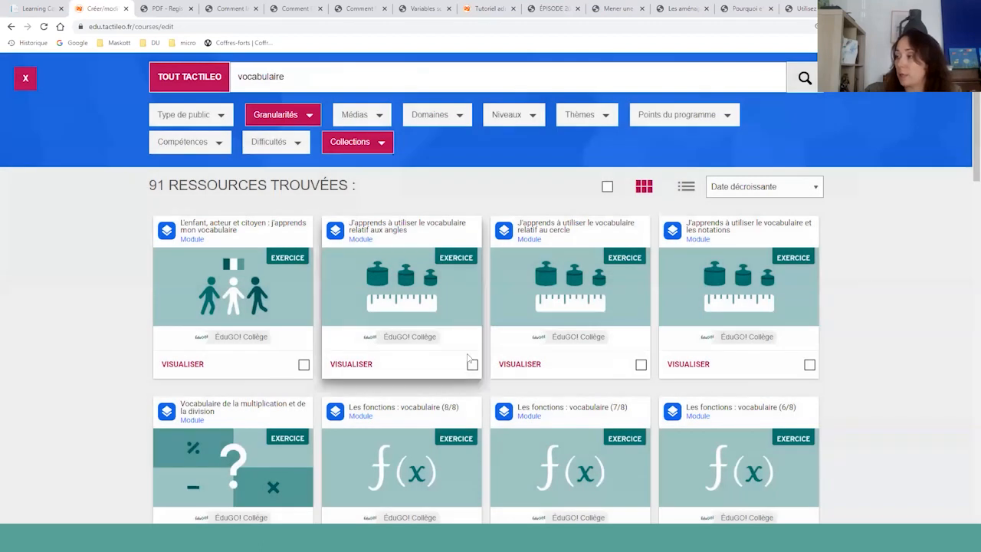
{"action": "left_click", "coordinate": [473, 365]}
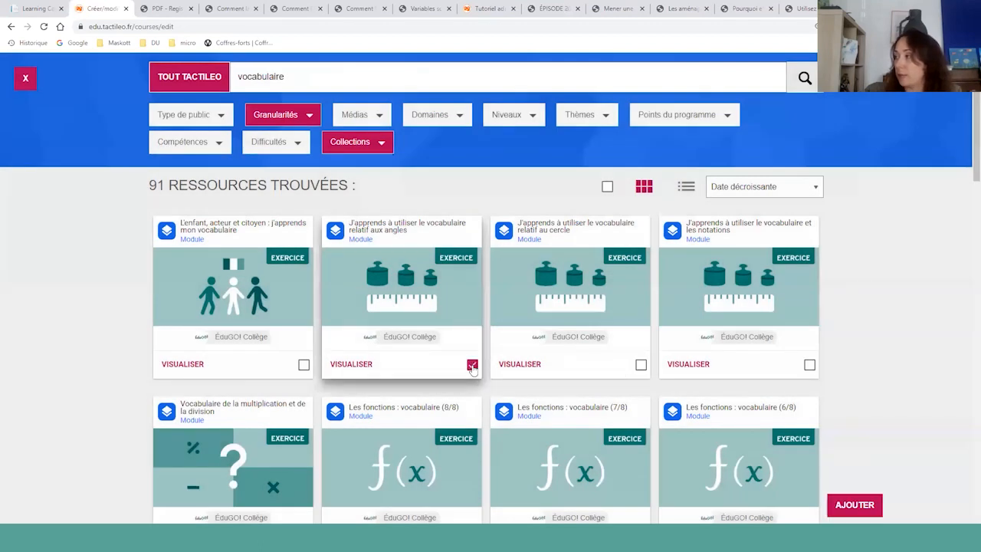
{"action": "left_click", "coordinate": [641, 365]}
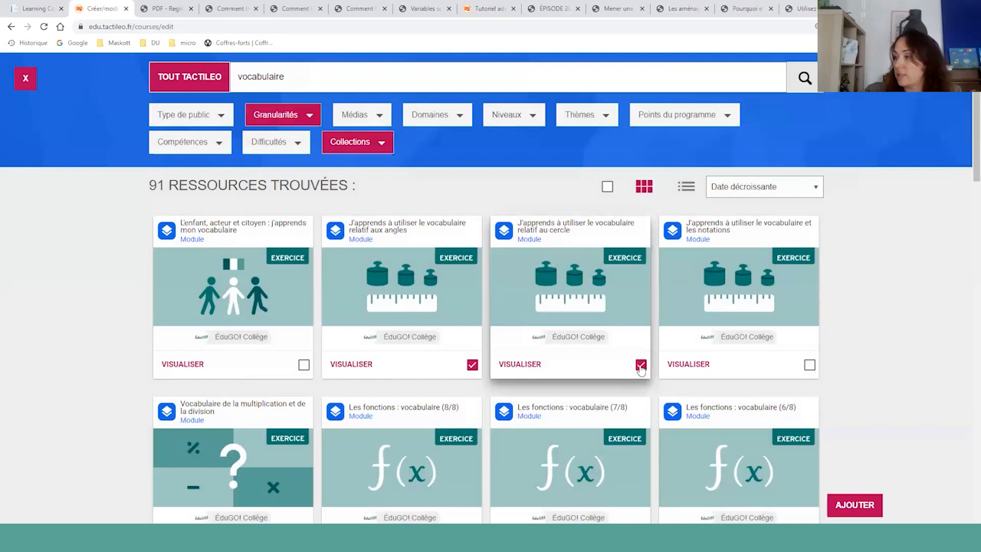
{"action": "left_click", "coordinate": [809, 365]}
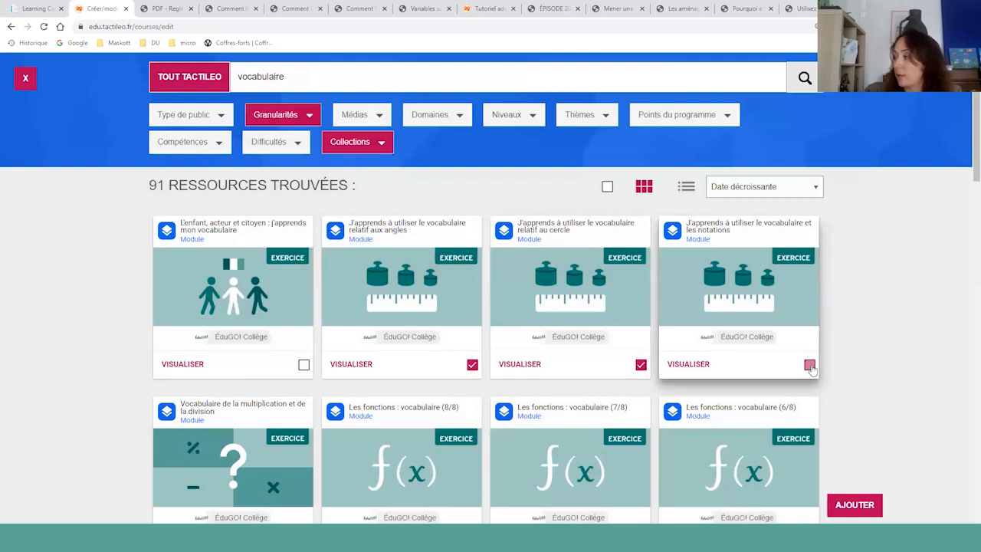
{"action": "left_click", "coordinate": [853, 504]}
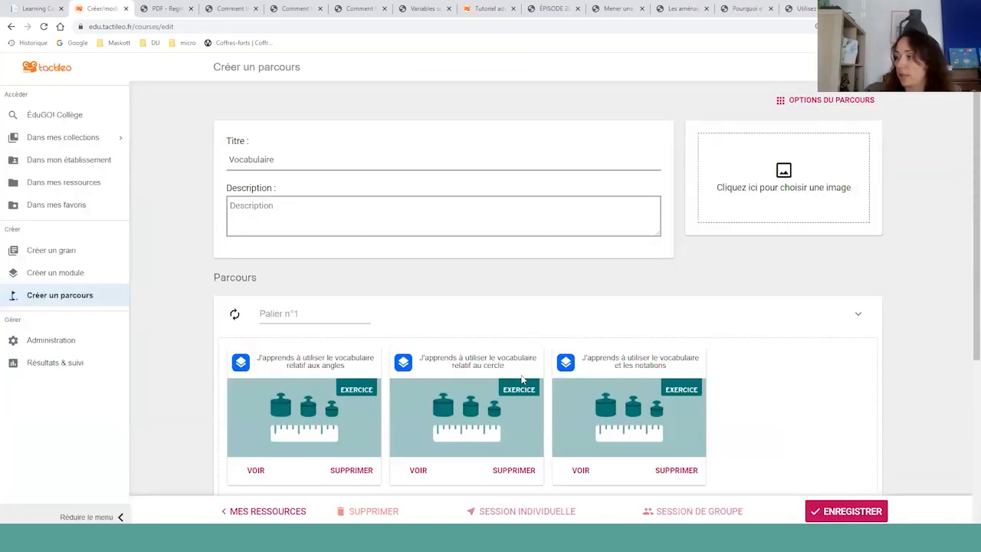
- Add a second palier to the parcours below the first one and expand it
{"action": "scroll", "coordinate": [464, 322], "scroll_direction": "down", "scroll_amount": 2}
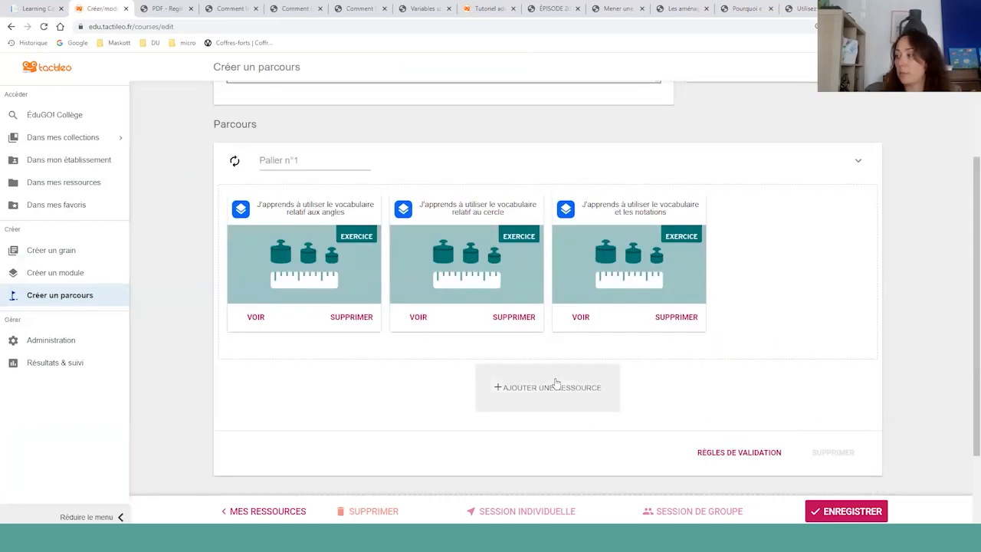
{"action": "scroll", "coordinate": [557, 383], "scroll_direction": "down", "scroll_amount": 1}
{"action": "left_click", "coordinate": [576, 462]}
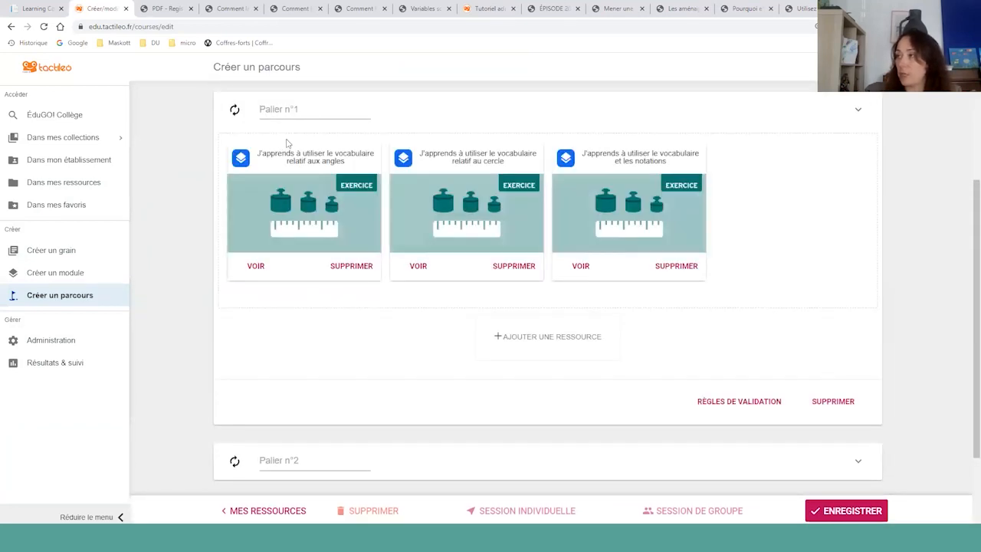
{"action": "scroll", "coordinate": [347, 324], "scroll_direction": "down", "scroll_amount": 2}
{"action": "left_click", "coordinate": [565, 407]}
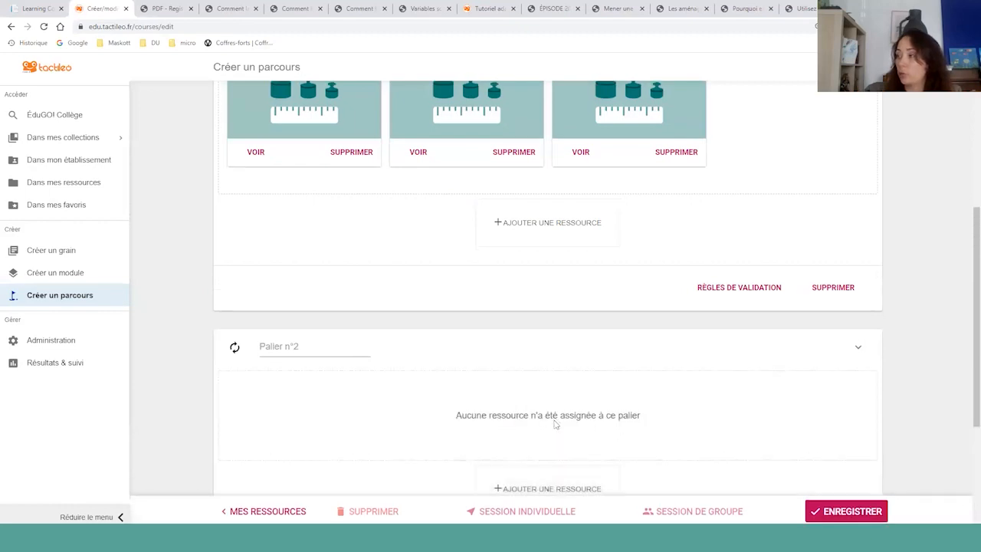
- Start adding a resource to the second palier and filter the results to the EduGO! Collège collection and the mathématiques domain
{"action": "scroll", "coordinate": [556, 424], "scroll_direction": "down", "scroll_amount": 2}
{"action": "left_click", "coordinate": [569, 394]}
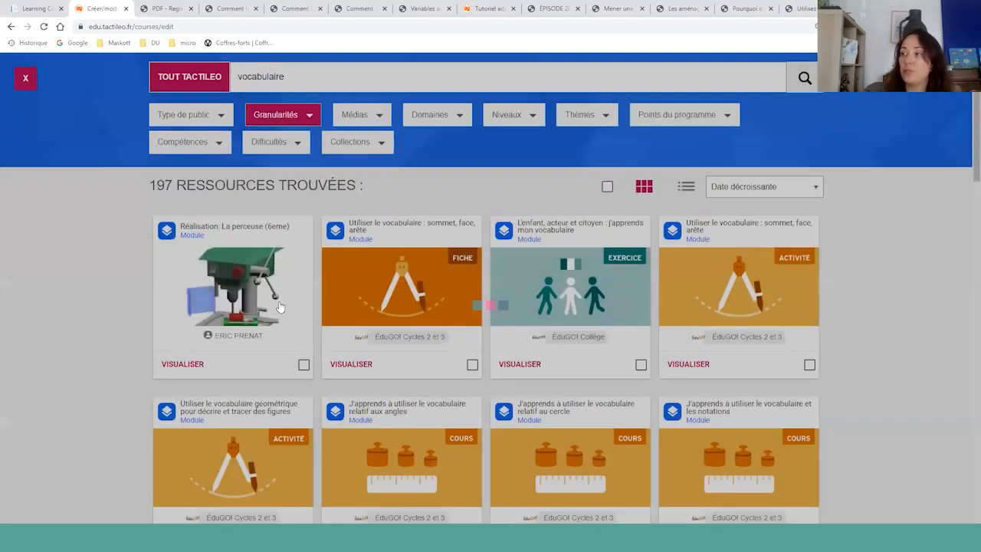
{"action": "left_click", "coordinate": [357, 142]}
{"action": "left_click", "coordinate": [338, 174]}
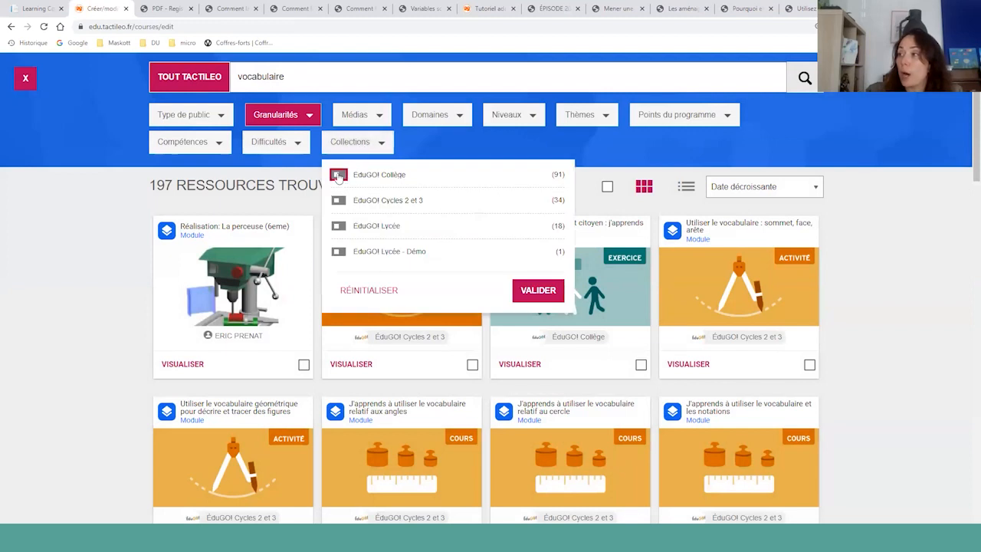
{"action": "left_click", "coordinate": [532, 291]}
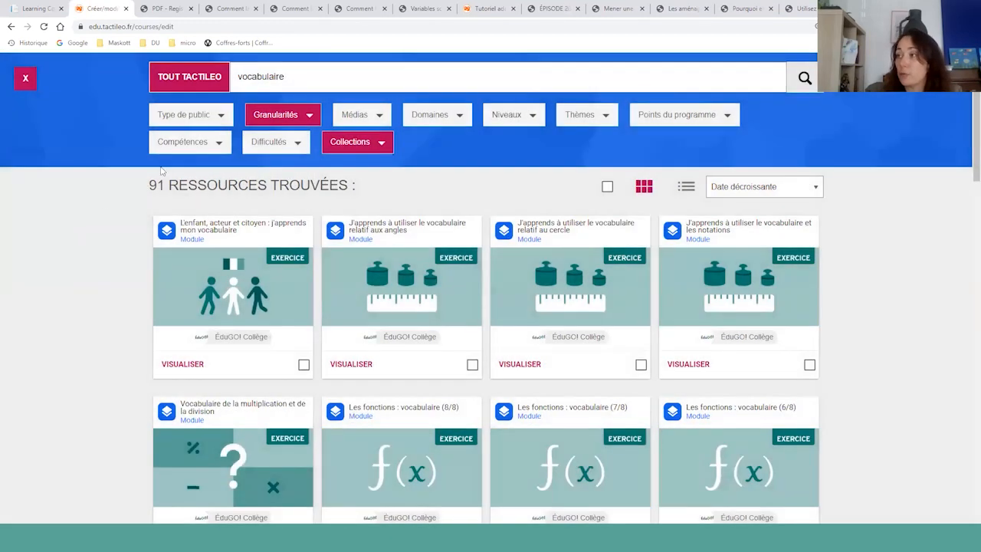
{"action": "left_click", "coordinate": [426, 115]}
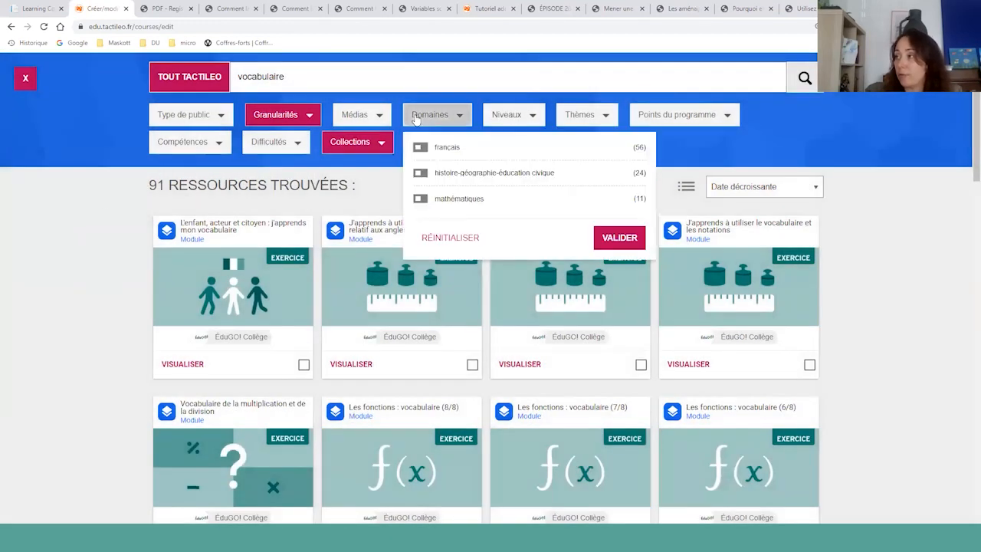
{"action": "left_click", "coordinate": [421, 200]}
{"action": "left_click", "coordinate": [610, 237]}
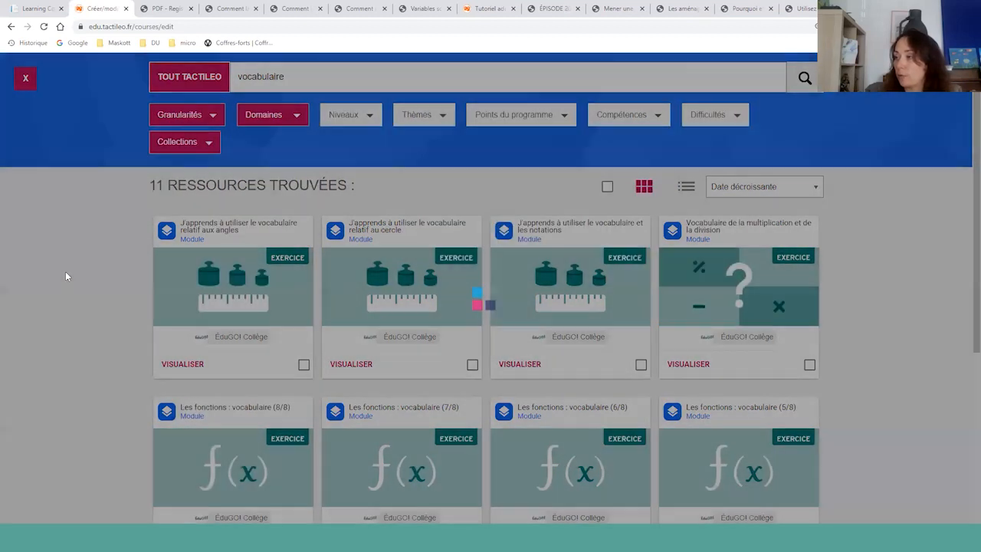
- Select the "Les fonctions : vocabulaire" modules 1/8, 2/8, 3/8, 5/8, 6/8, 7/8 and 8/8, and add them to the second palier
{"action": "scroll", "coordinate": [66, 276], "scroll_direction": "down", "scroll_amount": 3}
{"action": "left_click", "coordinate": [472, 341]}
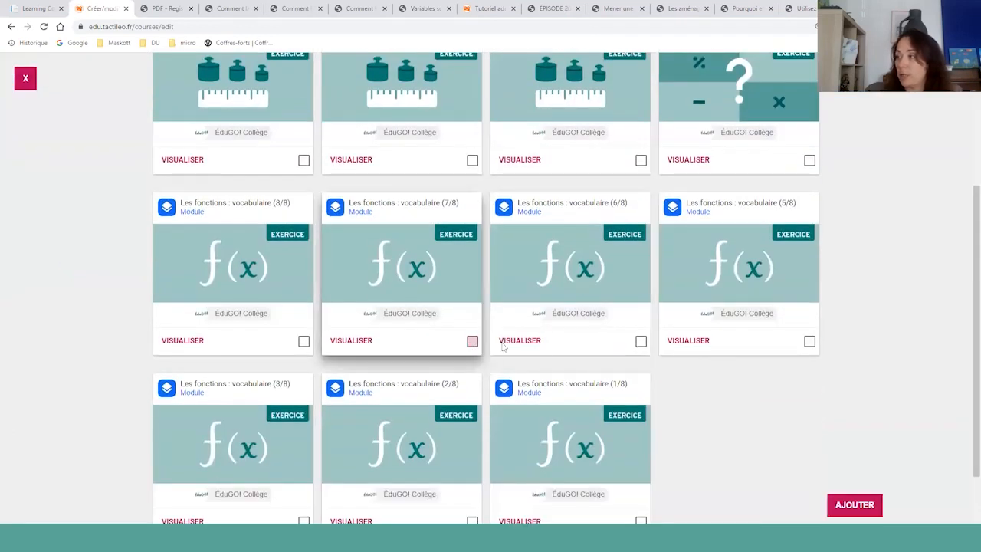
{"action": "left_click", "coordinate": [641, 341]}
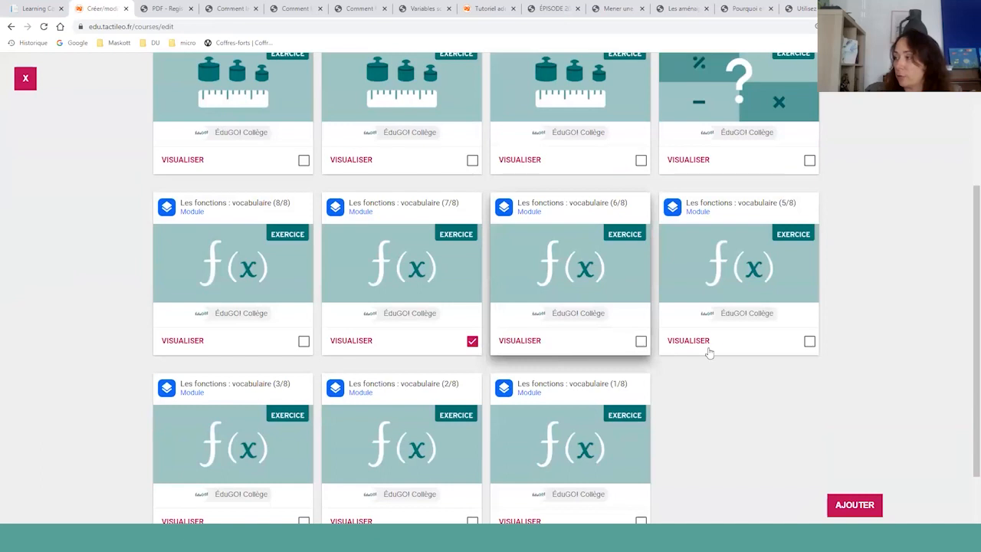
{"action": "left_click", "coordinate": [811, 342]}
{"action": "scroll", "coordinate": [713, 383], "scroll_direction": "down", "scroll_amount": 1}
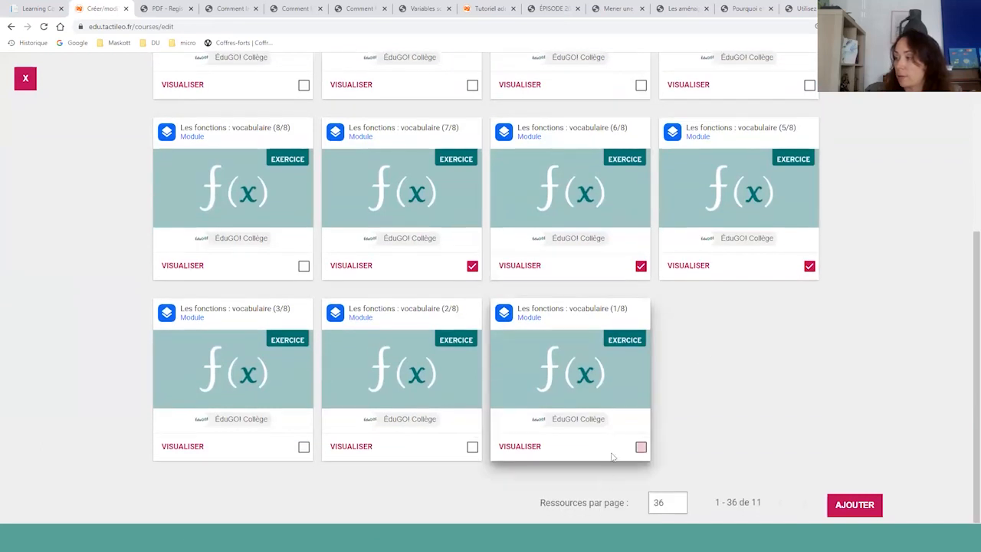
{"action": "left_click", "coordinate": [641, 447]}
{"action": "left_click", "coordinate": [474, 448]}
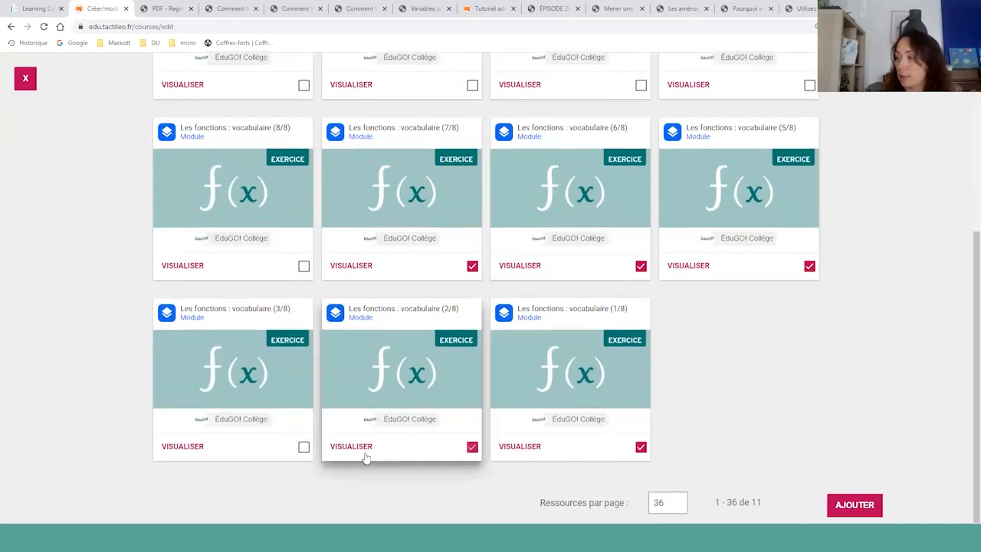
{"action": "left_click", "coordinate": [303, 447]}
{"action": "left_click", "coordinate": [304, 266]}
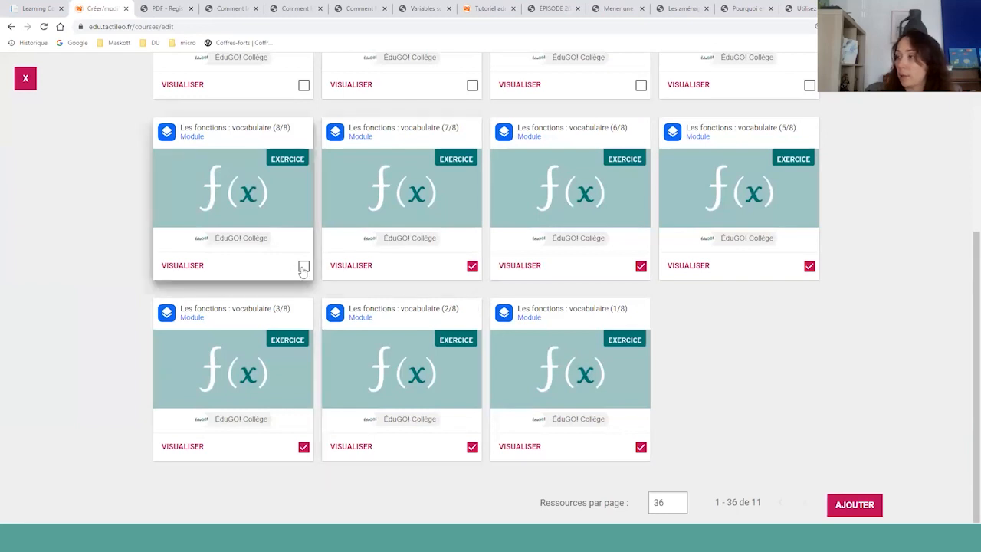
{"action": "left_click", "coordinate": [855, 505]}
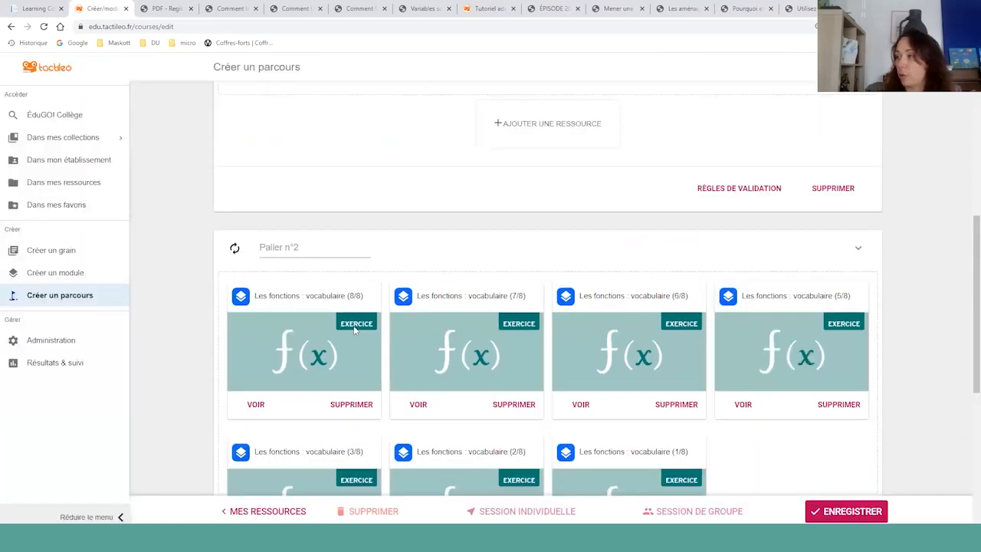
- Review the resources of both paliers and save the parcours
{"action": "scroll", "coordinate": [373, 321], "scroll_direction": "up", "scroll_amount": 2}
{"action": "scroll", "coordinate": [374, 321], "scroll_direction": "down", "scroll_amount": 3}
{"action": "left_click", "coordinate": [850, 514]}
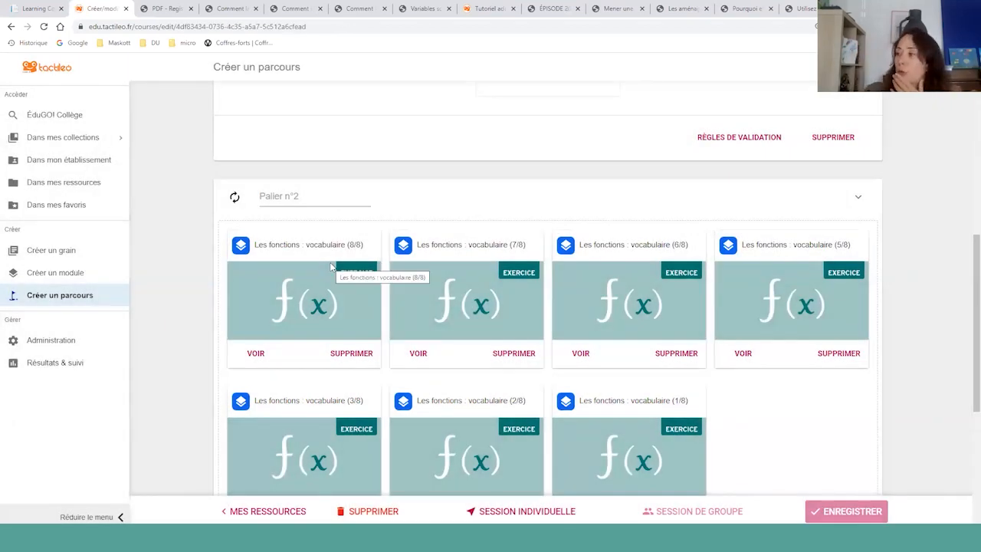
- Make "J'apprends à utiliser le vocabulaire et les notations" a mandatory module in the first palier's validation rules, and save the parcours
{"action": "scroll", "coordinate": [332, 266], "scroll_direction": "up", "scroll_amount": 3}
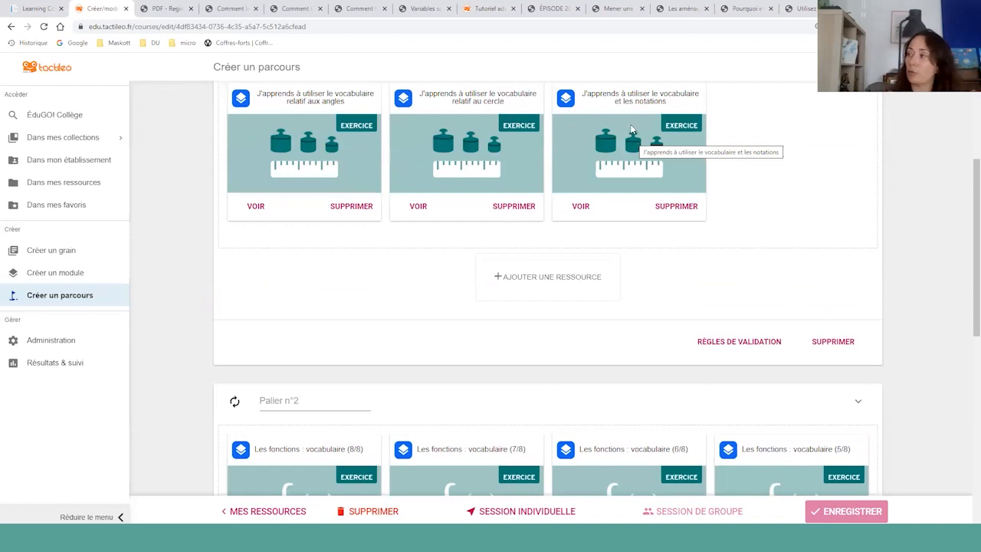
{"action": "left_click", "coordinate": [762, 344]}
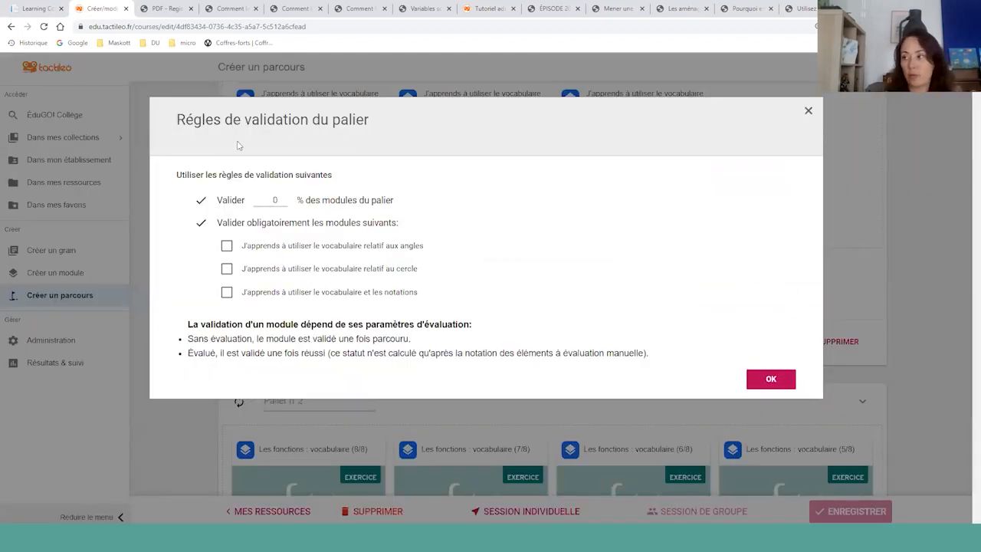
{"action": "left_click", "coordinate": [226, 293]}
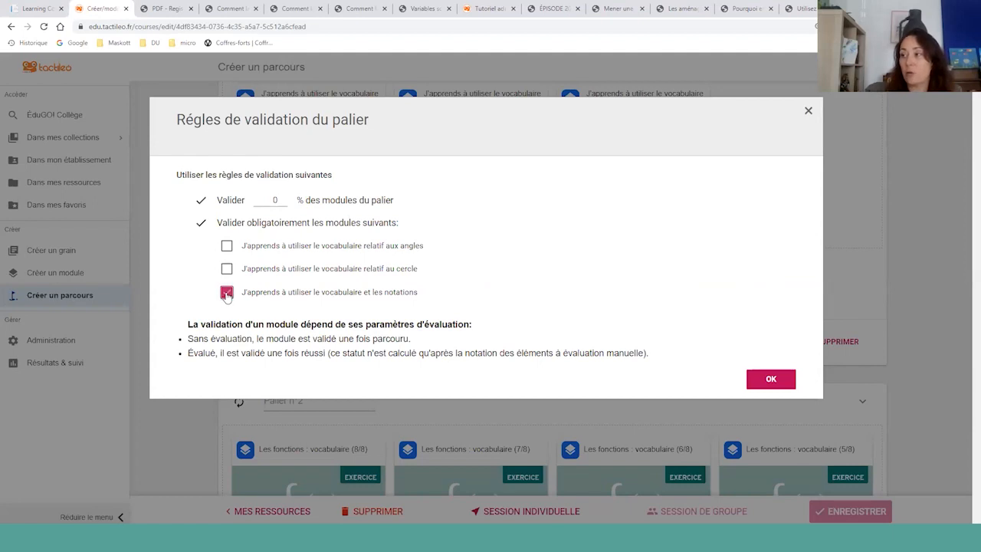
{"action": "left_click", "coordinate": [771, 379]}
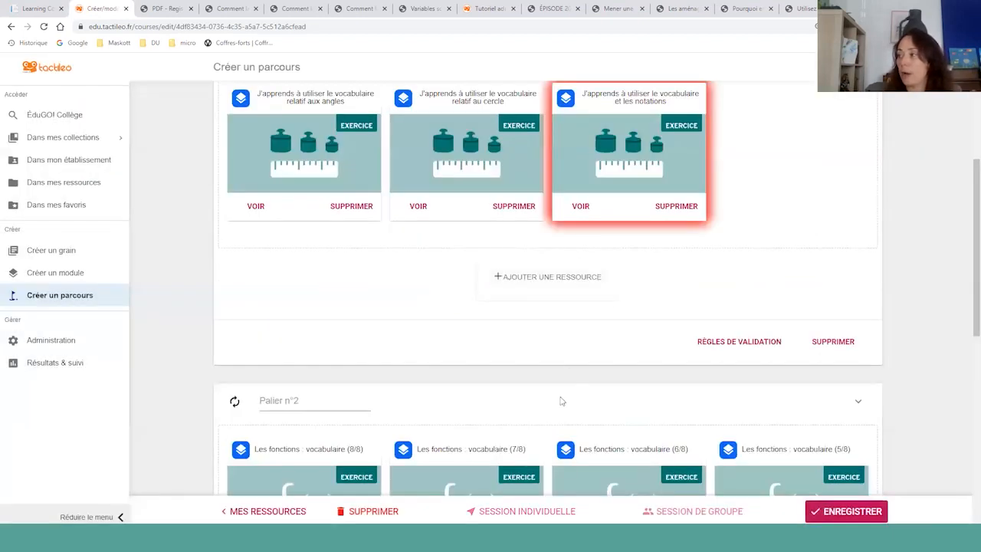
{"action": "scroll", "coordinate": [562, 401], "scroll_direction": "down", "scroll_amount": 5}
{"action": "scroll", "coordinate": [562, 401], "scroll_direction": "up", "scroll_amount": 3}
{"action": "left_click", "coordinate": [847, 514]}
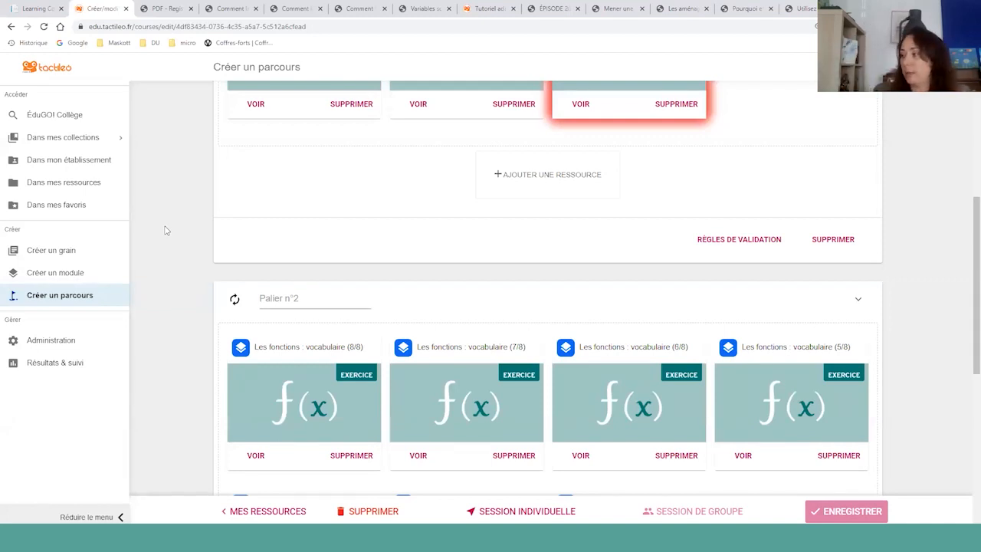
- Review the second palier's modules and launch an individual session of the parcours
{"action": "scroll", "coordinate": [506, 345], "scroll_direction": "down", "scroll_amount": 3}
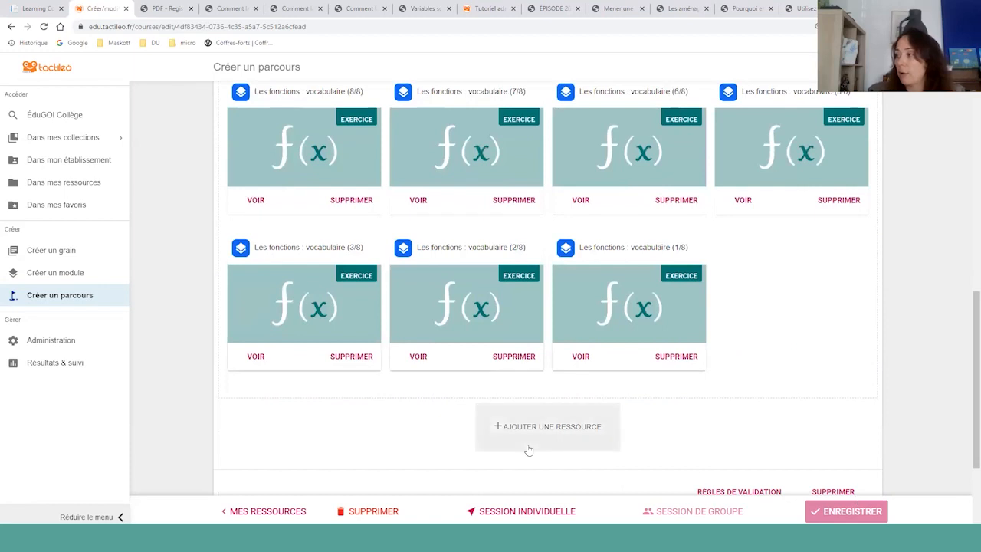
{"action": "scroll", "coordinate": [528, 450], "scroll_direction": "up", "scroll_amount": 1}
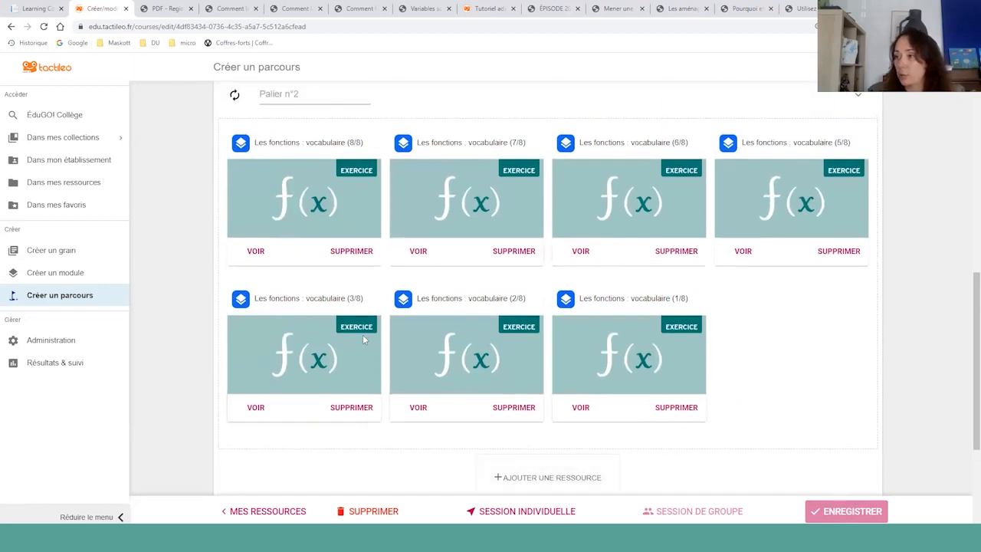
{"action": "scroll", "coordinate": [679, 328], "scroll_direction": "down", "scroll_amount": 2}
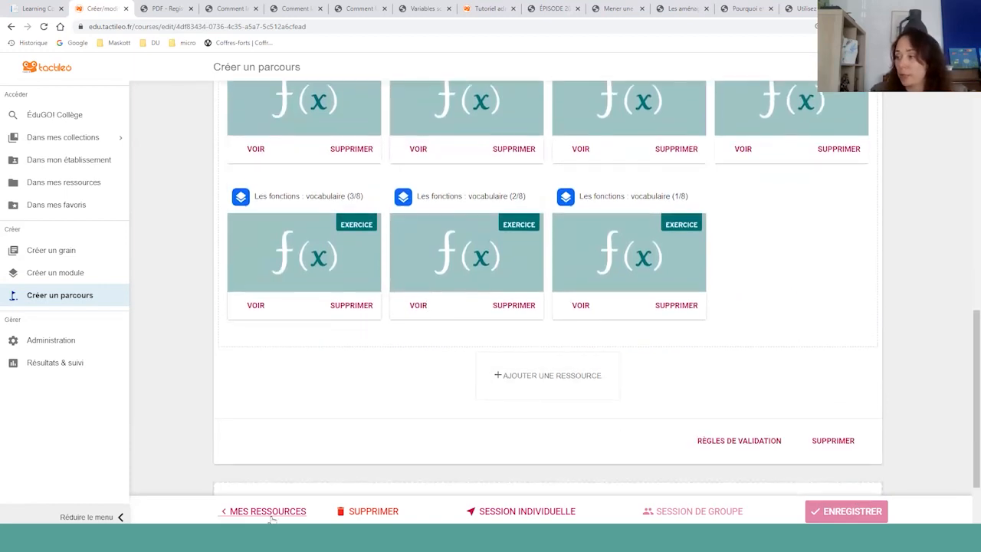
{"action": "left_click", "coordinate": [491, 519]}
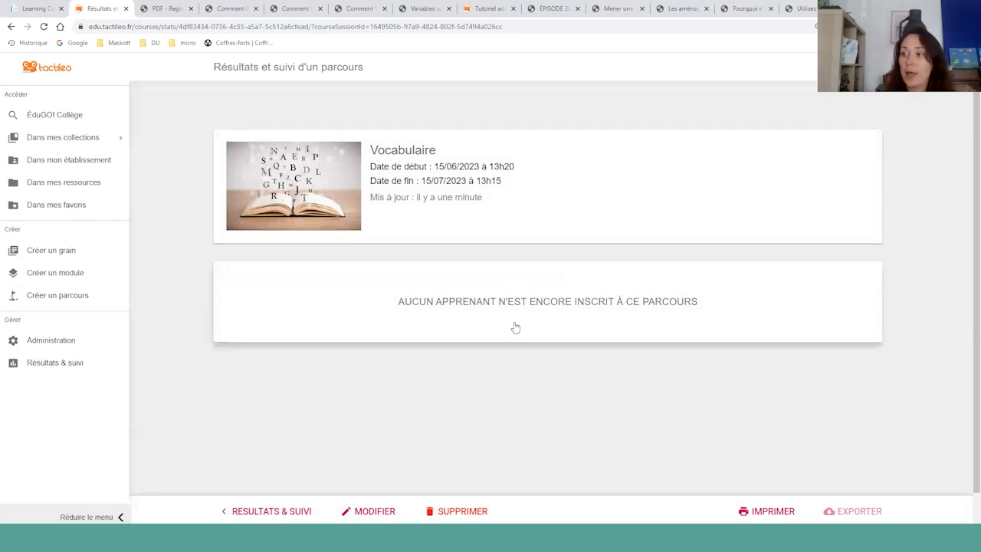
- Open the results and follow-up page and browse the parcours sessions and the module sessions
{"action": "left_click", "coordinate": [67, 364]}
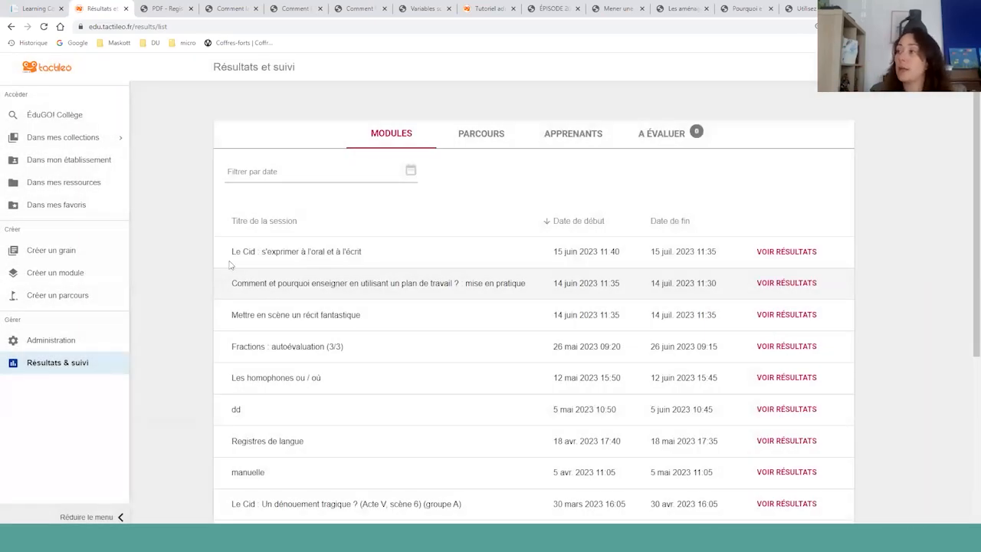
{"action": "left_click", "coordinate": [495, 136]}
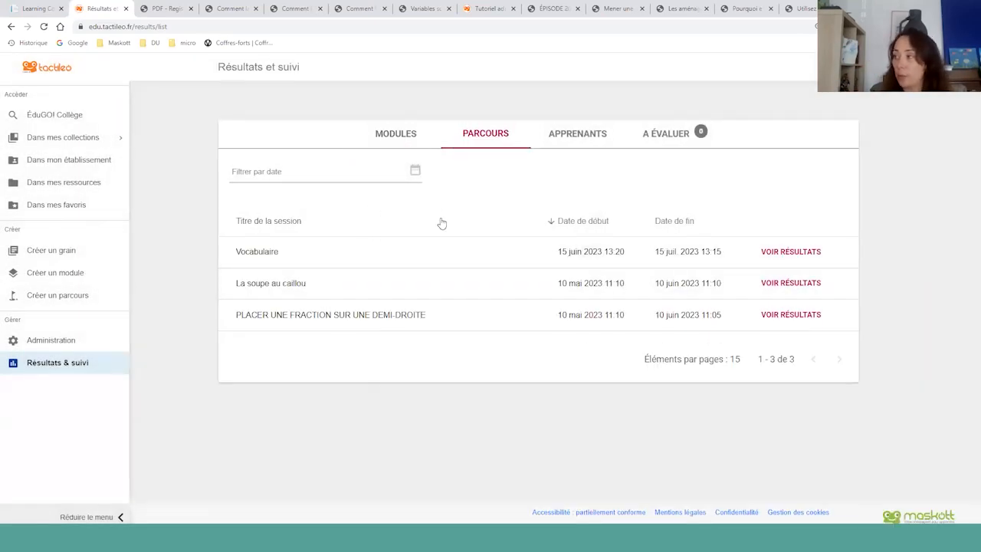
{"action": "left_click", "coordinate": [374, 145]}
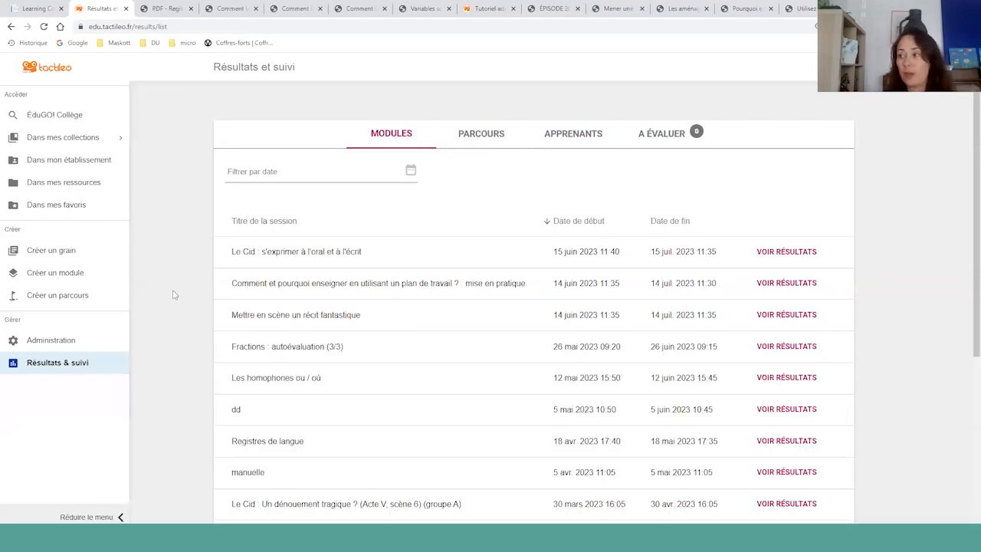
{"action": "scroll", "coordinate": [322, 311], "scroll_direction": "down", "scroll_amount": 2}
{"action": "scroll", "coordinate": [322, 310], "scroll_direction": "down", "scroll_amount": 2}
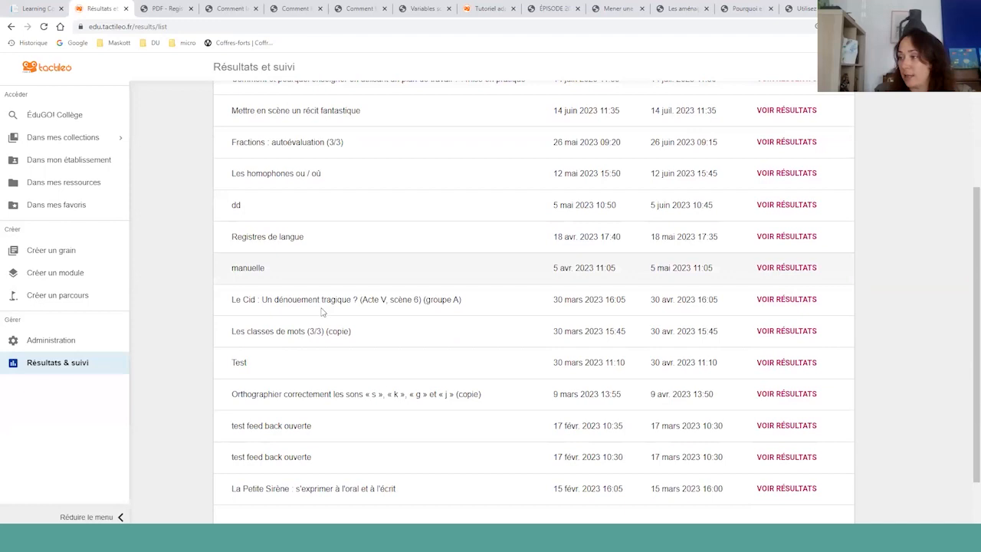
{"action": "scroll", "coordinate": [322, 311], "scroll_direction": "up", "scroll_amount": 4}
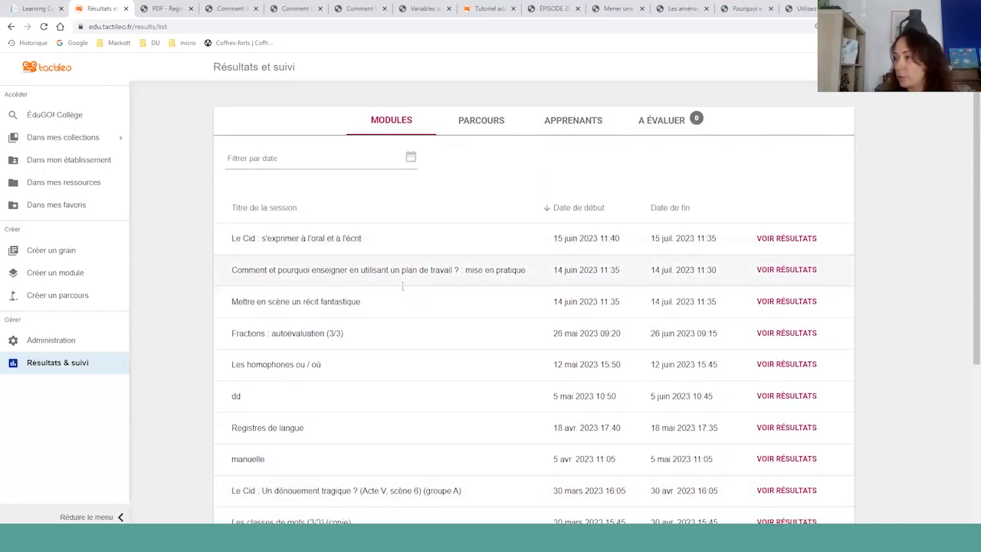
- Open the results of the "test feed back ouverte" module session started on 17 févr. 2023 10:35 and view the learner's answer to question 1
{"action": "scroll", "coordinate": [403, 286], "scroll_direction": "down", "scroll_amount": 4}
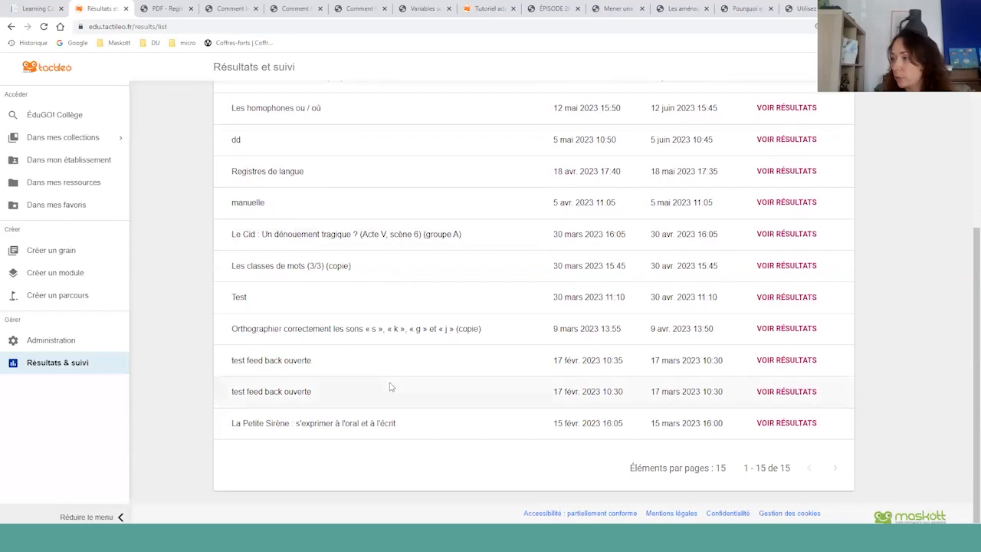
{"action": "left_click", "coordinate": [776, 362]}
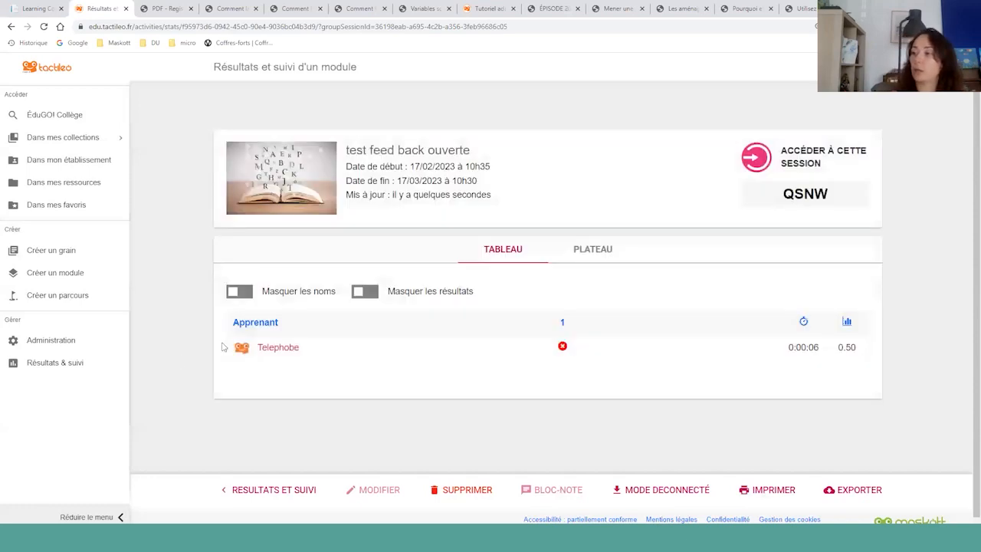
{"action": "left_click", "coordinate": [568, 355]}
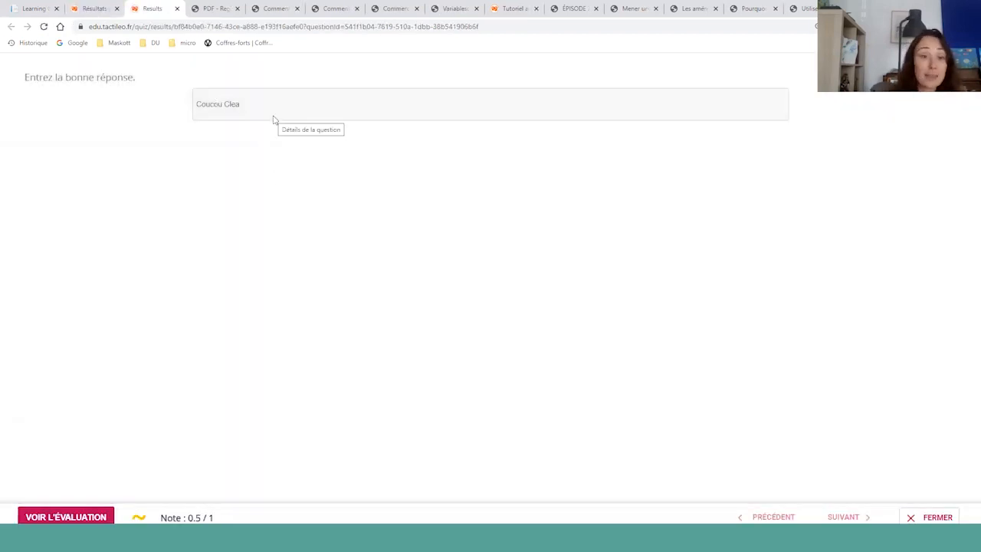
- Return to the session's results table, mask the learner names, and show them again
{"action": "left_click", "coordinate": [86, 7]}
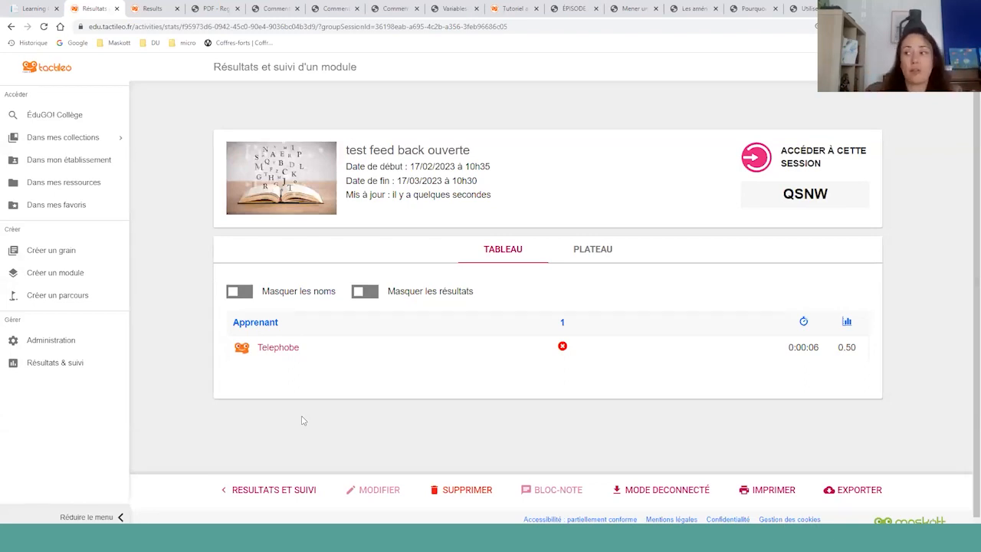
{"action": "left_click", "coordinate": [239, 297]}
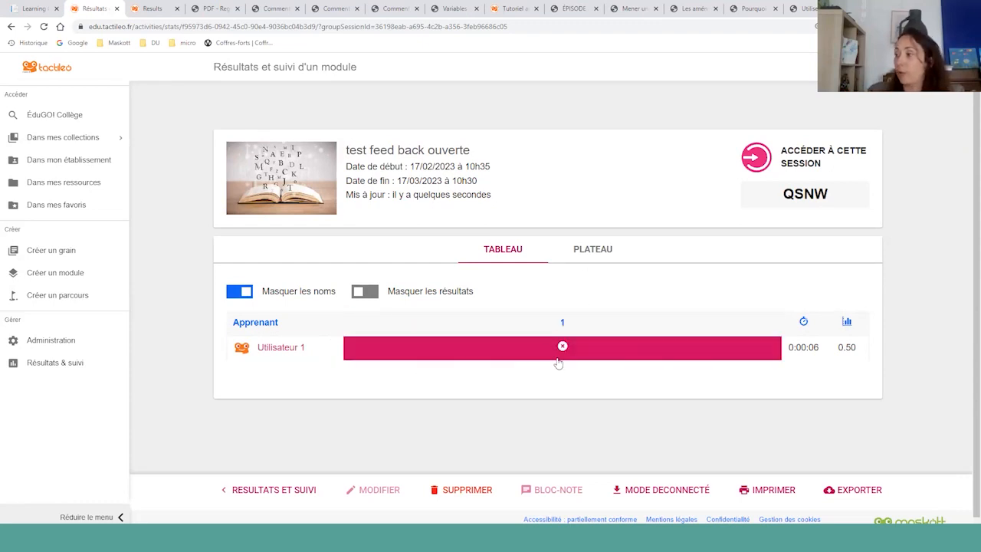
{"action": "left_click", "coordinate": [240, 293]}
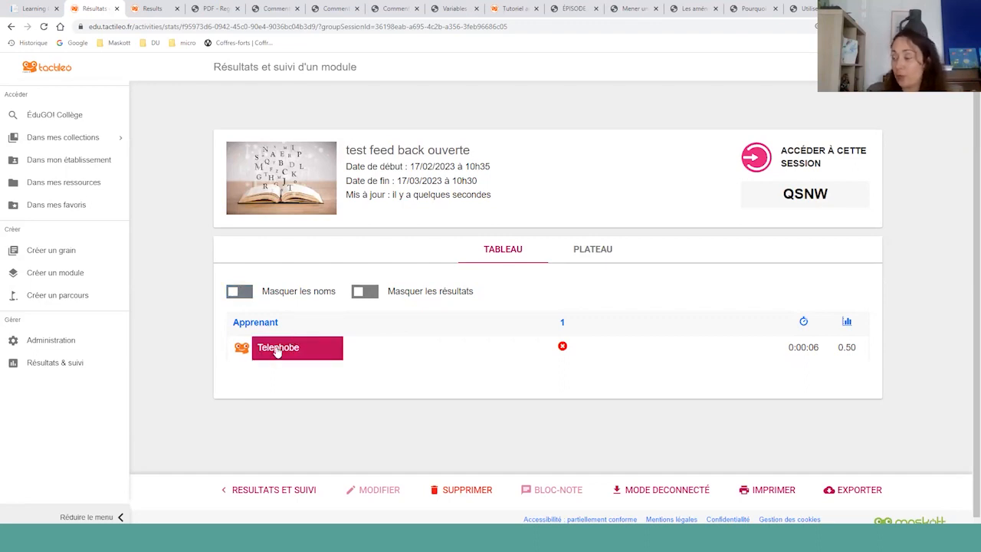
- Consult the results of the "Fractions : autoévaluation (3/3)" module session and of the "Vocabulaire" parcours session
{"action": "left_click", "coordinate": [96, 364]}
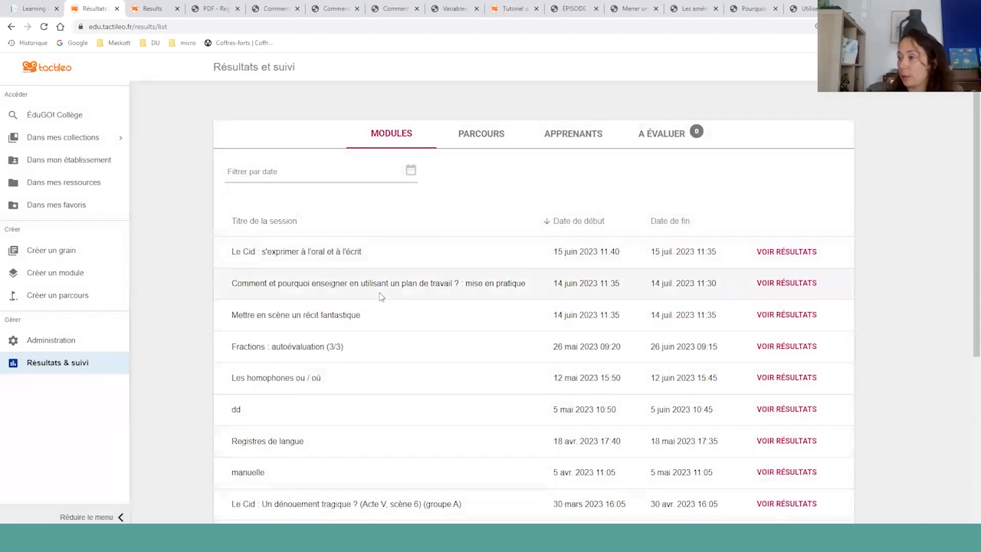
{"action": "left_click", "coordinate": [761, 346]}
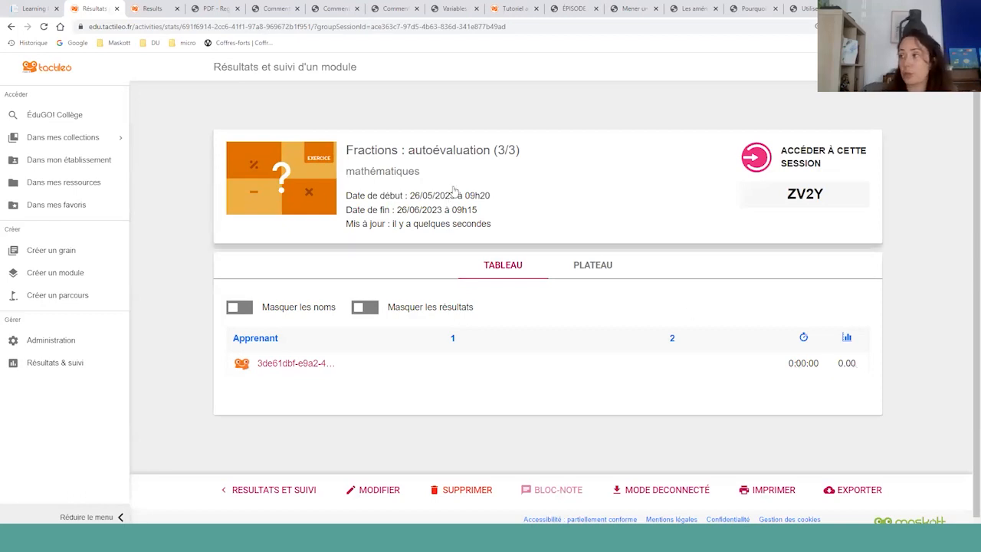
{"action": "left_click", "coordinate": [70, 364]}
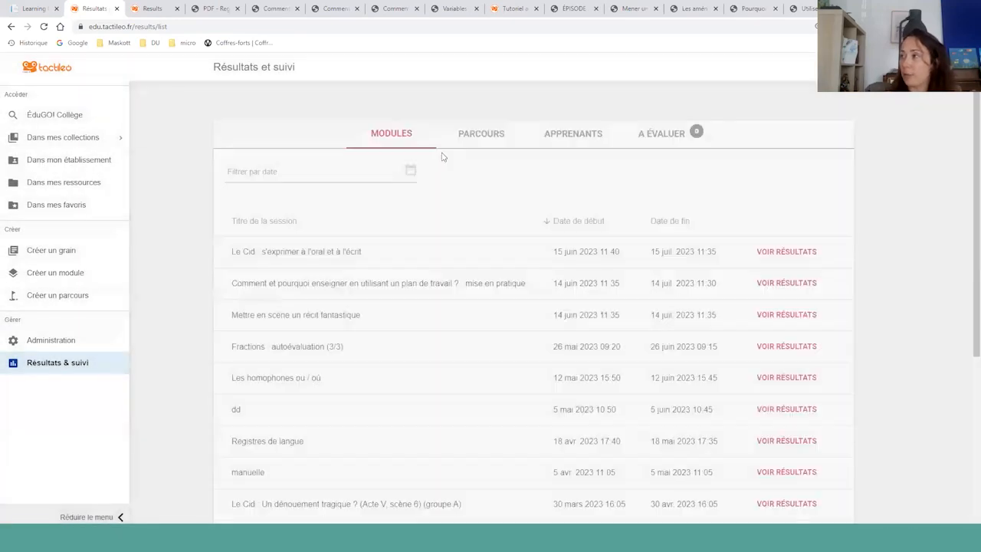
{"action": "left_click", "coordinate": [480, 134]}
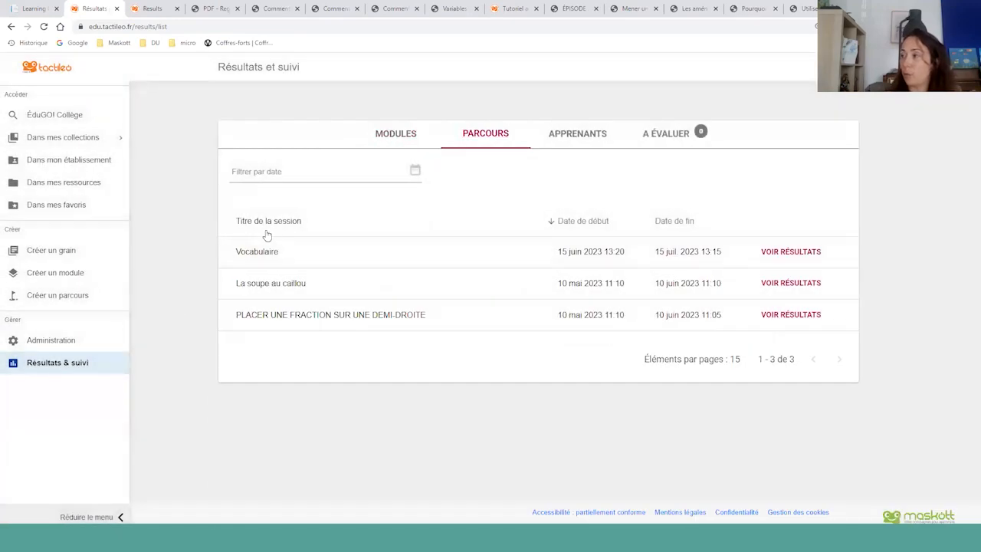
{"action": "left_click", "coordinate": [813, 253]}
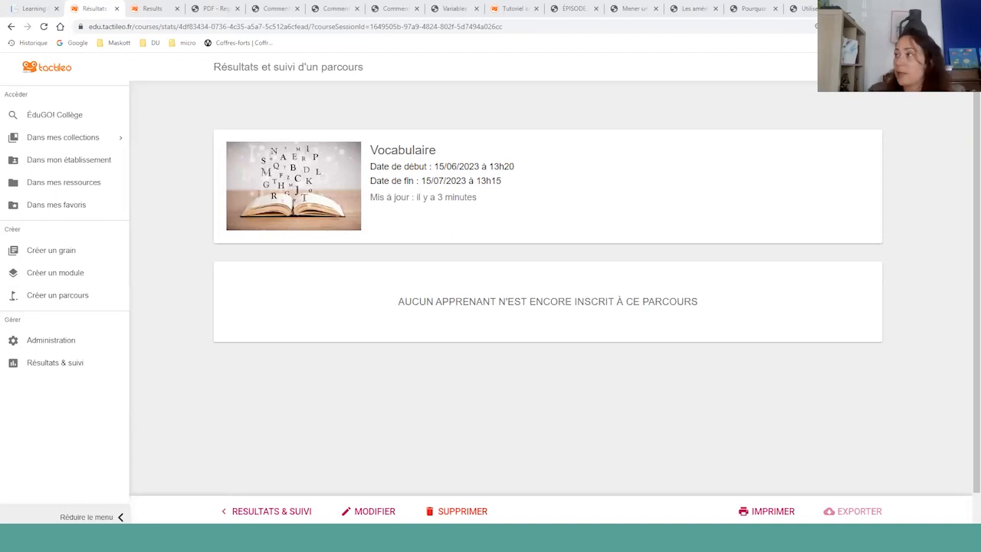
- Switch to the browser window with the "Test biais Iscom" module results and review the learners' results table
{"action": "key", "text": "alt+Tab"}
{"action": "left_click", "coordinate": [684, 40]}
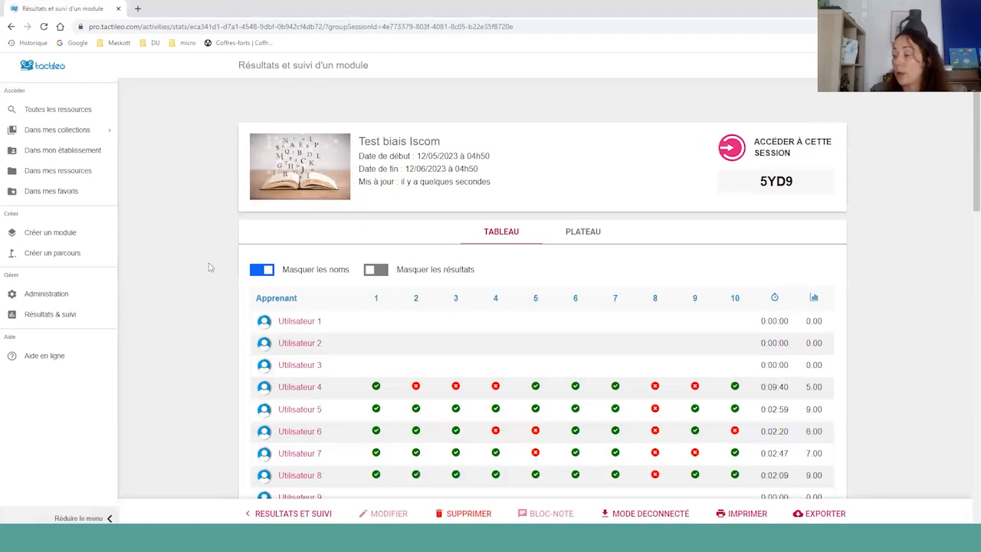
{"action": "scroll", "coordinate": [208, 266], "scroll_direction": "down", "scroll_amount": 2}
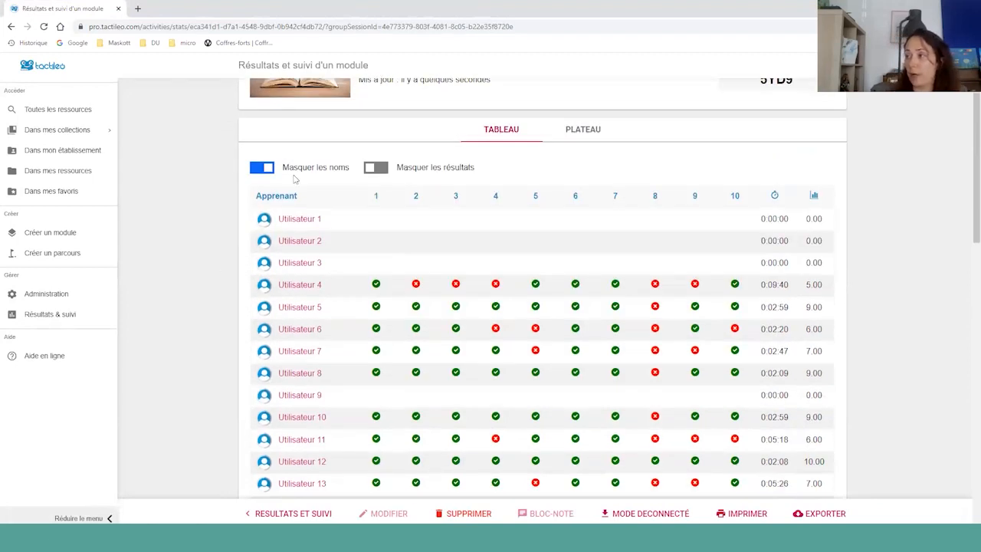
{"action": "scroll", "coordinate": [102, 233], "scroll_direction": "down", "scroll_amount": 2}
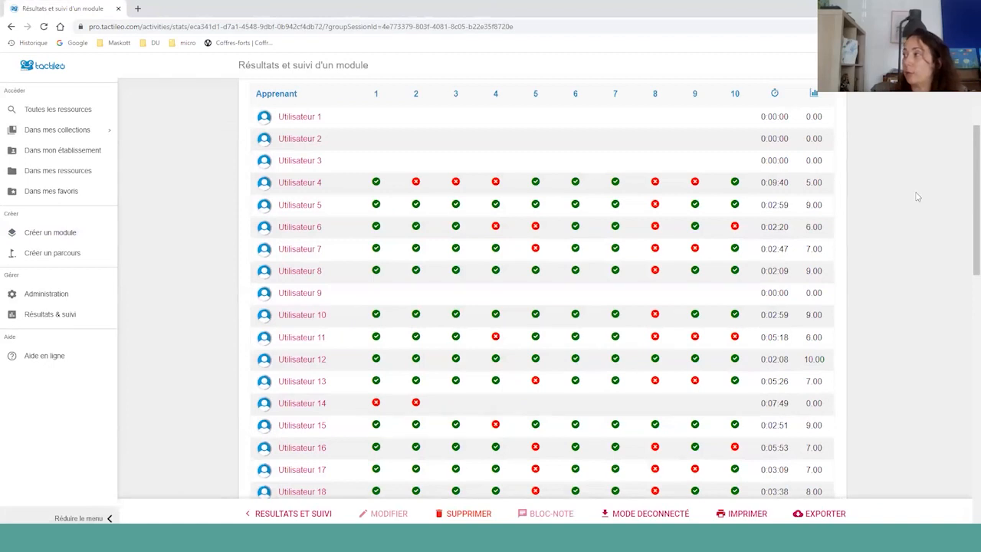
- Sort the "Test biais Iscom" results table by score and by time spent to compare the learners
{"action": "left_click", "coordinate": [814, 95]}
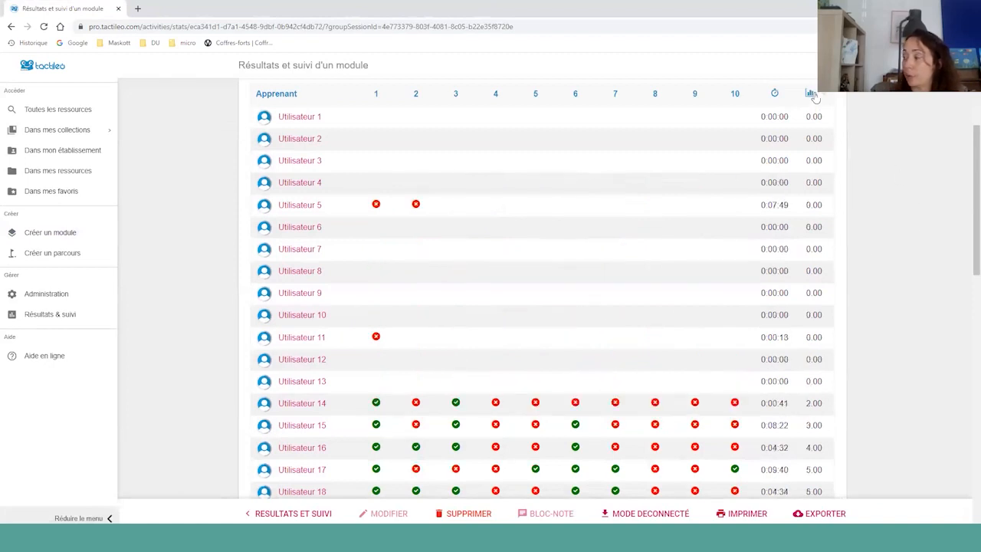
{"action": "left_click", "coordinate": [814, 96]}
{"action": "left_click", "coordinate": [815, 96]}
{"action": "left_click", "coordinate": [814, 95]}
{"action": "left_click", "coordinate": [773, 94]}
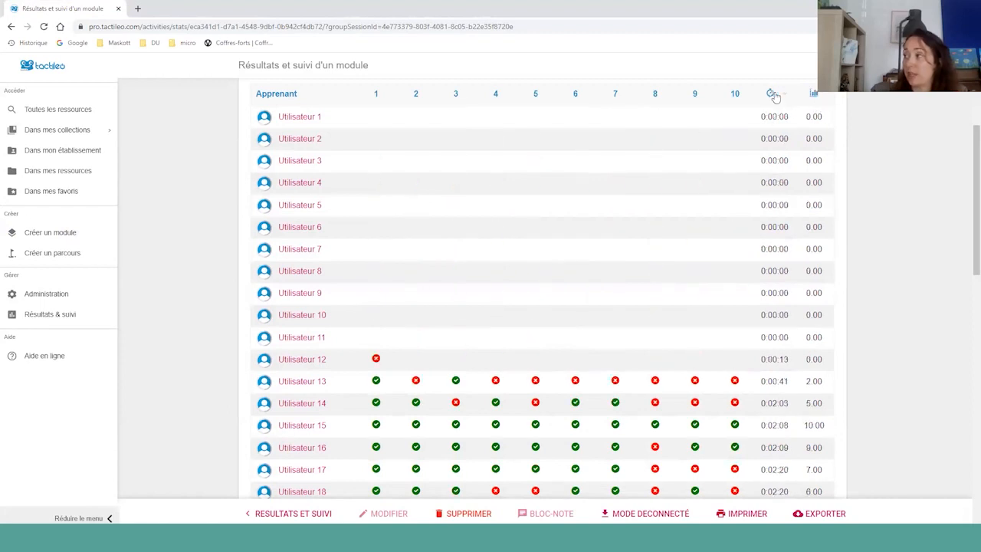
{"action": "scroll", "coordinate": [820, 341], "scroll_direction": "down", "scroll_amount": 1}
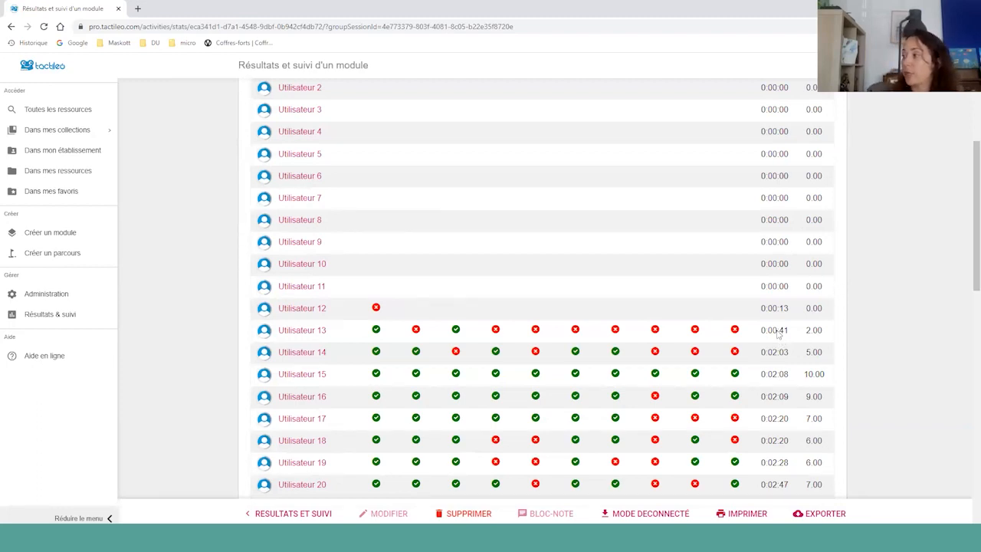
- Review the learners' answers sorted by ascending score, and reorder the table from highest to lowest score
{"action": "scroll", "coordinate": [878, 314], "scroll_direction": "up", "scroll_amount": 3}
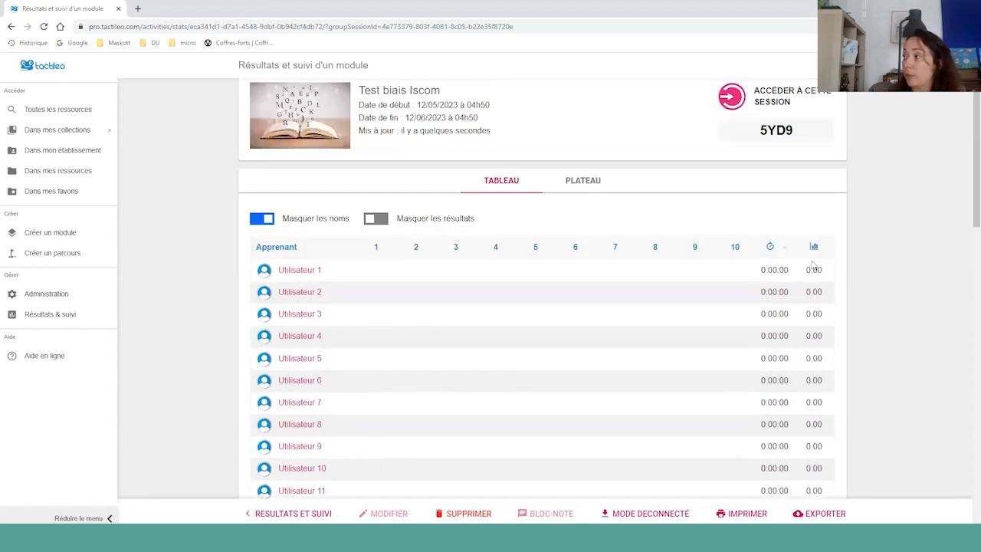
{"action": "scroll", "coordinate": [792, 346], "scroll_direction": "down", "scroll_amount": 2}
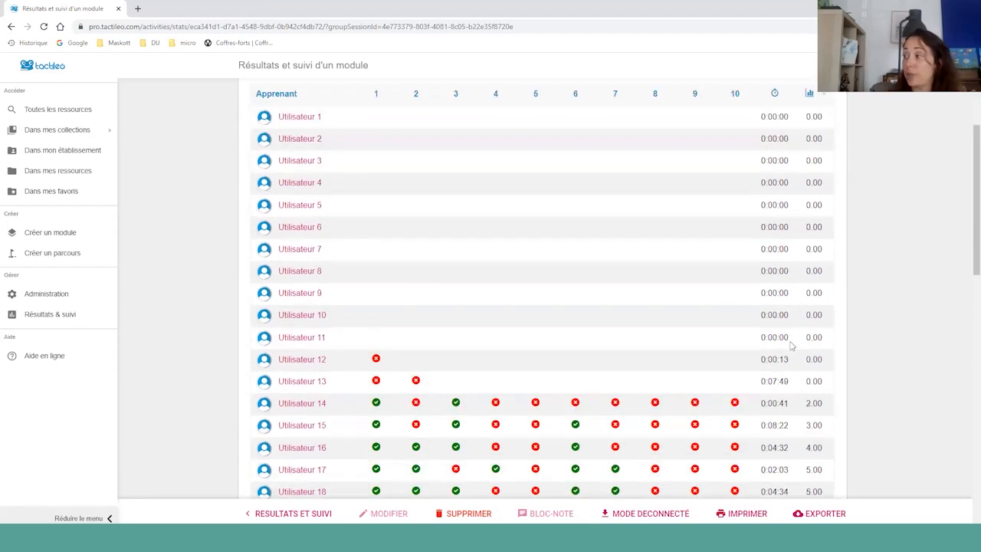
{"action": "scroll", "coordinate": [774, 420], "scroll_direction": "down", "scroll_amount": 1}
{"action": "scroll", "coordinate": [255, 307], "scroll_direction": "down", "scroll_amount": 1}
{"action": "scroll", "coordinate": [255, 307], "scroll_direction": "down", "scroll_amount": 1}
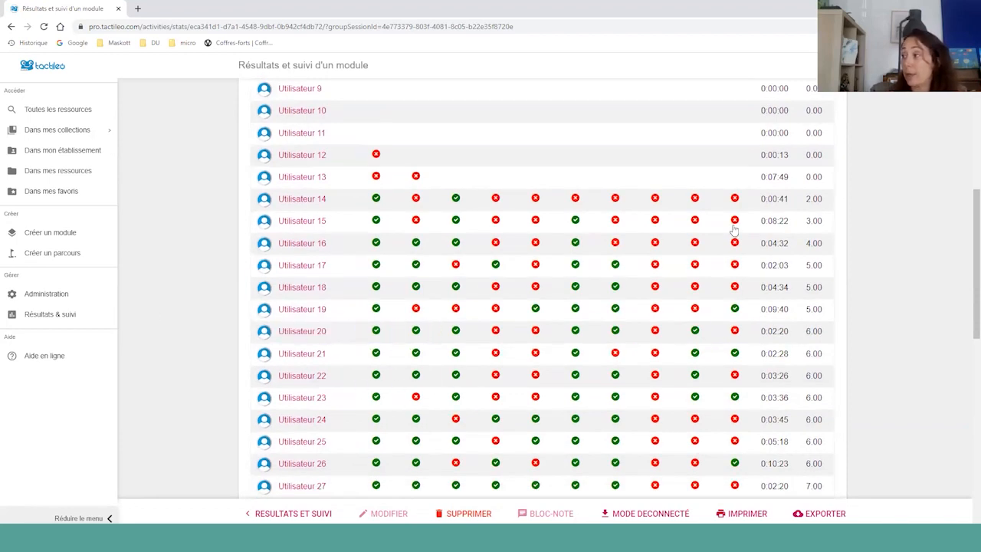
{"action": "scroll", "coordinate": [656, 201], "scroll_direction": "down", "scroll_amount": 3}
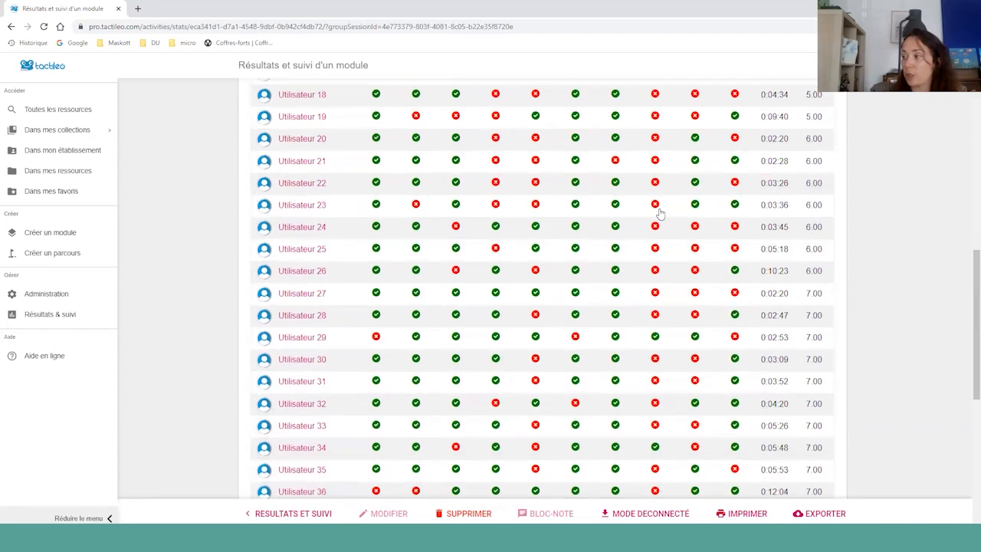
{"action": "scroll", "coordinate": [694, 338], "scroll_direction": "up", "scroll_amount": 7}
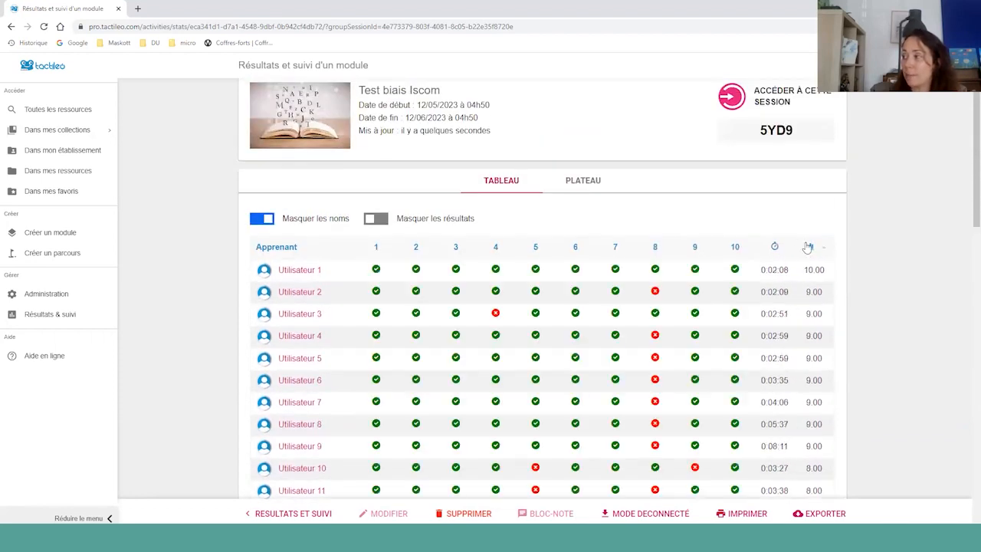
- Examine question 8's radar and given-answers charts, and view Utilisateur 3's answer to question 4
{"action": "left_click", "coordinate": [657, 247]}
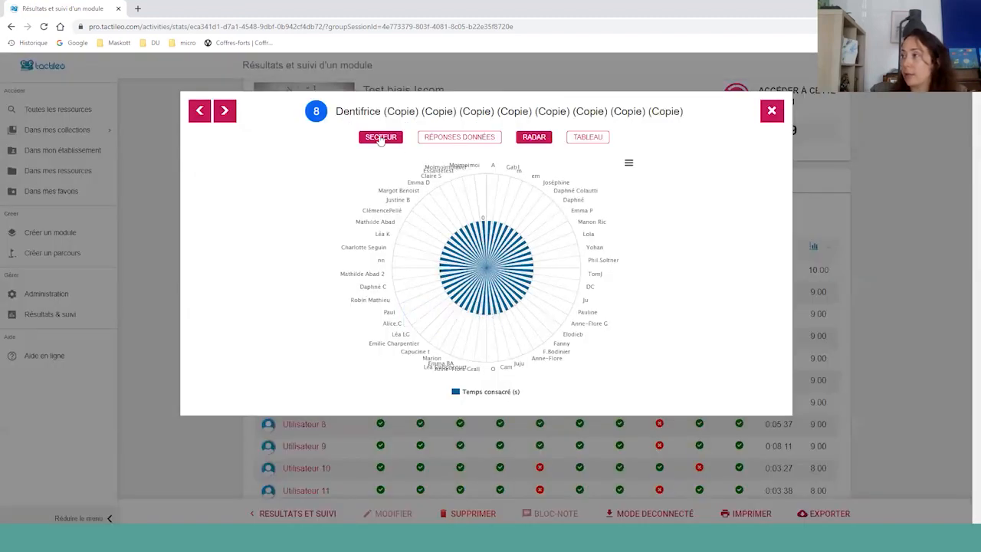
{"action": "left_click", "coordinate": [462, 137]}
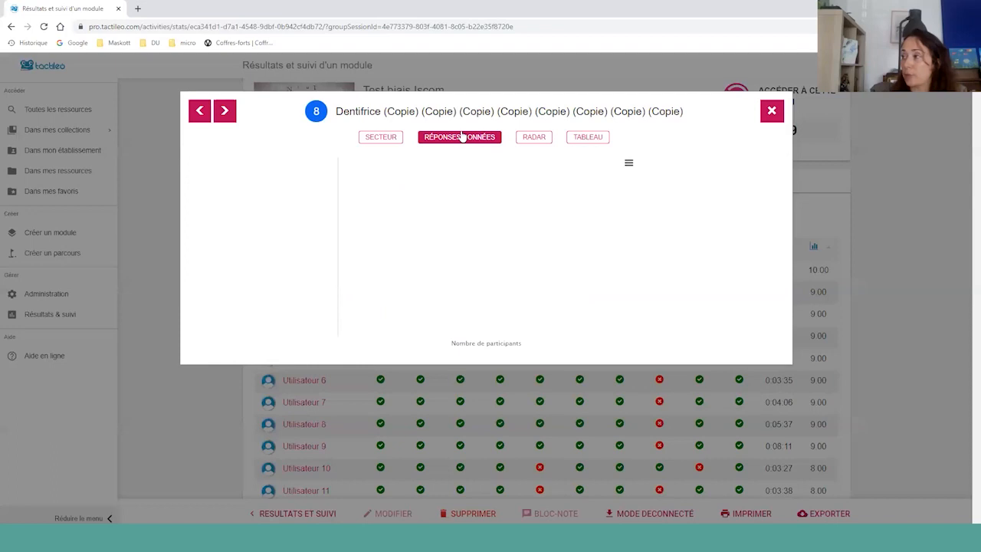
{"action": "left_click", "coordinate": [769, 110]}
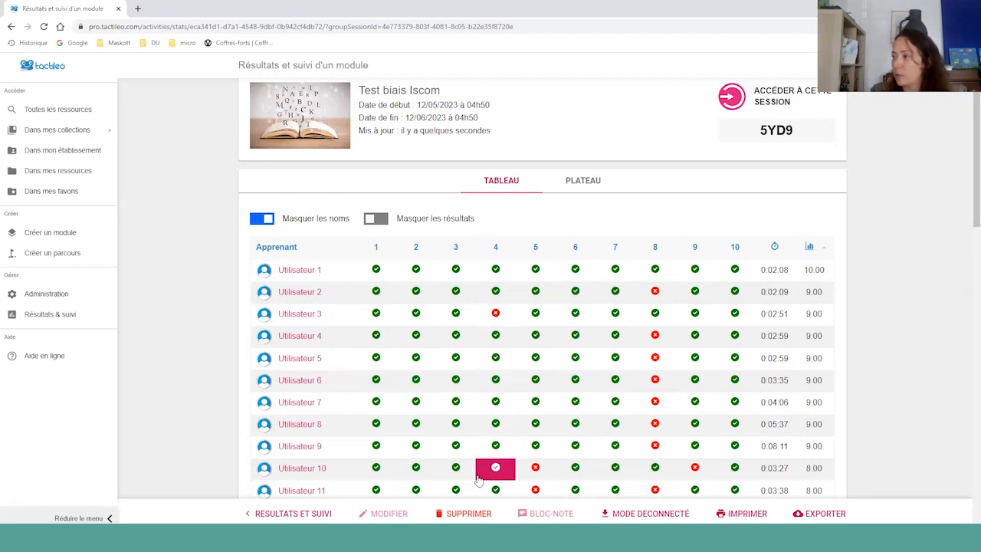
{"action": "left_click", "coordinate": [495, 315]}
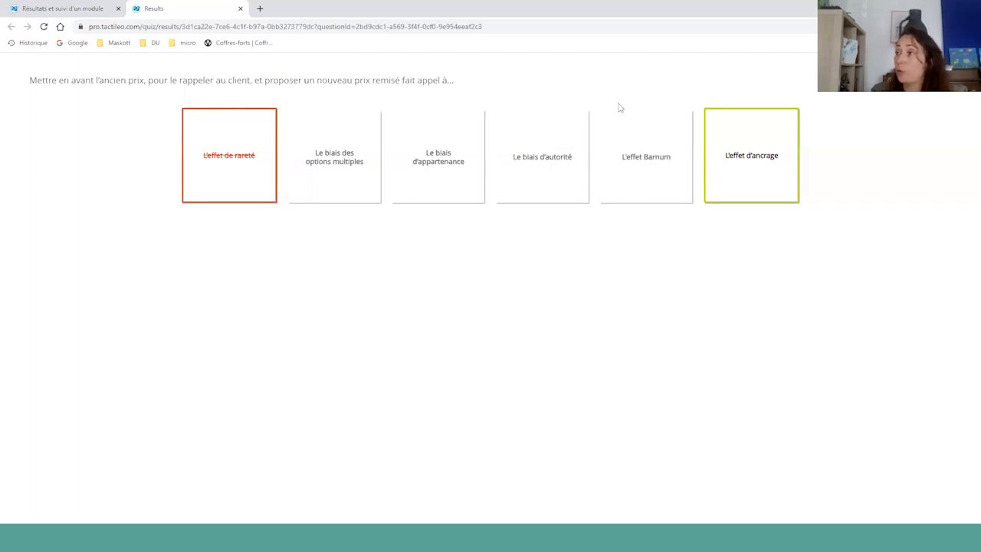
{"action": "left_click", "coordinate": [64, 9]}
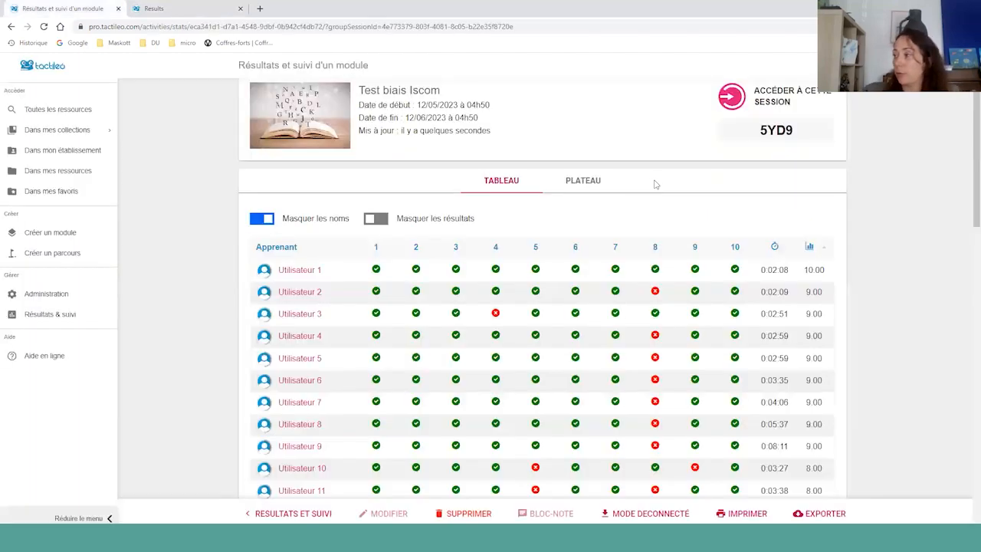
- Display the session results in the Plateau view and review each learner's progress
{"action": "left_click", "coordinate": [581, 182]}
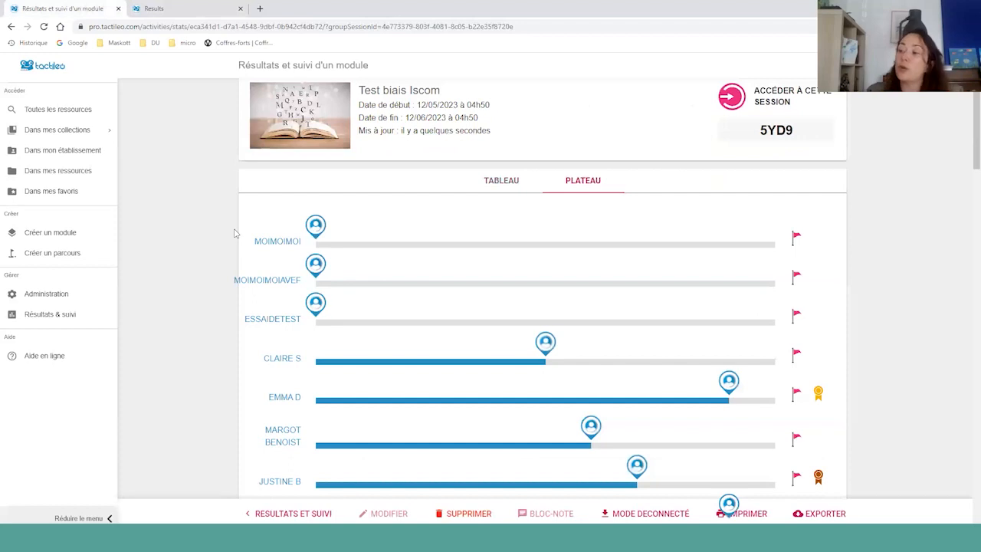
{"action": "scroll", "coordinate": [236, 233], "scroll_direction": "down", "scroll_amount": 2}
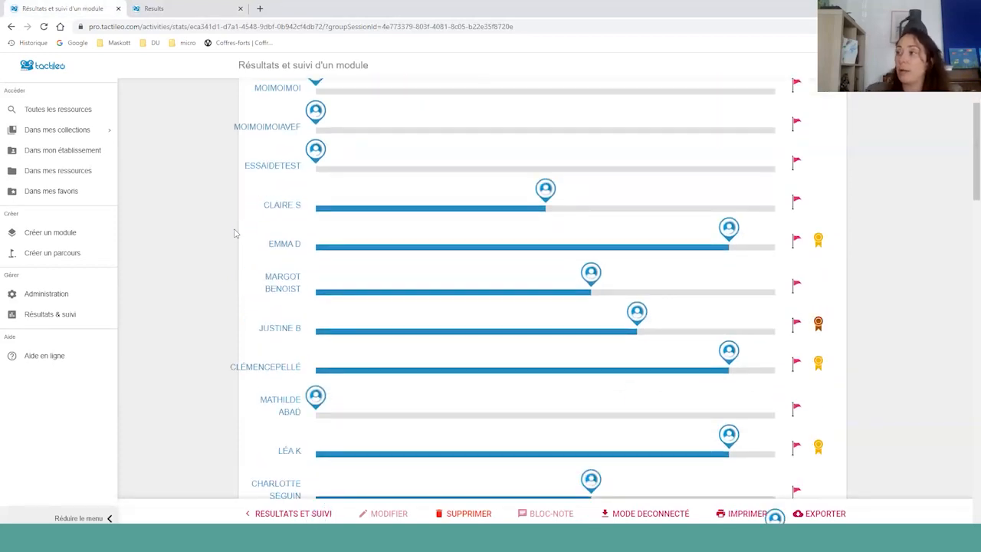
{"action": "scroll", "coordinate": [399, 222], "scroll_direction": "up", "scroll_amount": 3}
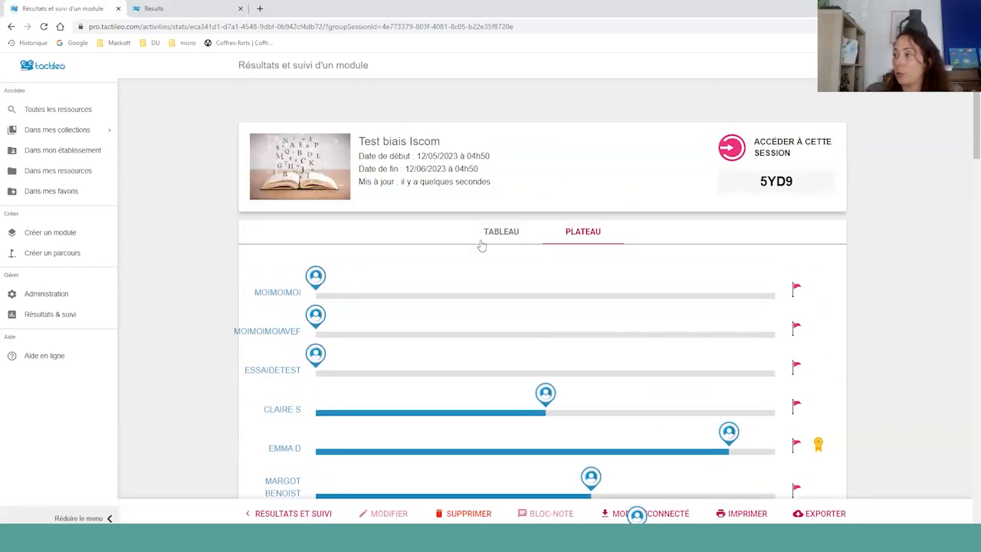
- Return to the Tableau view and look through the full list of learners' results
{"action": "left_click", "coordinate": [482, 242]}
{"action": "scroll", "coordinate": [208, 271], "scroll_direction": "down", "scroll_amount": 10}
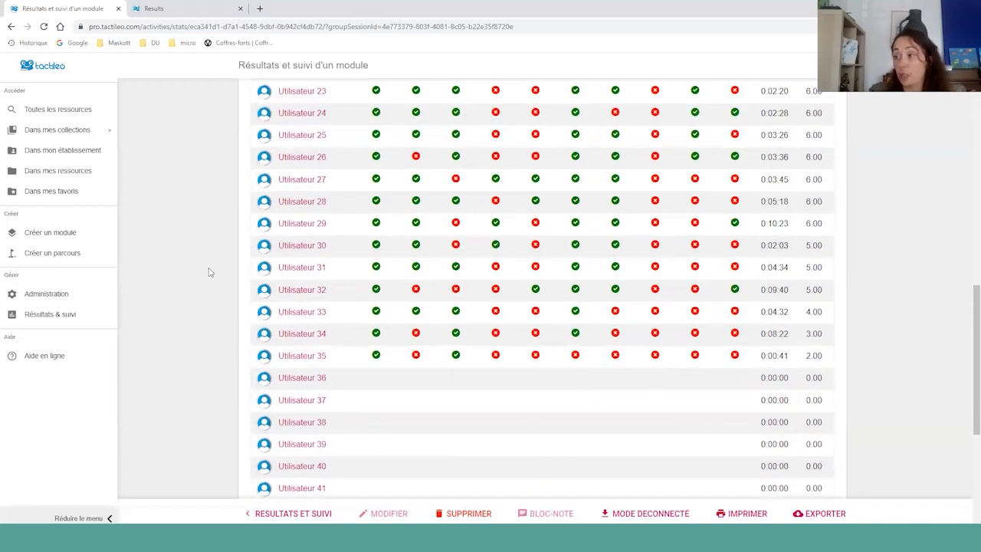
{"action": "scroll", "coordinate": [208, 271], "scroll_direction": "down", "scroll_amount": 3}
{"action": "scroll", "coordinate": [208, 271], "scroll_direction": "up", "scroll_amount": 12}
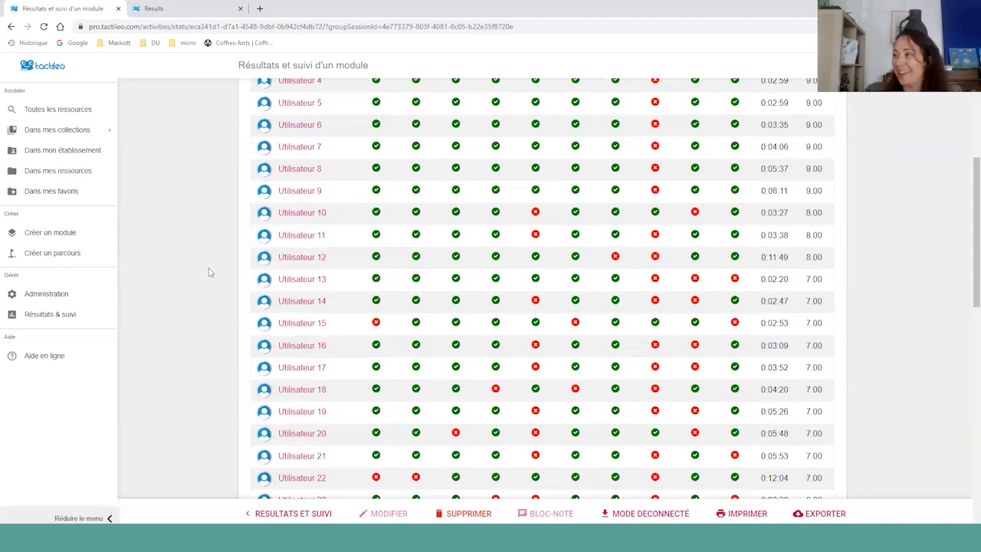
{"action": "scroll", "coordinate": [208, 272], "scroll_direction": "down", "scroll_amount": 3}
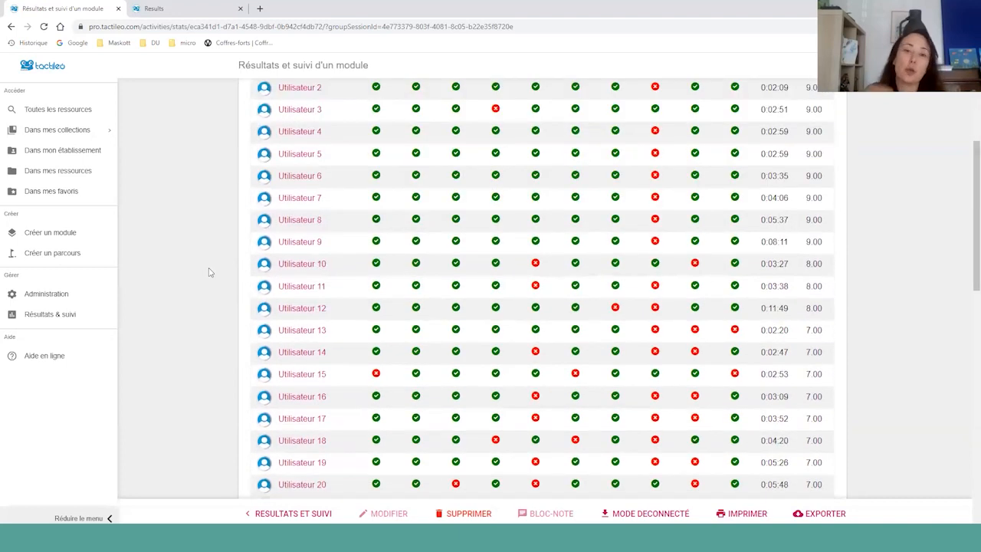